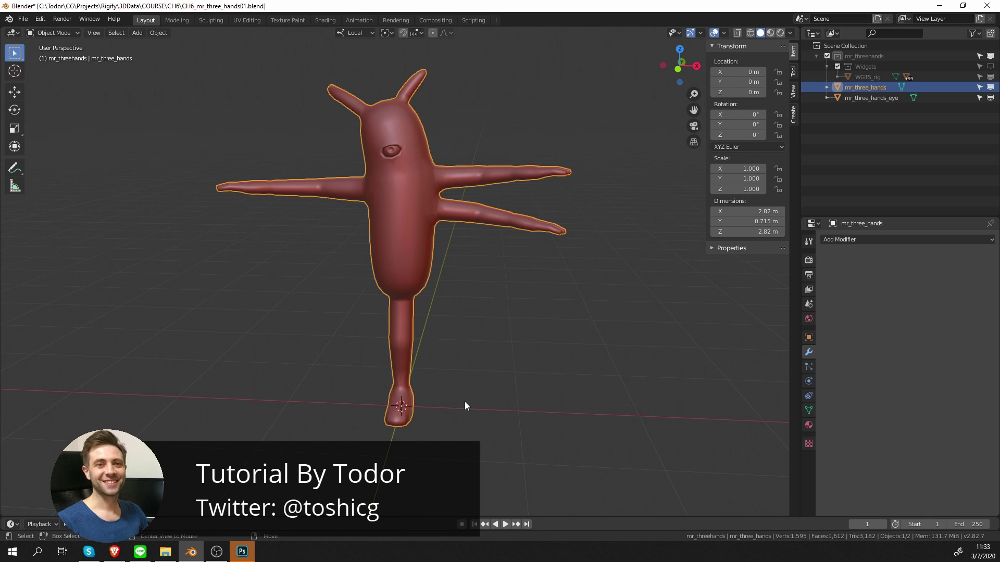
pyautogui.hotkey('shift', 'a')
pyautogui.moveTo(457, 287)
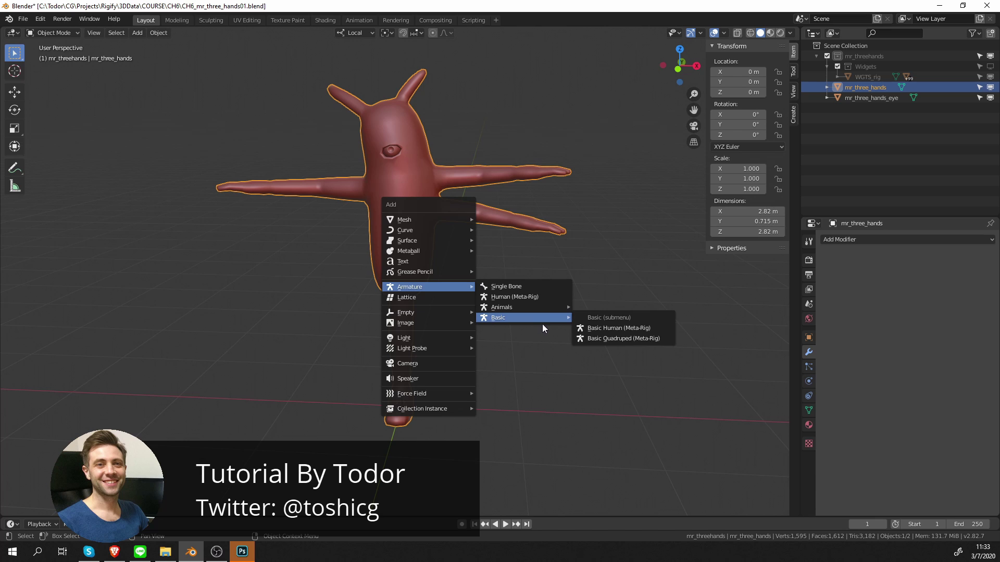
pyautogui.press('Escape')
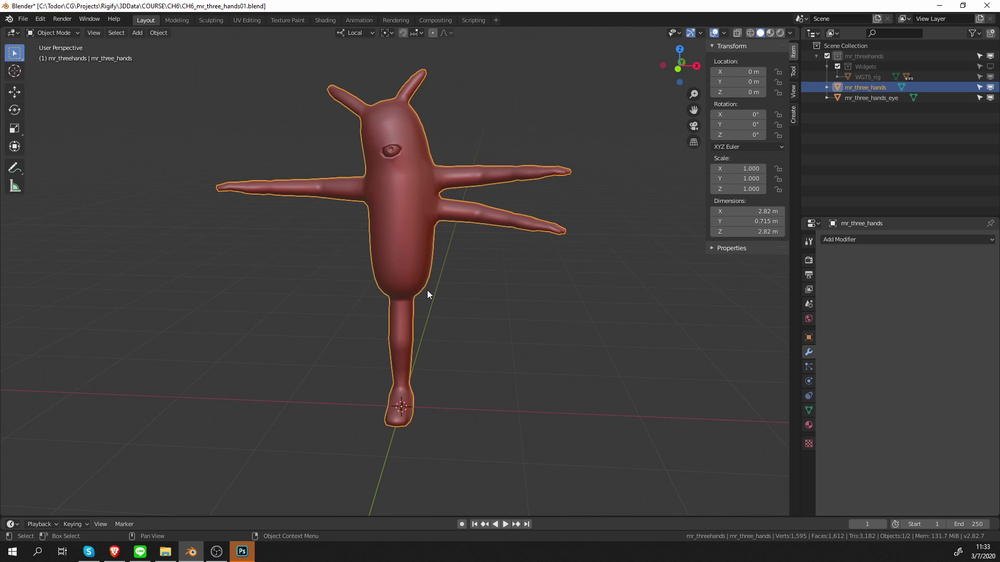
# - Examine the three-handed character from several angles, checking its head, torso, arms and single leg
pyautogui.moveTo(427, 307); pyautogui.dragTo(416, 177, button='middle')
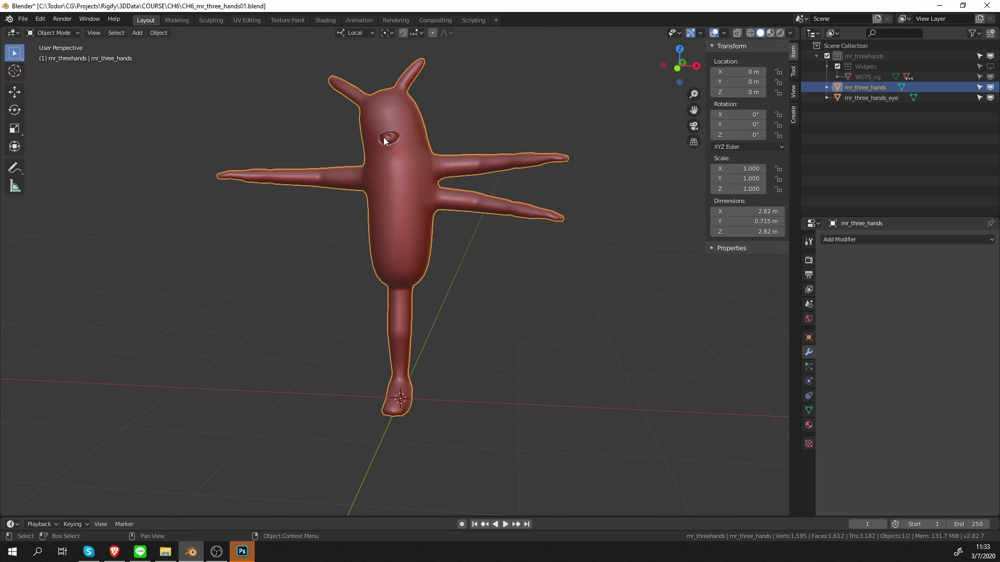
pyautogui.moveTo(436, 204); pyautogui.dragTo(410, 254, button='middle')
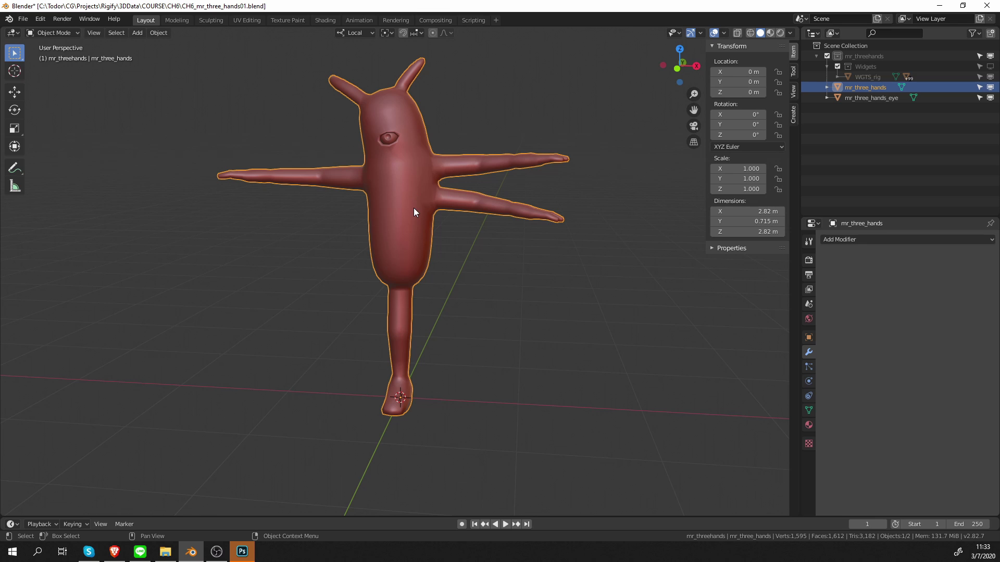
pyautogui.moveTo(414, 211); pyautogui.dragTo(423, 224, button='middle')
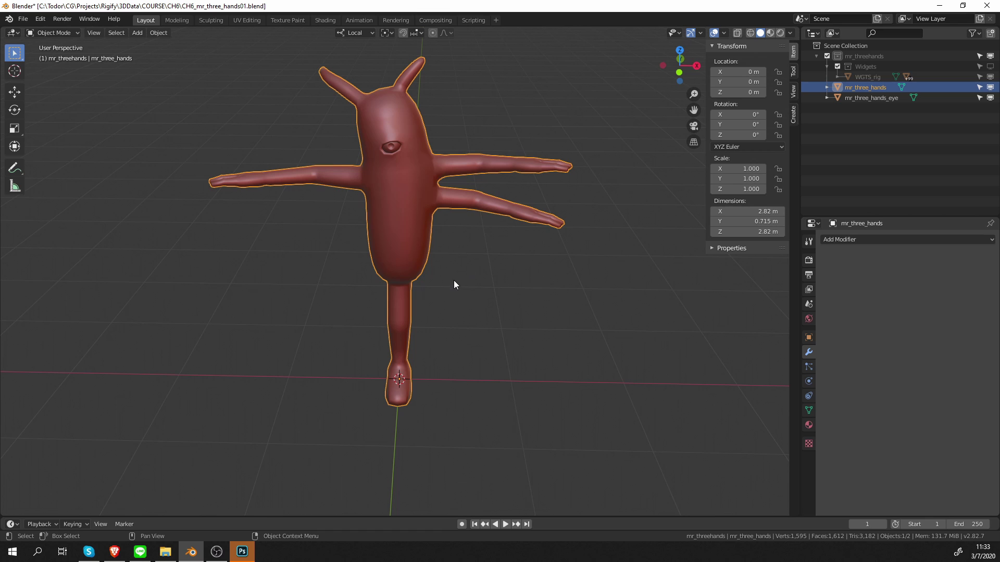
pyautogui.moveTo(454, 284); pyautogui.dragTo(431, 276, button='middle')
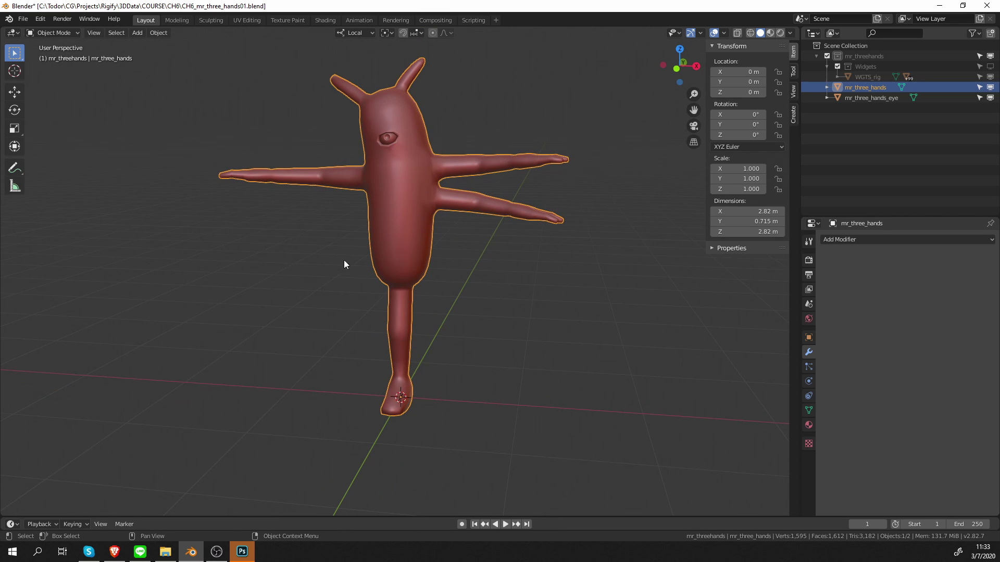
pyautogui.click(354, 269)
pyautogui.moveTo(352, 271); pyautogui.dragTo(431, 148, button='middle')
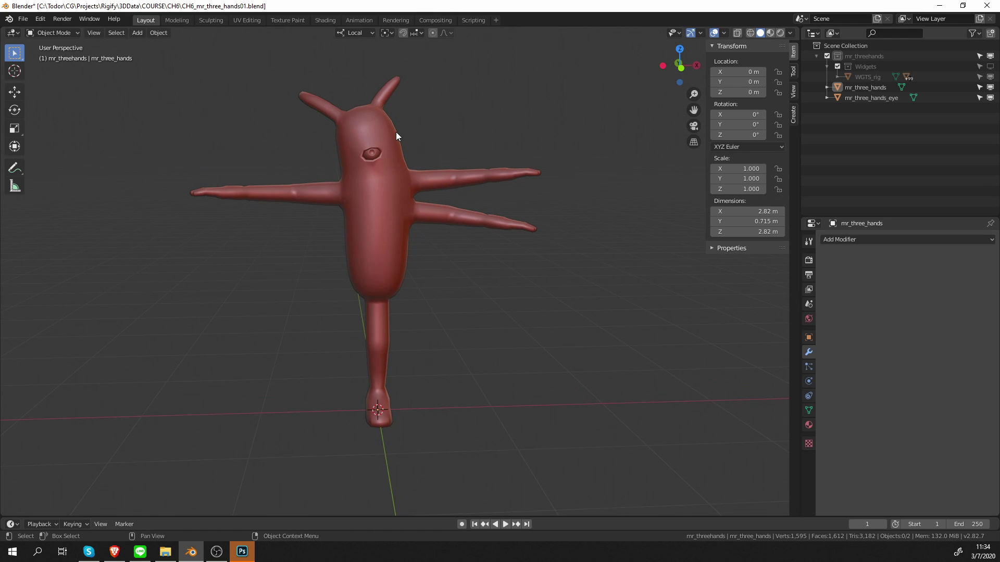
pyautogui.moveTo(489, 229); pyautogui.dragTo(425, 217, button='middle')
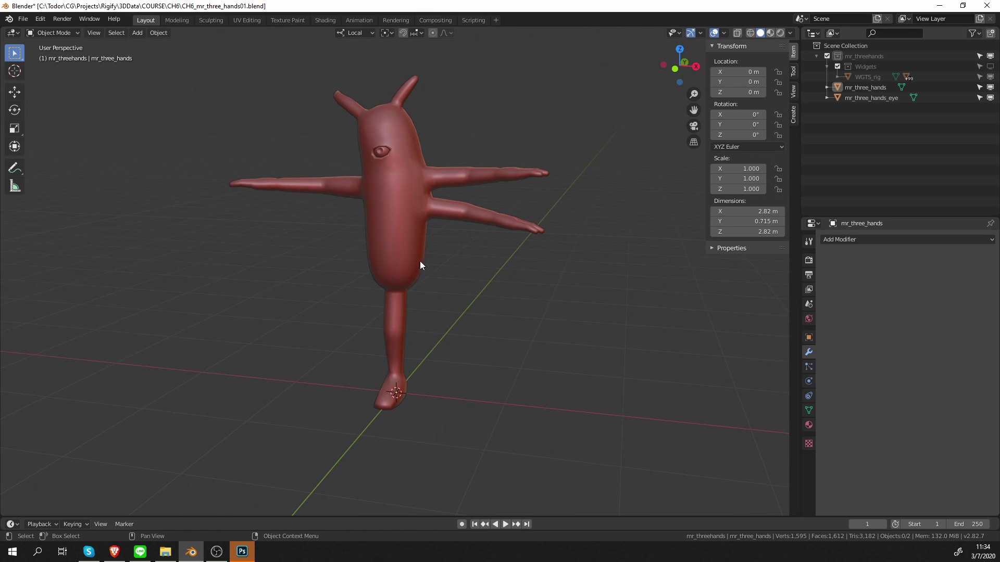
pyautogui.moveTo(383, 81); pyautogui.dragTo(410, 305, button='middle')
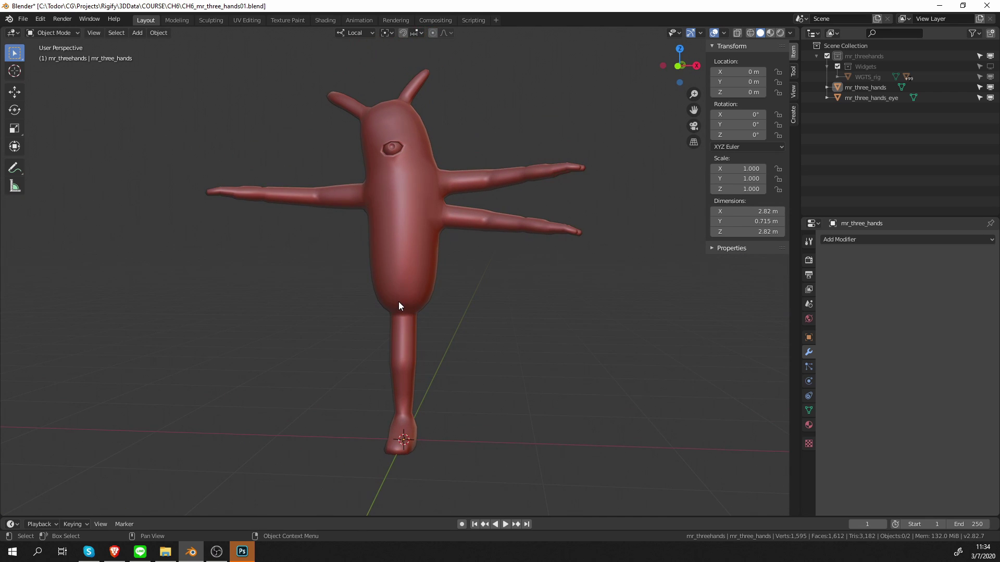
pyautogui.moveTo(419, 216); pyautogui.dragTo(411, 298, button='middle')
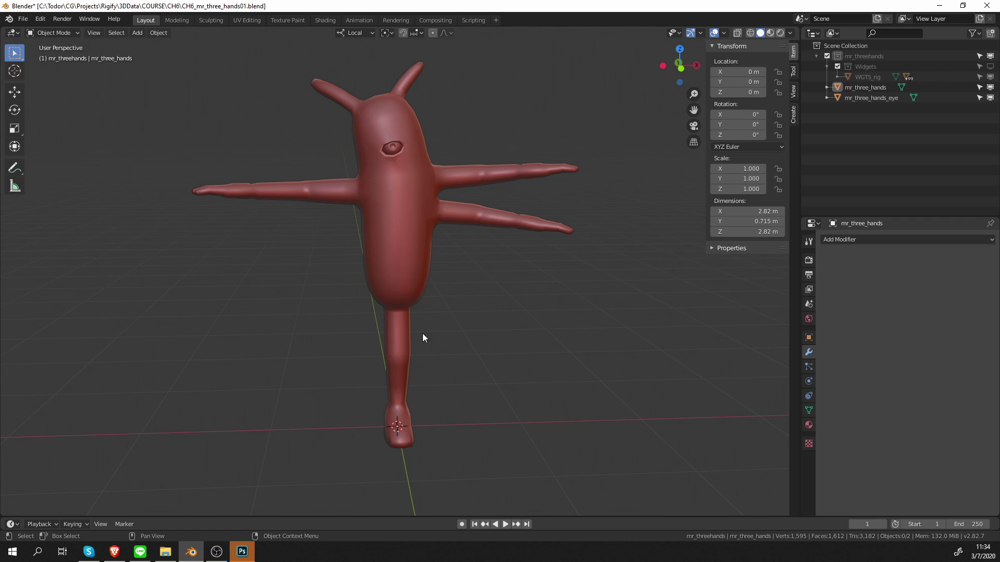
pyautogui.moveTo(423, 334); pyautogui.dragTo(401, 306, button='middle')
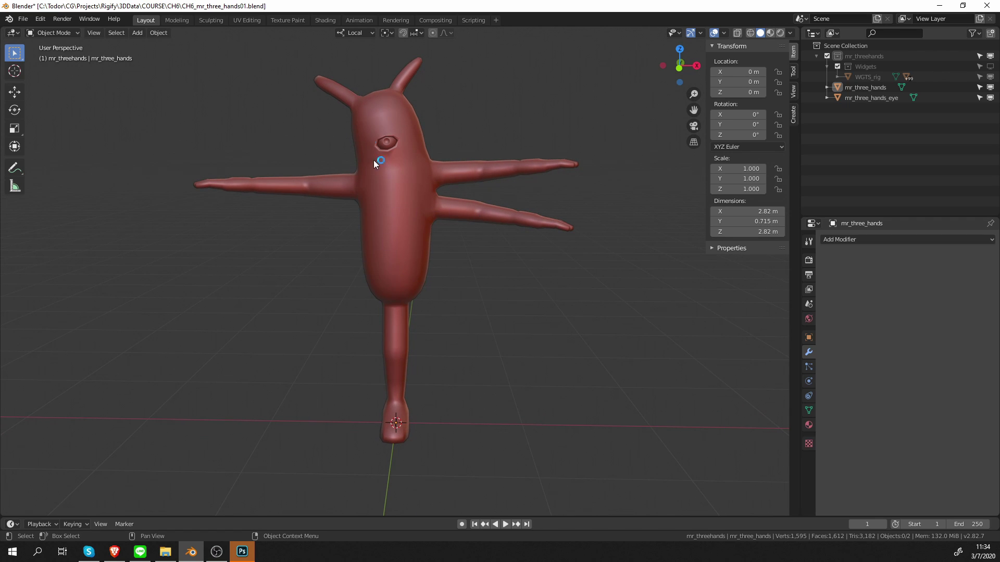
pyautogui.moveTo(407, 379); pyautogui.dragTo(394, 320, button='middle')
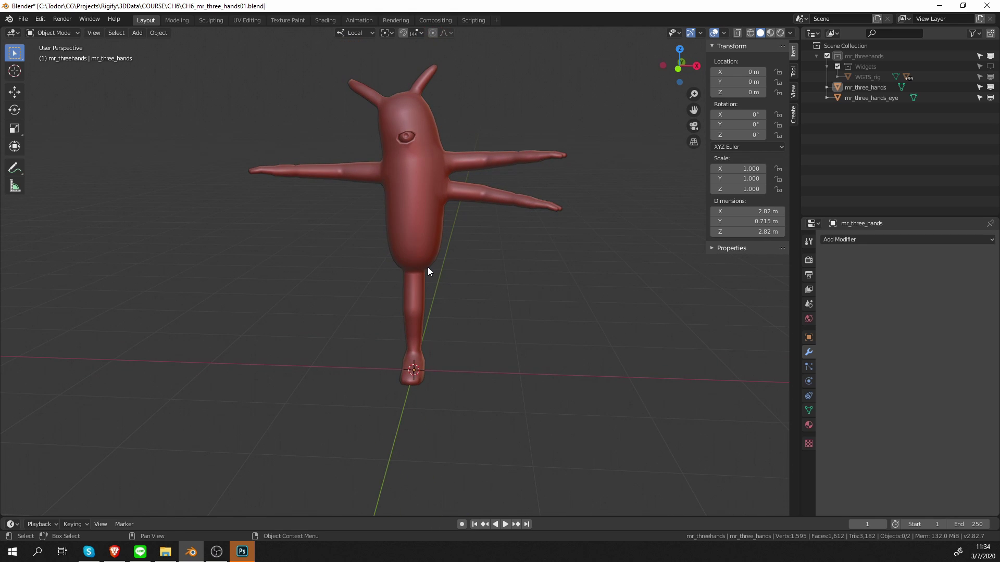
# - Examine the bend of the leg and foot, and the elbows, hands and fingers of the character's arms up close
pyautogui.moveTo(433, 281); pyautogui.dragTo(379, 350, button='middle')
pyautogui.scroll(4, 417, 354)
pyautogui.moveTo(431, 275); pyautogui.dragTo(403, 297, button='middle')
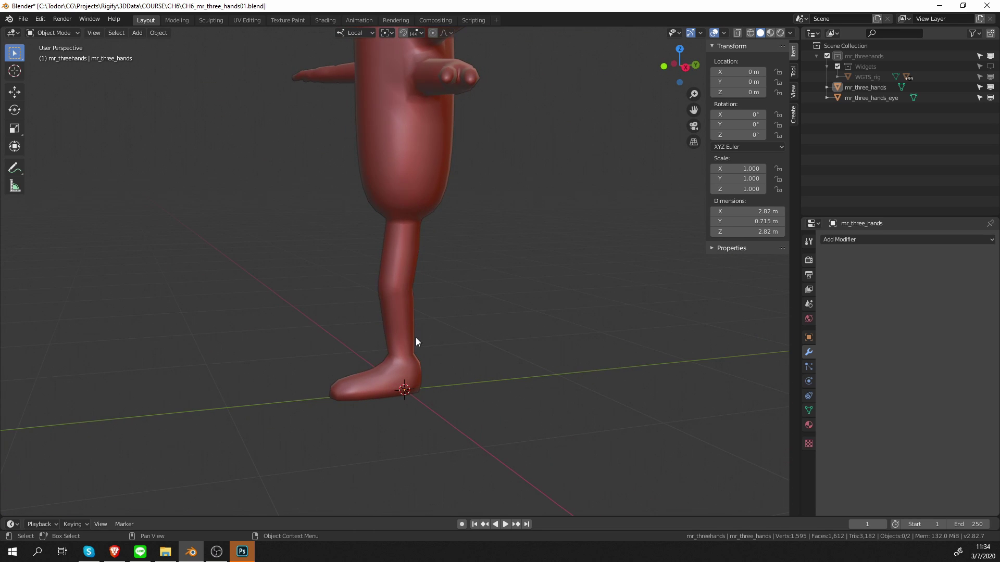
pyautogui.moveTo(415, 339); pyautogui.dragTo(420, 372, button='middle')
pyautogui.moveTo(551, 244); pyautogui.dragTo(577, 327, button='middle')
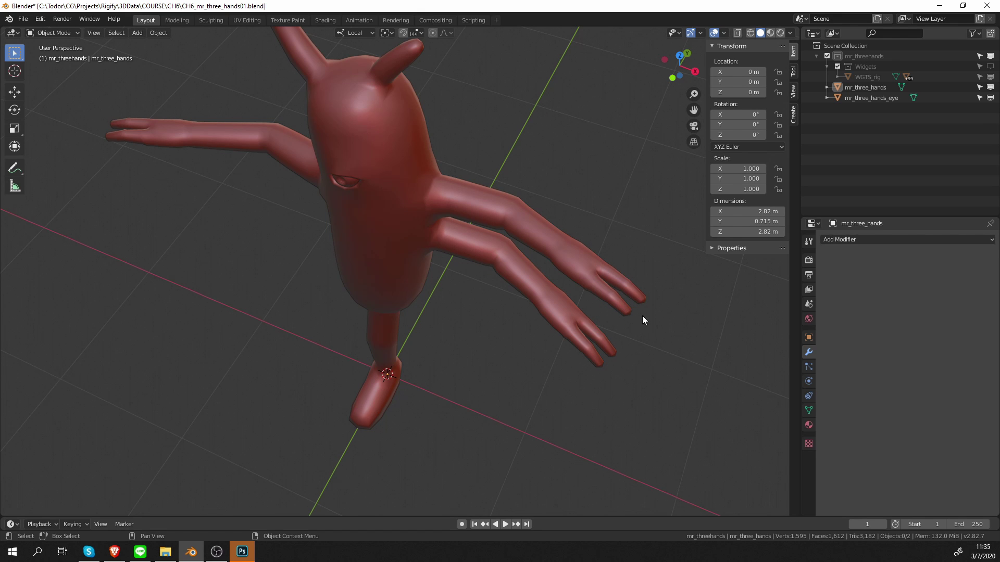
pyautogui.keyDown('shift'); pyautogui.moveTo(642, 315); pyautogui.dragTo(505, 255, button='middle'); pyautogui.keyUp('shift')
pyautogui.scroll(2, 580, 301)
pyautogui.scroll(2, 558, 242)
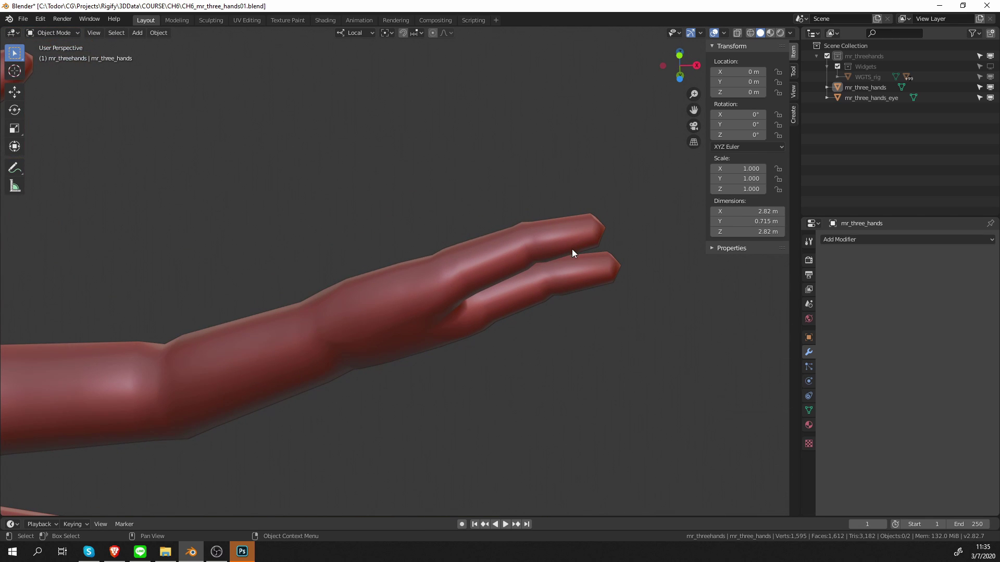
pyautogui.moveTo(599, 249); pyautogui.dragTo(527, 301, button='middle')
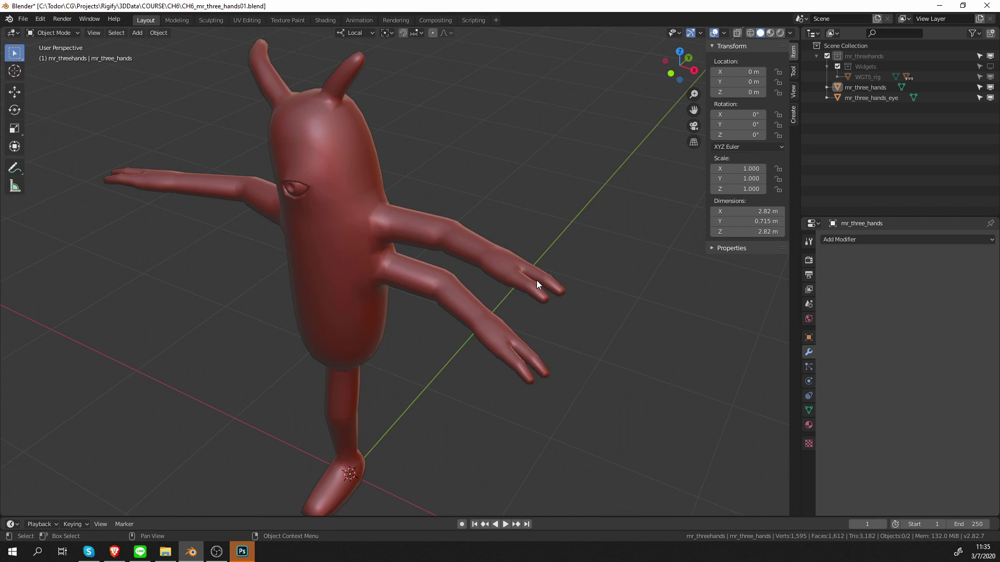
pyautogui.scroll(2, 542, 277)
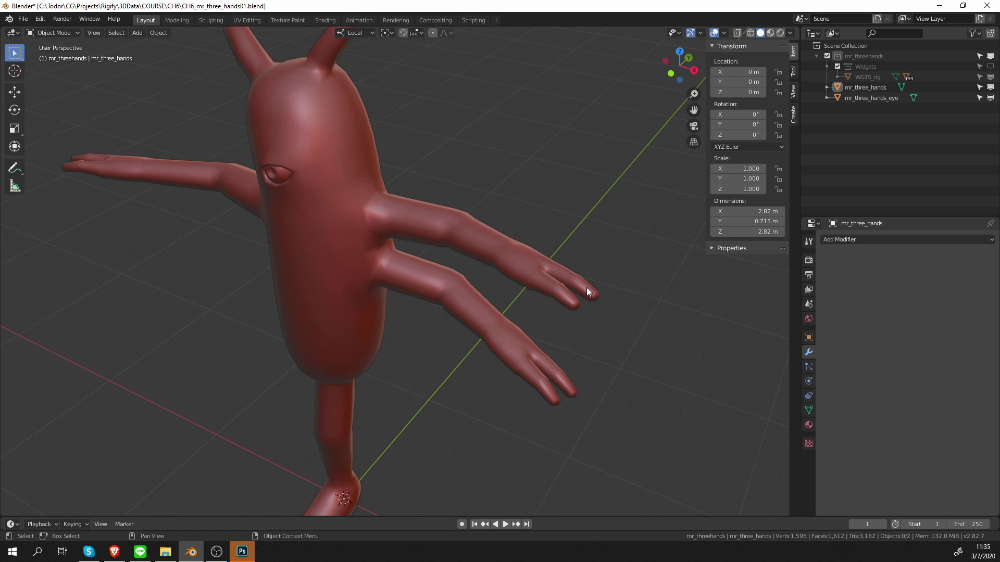
pyautogui.moveTo(587, 287); pyautogui.dragTo(523, 203, button='middle')
pyautogui.scroll(-2, 494, 287)
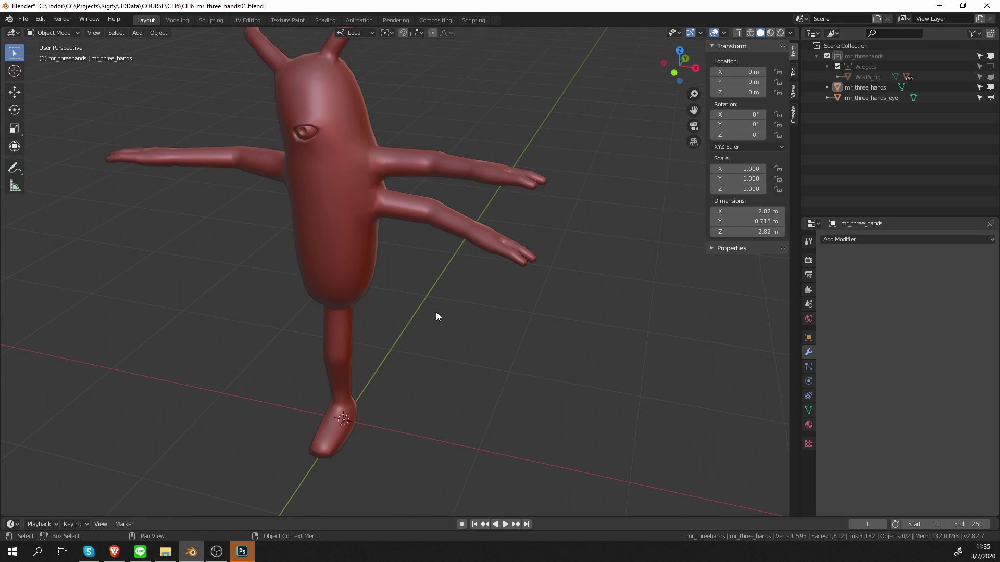
pyautogui.moveTo(436, 316)
pyautogui.mouseDown(button='middle')
pyautogui.moveTo(466, 299)
pyautogui.moveTo(440, 321)
pyautogui.moveTo(455, 315)
pyautogui.mouseUp(button='middle')
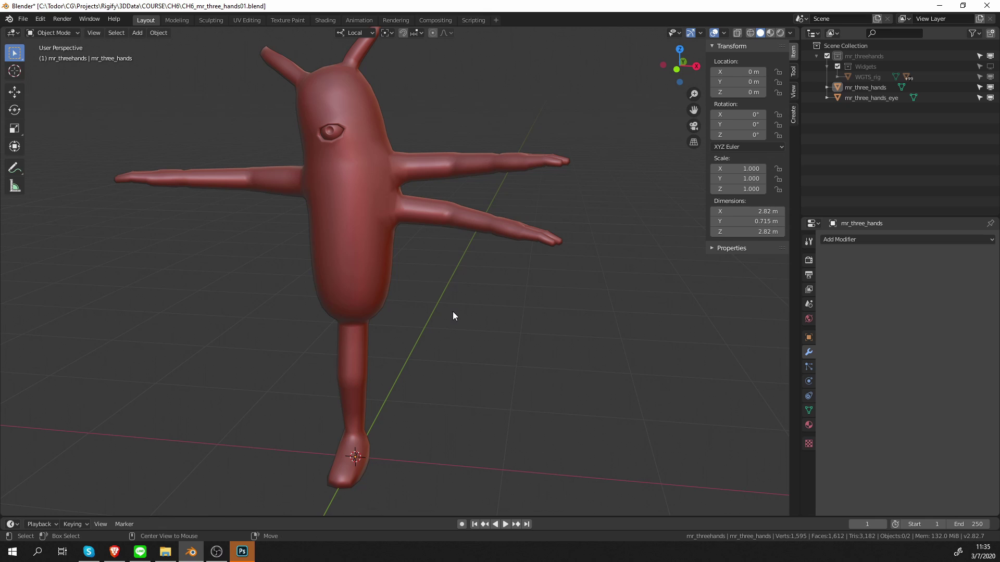
pyautogui.hotkey('shift', 'a')
pyautogui.moveTo(537, 333)
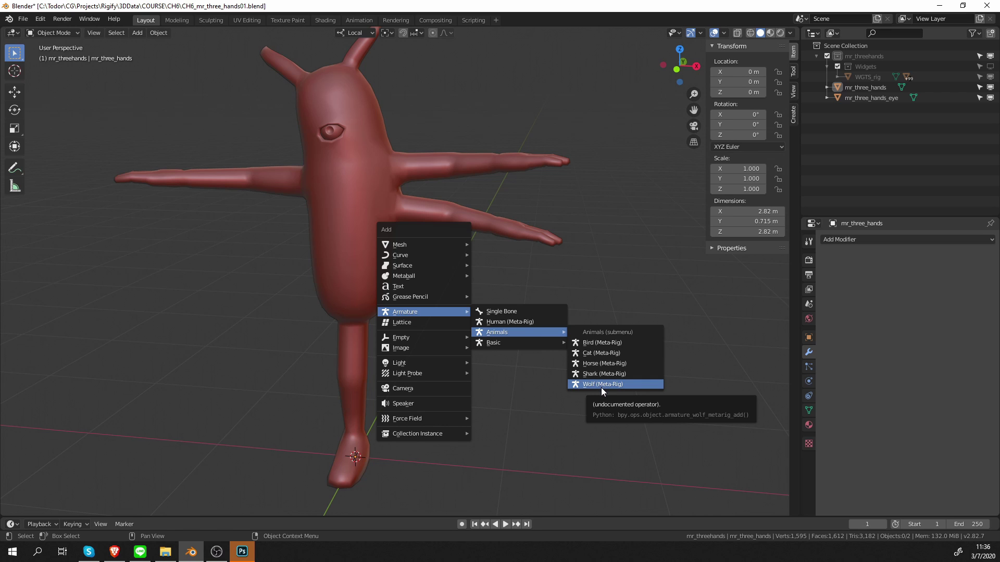
# - Annotate the character with a line up the torso, a circle around the head and a line along one horn
pyautogui.moveTo(456, 311); pyautogui.dragTo(467, 311, button='middle')
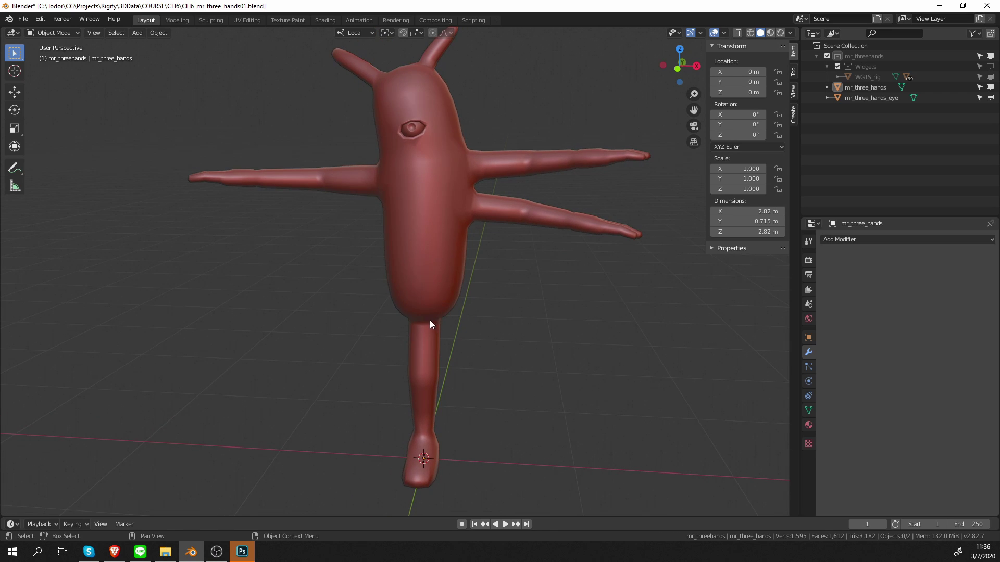
pyautogui.moveTo(421, 282); pyautogui.dragTo(427, 286, button='middle')
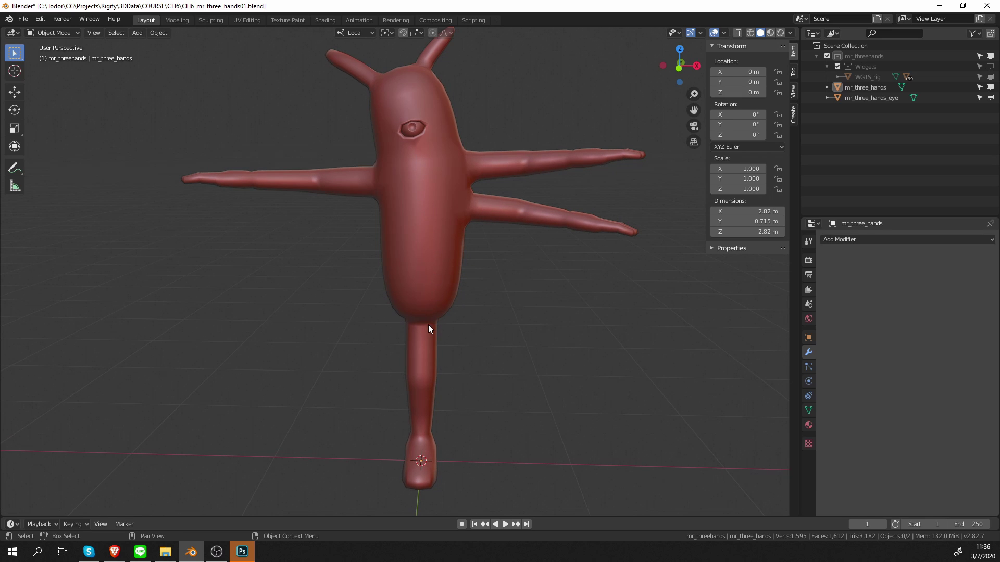
pyautogui.moveTo(423, 325); pyautogui.dragTo(423, 336, button='middle')
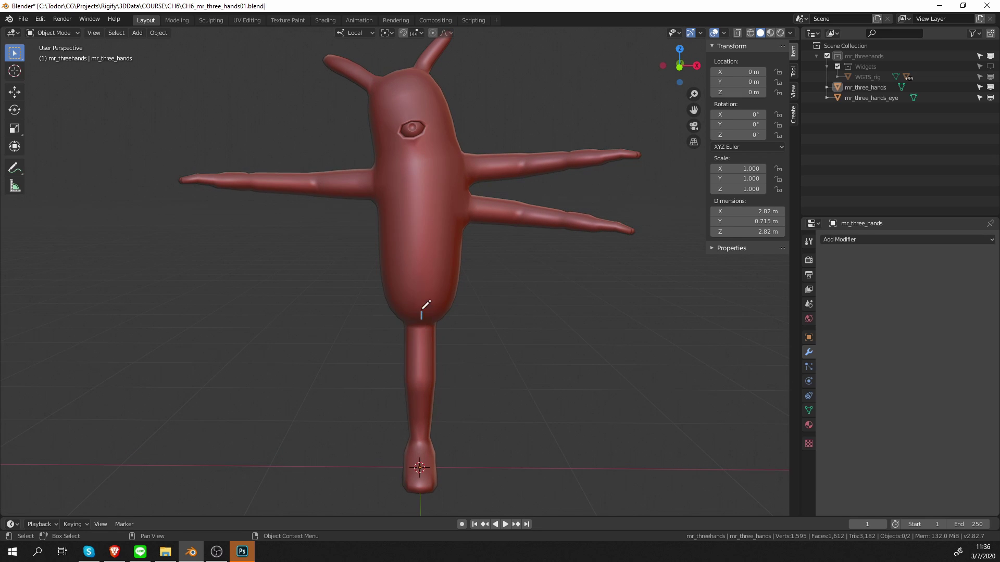
pyautogui.moveTo(423, 309); pyautogui.dragTo(417, 151)
pyautogui.moveTo(420, 72)
pyautogui.mouseDown()
pyautogui.moveTo(373, 104)
pyautogui.moveTo(452, 155)
pyautogui.moveTo(416, 71)
pyautogui.mouseUp()
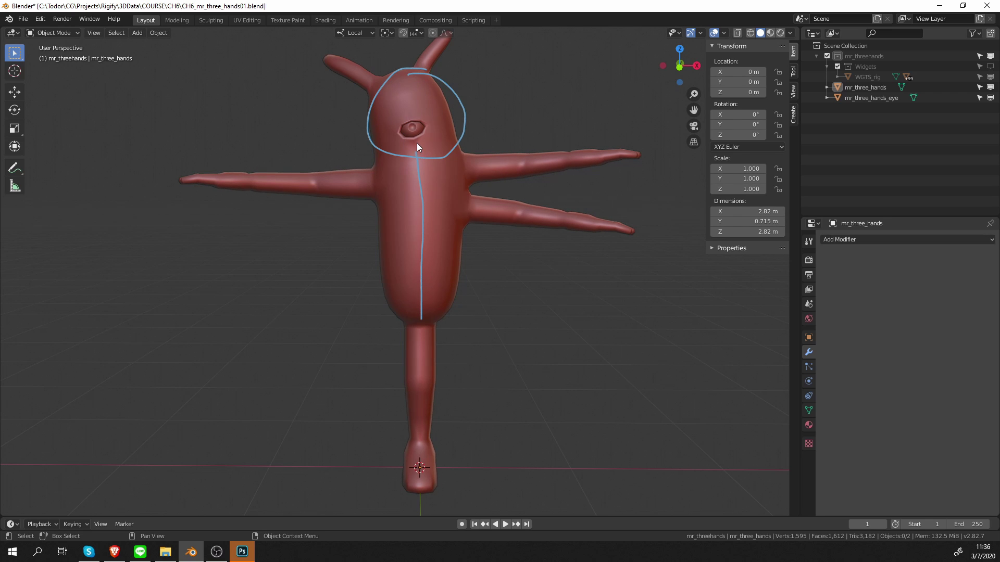
pyautogui.moveTo(421, 160); pyautogui.dragTo(426, 168, button='middle')
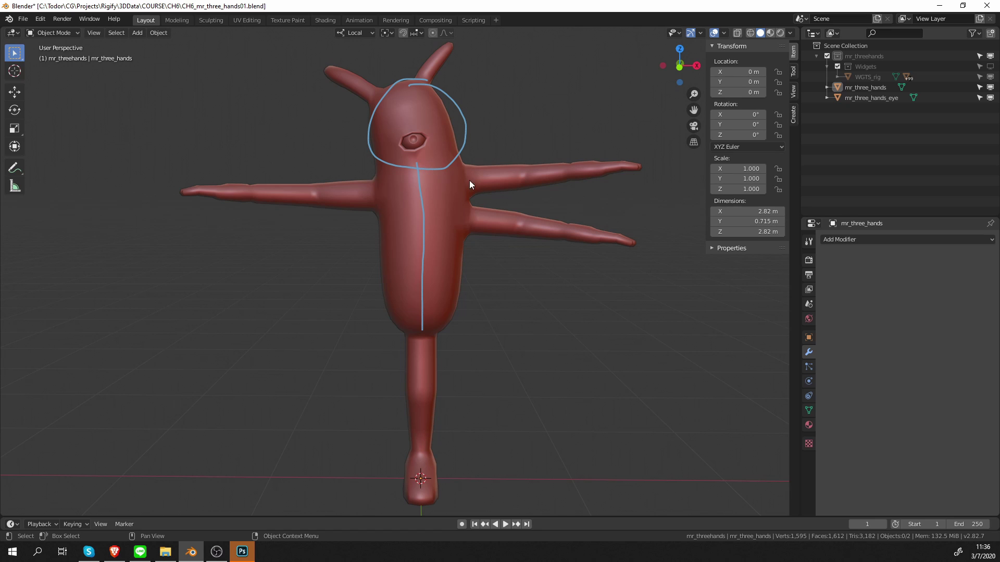
pyautogui.moveTo(482, 180); pyautogui.dragTo(451, 148, button='middle')
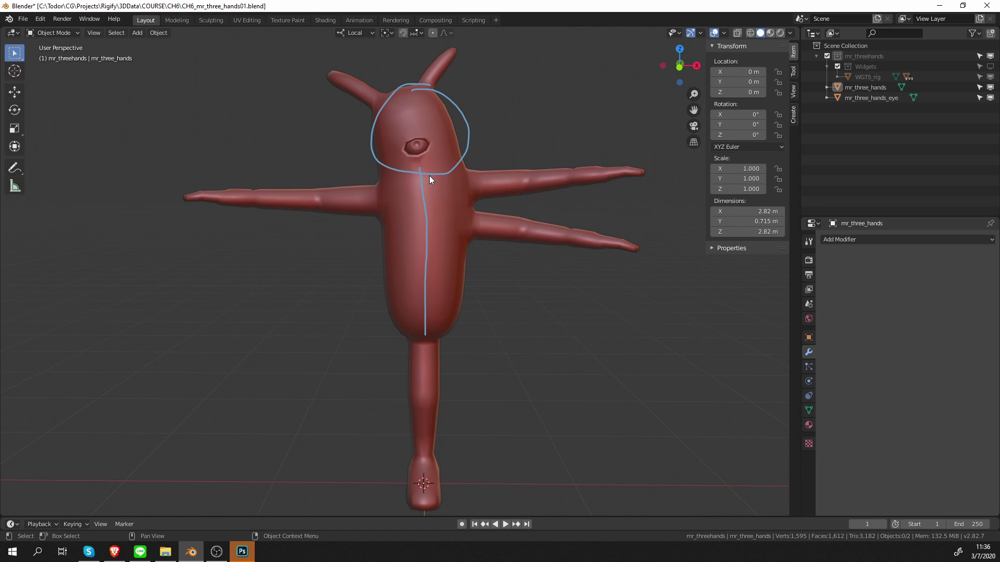
pyautogui.moveTo(425, 147); pyautogui.dragTo(418, 108, button='middle')
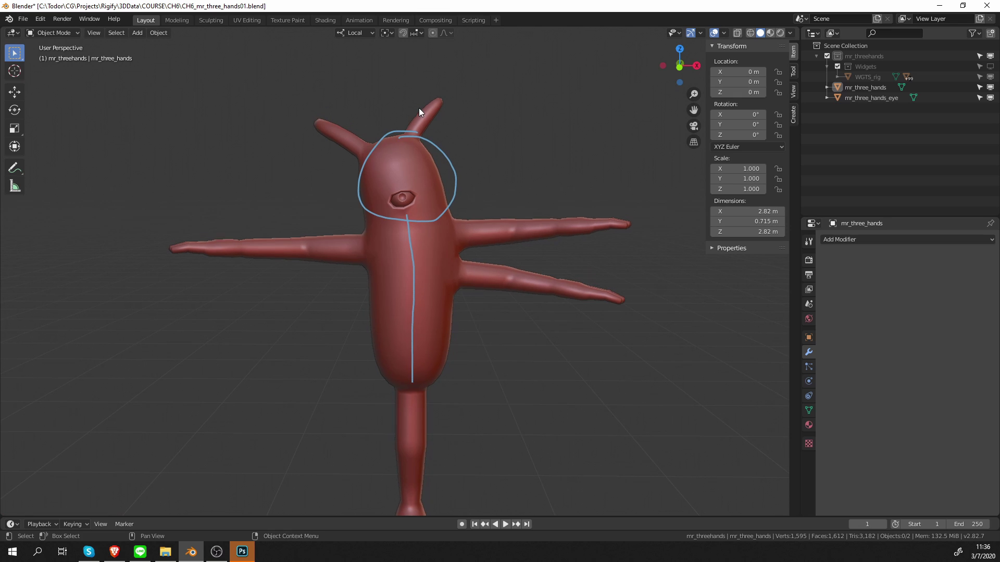
pyautogui.moveTo(412, 140); pyautogui.dragTo(442, 99)
# - Remove all annotation strokes drawn over the character
pyautogui.moveTo(426, 159); pyautogui.dragTo(411, 205, button='middle')
pyautogui.scroll(3, 416, 195)
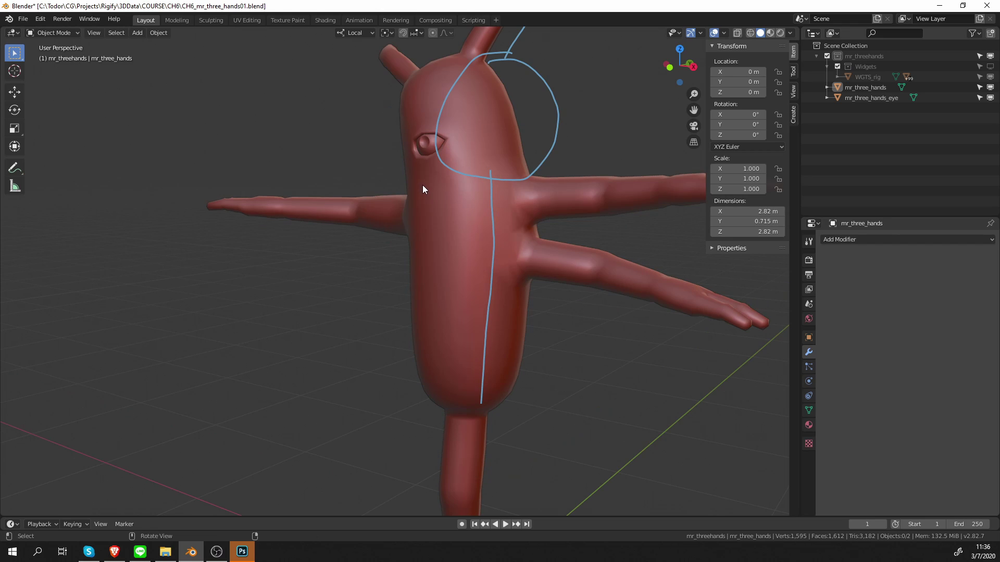
pyautogui.moveTo(429, 155); pyautogui.dragTo(427, 127, button='middle')
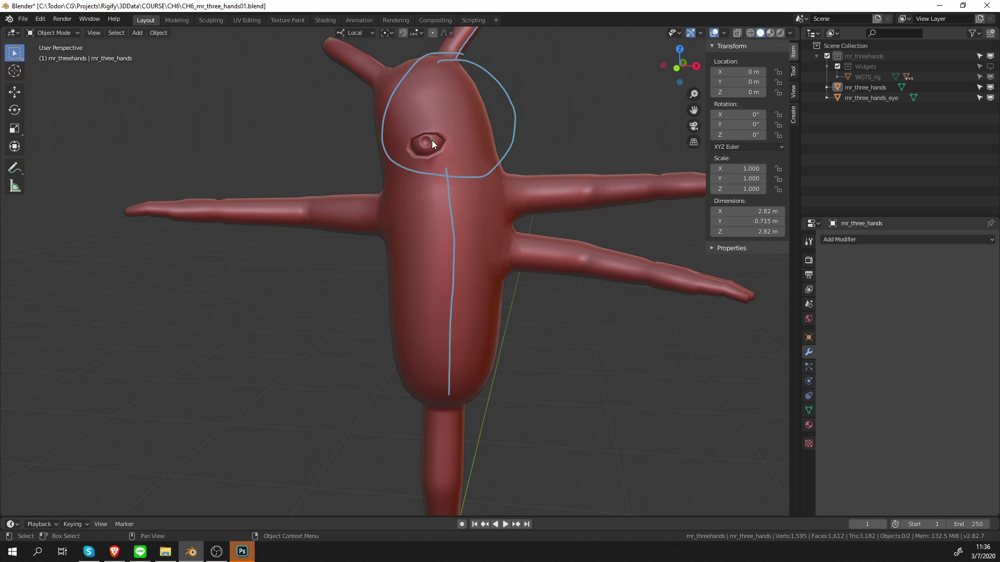
pyautogui.scroll(-2, 438, 160)
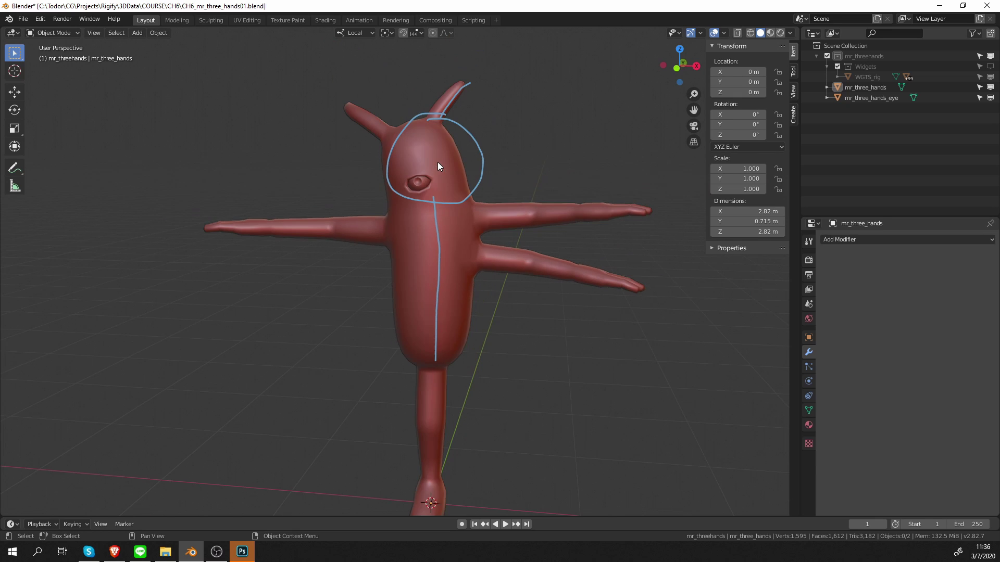
pyautogui.moveTo(438, 162)
pyautogui.mouseDown(button='middle')
pyautogui.moveTo(429, 167)
pyautogui.moveTo(442, 165)
pyautogui.mouseUp(button='middle')
pyautogui.click(793, 91)
pyautogui.click(779, 337)
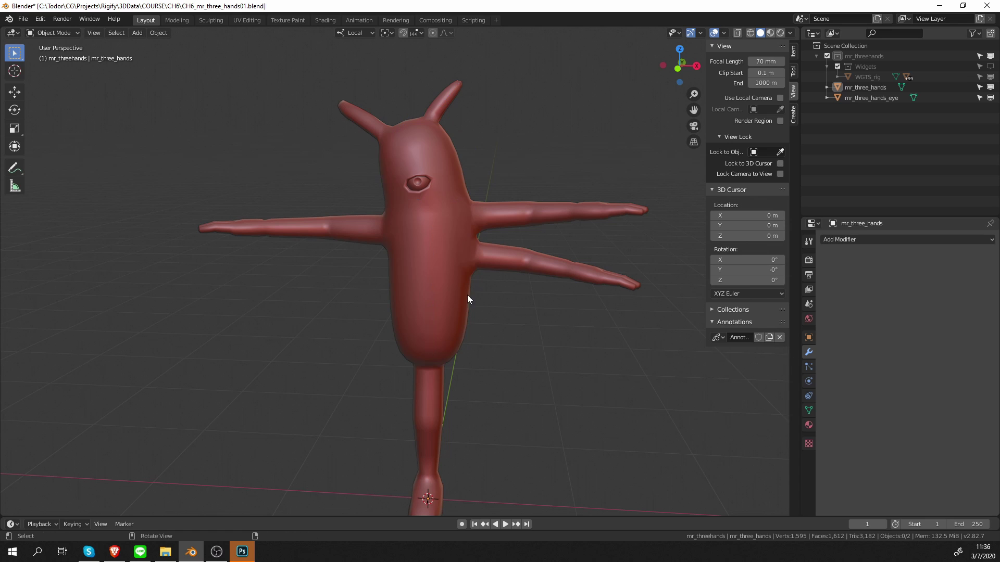
# - Add a single-bone armature at the world origin, at the character's foot
pyautogui.moveTo(467, 294); pyautogui.dragTo(392, 252, button='middle')
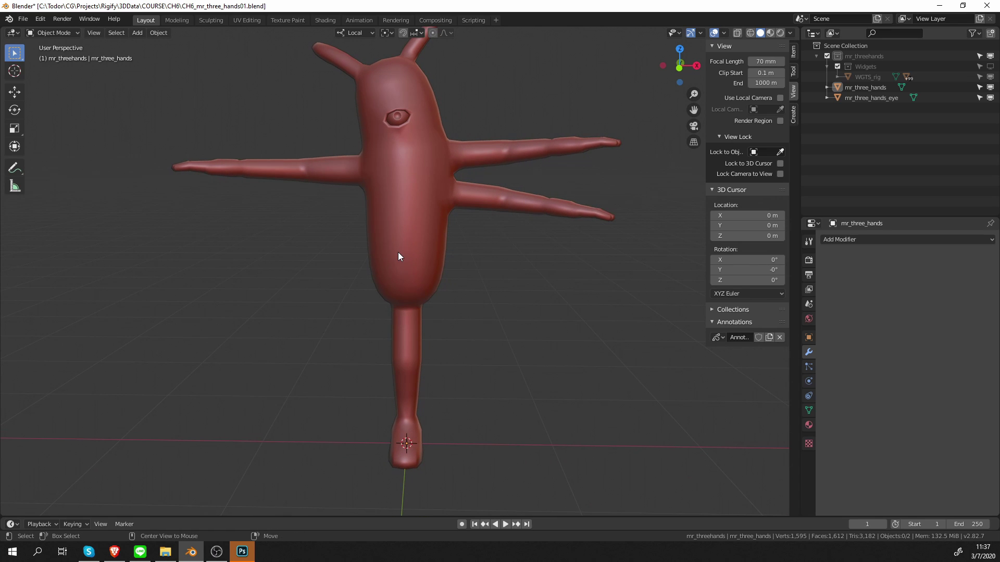
pyautogui.hotkey('shift', 'a')
pyautogui.click(459, 255)
pyautogui.keyDown('shift'); pyautogui.moveTo(448, 294); pyautogui.dragTo(452, 275, button='middle'); pyautogui.keyUp('shift')
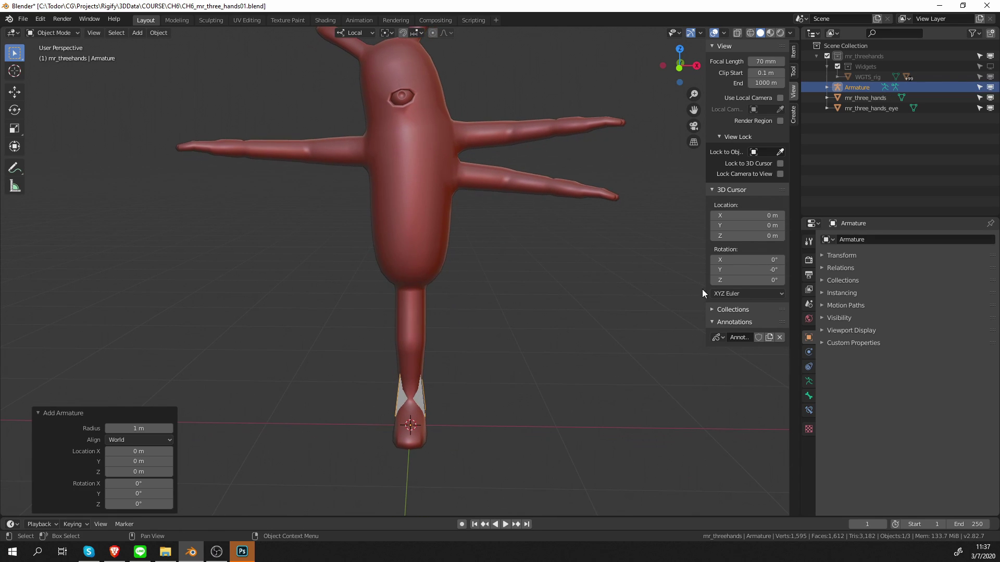
# - Set the armature's viewport display to draw in front of the mesh and show the bone axes
pyautogui.click(809, 381)
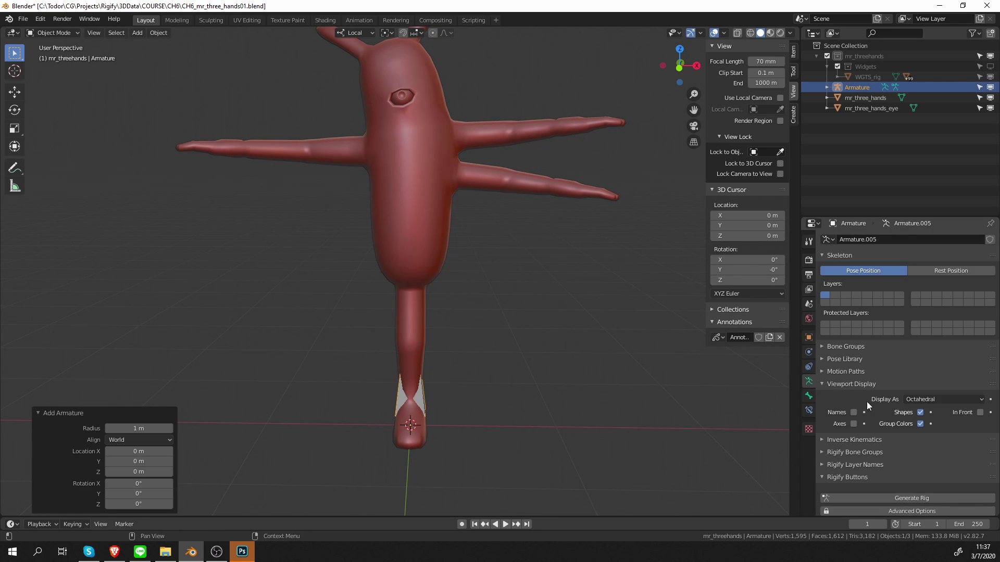
pyautogui.click(980, 413)
pyautogui.click(852, 424)
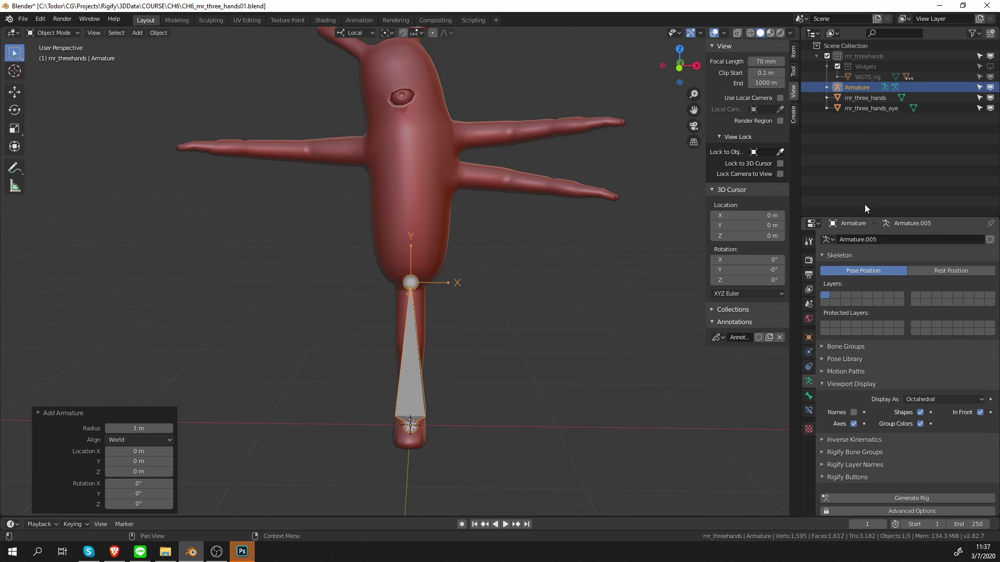
# - Rename the armature object as mr_three_hands_metarig, reusing the body mesh's name
pyautogui.doubleClick(867, 84)
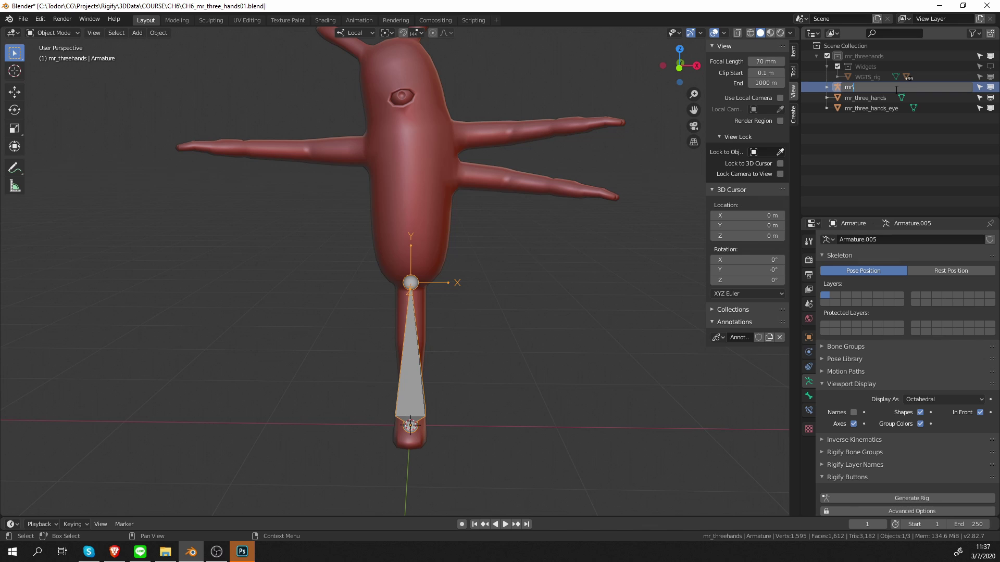
pyautogui.doubleClick(895, 98)
pyautogui.hotkey('ctrl', 'c')
pyautogui.press('Escape')
pyautogui.doubleClick(892, 87)
pyautogui.hotkey('ctrl', 'v')
pyautogui.write('_metarig')
pyautogui.press('Return')
# - Delete the default bone of the metarig in Edit Mode
pyautogui.moveTo(512, 322); pyautogui.dragTo(372, 363, button='middle')
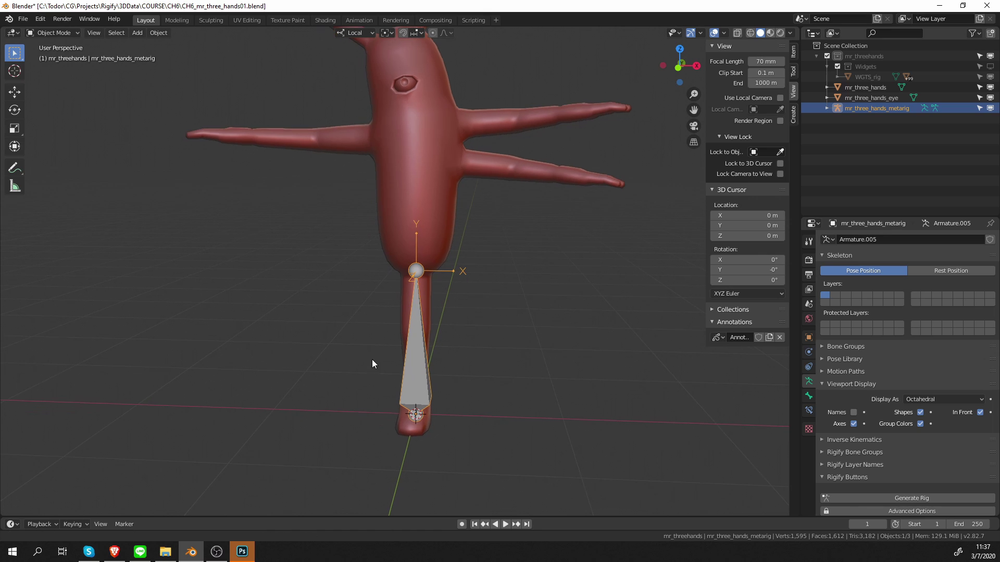
pyautogui.hotkey('ctrl', 'Tab')
pyautogui.click(465, 359)
pyautogui.press('x')
pyautogui.click(429, 366)
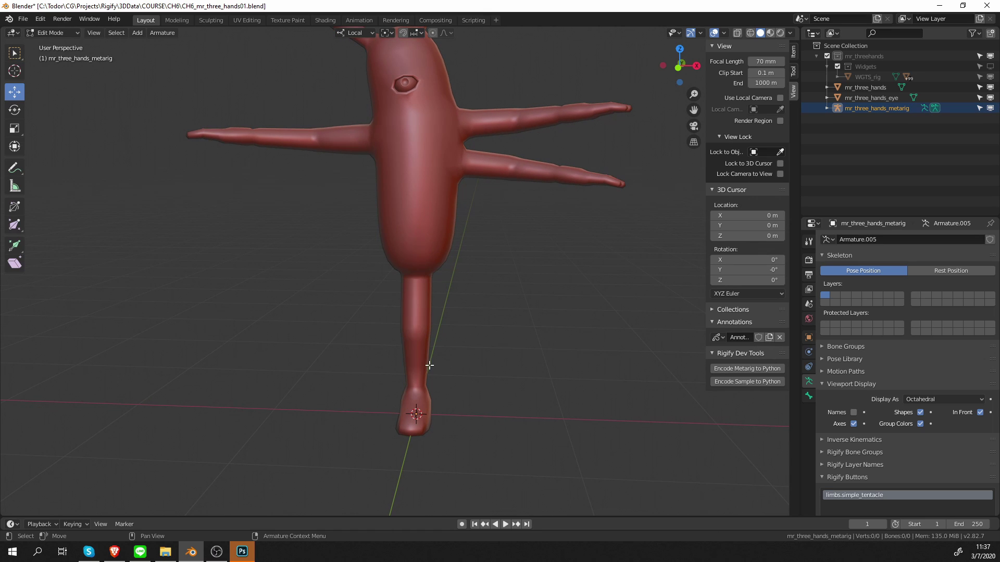
# - Filter the Rigify samples by "leg" and add the limbs.leg sample to the metarig
pyautogui.scroll(-1, 832, 401)
pyautogui.click(853, 363)
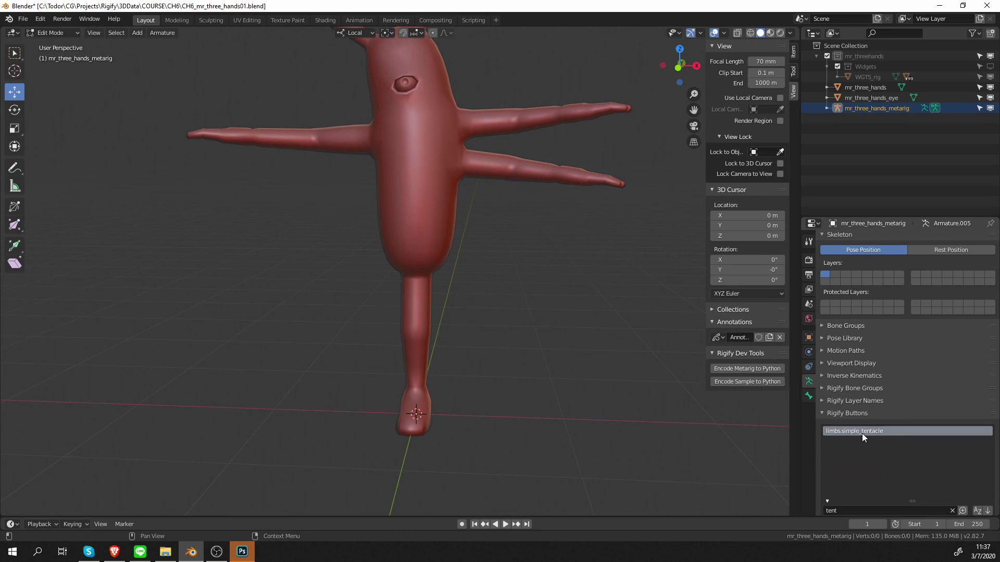
pyautogui.scroll(-2, 892, 432)
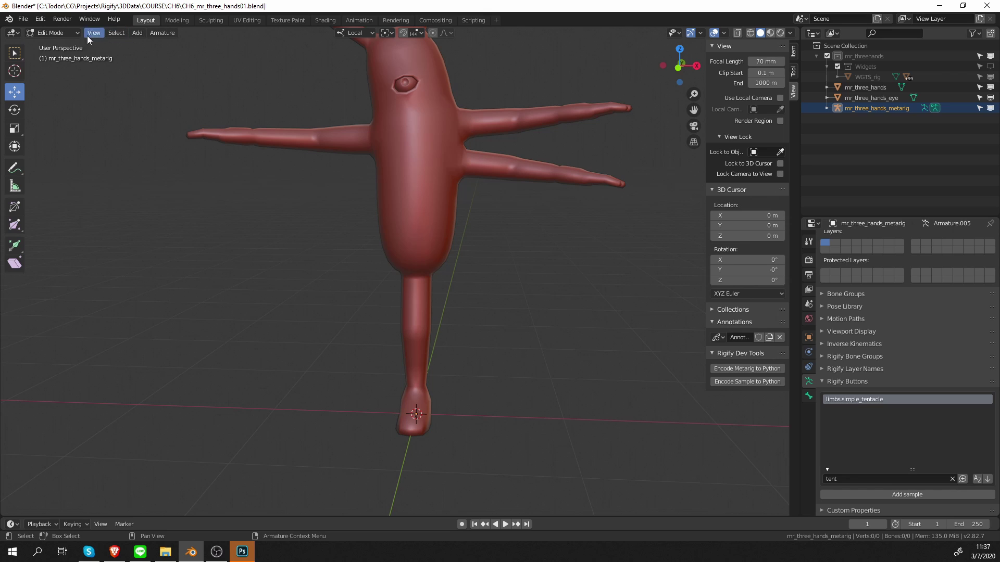
pyautogui.click(952, 478)
pyautogui.click(906, 479)
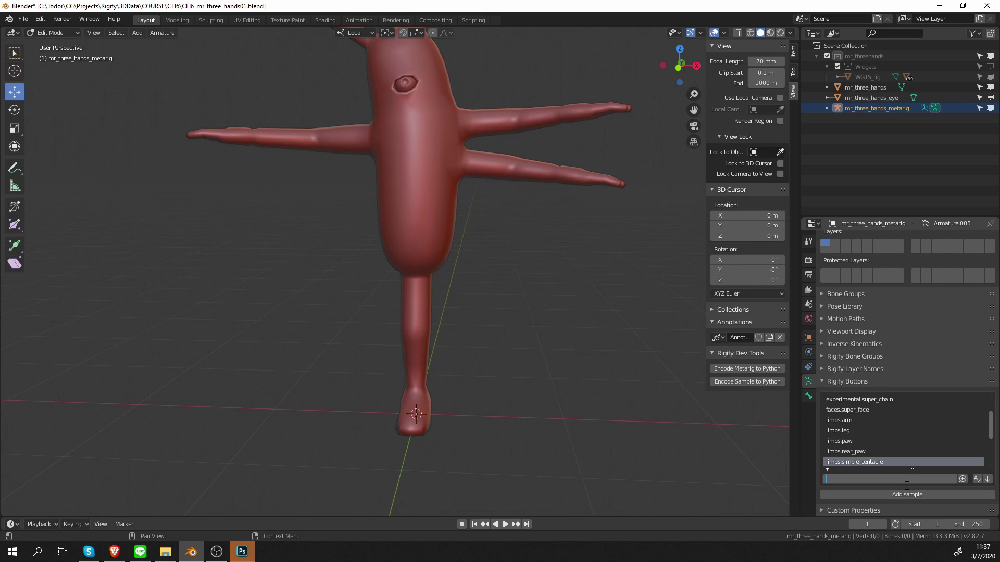
pyautogui.write('leg')
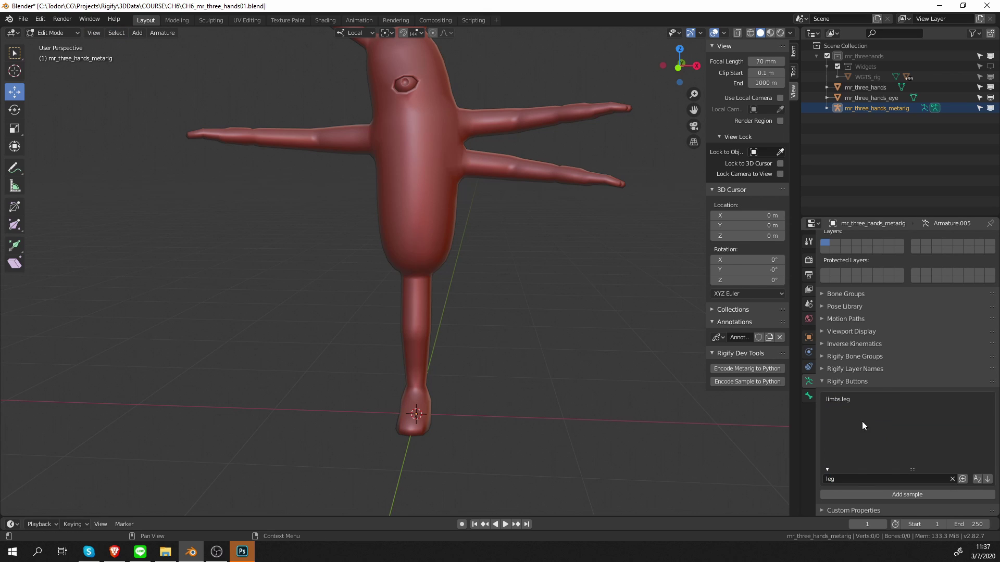
pyautogui.click(859, 399)
pyautogui.click(911, 497)
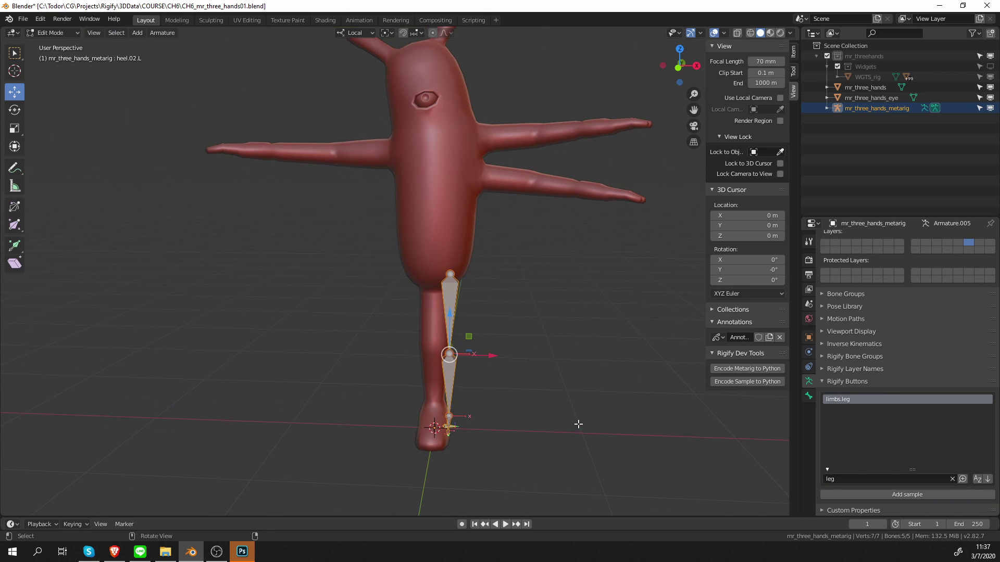
# - Move the whole leg bone chain about -0.09 m along local X to centre it in the character's leg
pyautogui.moveTo(578, 424); pyautogui.dragTo(581, 417, button='middle')
pyautogui.press('KP_1')
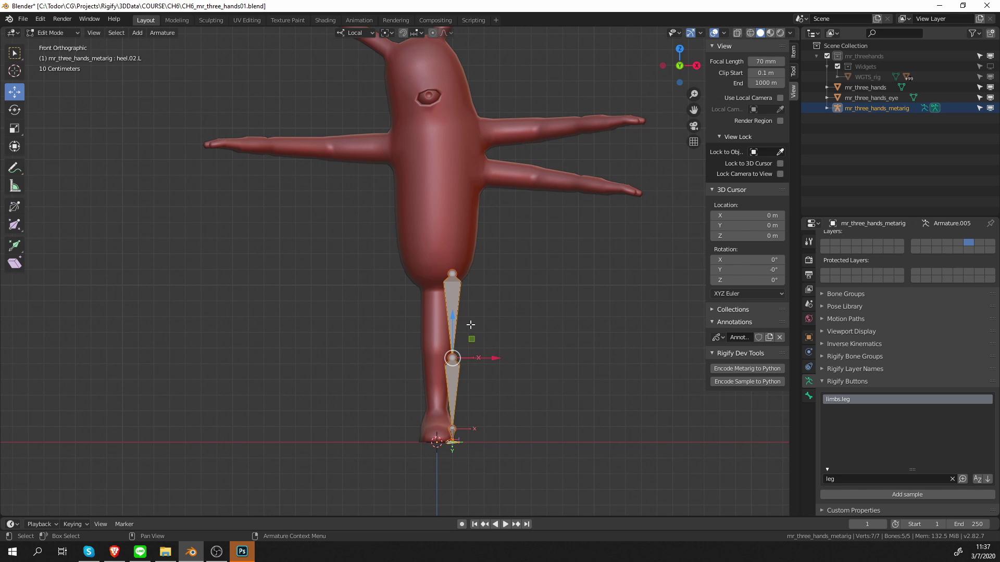
pyautogui.scroll(2, 465, 362)
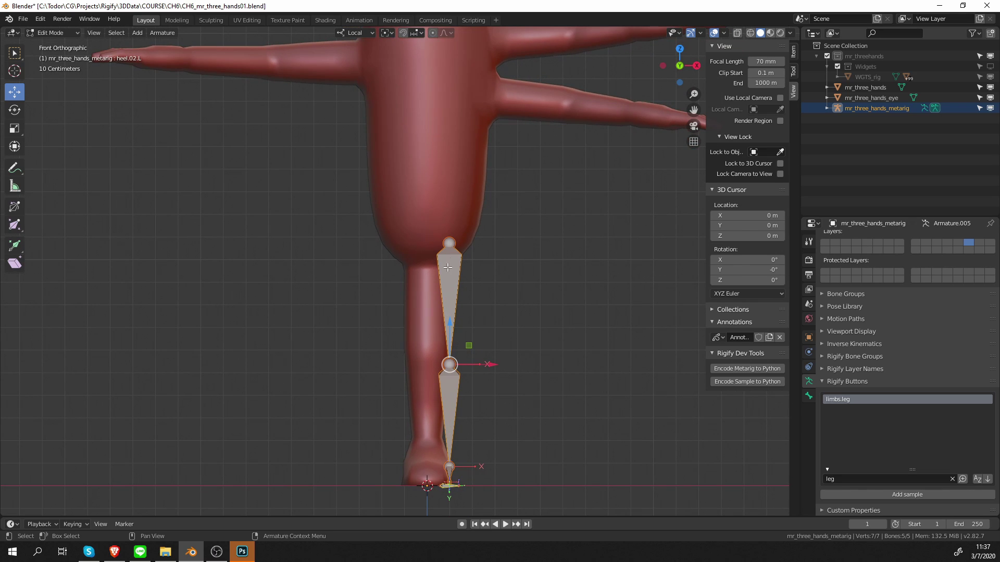
pyautogui.keyDown('shift'); pyautogui.moveTo(467, 421); pyautogui.dragTo(467, 418, button='middle'); pyautogui.keyUp('shift')
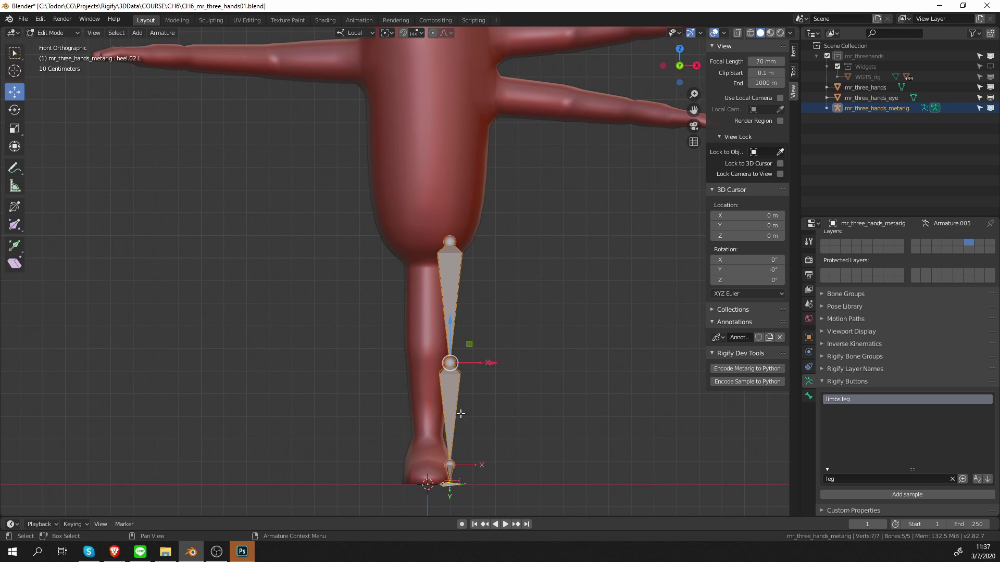
pyautogui.keyDown('shift'); pyautogui.moveTo(468, 406); pyautogui.dragTo(476, 386, button='middle'); pyautogui.keyUp('shift')
pyautogui.press('g')
pyautogui.press('x')
pyautogui.press('x')
pyautogui.rightClick(490, 389)
pyautogui.press('w')
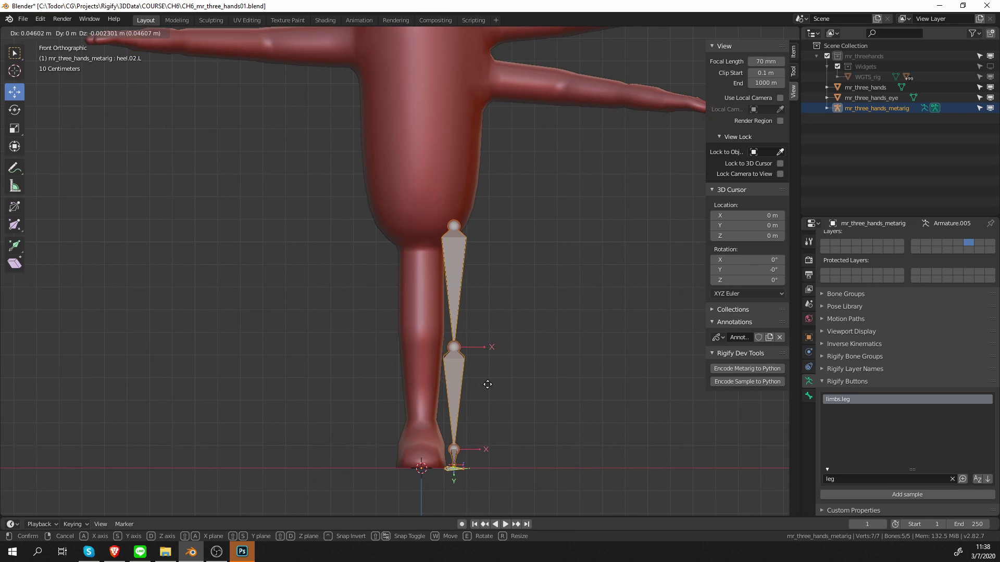
pyautogui.press('a')
pyautogui.press('a')
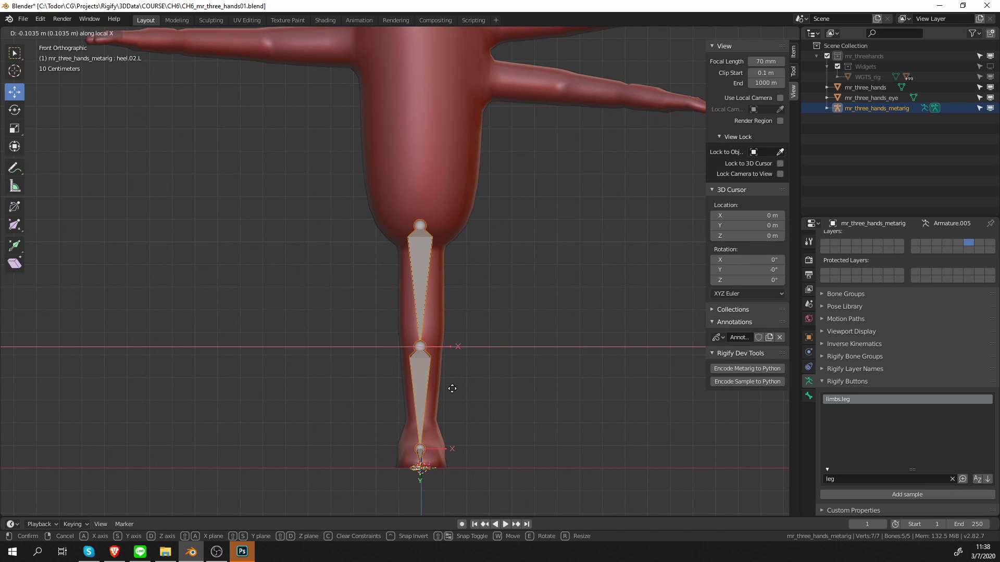
pyautogui.click(454, 388)
# - In the right side view, move the toe bone forward into the front of the foot and reposition the ball joint
pyautogui.moveTo(454, 389); pyautogui.dragTo(402, 394, button='middle')
pyautogui.press('KP_3')
pyautogui.keyDown('alt'); pyautogui.moveTo(405, 479); pyautogui.dragTo(402, 442, button='middle'); pyautogui.keyUp('alt')
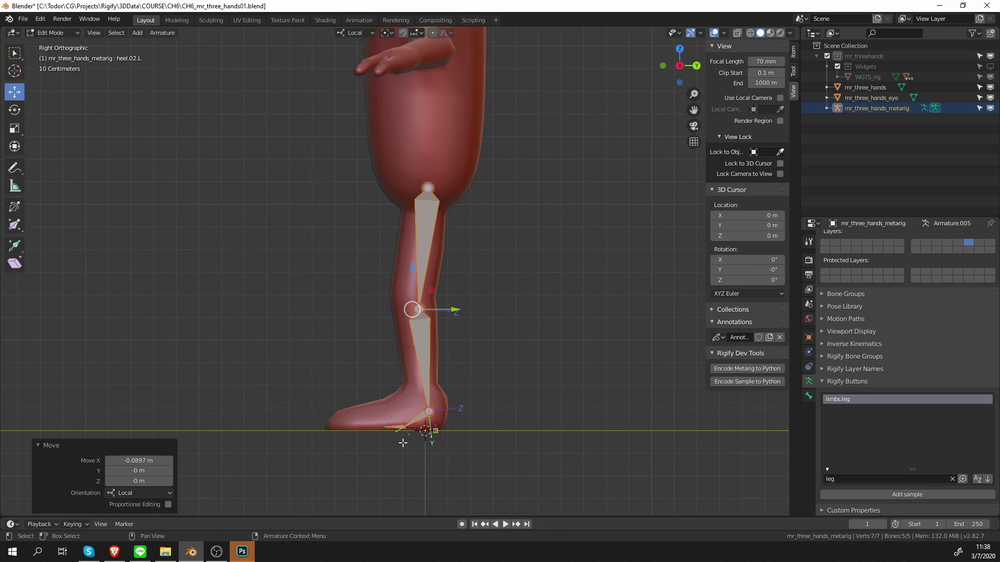
pyautogui.scroll(2, 401, 442)
pyautogui.click(400, 493)
pyautogui.press('w')
pyautogui.click(330, 481)
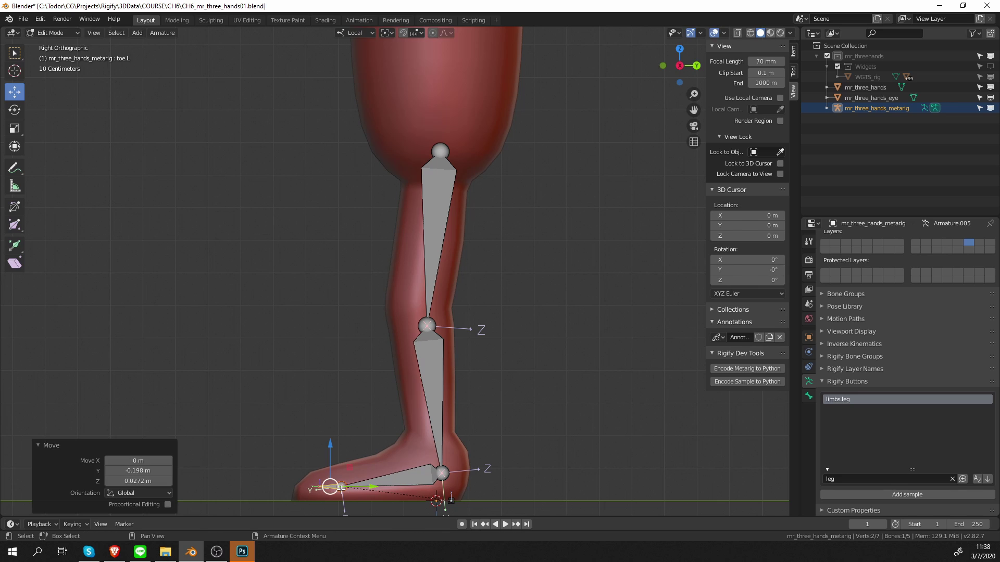
pyautogui.click(354, 482)
pyautogui.press('g')
pyautogui.click(363, 486)
# - Raise the ankle joint into the mesh's ankle and shift the toe bone about 0.04 m further forward
pyautogui.click(442, 475)
pyautogui.press('g')
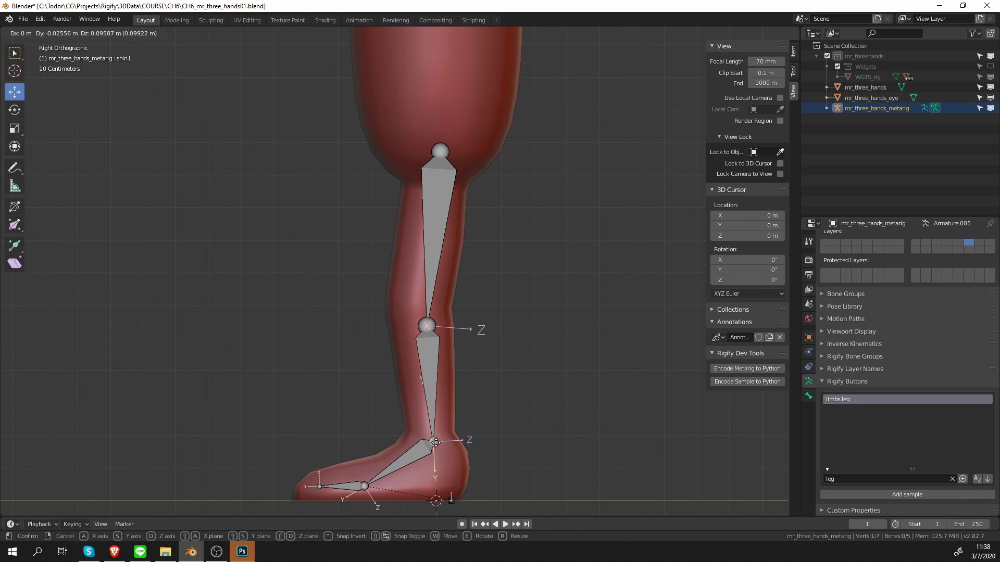
pyautogui.click(428, 454)
pyautogui.click(362, 488)
pyautogui.click(348, 486)
pyautogui.moveTo(372, 485); pyautogui.dragTo(359, 485)
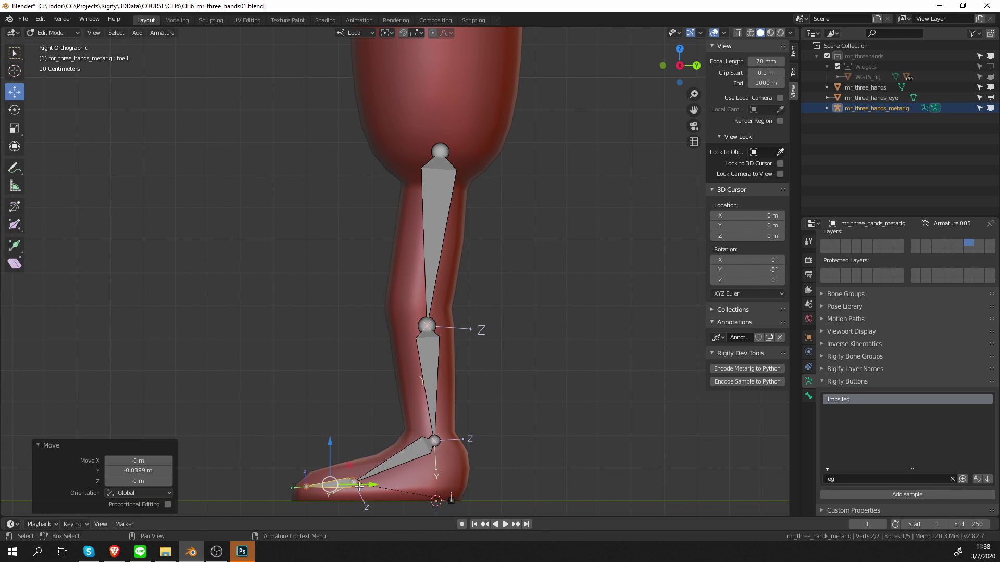
pyautogui.click(355, 483)
# - Move the knee joint forward to the mesh's knee and lower the hip joint to the top of the leg
pyautogui.click(427, 326)
pyautogui.press('g')
pyautogui.click(412, 313)
pyautogui.click(443, 150)
pyautogui.press('g')
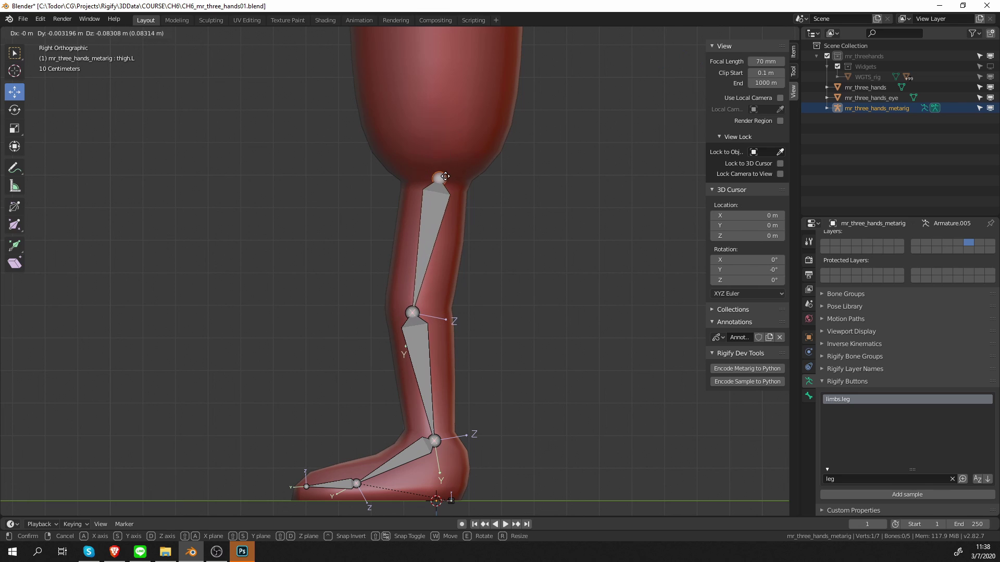
pyautogui.click(442, 177)
# - Move the heel bone about 0.029 m back along the global Y direction to the rear of the heel
pyautogui.keyDown('shift'); pyautogui.moveTo(433, 421); pyautogui.dragTo(409, 304, button='middle'); pyautogui.keyUp('shift')
pyautogui.scroll(3, 409, 304)
pyautogui.scroll(3, 458, 417)
pyautogui.click(415, 464)
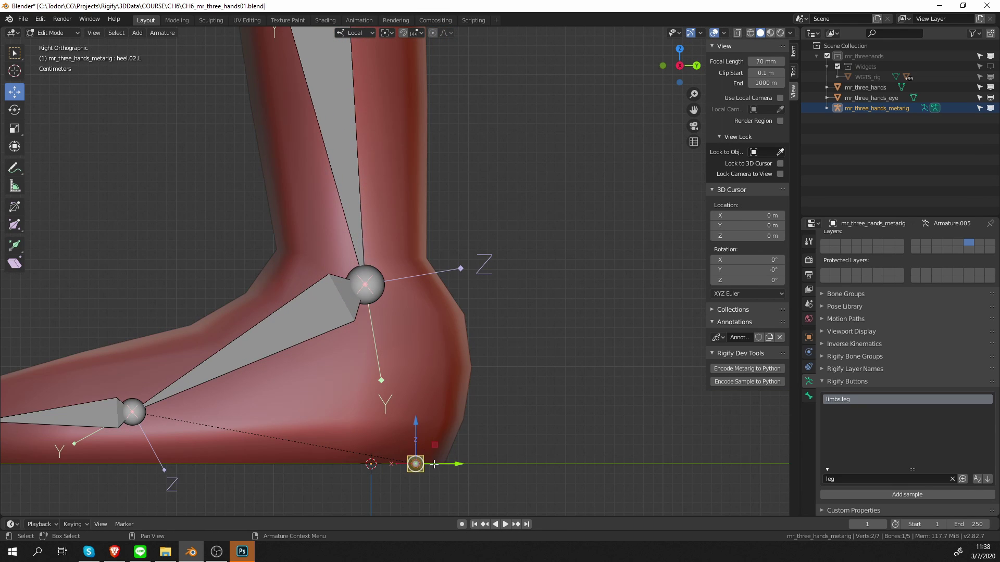
pyautogui.keyDown('shift'); pyautogui.moveTo(419, 461); pyautogui.dragTo(400, 436, button='middle'); pyautogui.keyUp('shift')
pyautogui.press('g')
pyautogui.press('a')
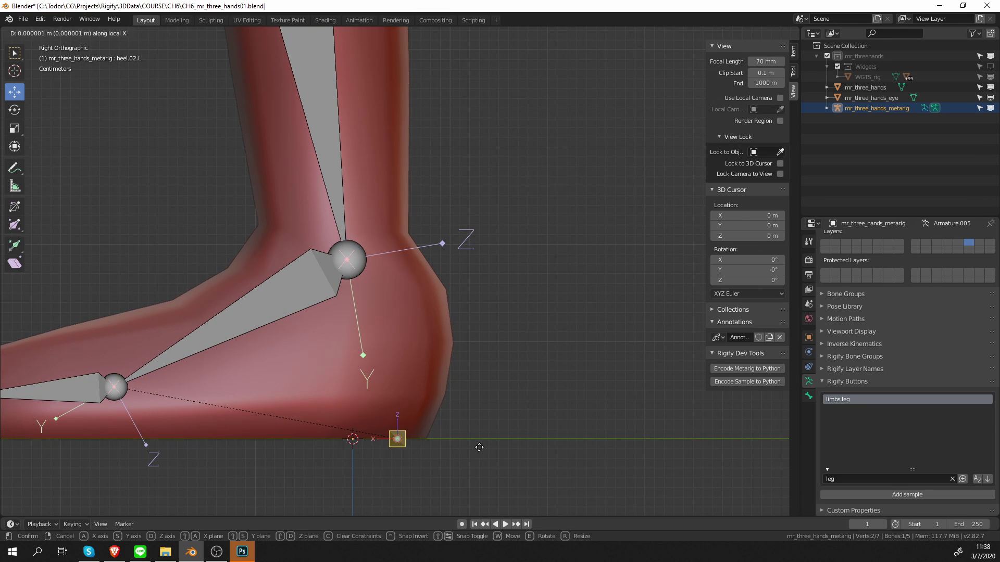
pyautogui.press('s')
pyautogui.click(483, 446)
# - Scale the heel bone by about 2.48 and move its inner end joint -0.023 m along X to span the foot's width
pyautogui.keyDown('alt'); pyautogui.moveTo(502, 432); pyautogui.dragTo(422, 433); pyautogui.keyUp('alt')
pyautogui.press('KP_1')
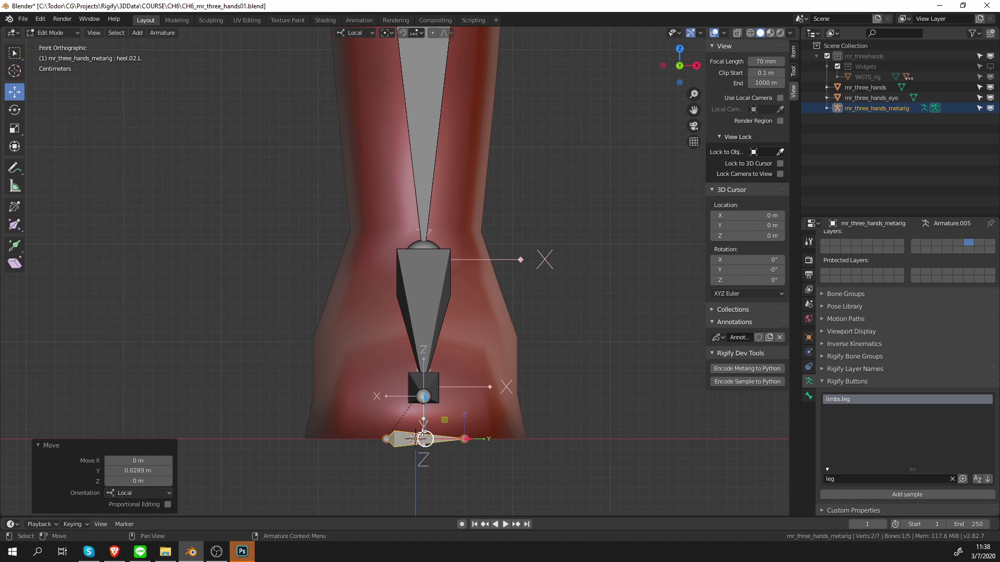
pyautogui.keyDown('shift'); pyautogui.moveTo(423, 430); pyautogui.dragTo(407, 407, button='middle'); pyautogui.keyUp('shift')
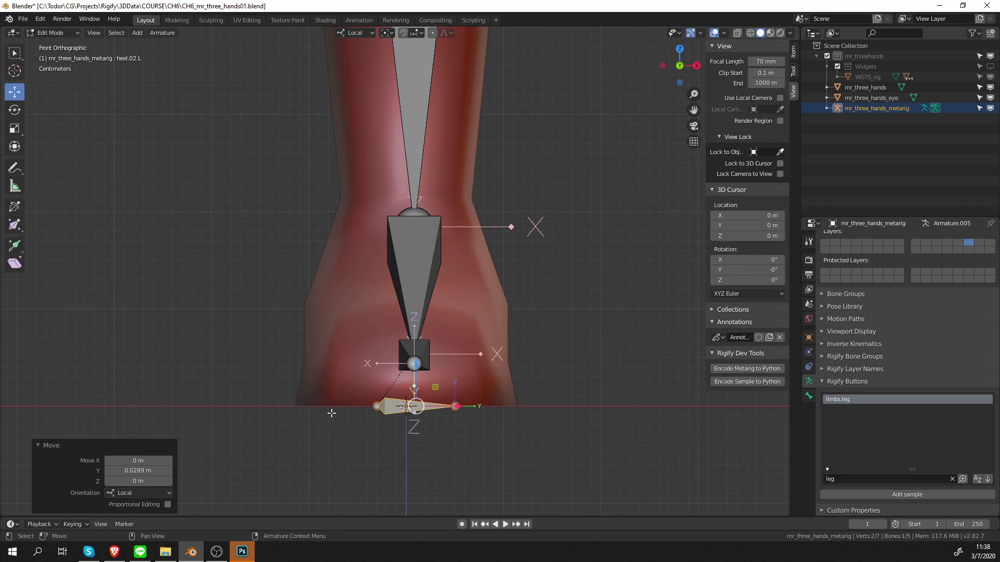
pyautogui.press('s')
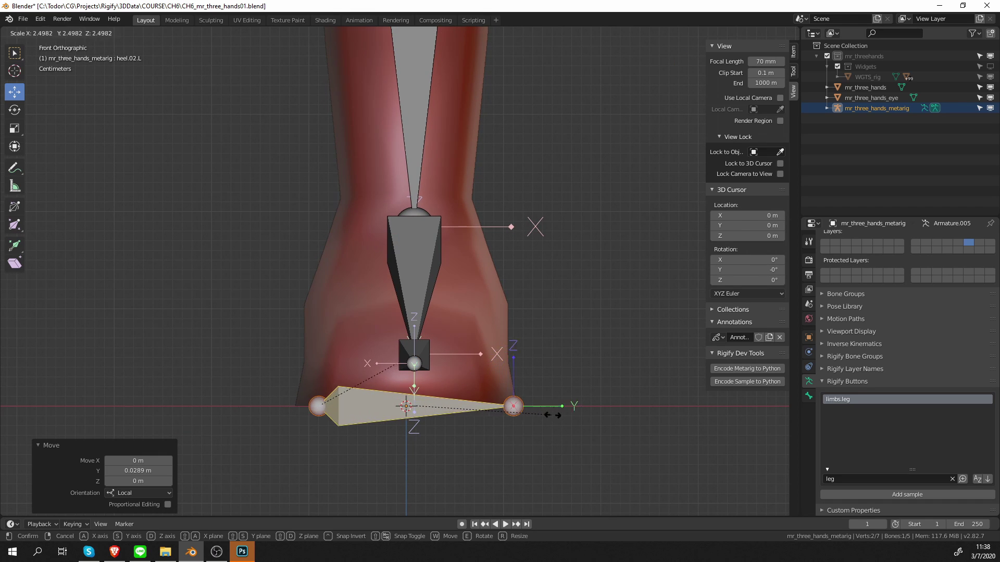
pyautogui.click(550, 413)
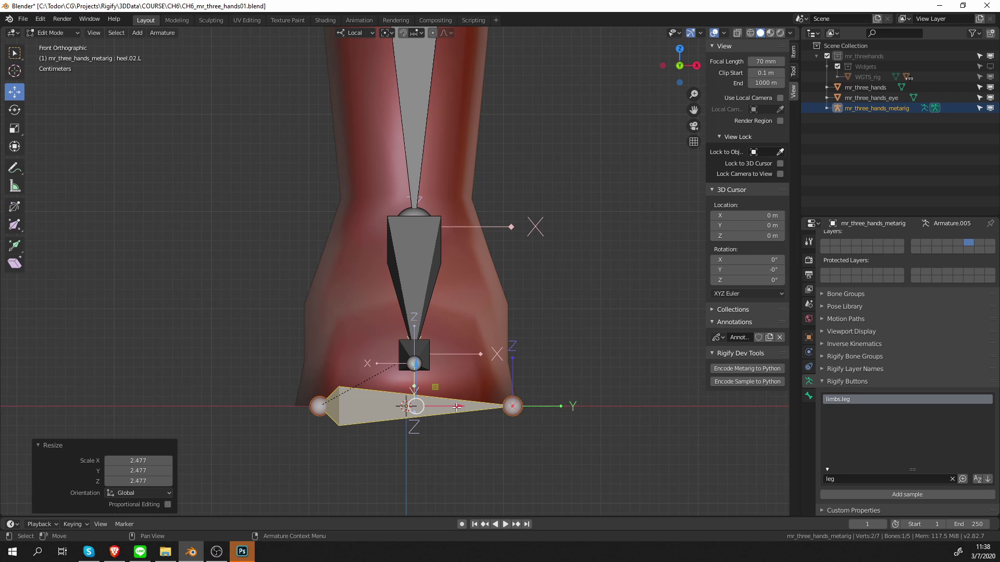
pyautogui.click(328, 403)
pyautogui.moveTo(349, 406); pyautogui.dragTo(327, 404)
pyautogui.moveTo(516, 492); pyautogui.dragTo(403, 383, button='middle')
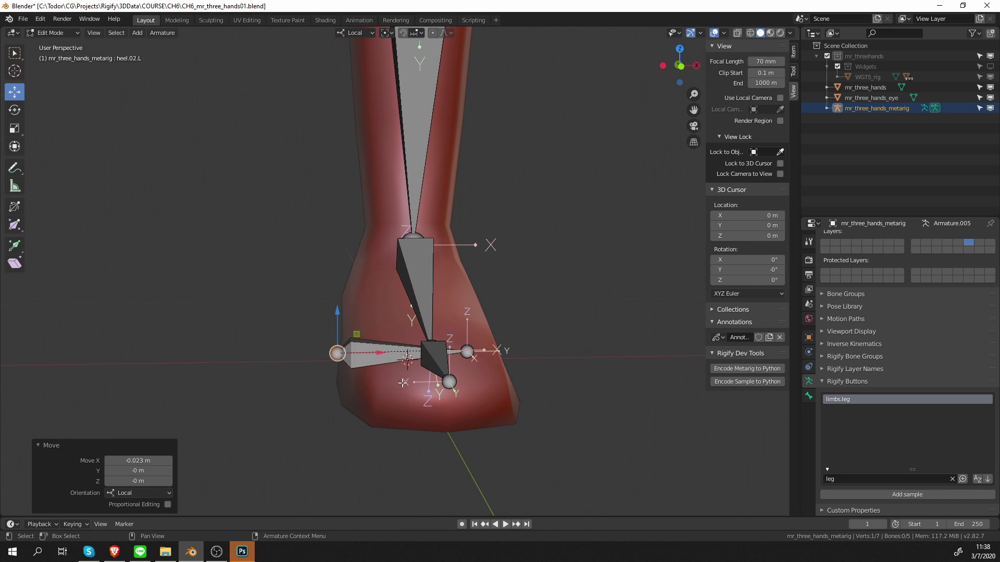
# - Annotate arcs over the foot from one end of the heel bone to the other and delete the annotation layer
pyautogui.press('KP_1')
pyautogui.press('Tab')
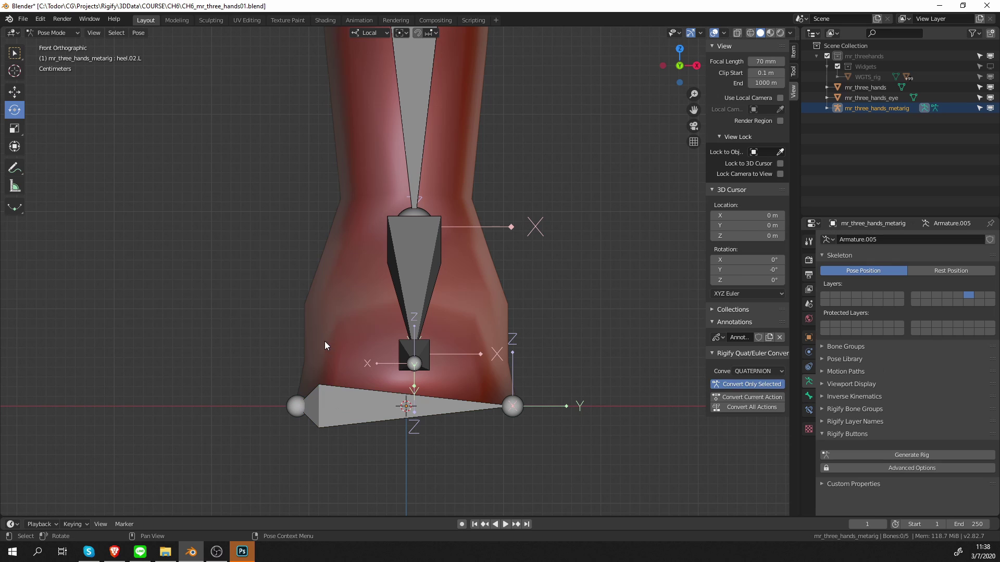
pyautogui.press('d')
pyautogui.moveTo(257, 361); pyautogui.dragTo(525, 347)
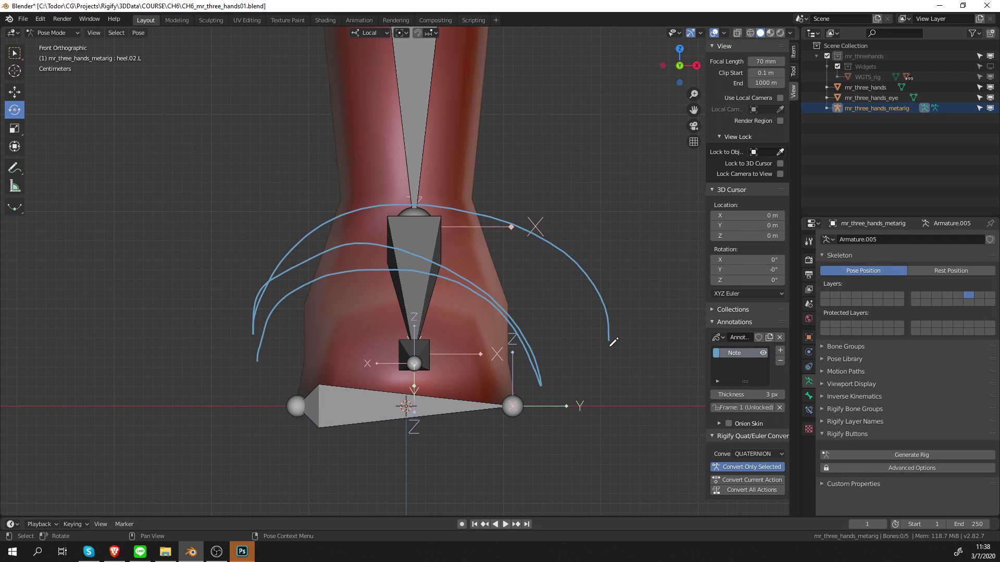
pyautogui.moveTo(548, 363); pyautogui.dragTo(551, 366, button='middle')
pyautogui.click(780, 361)
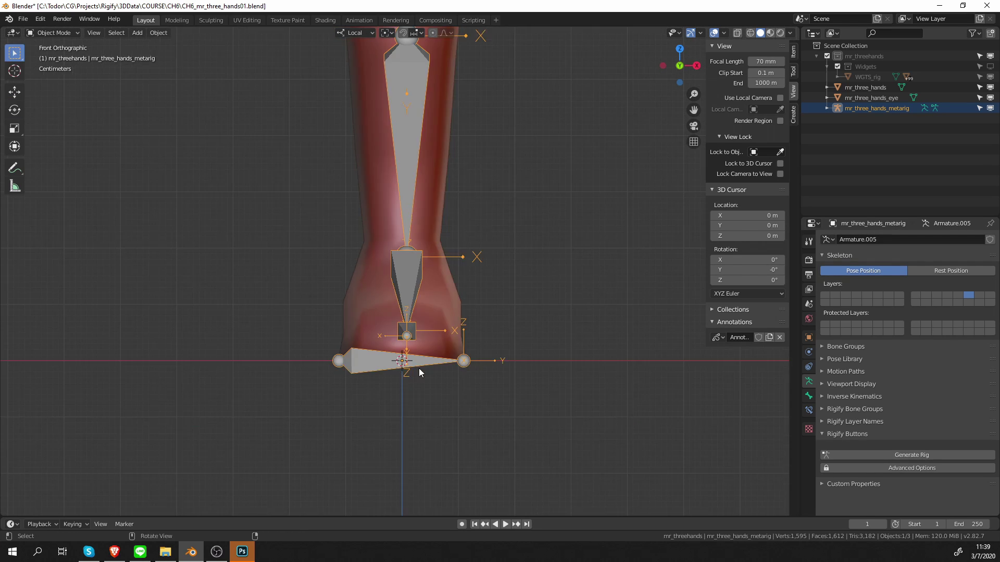
# - Return to editing the metarig, filter the Rigify samples by "spin" and add the spines.basic_spine sample
pyautogui.press('Tab')
pyautogui.scroll(-3, 420, 373)
pyautogui.moveTo(458, 364); pyautogui.dragTo(401, 346, button='middle')
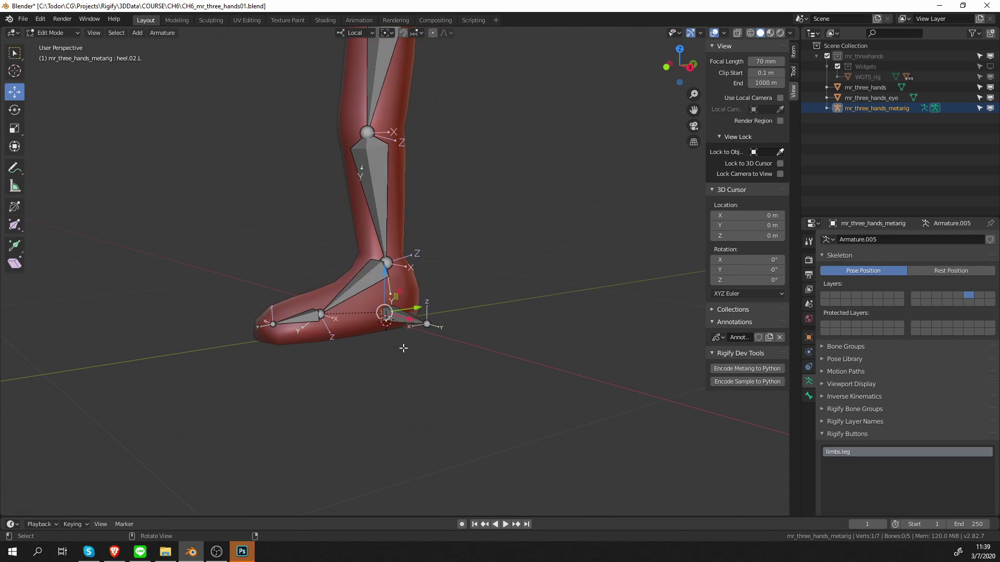
pyautogui.keyDown('shift'); pyautogui.moveTo(404, 291); pyautogui.dragTo(376, 430, button='middle'); pyautogui.keyUp('shift')
pyautogui.scroll(-4, 376, 430)
pyautogui.press('KP_1')
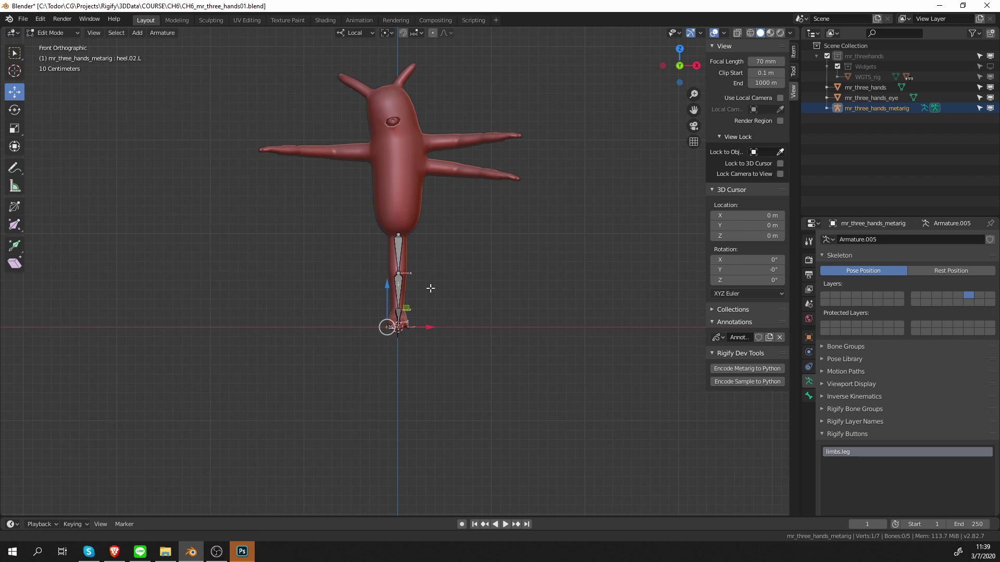
pyautogui.scroll(3, 411, 187)
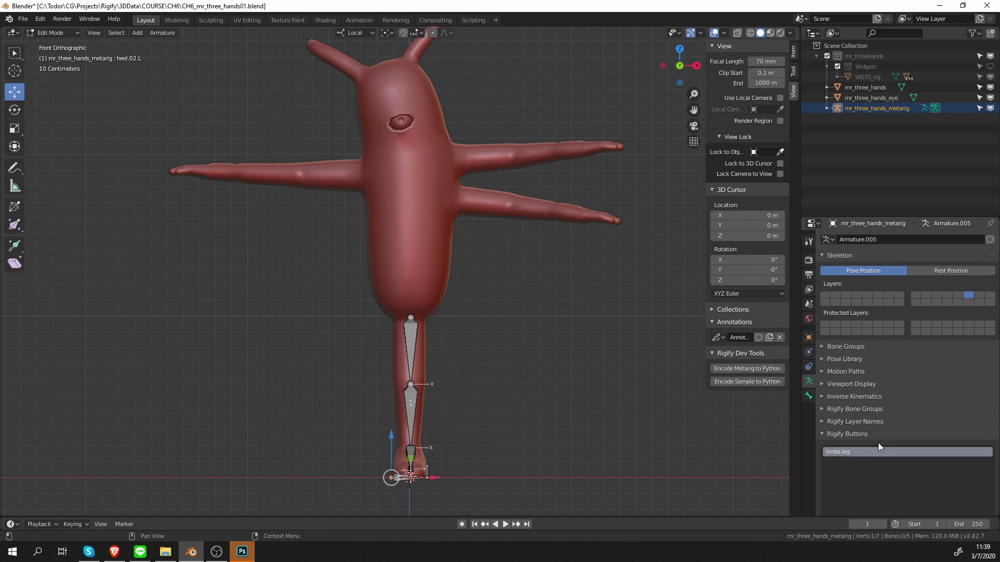
pyautogui.scroll(-2, 878, 442)
pyautogui.click(856, 477)
pyautogui.write('spin')
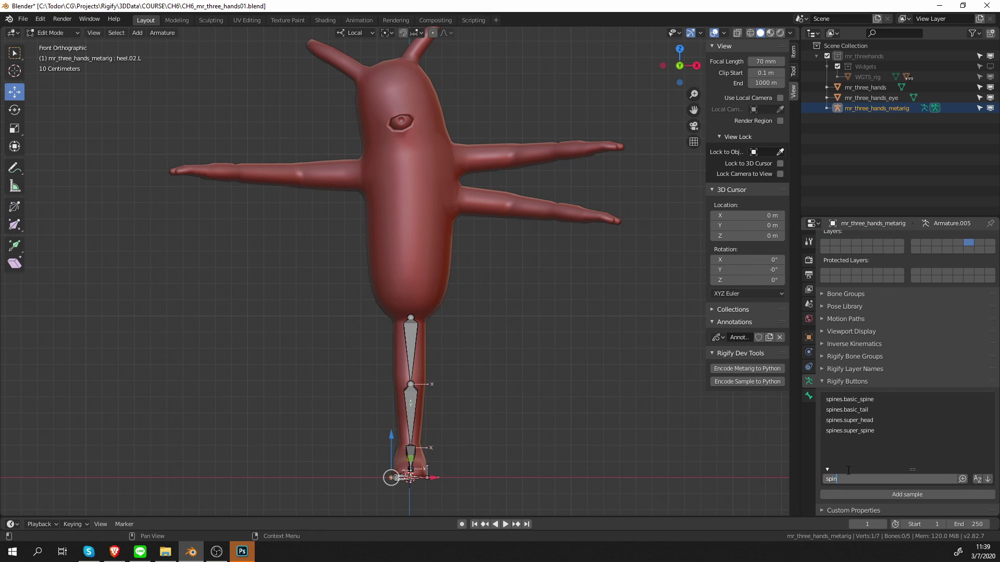
pyautogui.click(859, 399)
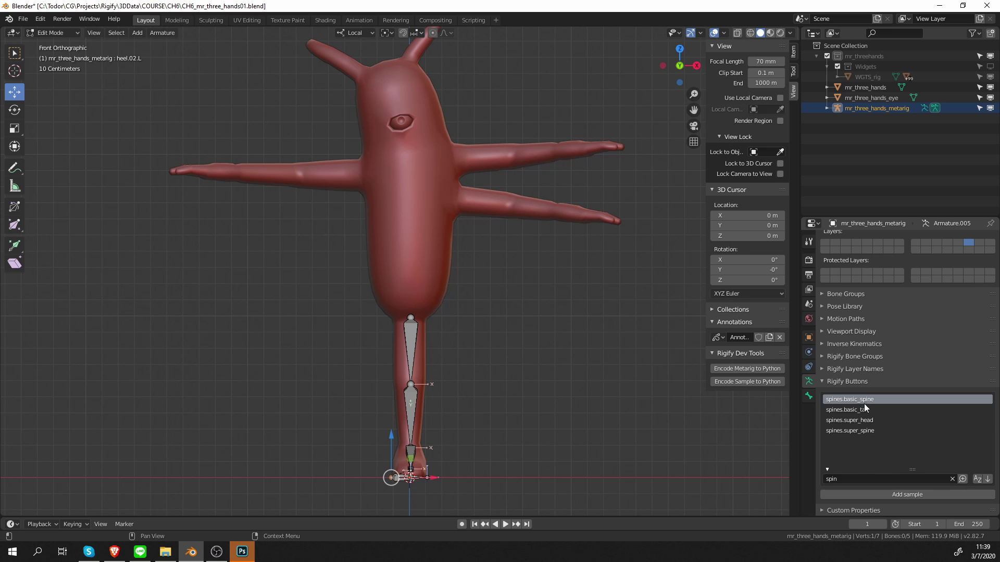
pyautogui.click(900, 494)
# - Enlarge the spine bone chain and move it 0.15 m up and about 0.013 m along X to sit above the leg
pyautogui.press('KP_Decimal')
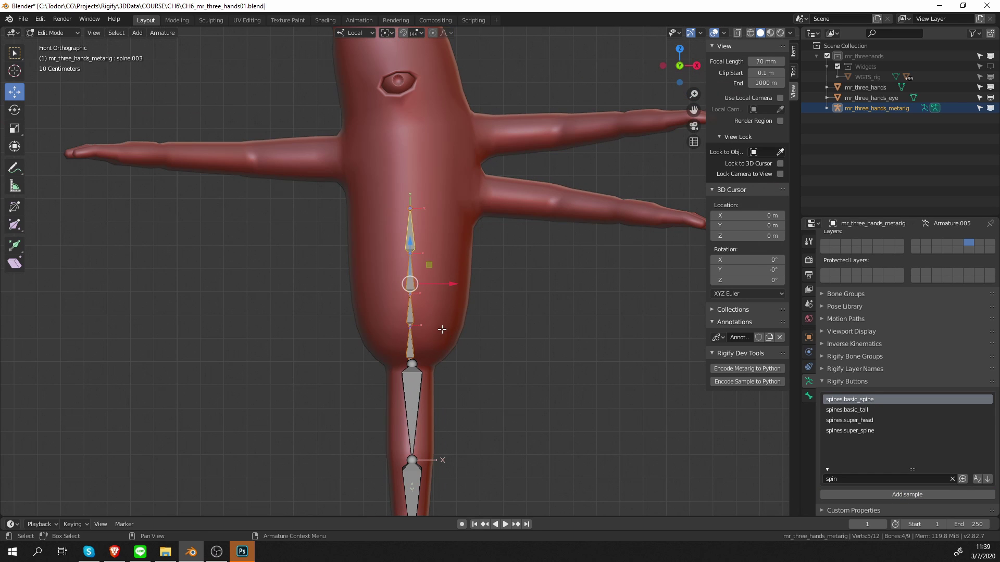
pyautogui.press('s')
pyautogui.click(456, 351)
pyautogui.press('w')
pyautogui.click(458, 315)
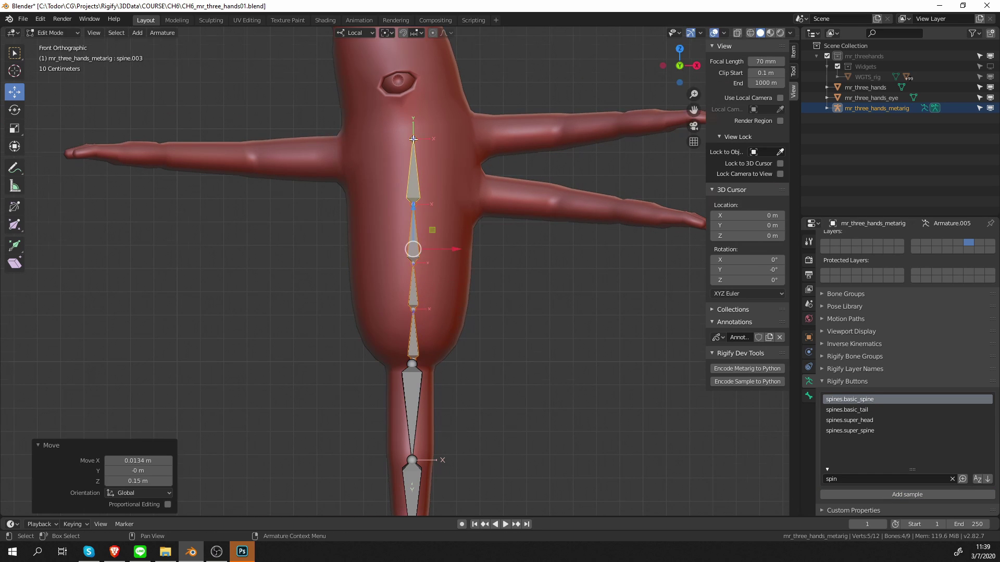
# - Shift the spine chain's top end and the joint below it to follow the body's centre line in front view
pyautogui.scroll(1, 429, 208)
pyautogui.click(420, 115)
pyautogui.press('w')
pyautogui.click(419, 121)
pyautogui.click(417, 162)
pyautogui.moveTo(425, 194); pyautogui.dragTo(413, 188)
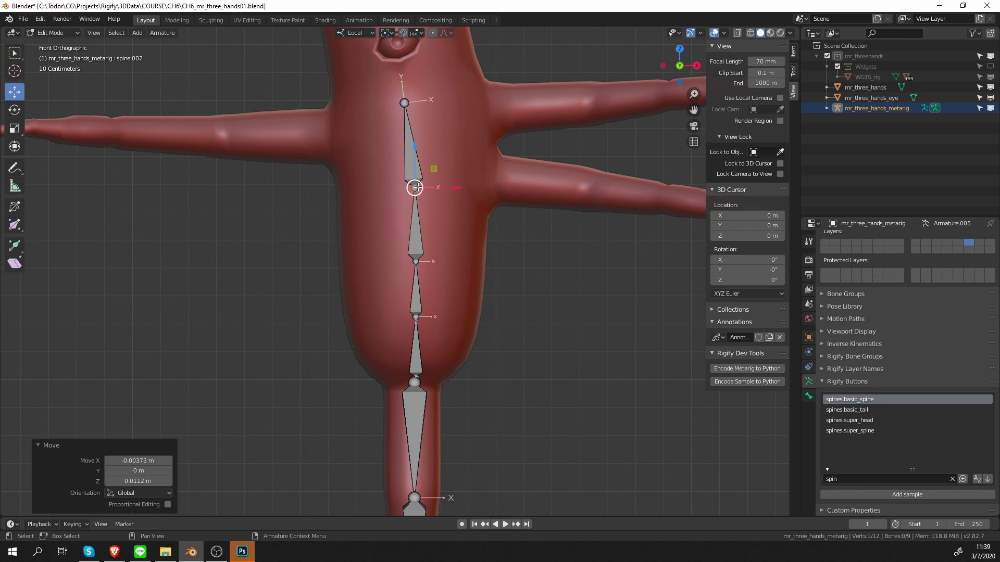
# - Fine-tune the spine's top end and its two lower inner joints in front view to curve with the body
pyautogui.scroll(-5, 394, 140)
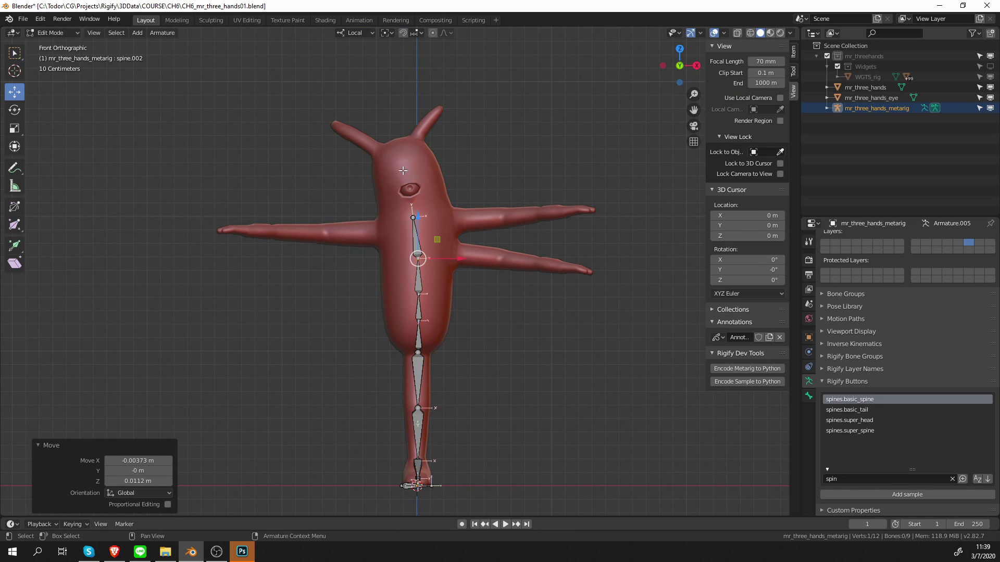
pyautogui.scroll(3, 403, 170)
pyautogui.moveTo(427, 301); pyautogui.dragTo(435, 285)
pyautogui.moveTo(420, 198); pyautogui.dragTo(421, 200)
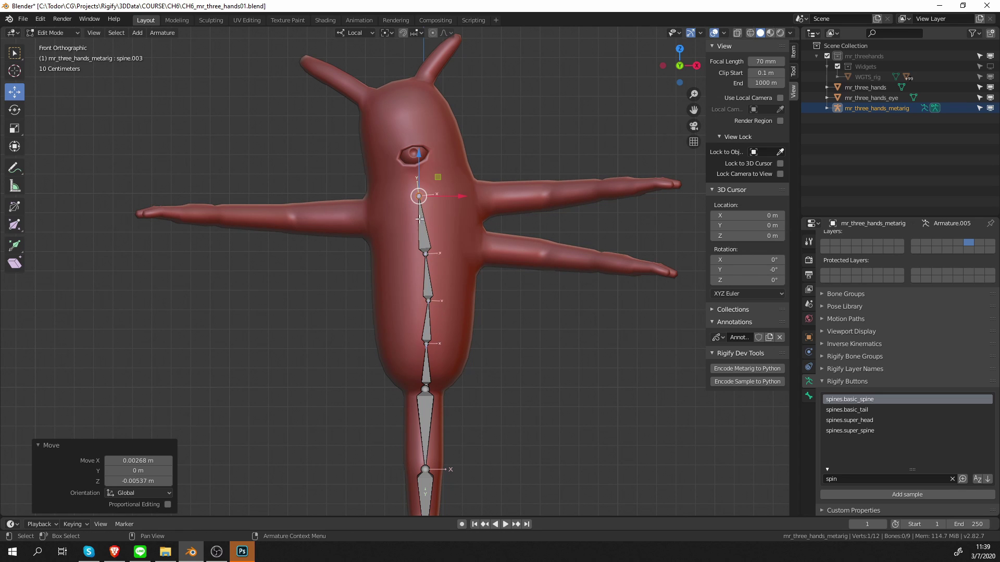
pyautogui.scroll(2, 455, 323)
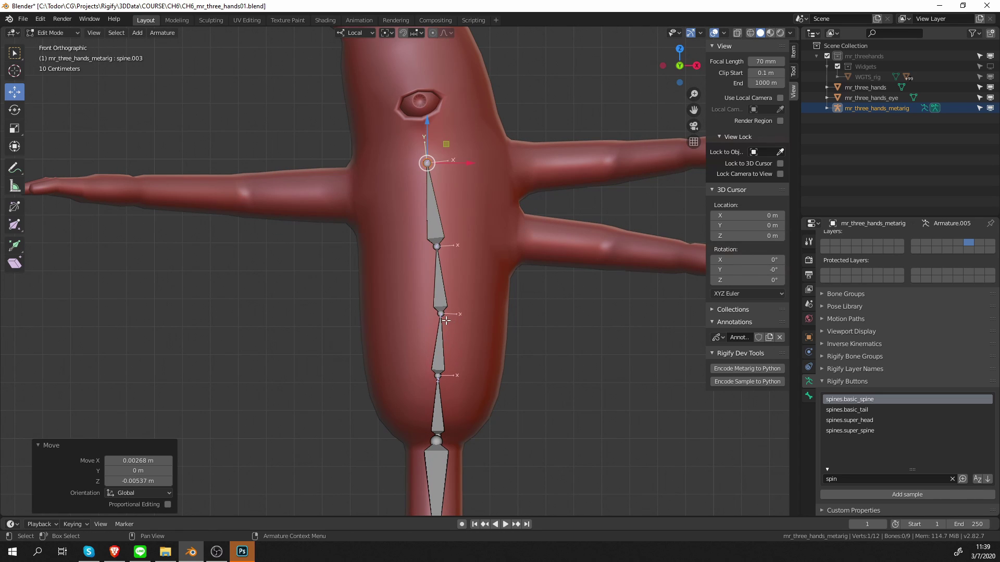
pyautogui.click(440, 314)
pyautogui.click(437, 373)
# - In side view, align the spine's base joint over the leg and reposition the inner joints along the torso's middle
pyautogui.press('KP_3')
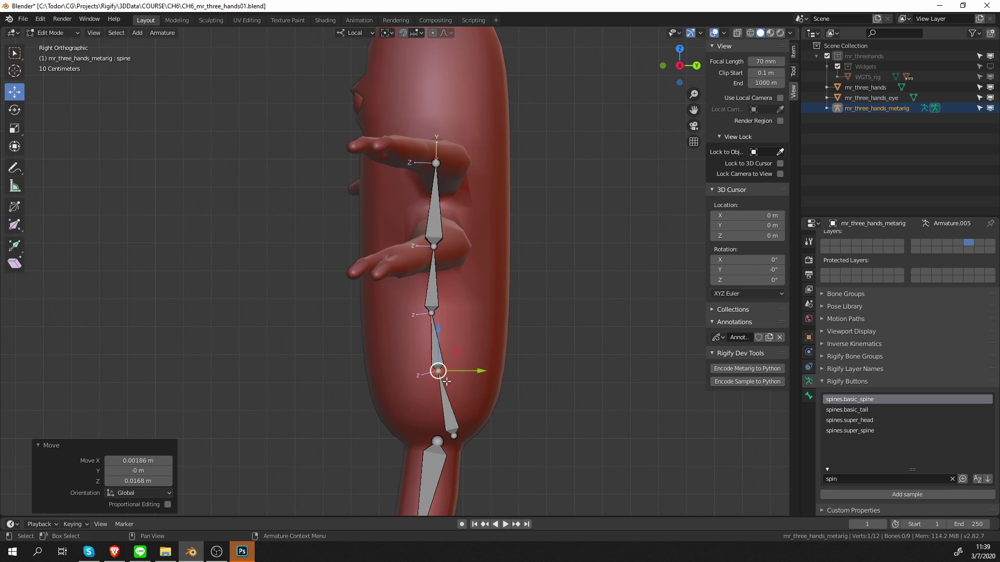
pyautogui.moveTo(454, 437); pyautogui.dragTo(437, 431)
pyautogui.moveTo(438, 373); pyautogui.dragTo(430, 372)
pyautogui.click(430, 313)
pyautogui.press('g')
pyautogui.click(429, 309)
pyautogui.click(435, 253)
pyautogui.press('g')
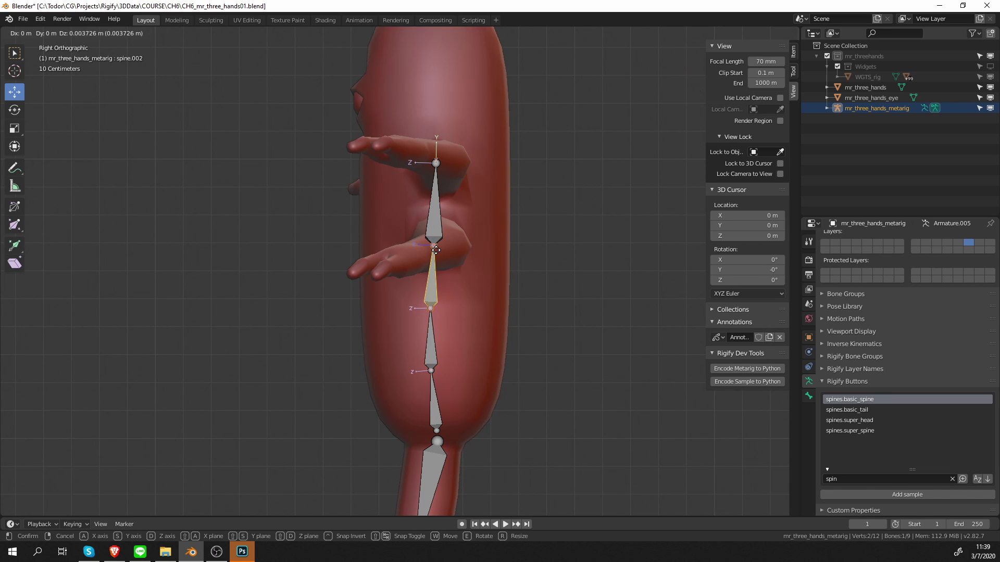
pyautogui.click(435, 248)
# - Return to front view, filter the Rigify samples by "arm" and add the limbs.arm sample
pyautogui.moveTo(412, 268); pyautogui.dragTo(467, 302, button='middle')
pyautogui.scroll(-4, 467, 302)
pyautogui.press('KP_1')
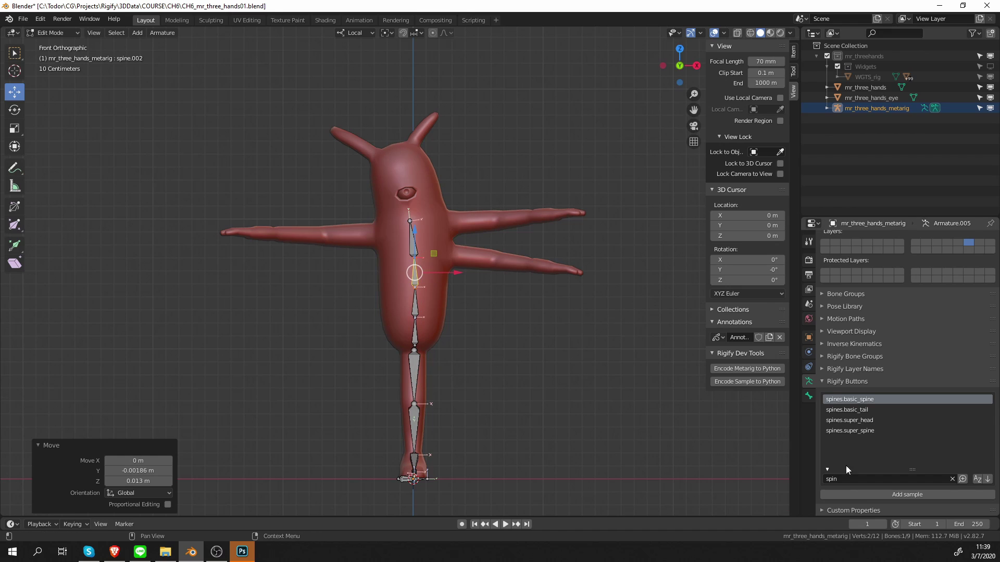
pyautogui.click(886, 480)
pyautogui.write('spin')
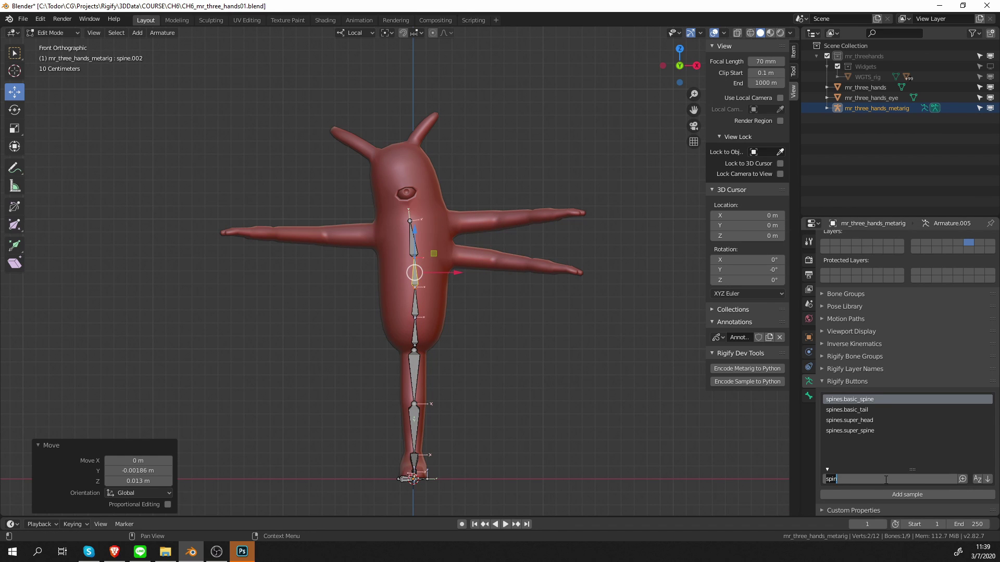
pyautogui.press('BackSpace')
pyautogui.press('BackSpace')
pyautogui.press('BackSpace')
pyautogui.press('BackSpace')
pyautogui.write('ar')
pyautogui.press('Return')
pyautogui.click(855, 403)
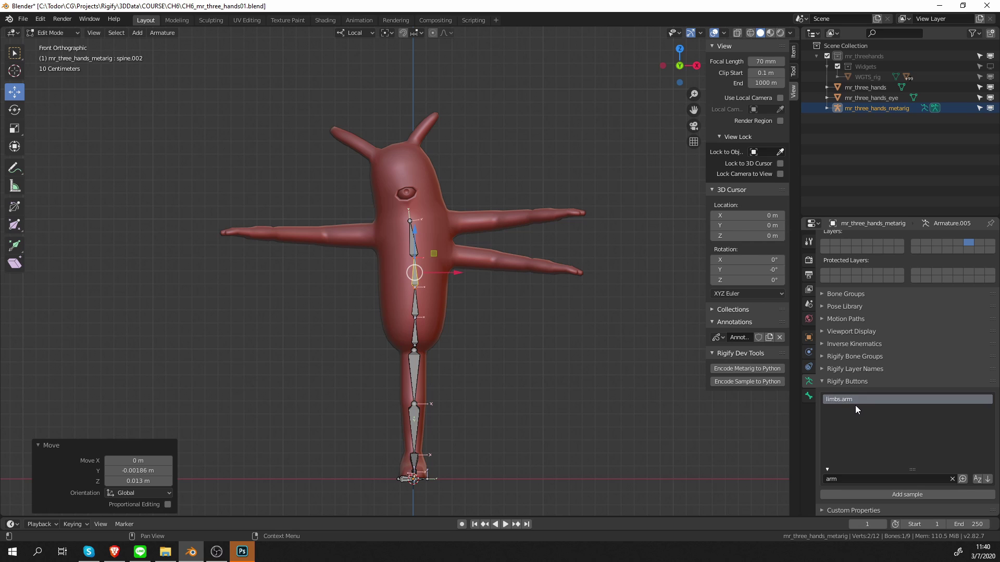
pyautogui.click(907, 496)
# - Move the new arm bones 0.276 m along X and 2.02 m up to the paired arms
pyautogui.press('g')
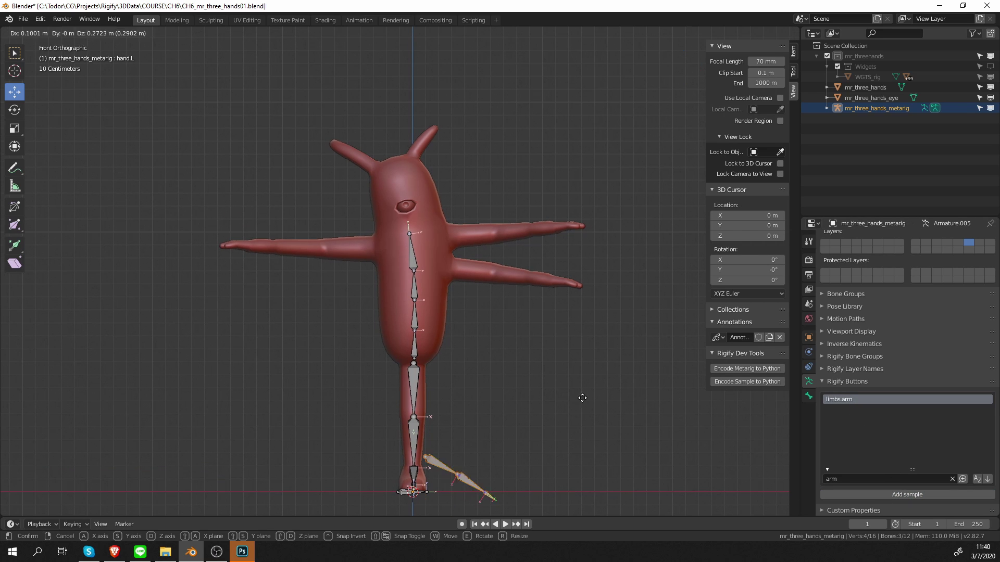
pyautogui.click(595, 196)
pyautogui.scroll(4, 508, 216)
pyautogui.keyDown('shift'); pyautogui.moveTo(534, 222); pyautogui.dragTo(437, 292, button='middle'); pyautogui.keyUp('shift')
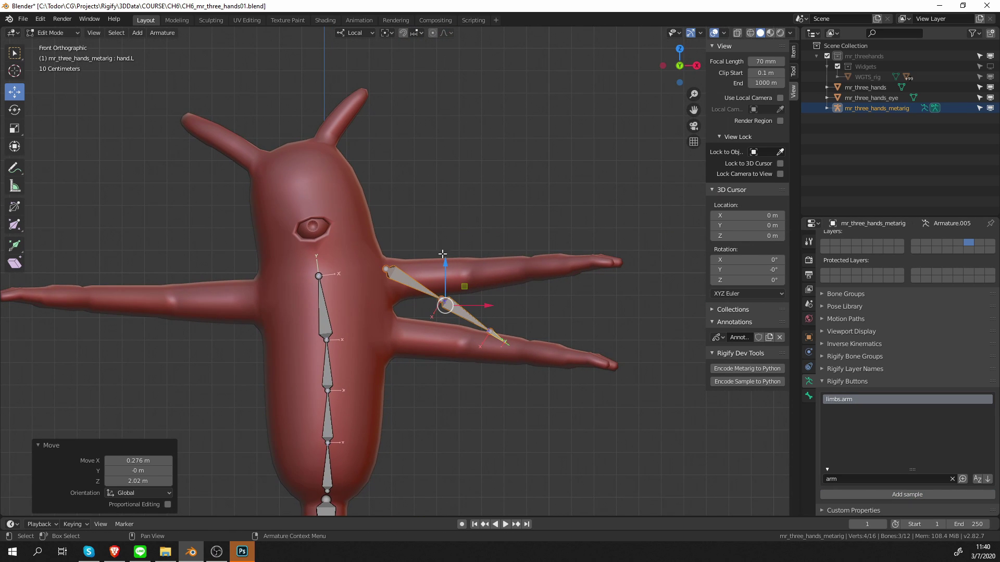
pyautogui.keyDown('shift'); pyautogui.moveTo(493, 337); pyautogui.dragTo(455, 337, button='middle'); pyautogui.keyUp('shift')
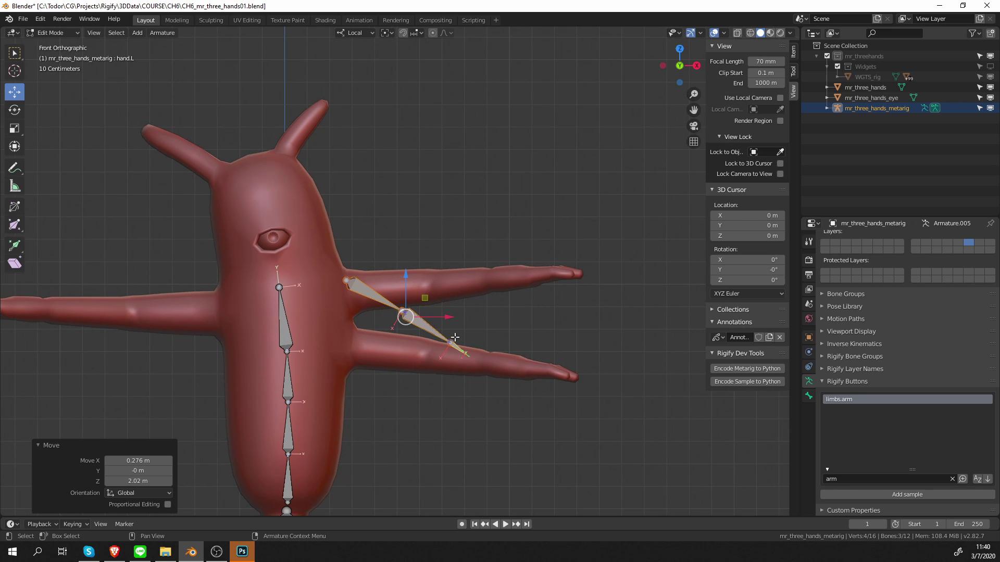
# - Rotate the arm chain about -33.8°, shift it into the upper of the paired arms and scale it by about 1.024
pyautogui.press('e')
pyautogui.click(387, 263)
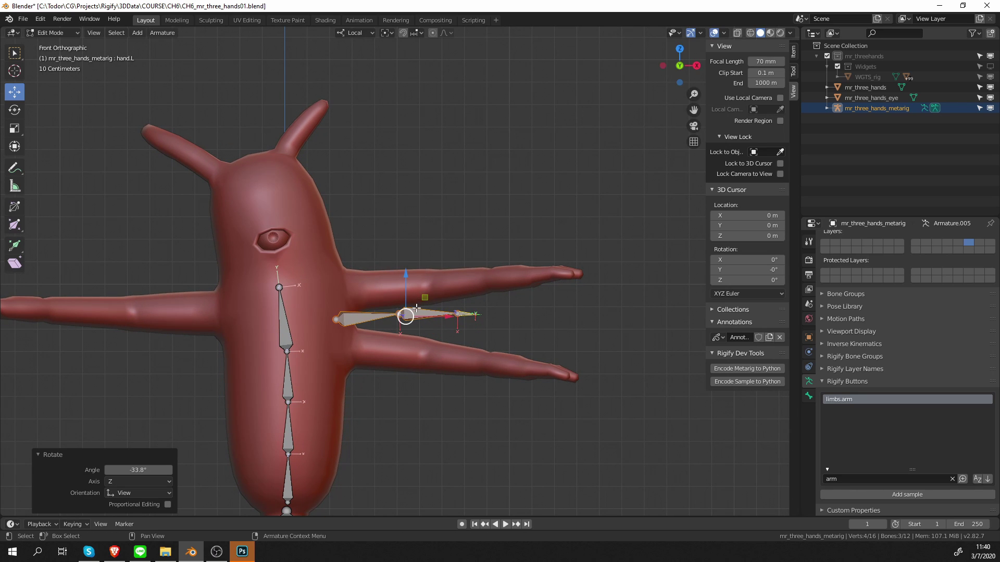
pyautogui.press('r')
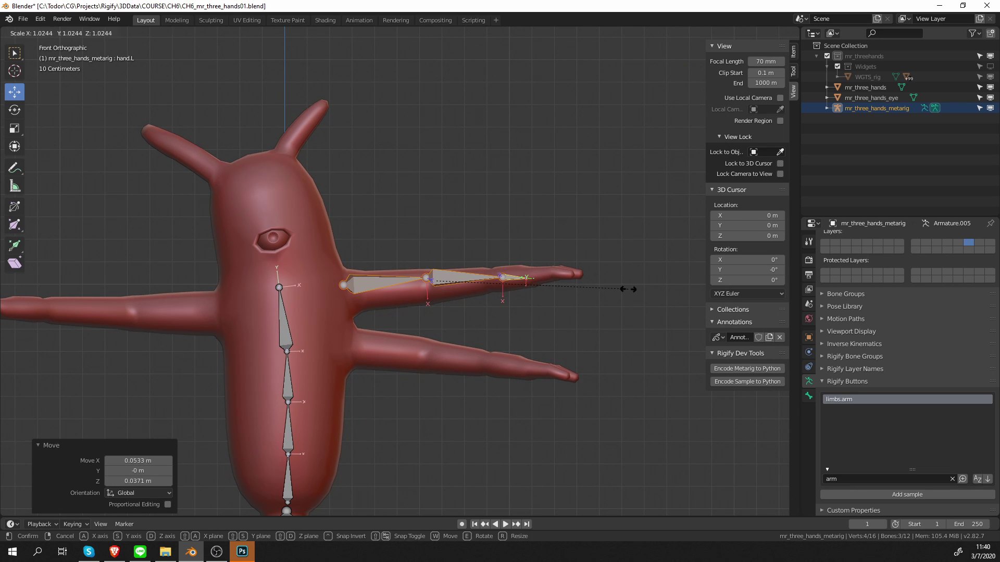
pyautogui.click(628, 289)
# - In top view, move the upper arm bone about 0.007 m along X and 0.0116 m along Y
pyautogui.press('KP_7')
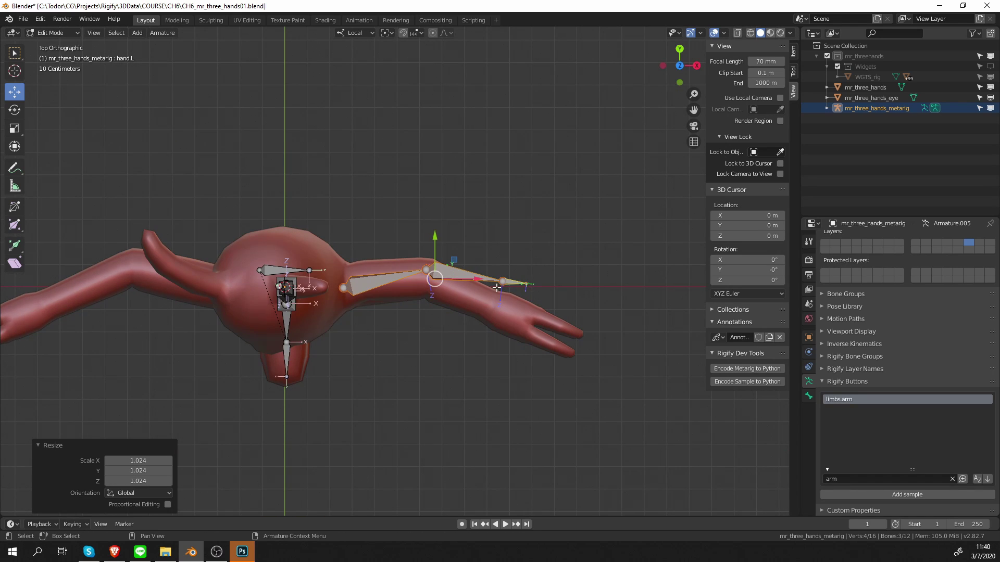
pyautogui.click(383, 278)
pyautogui.press('g')
pyautogui.click(381, 281)
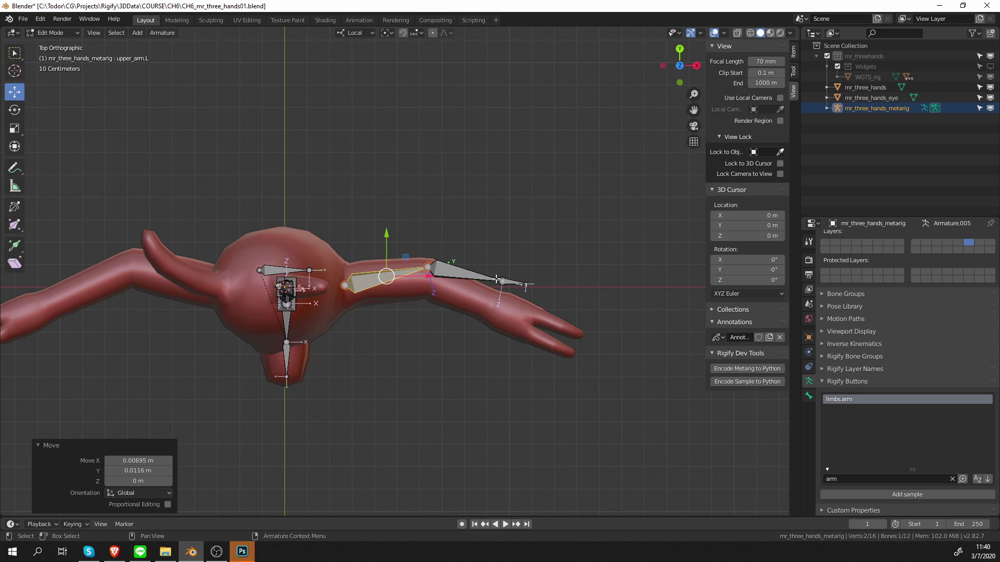
# - Move and rotate the hand bone to follow the arm's bend in top view, then adjust the elbow joint
pyautogui.click(513, 281)
pyautogui.press('g')
pyautogui.click(514, 309)
pyautogui.press('r')
pyautogui.click(522, 323)
pyautogui.press('g')
pyautogui.click(521, 329)
pyautogui.click(428, 268)
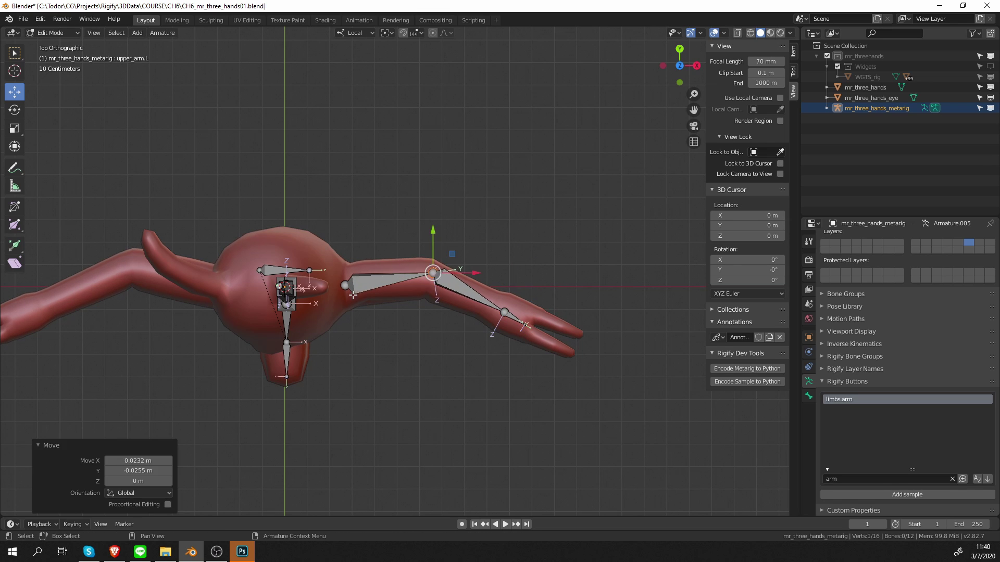
# - Raise the hand bone about 0.014 m in perspective view to sit inside the hand mesh
pyautogui.click(360, 290)
pyautogui.moveTo(365, 294); pyautogui.dragTo(404, 233, button='middle')
pyautogui.click(515, 278)
pyautogui.press('g')
pyautogui.click(516, 275)
pyautogui.moveTo(570, 319); pyautogui.dragTo(539, 293, button='middle')
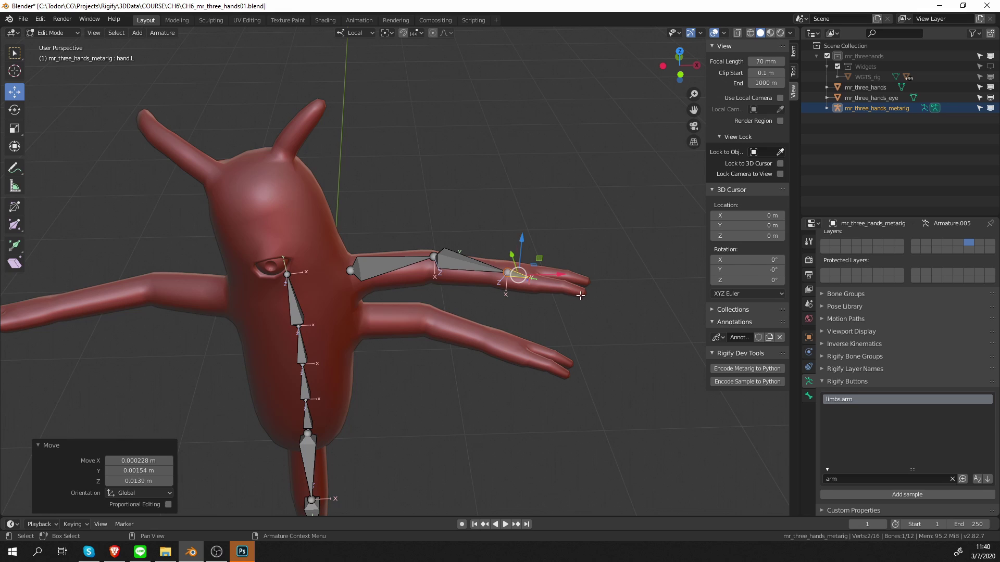
# - Filter the Rigify samples by "tent" and add the limbs.simple_tentacle sample
pyautogui.click(843, 478)
pyautogui.write('tent')
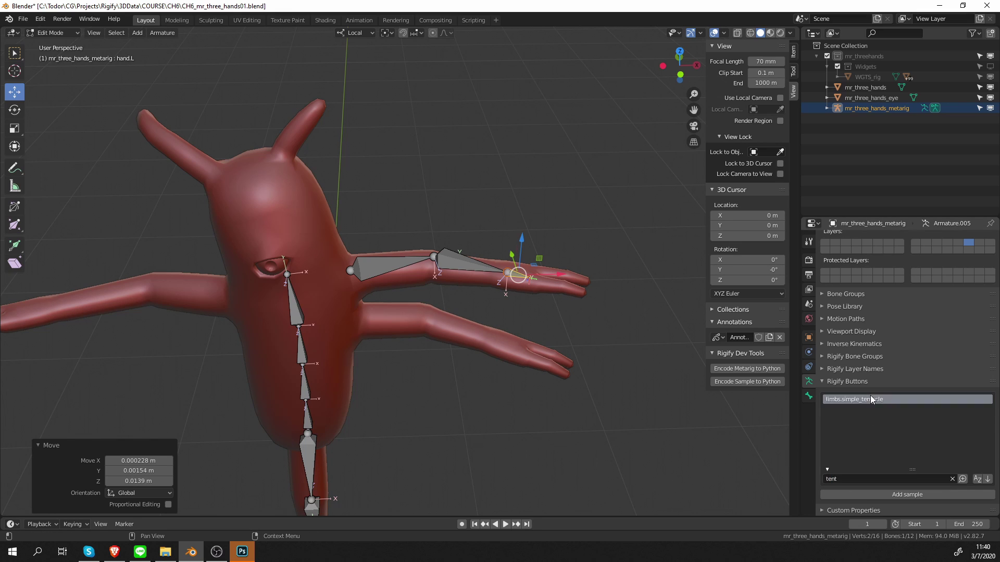
pyautogui.press('Return')
pyautogui.click(879, 495)
# - In front view, move the tentacle bones 0.488 m along X and 0.234 m up, beside the leg
pyautogui.keyDown('shift'); pyautogui.moveTo(517, 484); pyautogui.dragTo(512, 402, button='middle'); pyautogui.keyUp('shift')
pyautogui.press('KP_1')
pyautogui.press('g')
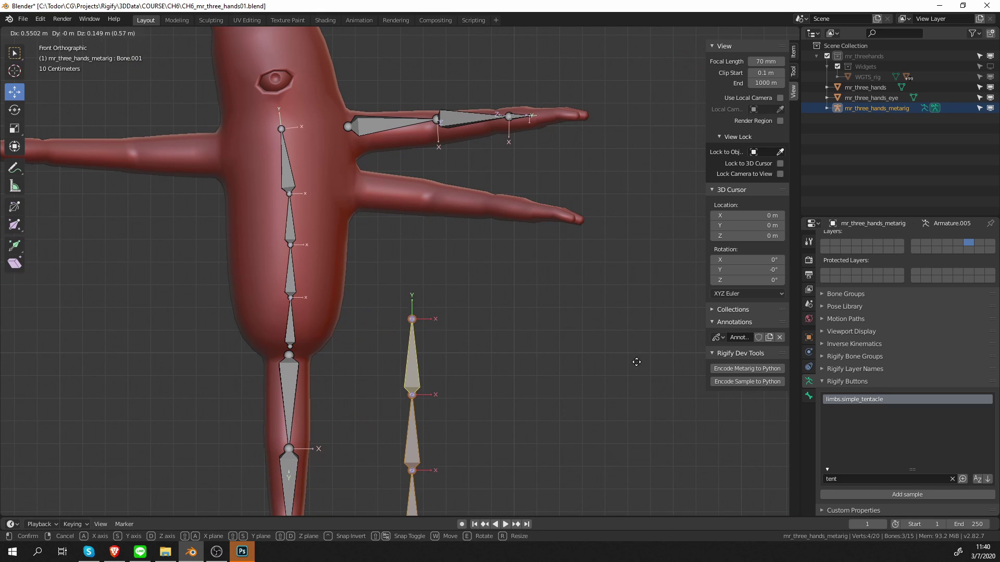
pyautogui.click(622, 349)
pyautogui.keyDown('shift'); pyautogui.scroll(-2, 389, 385); pyautogui.keyUp('shift')
pyautogui.keyDown('shift'); pyautogui.moveTo(420, 334); pyautogui.dragTo(435, 329, button='middle'); pyautogui.keyUp('shift')
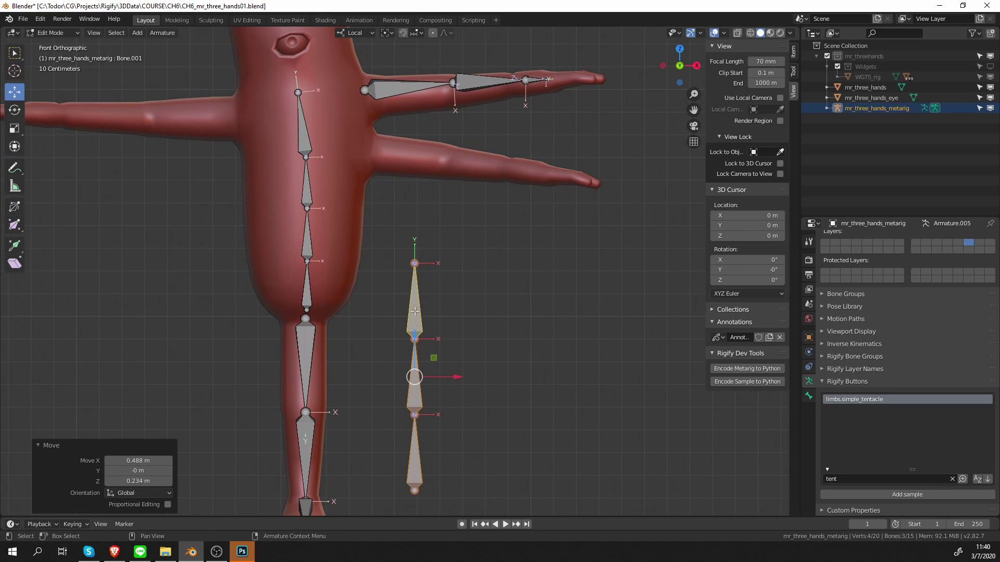
pyautogui.click(419, 320)
pyautogui.keyDown('shift'); pyautogui.scroll(-2, 459, 349); pyautogui.keyUp('shift')
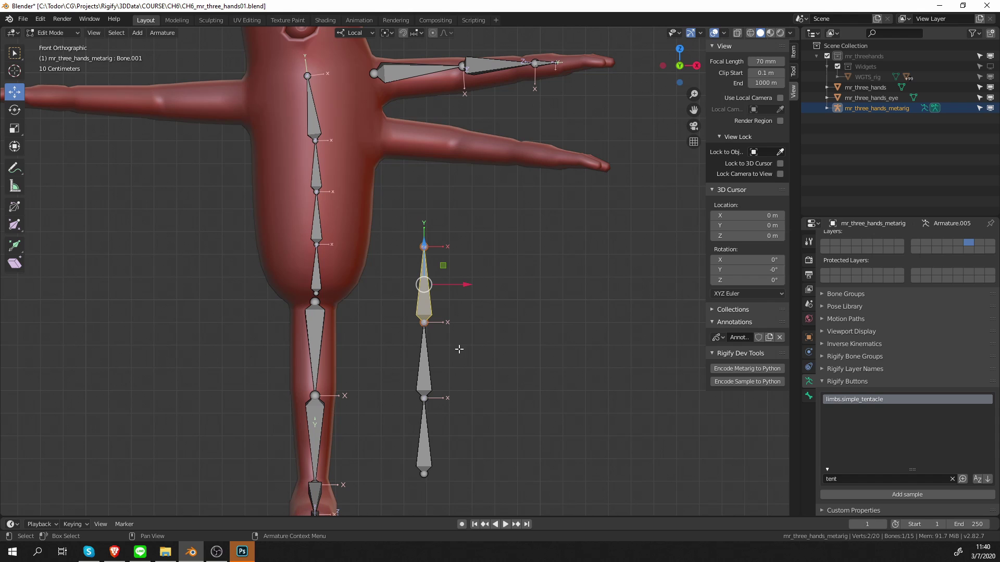
pyautogui.press('x')
pyautogui.click(432, 350)
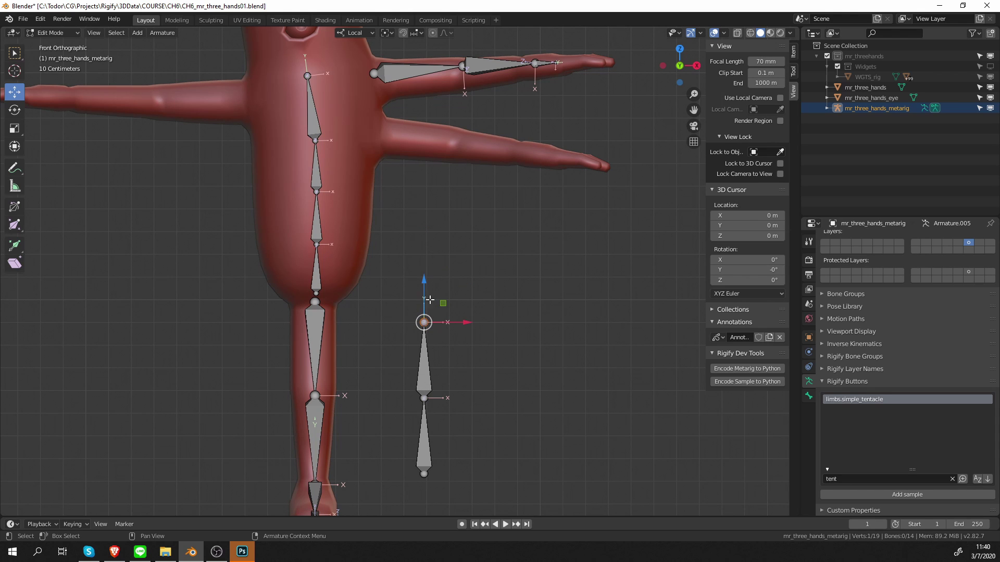
pyautogui.moveTo(440, 395); pyautogui.dragTo(445, 360, button='middle')
pyautogui.hotkey('ctrl', 'z')
pyautogui.moveTo(436, 407); pyautogui.dragTo(436, 382)
pyautogui.click(422, 387)
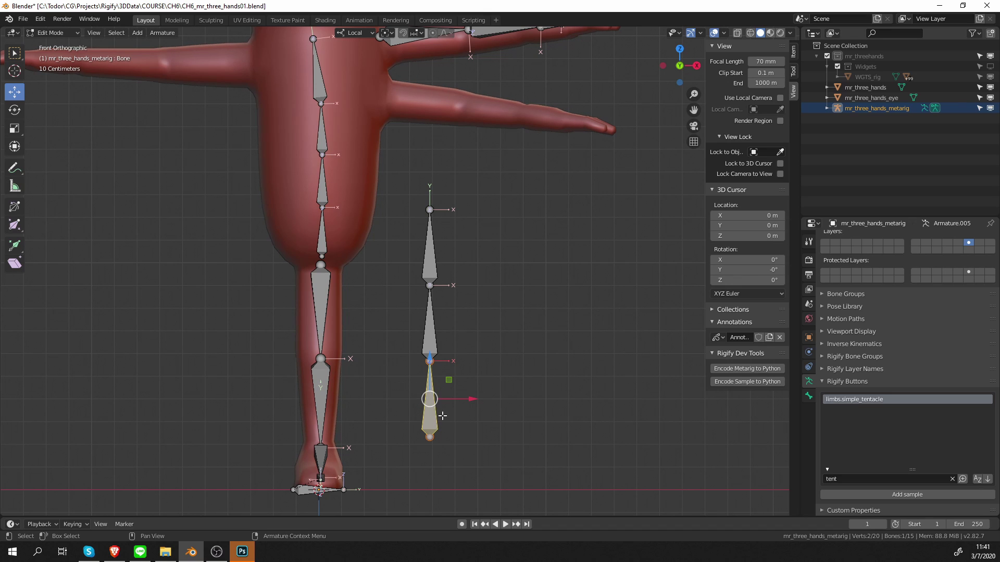
pyautogui.keyDown('shift'); pyautogui.scroll(1, 445, 409); pyautogui.keyUp('shift')
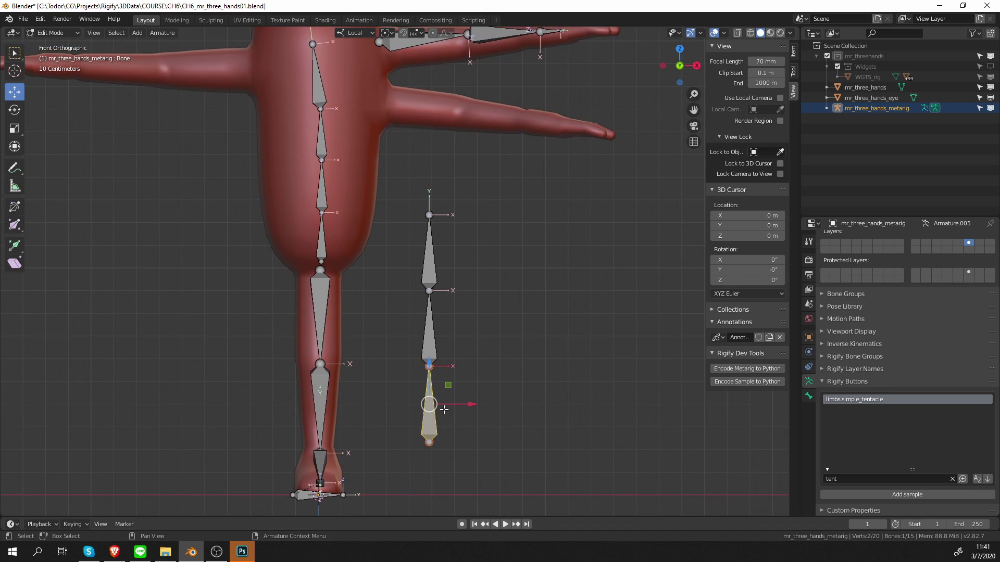
pyautogui.keyDown('shift'); pyautogui.scroll(2, 433, 355); pyautogui.keyUp('shift')
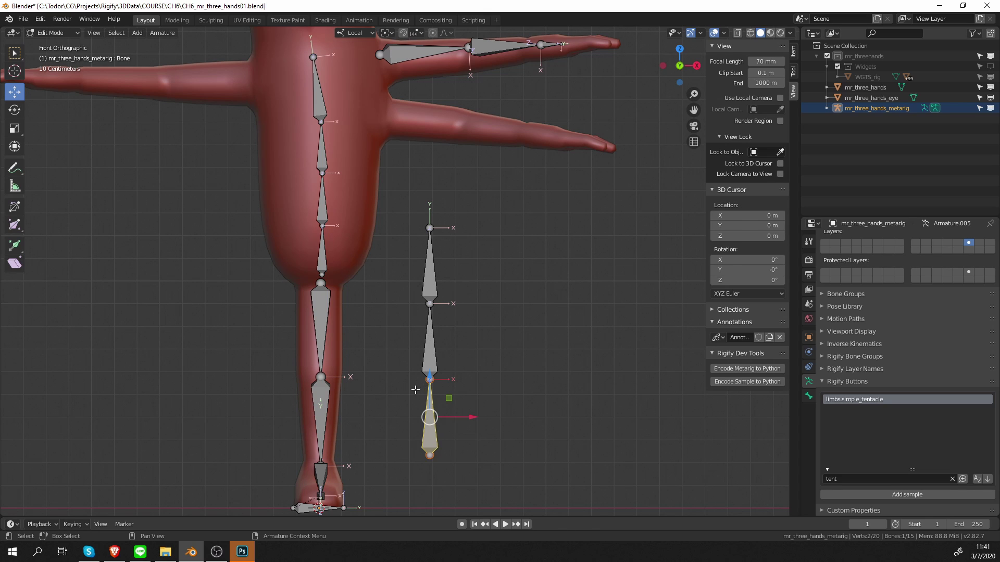
# - Delete the topmost bone of the tentacle chain, leaving a two-bone chain
pyautogui.click(425, 238)
pyautogui.click(429, 263)
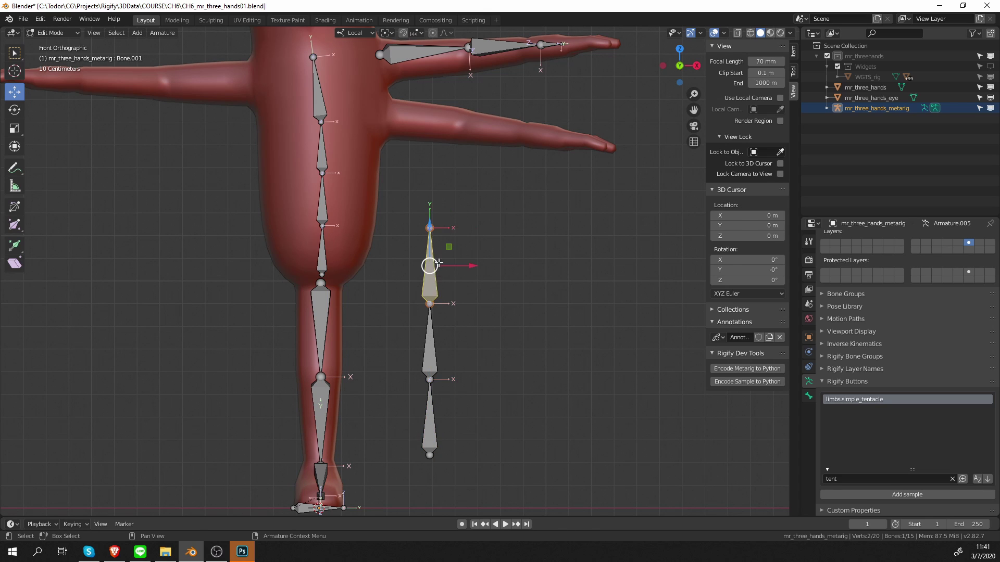
pyautogui.press('x')
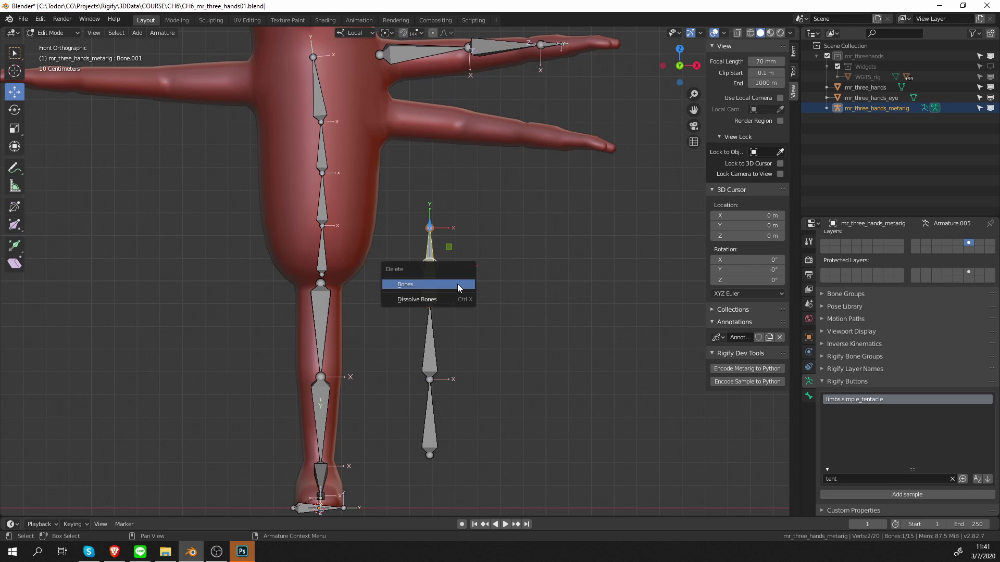
pyautogui.click(458, 283)
pyautogui.keyDown('shift'); pyautogui.moveTo(444, 370); pyautogui.dragTo(437, 348, button='middle'); pyautogui.keyUp('shift')
# - Rename the tentacle's lower bone and then its upper bone to "finger"
pyautogui.click(425, 393)
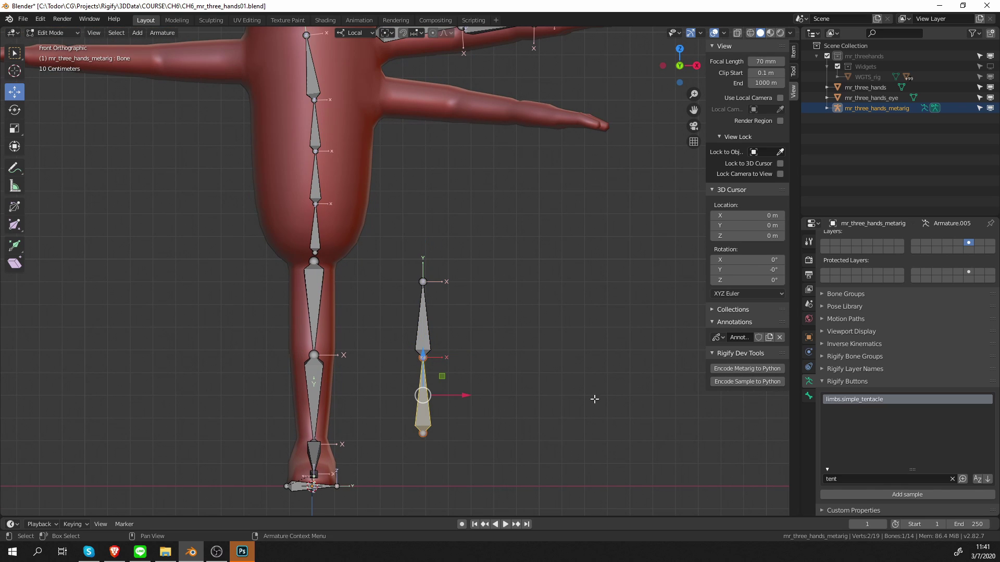
pyautogui.keyDown('shift'); pyautogui.moveTo(428, 423); pyautogui.dragTo(453, 423, button='middle'); pyautogui.keyUp('shift')
pyautogui.scroll(1, 454, 420)
pyautogui.press('F2')
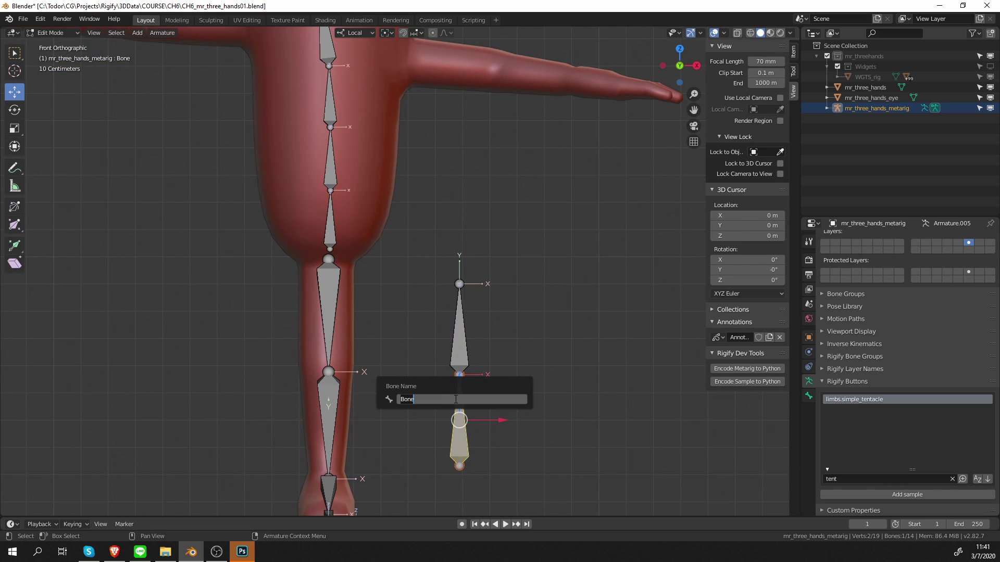
pyautogui.write('finger')
pyautogui.press('Return')
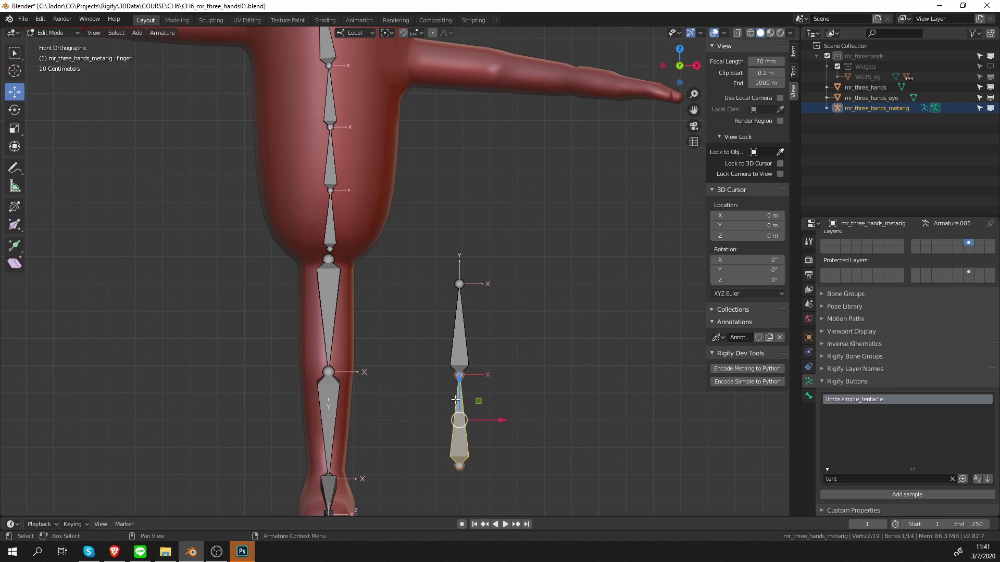
pyautogui.click(468, 326)
pyautogui.press('F2')
pyautogui.write('finger')
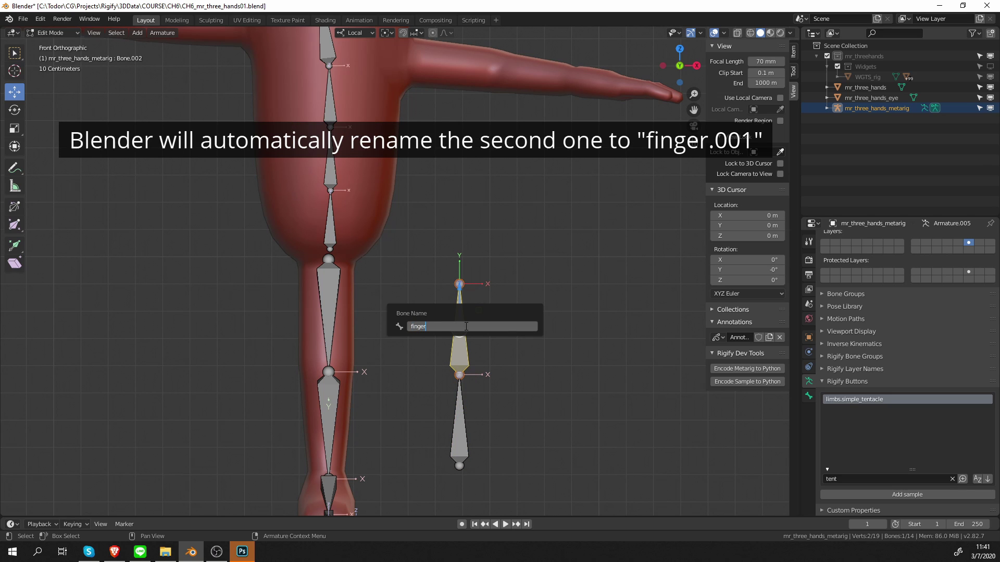
pyautogui.press('Return')
# - Select both finger bones, shrink them and move them to the hand of the upper paired arm
pyautogui.scroll(-4, 454, 333)
pyautogui.moveTo(411, 268); pyautogui.dragTo(450, 373)
pyautogui.scroll(2, 464, 252)
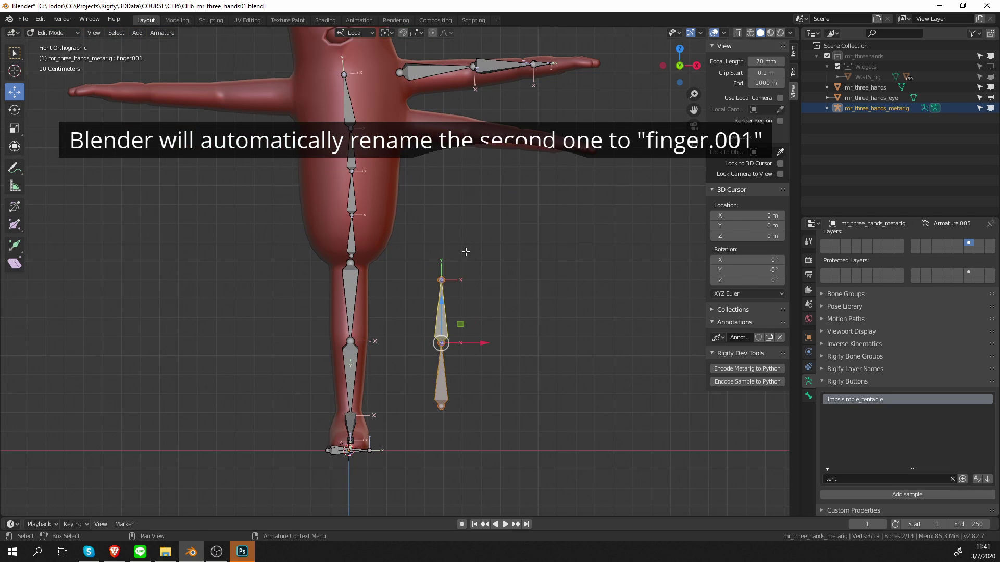
pyautogui.press('e')
pyautogui.click(524, 382)
pyautogui.press('w')
pyautogui.click(601, 117)
# - Rotate the finger chain to point outward along the arm and move it onto the finger
pyautogui.keyDown('shift'); pyautogui.moveTo(596, 116); pyautogui.dragTo(532, 305, button='middle'); pyautogui.keyUp('shift')
pyautogui.scroll(3, 558, 268)
pyautogui.press('r')
pyautogui.click(540, 281)
pyautogui.press('w')
pyautogui.click(628, 229)
# - Rotate the finger chain a further -8.66°, nudge it into the finger and scale it by 0.786
pyautogui.press('e')
pyautogui.click(657, 223)
pyautogui.press('w')
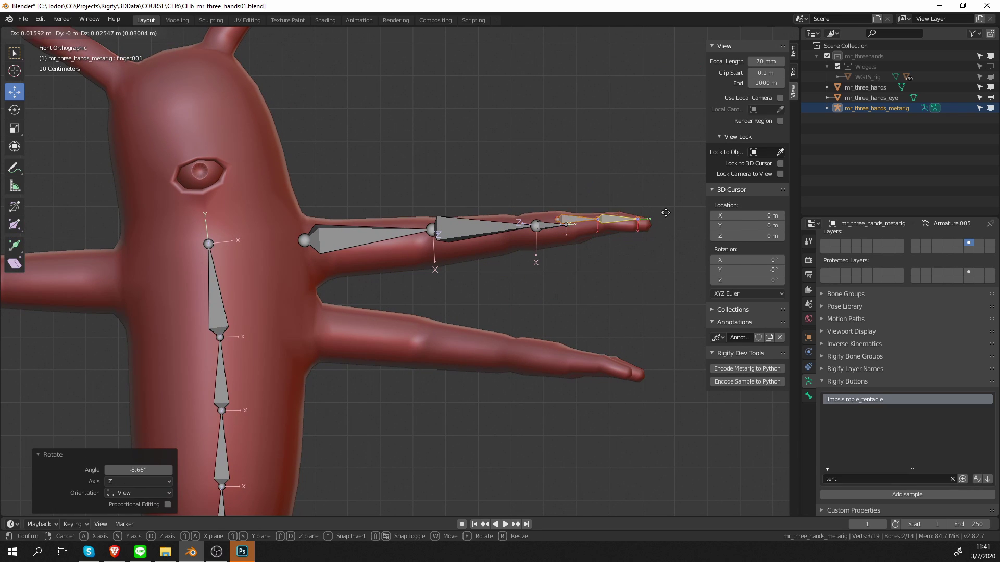
pyautogui.click(667, 217)
pyautogui.press('s')
pyautogui.click(653, 227)
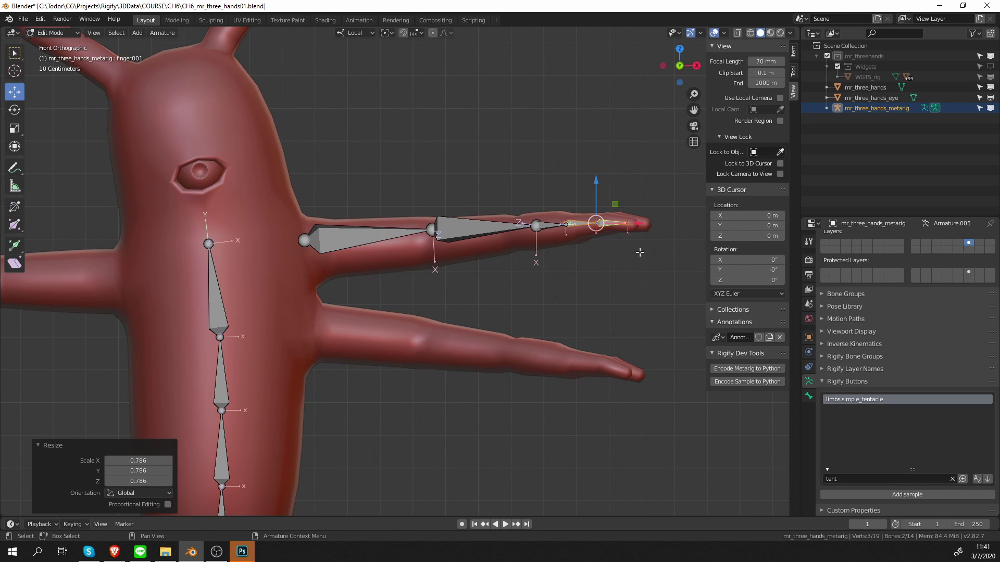
# - In top view, rotate the finger chain 34.4° and move it into the front finger of the upper paired hand
pyautogui.press('KP_7')
pyautogui.press('g')
pyautogui.click(632, 362)
pyautogui.press('r')
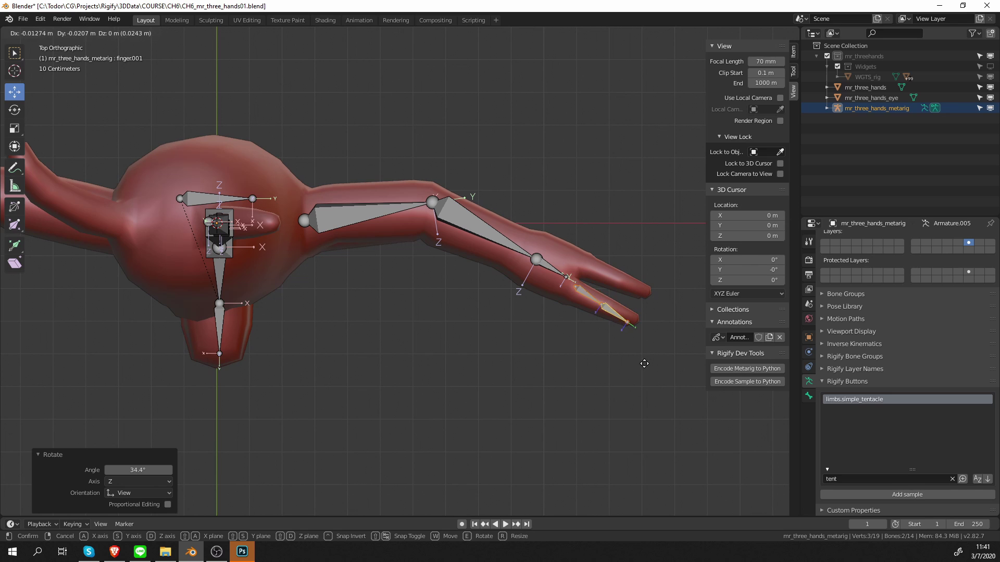
pyautogui.click(661, 352)
# - Select the joint between the two finger bones and nudge it to follow the finger's bend
pyautogui.moveTo(660, 352); pyautogui.dragTo(605, 268, button='middle')
pyautogui.scroll(3, 605, 266)
pyautogui.click(638, 250)
pyautogui.press('w')
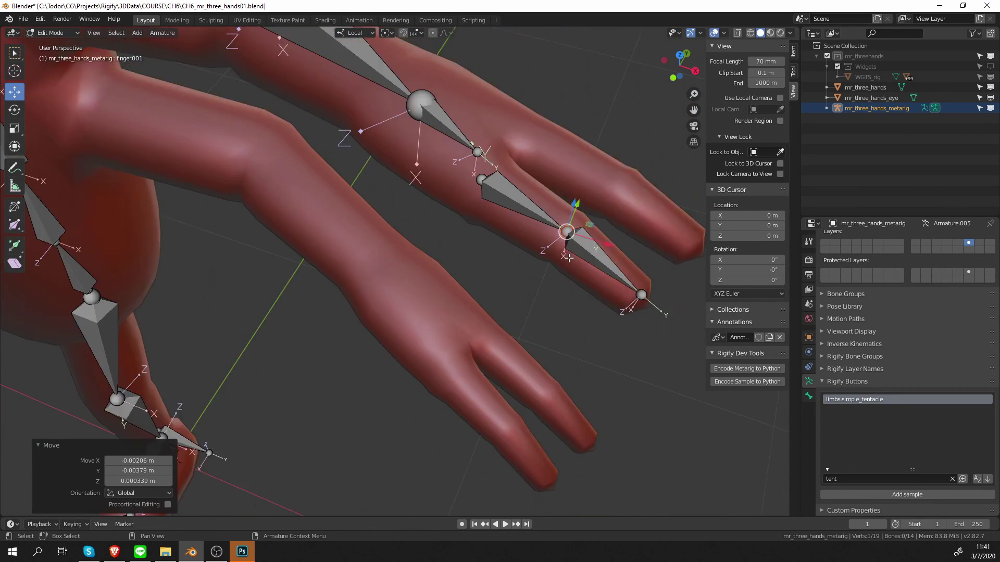
# - Duplicate the finger chain in top view into the hand's other finger, and nudge the hand bone's tip toward the gap between the fingers
pyautogui.press('KP_7')
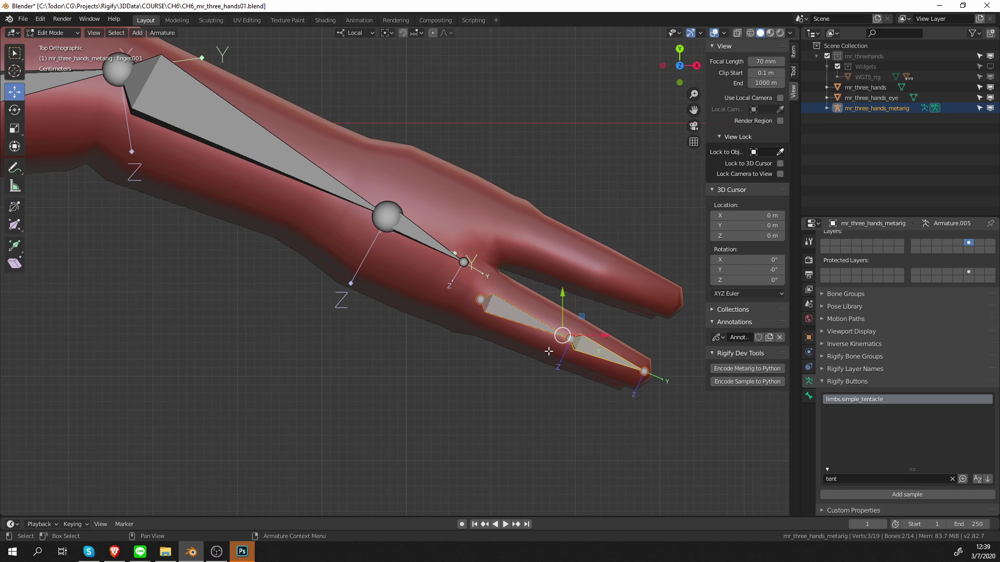
pyautogui.hotkey('shift', 'd')
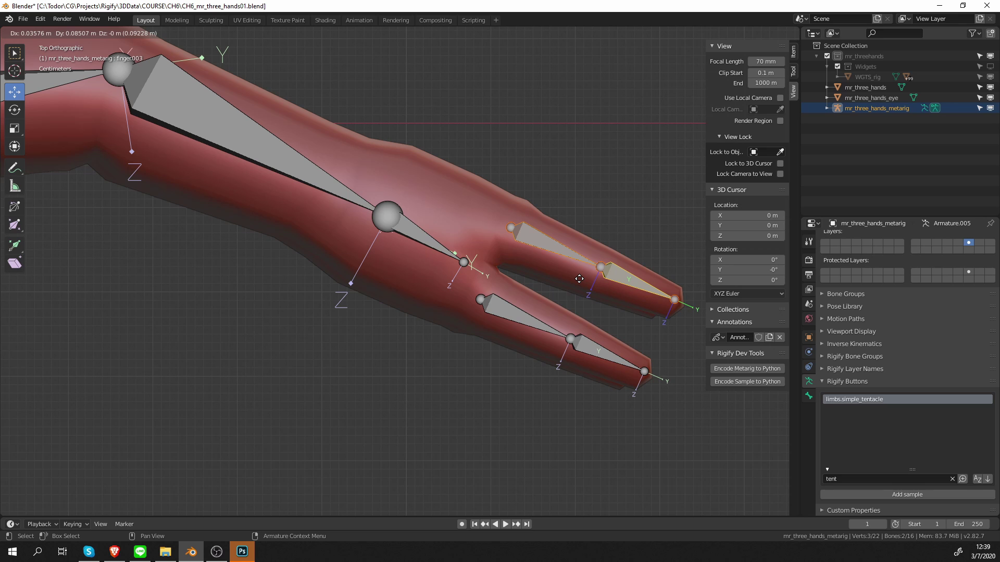
pyautogui.scroll(-1, 400, 276)
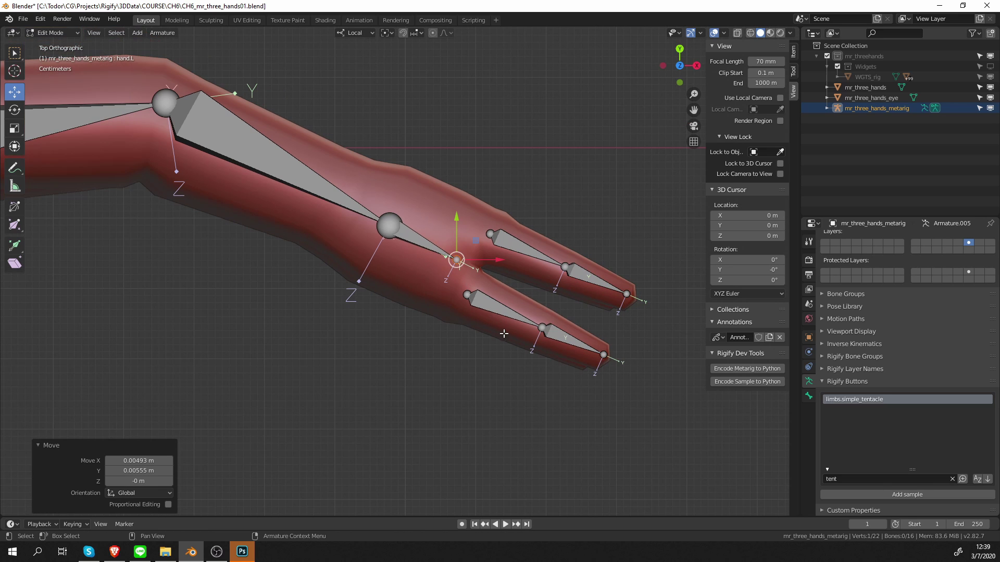
# - Select the whole upper paired arm chain, including its hand and finger bones
pyautogui.moveTo(502, 335); pyautogui.dragTo(342, 250, button='middle')
pyautogui.scroll(-3, 500, 294)
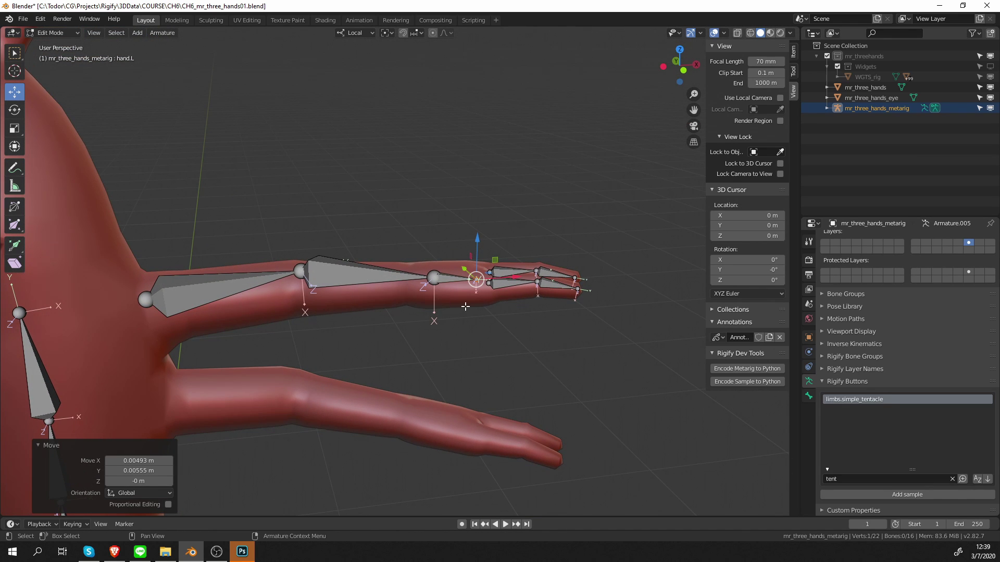
pyautogui.moveTo(465, 307); pyautogui.dragTo(352, 287, button='middle')
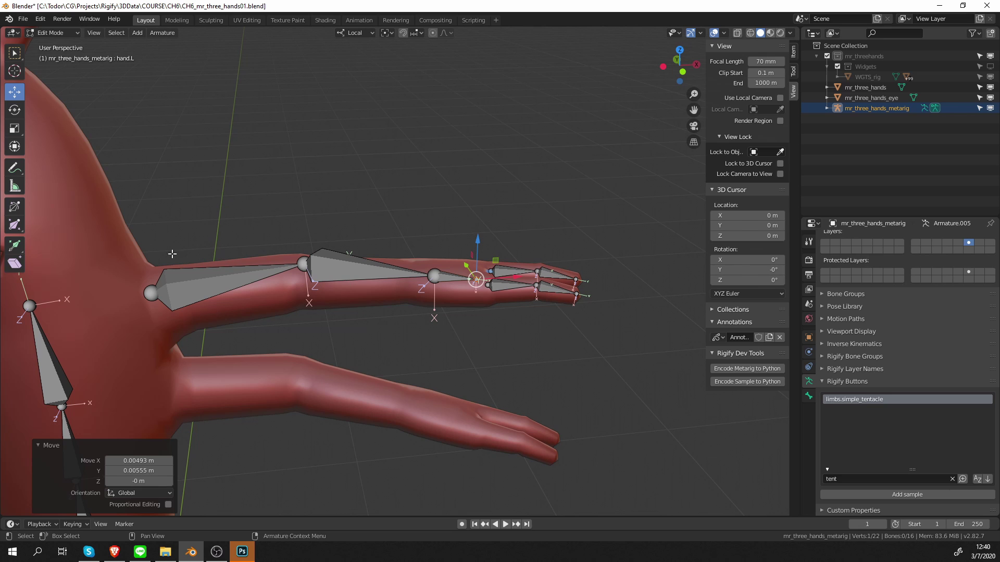
pyautogui.moveTo(132, 227); pyautogui.dragTo(622, 371)
pyautogui.moveTo(623, 371); pyautogui.dragTo(537, 352, button='middle')
pyautogui.hotkey('shift', 'd')
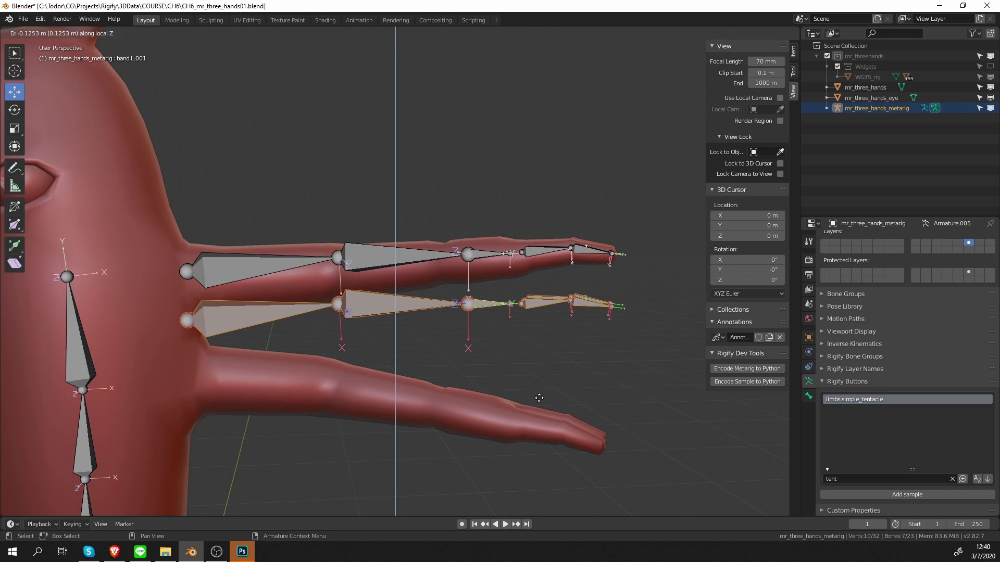
pyautogui.rightClick(487, 344)
pyautogui.hotkey('ctrl', 'z')
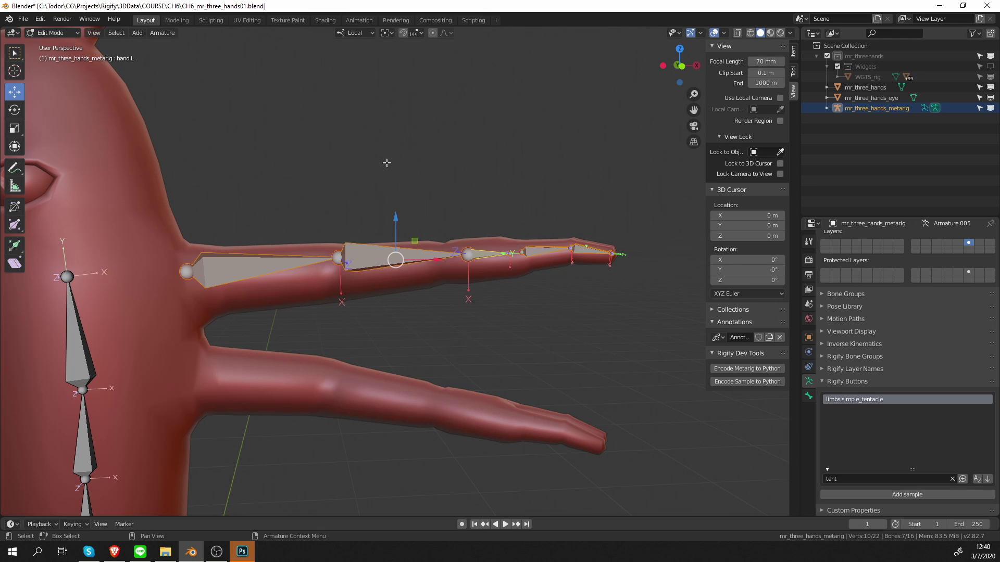
# - Set the transform orientation to Global and duplicate the selected arm chain -0.266 m along Z toward the lower arm
pyautogui.click(357, 33)
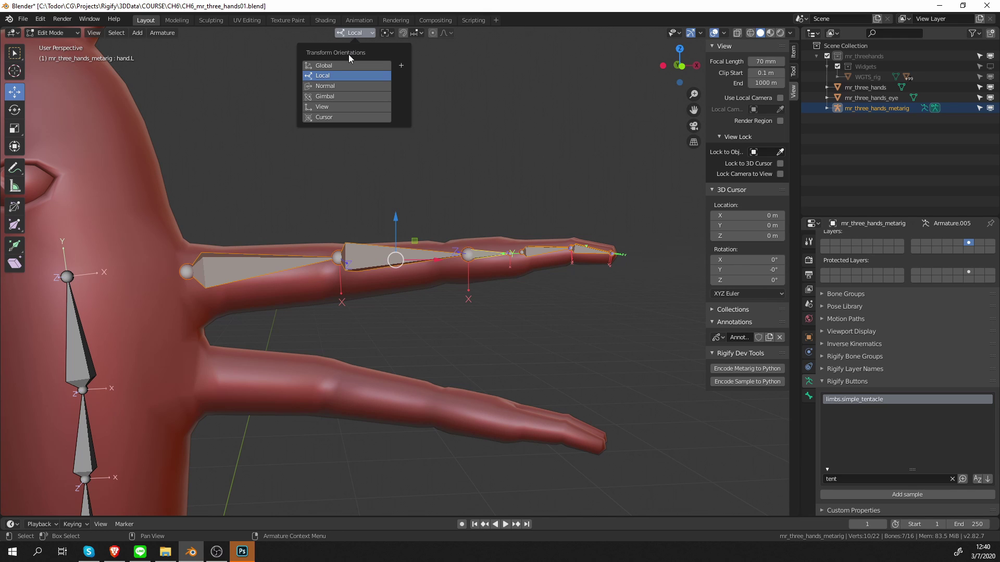
pyautogui.click(336, 65)
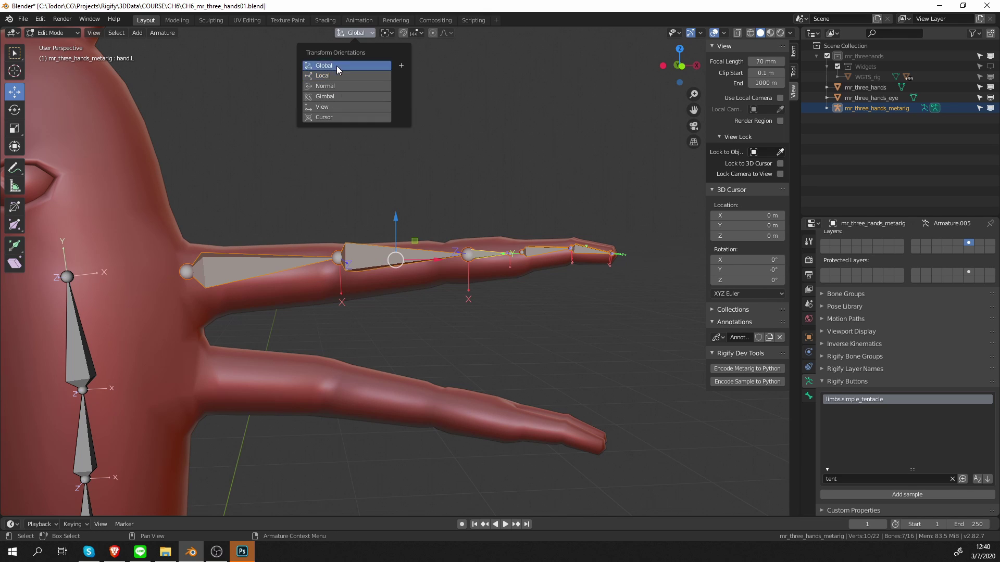
pyautogui.keyDown('shift'); pyautogui.moveTo(431, 211); pyautogui.dragTo(448, 218, button='middle'); pyautogui.keyUp('shift')
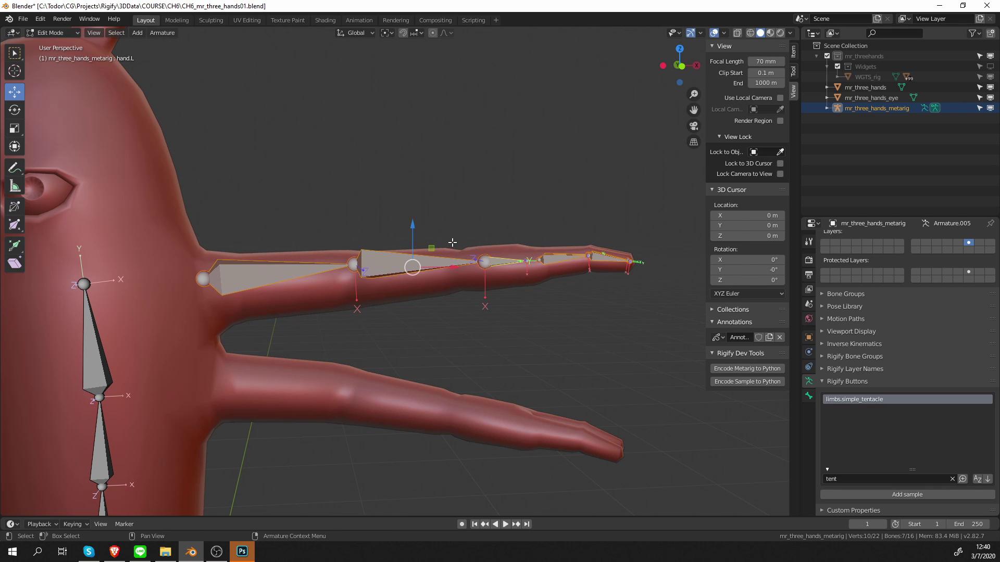
pyautogui.hotkey('shift', 'd')
pyautogui.press('z')
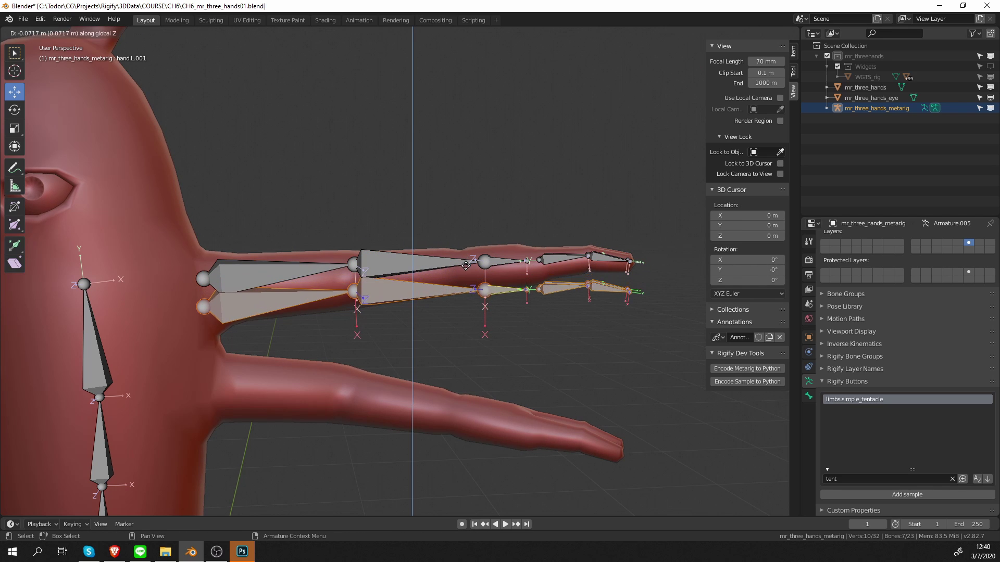
pyautogui.click(456, 342)
# - In front view, rotate the duplicated arm chain downward, correct it by -3.28° and move it into the lower paired arm
pyautogui.press('KP_1')
pyautogui.press('r')
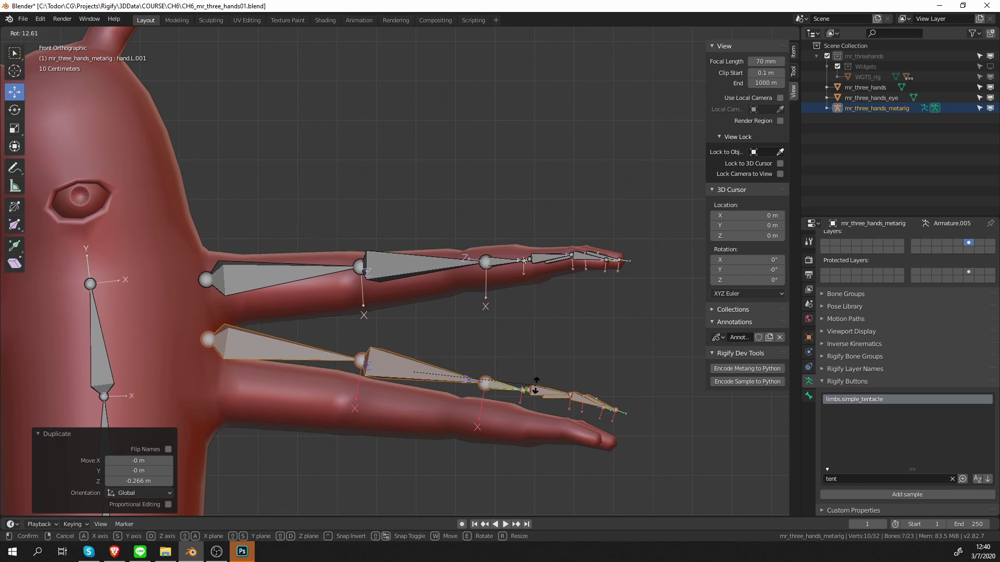
pyautogui.click(535, 388)
pyautogui.press('g')
pyautogui.click(532, 424)
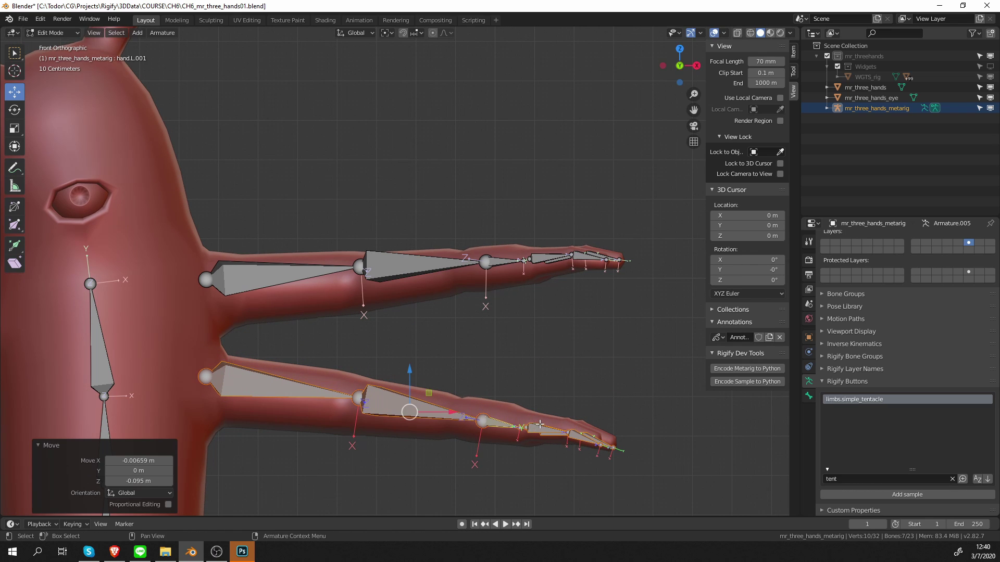
pyautogui.press('r')
pyautogui.click(543, 416)
pyautogui.press('g')
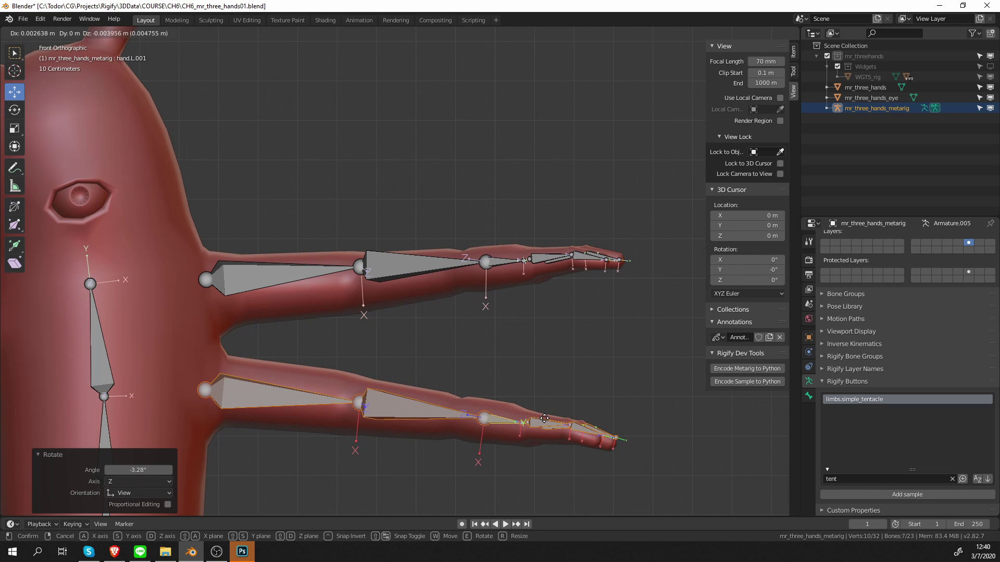
pyautogui.click(547, 421)
# - Select both finger chains of the lower paired hand and move them -0.00616 m along Z into the fingers
pyautogui.moveTo(590, 444); pyautogui.dragTo(530, 439, button='middle')
pyautogui.scroll(2, 530, 438)
pyautogui.hotkey('alt', 'a')
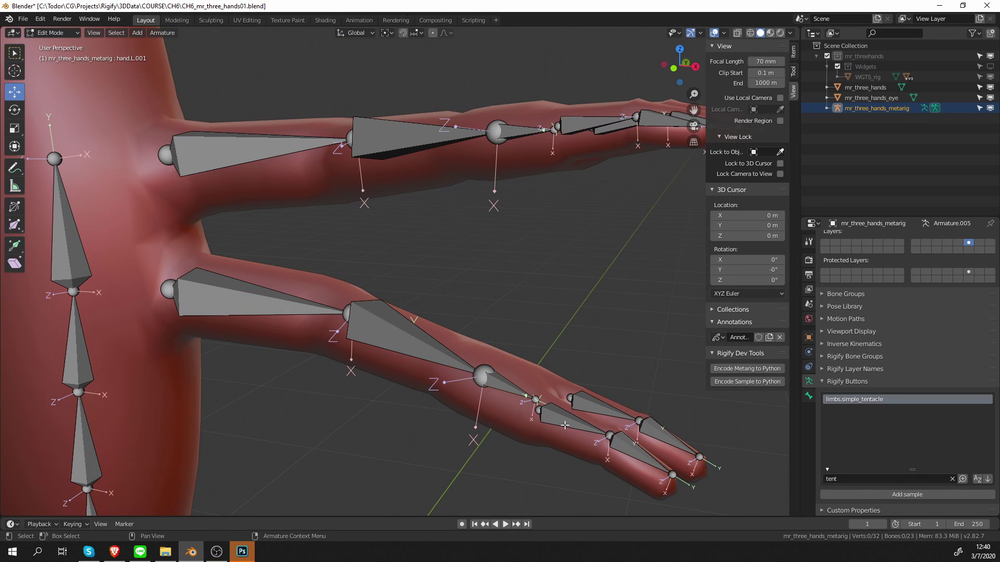
pyautogui.press('l')
pyautogui.press('l')
pyautogui.press('w')
pyautogui.press('d')
pyautogui.click(586, 411)
# - Select the upper arm, forearm and hand bones of the upper paired arm and symmetrize them to the opposite side
pyautogui.scroll(-6, 169, 248)
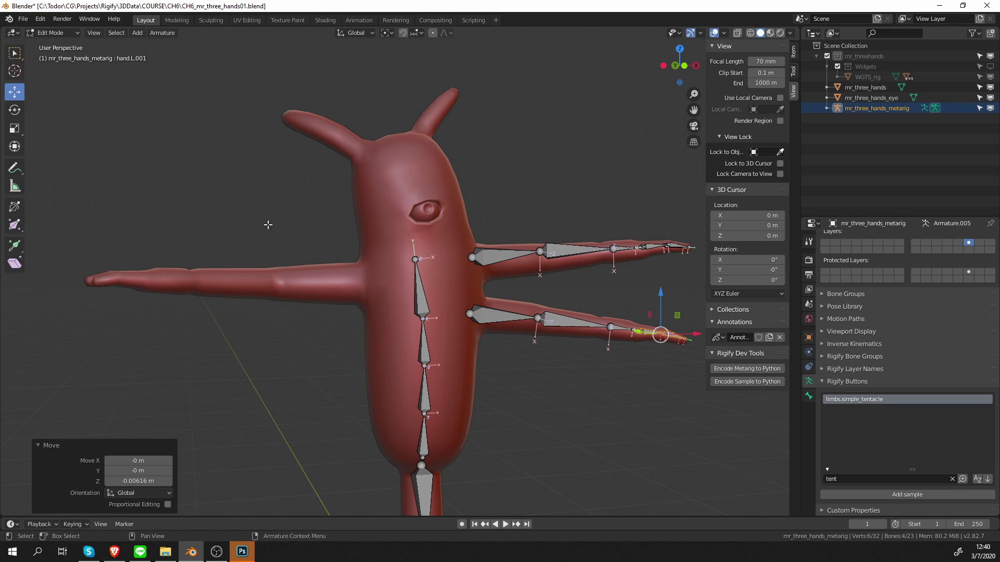
pyautogui.moveTo(549, 360); pyautogui.dragTo(388, 385, button='middle')
pyautogui.scroll(3, 411, 360)
pyautogui.click(448, 236)
pyautogui.keyDown('shift'); pyautogui.click(502, 244); pyautogui.keyUp('shift')
pyautogui.keyDown('shift'); pyautogui.click(592, 271); pyautogui.keyUp('shift')
pyautogui.moveTo(556, 260); pyautogui.dragTo(560, 274, button='middle')
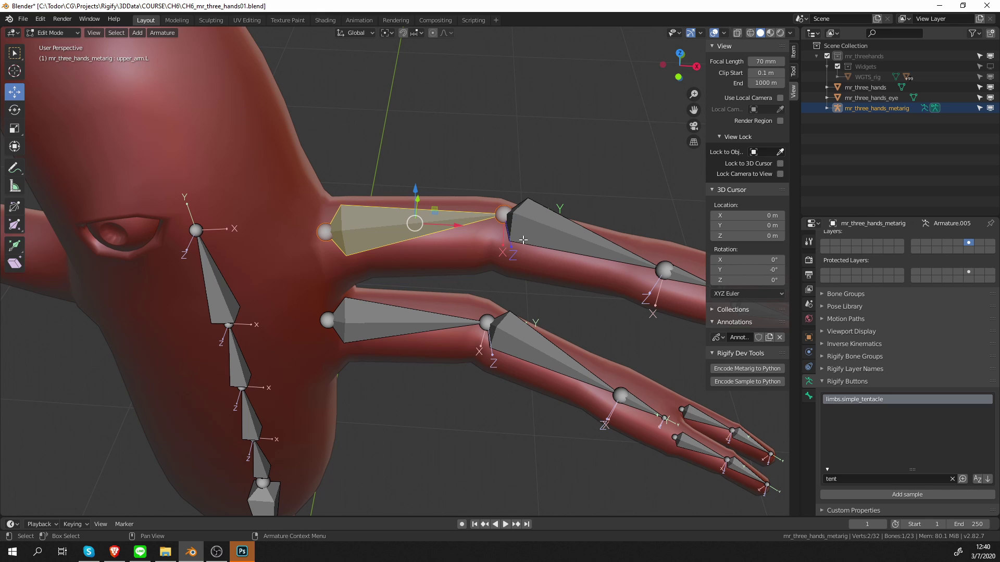
pyautogui.keyDown('shift'); pyautogui.click(559, 241); pyautogui.keyUp('shift')
pyautogui.keyDown('shift'); pyautogui.moveTo(559, 241); pyautogui.dragTo(480, 232, button='middle'); pyautogui.keyUp('shift')
pyautogui.keyDown('shift'); pyautogui.click(596, 267); pyautogui.keyUp('shift')
pyautogui.moveTo(540, 286); pyautogui.dragTo(470, 232, button='middle')
pyautogui.click(149, 33)
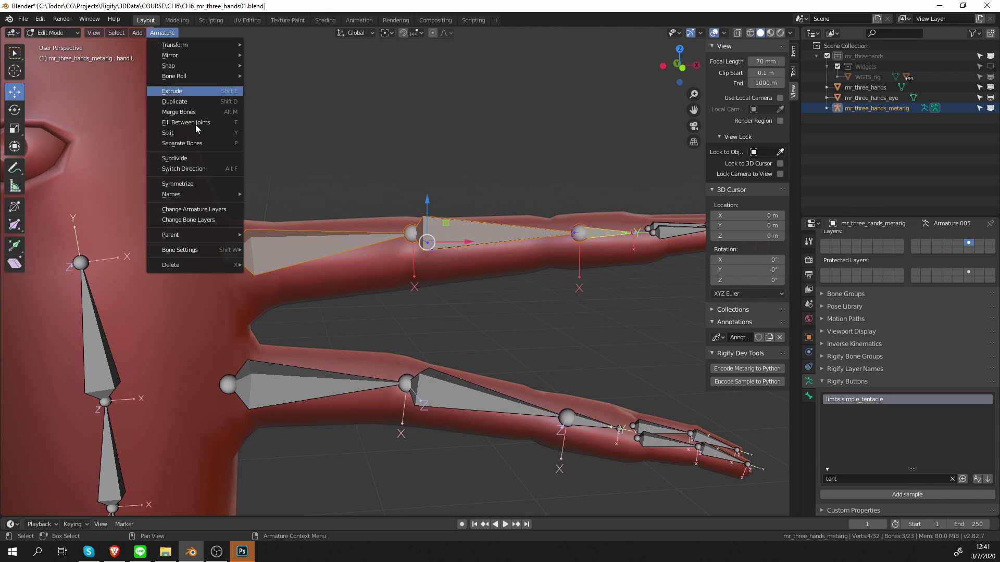
pyautogui.click(178, 184)
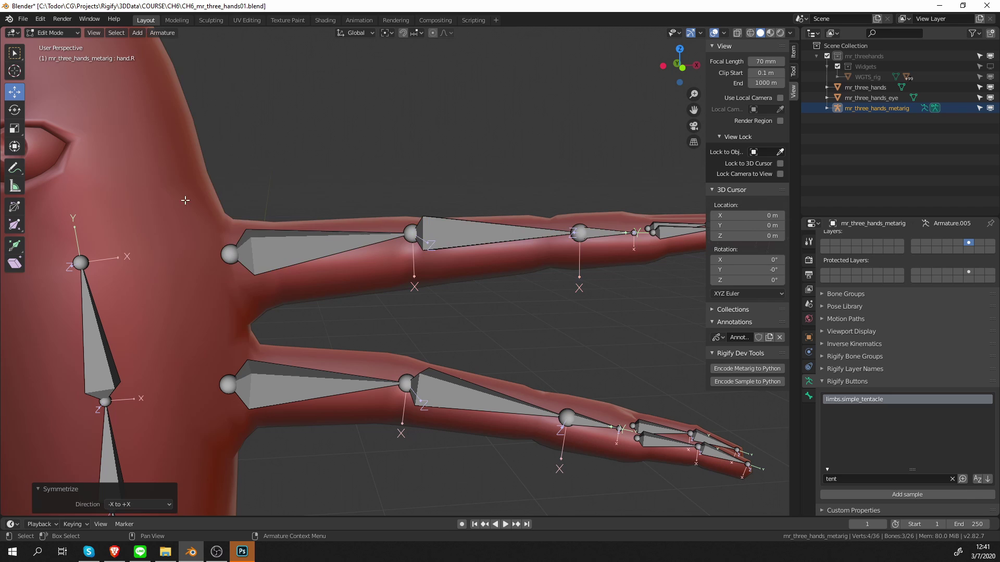
# - Check the X-Axis Mirror option, and move and rotate the mirrored arm chain onto the character's single arm in front view
pyautogui.moveTo(207, 187); pyautogui.dragTo(316, 208, button='middle')
pyautogui.press('KP_1')
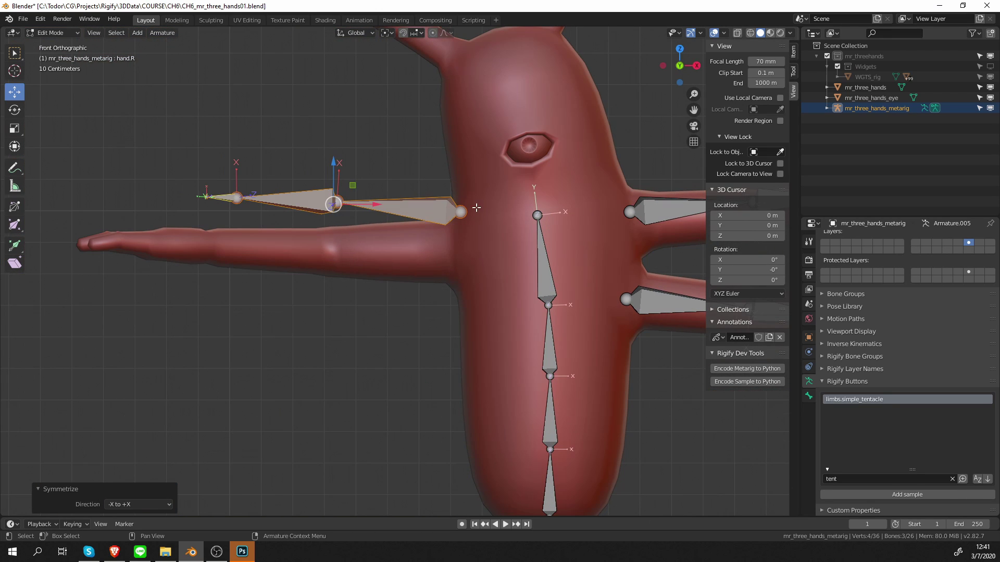
pyautogui.press('r')
pyautogui.click(481, 188)
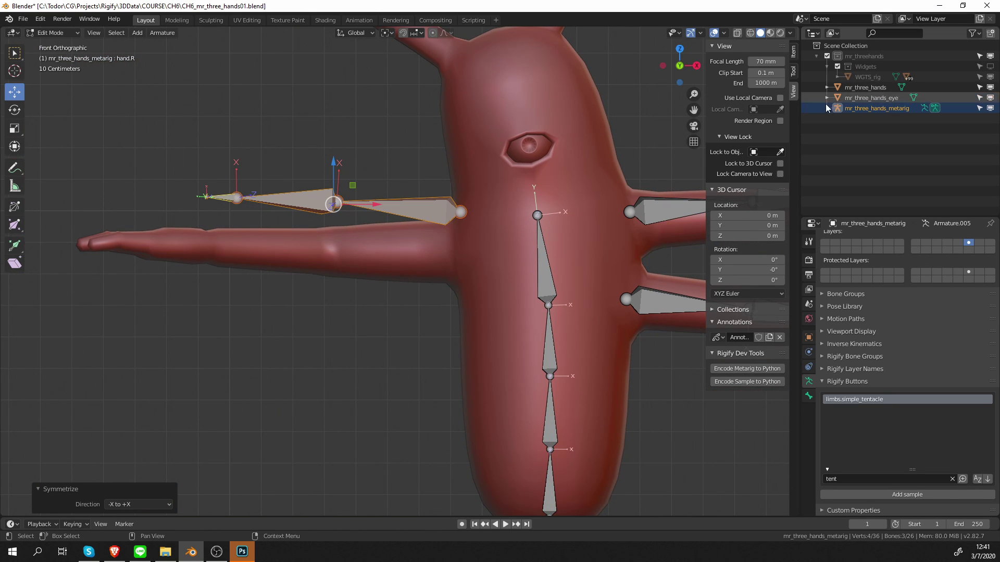
pyautogui.keyDown('shift'); pyautogui.moveTo(476, 163); pyautogui.dragTo(484, 165, button='middle'); pyautogui.keyUp('shift')
pyautogui.click(795, 76)
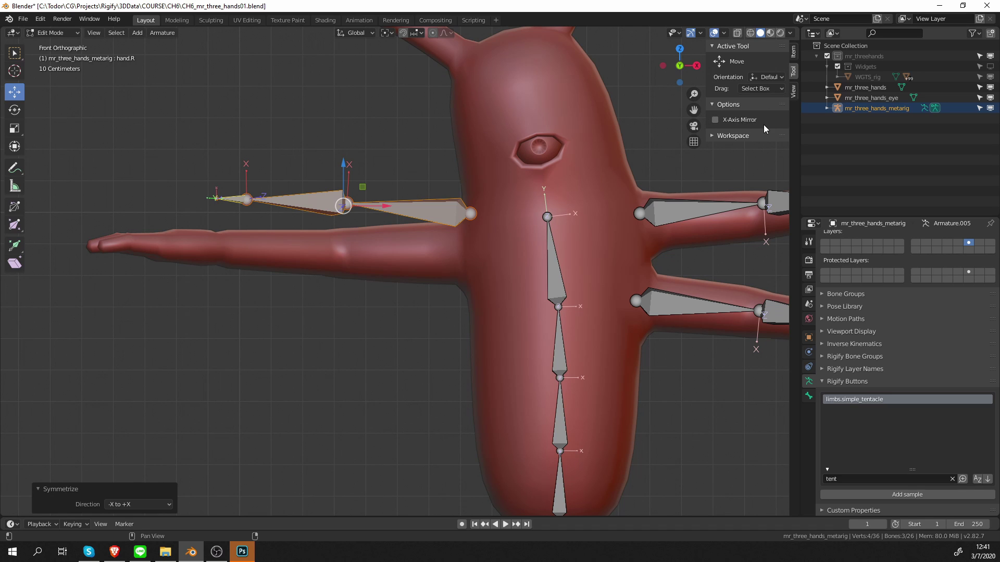
pyautogui.keyDown('shift'); pyautogui.moveTo(472, 207); pyautogui.dragTo(504, 209, button='middle'); pyautogui.keyUp('shift')
pyautogui.press('g')
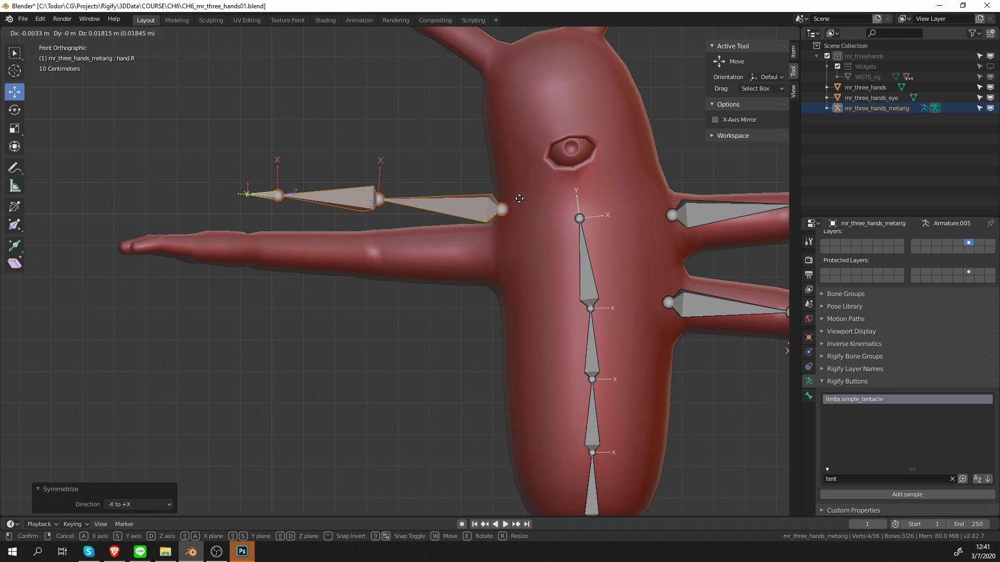
pyautogui.click(506, 238)
# - Move the single arm's hand bone into the palm, adjusting it in both front and top view
pyautogui.click(250, 255)
pyautogui.press('w')
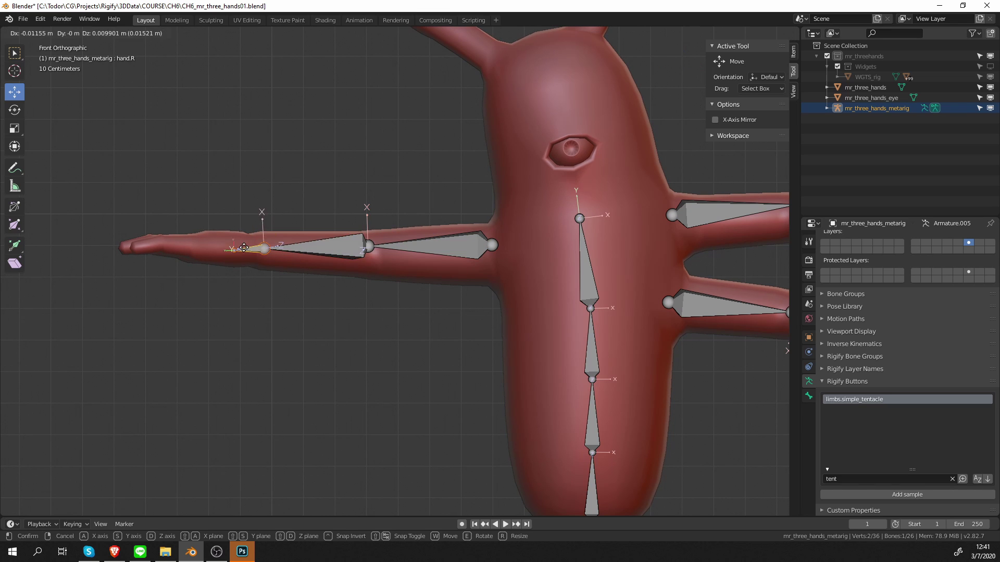
pyautogui.click(226, 239)
pyautogui.press('KP_7')
pyautogui.press('w')
pyautogui.click(243, 222)
# - Move the single arm's elbow joint 0.0264 m along X and Y in top view
pyautogui.click(368, 183)
pyautogui.press('w')
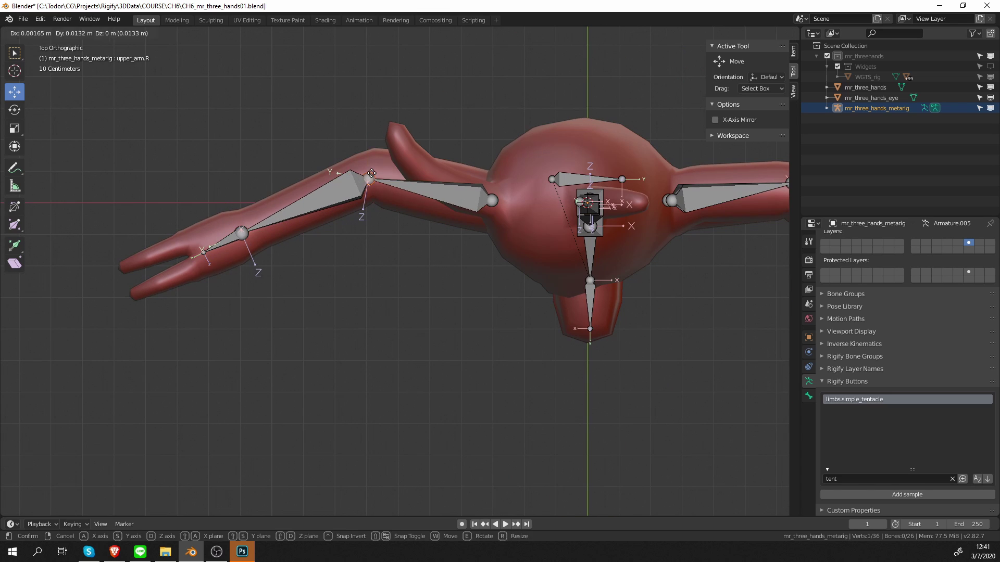
pyautogui.click(376, 175)
# - Select finger bones across both fingers of the upper paired hand
pyautogui.moveTo(368, 207); pyautogui.dragTo(325, 177, button='middle')
pyautogui.scroll(2, 352, 172)
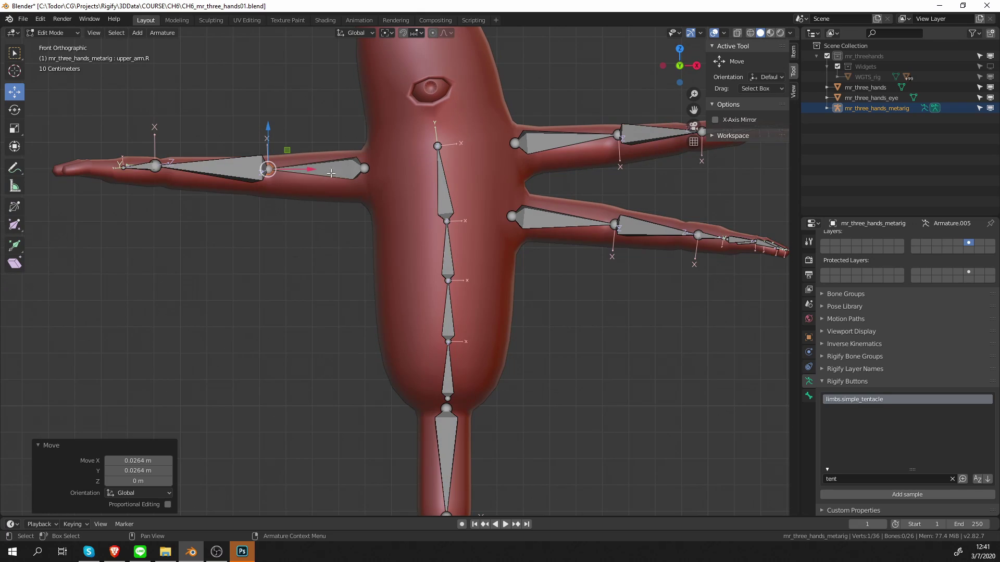
pyautogui.scroll(8, 396, 219)
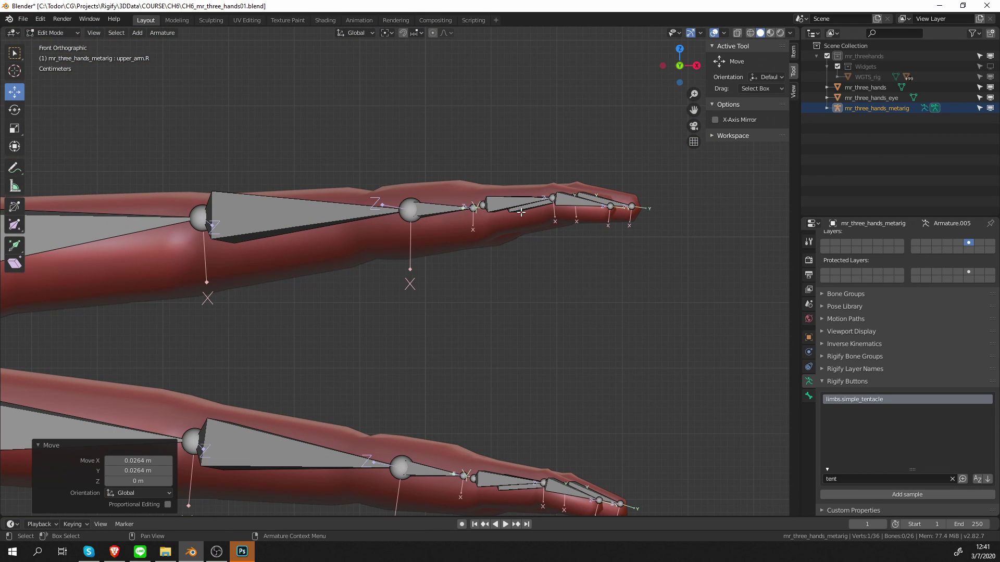
pyautogui.moveTo(531, 251); pyautogui.dragTo(503, 290, button='middle')
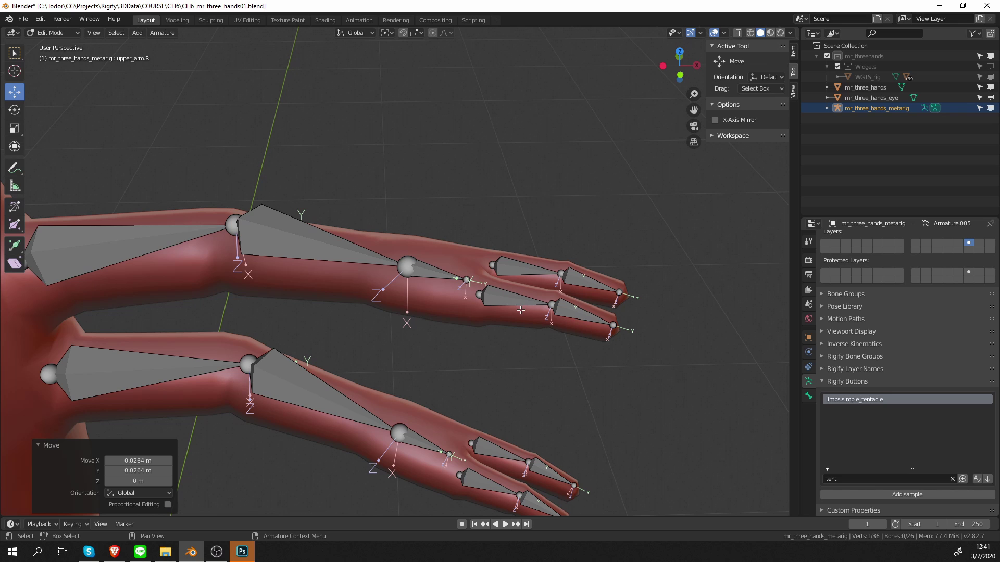
pyautogui.click(497, 296)
pyautogui.moveTo(495, 240); pyautogui.dragTo(601, 300)
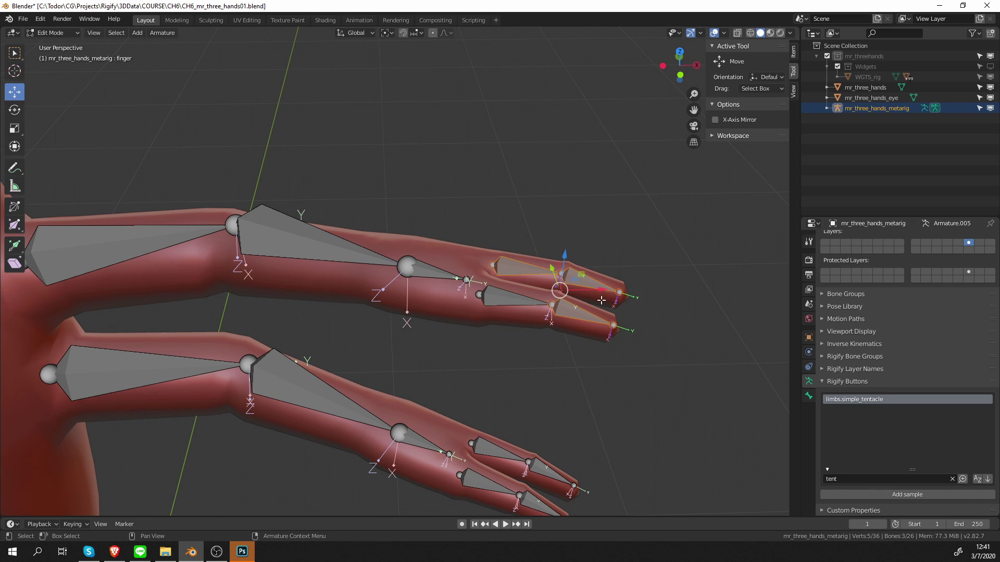
# - Compare the finger bones of the paired hands with the single arm's hand from above
pyautogui.keyDown('shift'); pyautogui.moveTo(486, 281); pyautogui.dragTo(553, 283, button='middle'); pyautogui.keyUp('shift')
pyautogui.scroll(-2, 529, 283)
pyautogui.scroll(2, 539, 296)
pyautogui.scroll(-2, 553, 283)
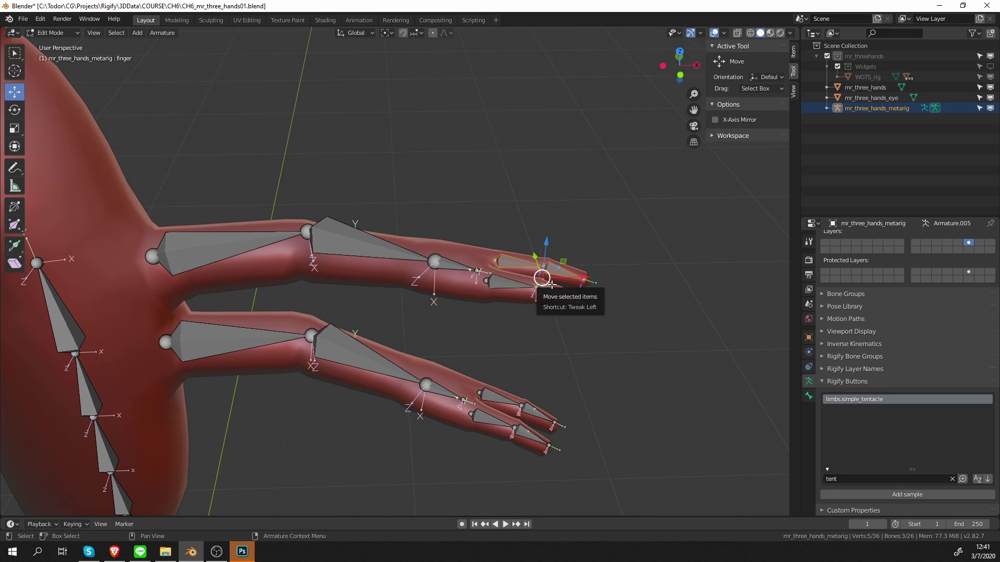
pyautogui.press('KP_7')
pyautogui.scroll(-4, 552, 284)
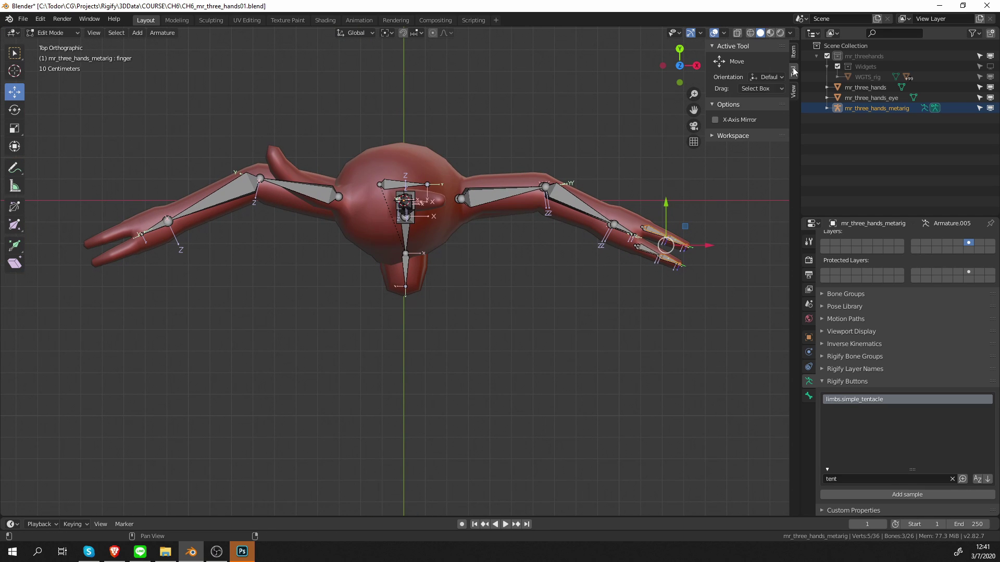
pyautogui.scroll(4, 718, 244)
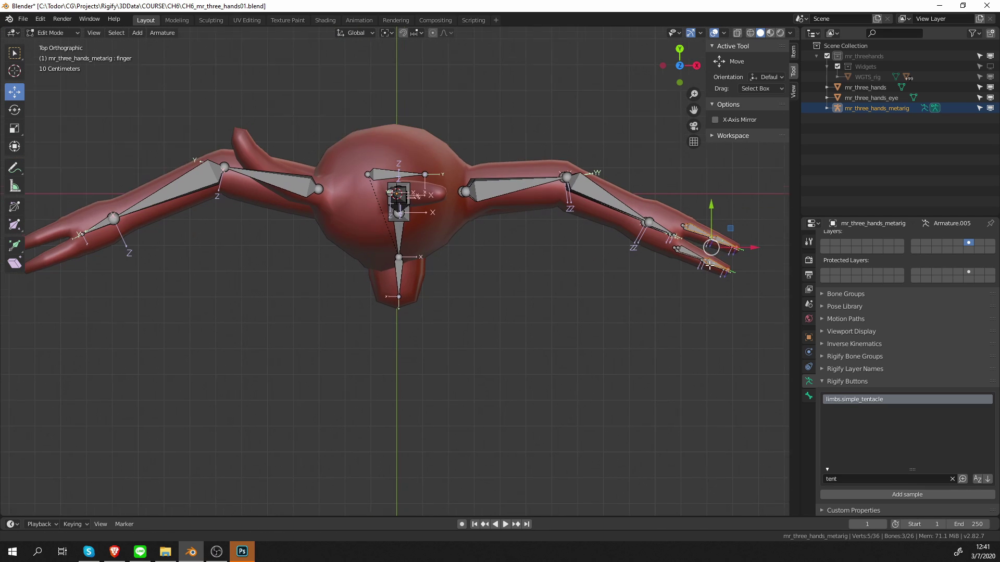
pyautogui.scroll(-4, 673, 341)
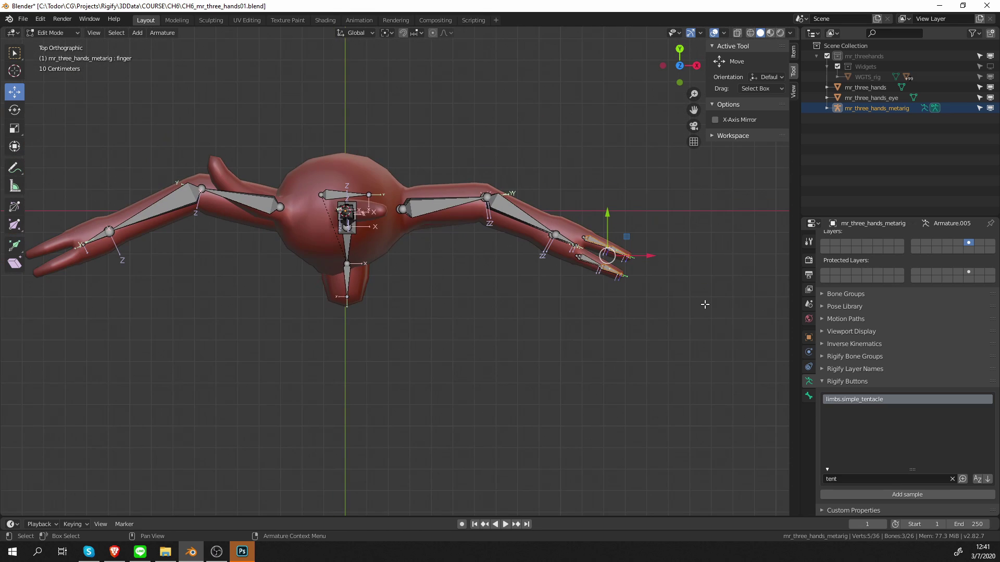
pyautogui.scroll(1, 700, 313)
pyautogui.keyDown('shift'); pyautogui.moveTo(660, 336); pyautogui.dragTo(712, 333, button='middle'); pyautogui.keyUp('shift')
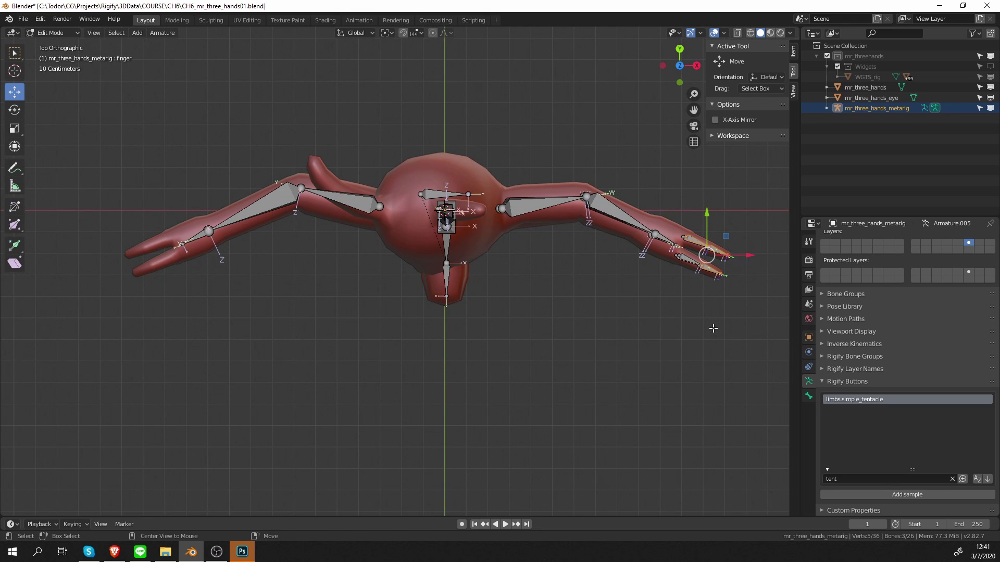
pyautogui.hotkey('shift', 'd')
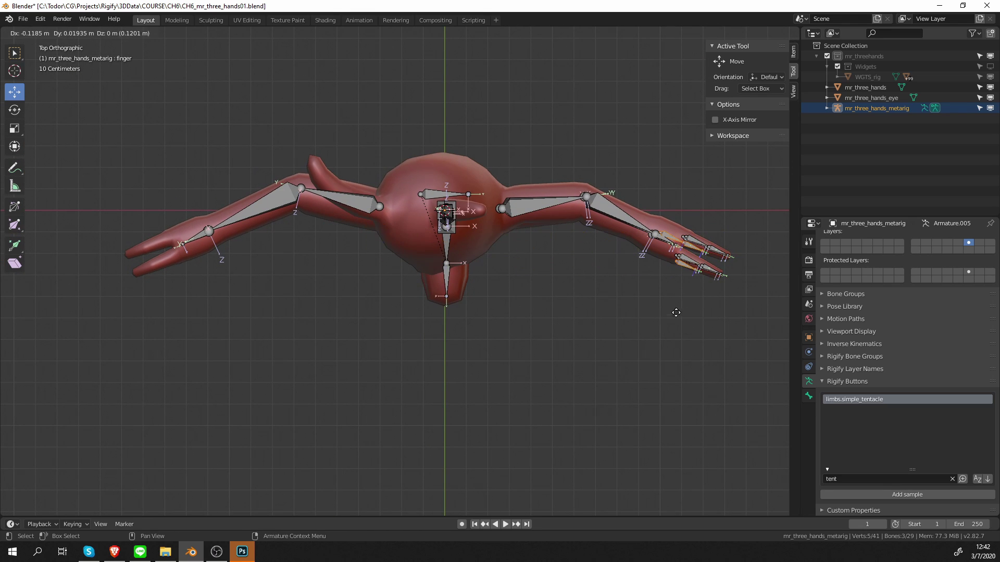
pyautogui.press('Escape')
pyautogui.hotkey('ctrl', 'z')
# - Select all four finger bones of the upper paired hand and duplicate them, offset -2.06 m in X and 0.0907 m in Y
pyautogui.keyDown('shift'); pyautogui.moveTo(724, 318); pyautogui.dragTo(662, 245, button='middle'); pyautogui.keyUp('shift')
pyautogui.scroll(4, 577, 307)
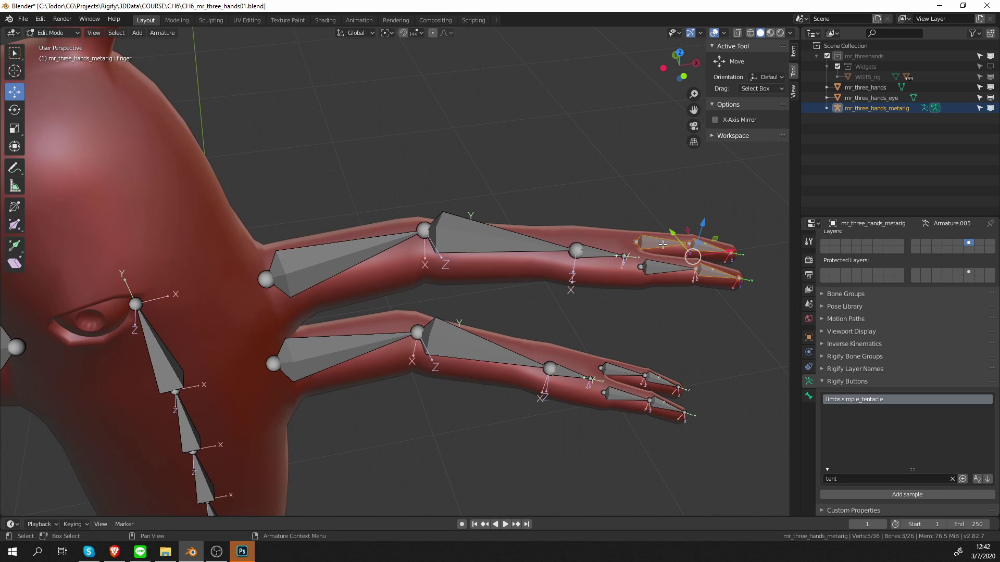
pyautogui.moveTo(637, 223); pyautogui.dragTo(747, 317)
pyautogui.press('KP_7')
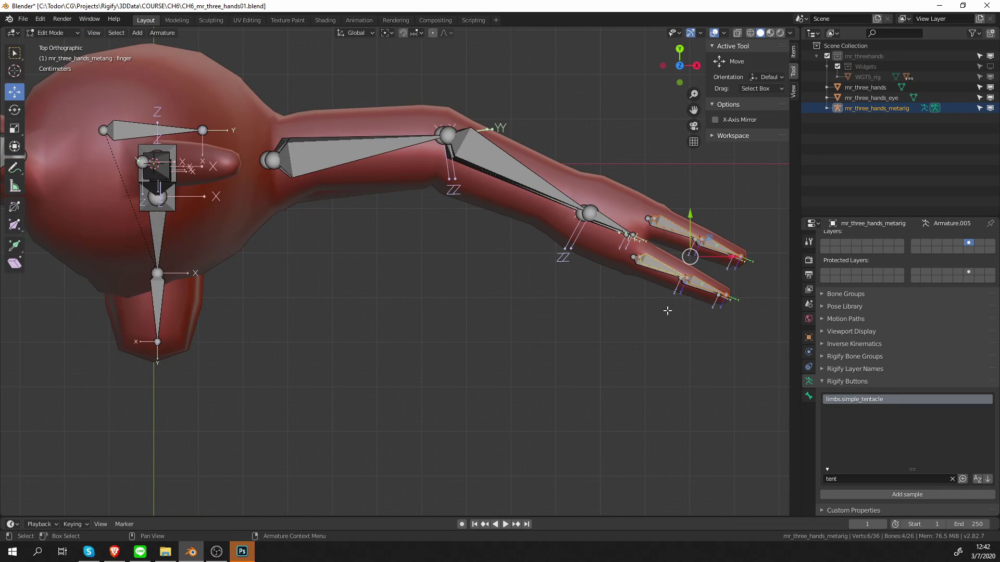
pyautogui.scroll(-3, 667, 311)
pyautogui.hotkey('shift', 'd')
pyautogui.click(47, 259)
pyautogui.keyDown('shift'); pyautogui.moveTo(90, 264); pyautogui.dragTo(500, 276, button='middle'); pyautogui.keyUp('shift')
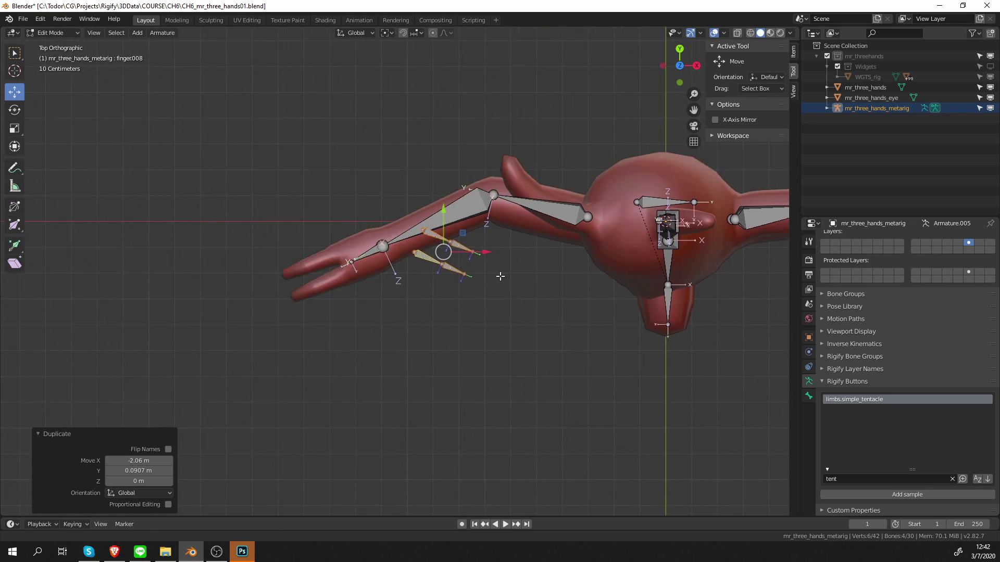
# - Move the duplicated finger bones -0.451 m in X and -0.0428 m in Y onto the single hand
pyautogui.scroll(4, 500, 276)
pyautogui.keyDown('shift'); pyautogui.moveTo(380, 280); pyautogui.dragTo(511, 266, button='middle'); pyautogui.keyUp('shift')
pyautogui.press('g')
pyautogui.click(270, 294)
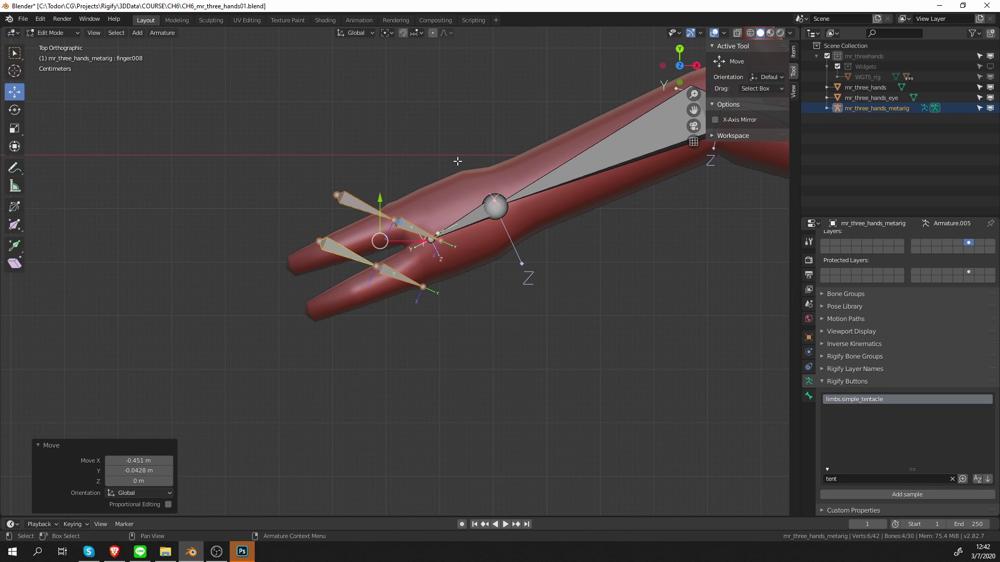
pyautogui.press('r')
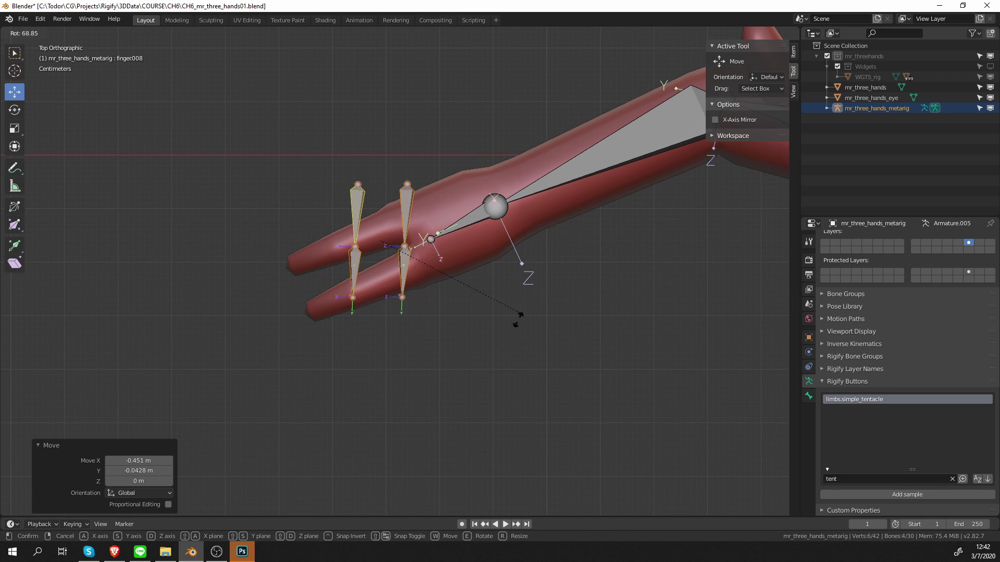
pyautogui.click(377, 339)
pyautogui.press('w')
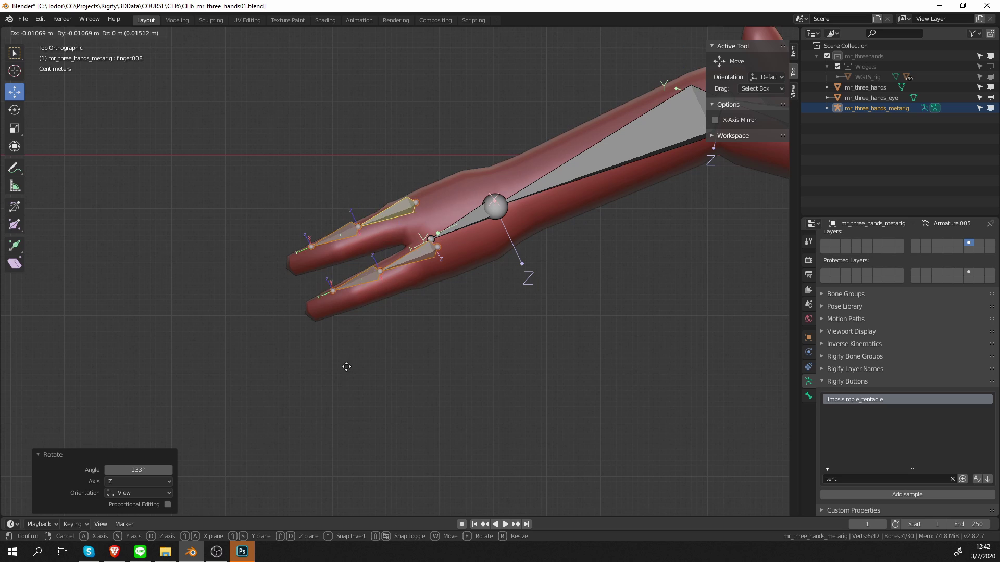
pyautogui.click(330, 379)
pyautogui.scroll(3, 368, 301)
pyautogui.keyDown('shift'); pyautogui.moveTo(367, 301); pyautogui.dragTo(462, 292, button='middle'); pyautogui.keyUp('shift')
pyautogui.scroll(1, 458, 293)
pyautogui.hotkey('ctrl', 'z')
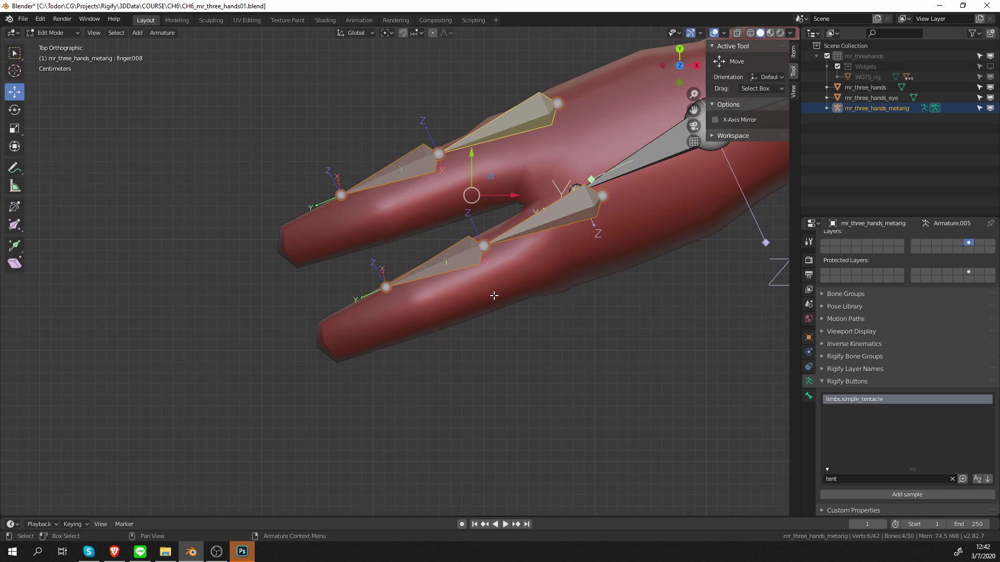
pyautogui.hotkey('ctrl', 'z')
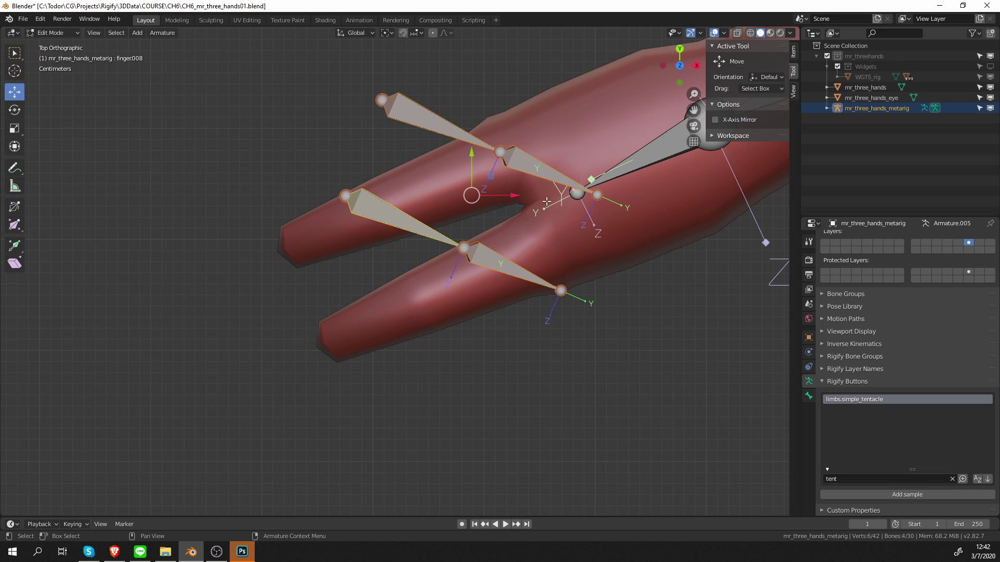
# - Rotate the duplicated finger bones 132° in top view and lower them 0.16 m along Z into the single hand
pyautogui.press('r')
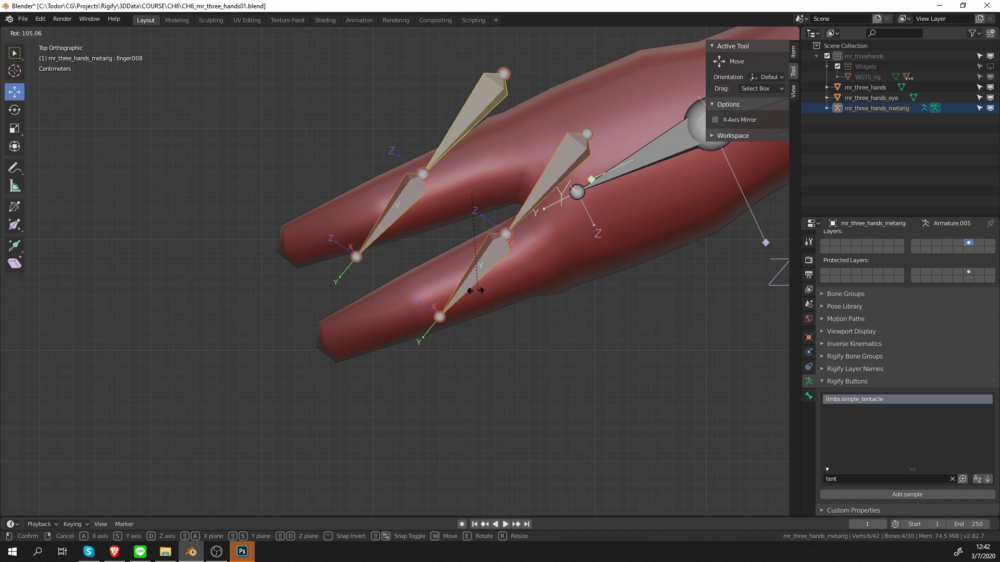
pyautogui.click(418, 318)
pyautogui.scroll(2, 469, 208)
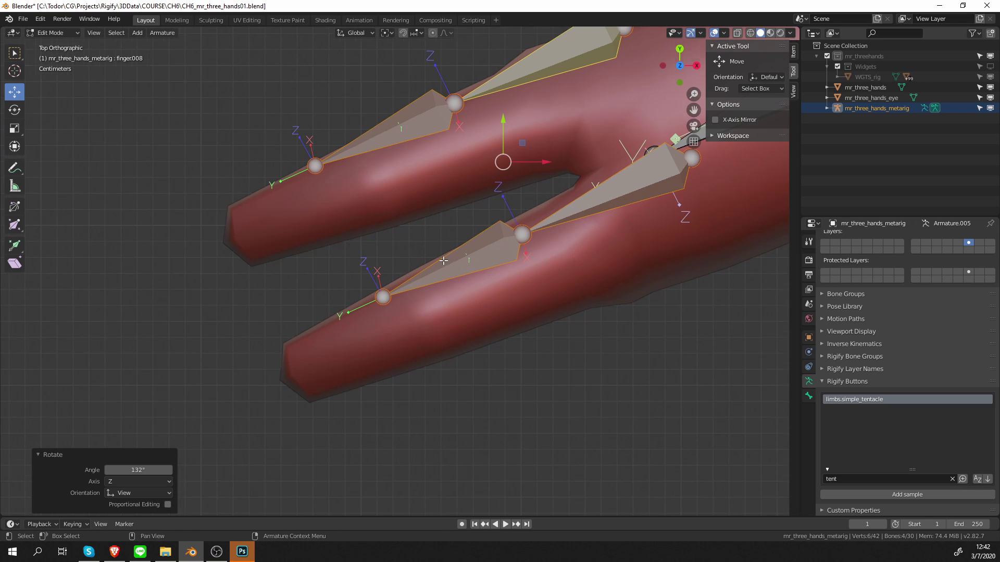
pyautogui.moveTo(469, 205); pyautogui.dragTo(449, 117, button='middle')
pyautogui.scroll(-3, 448, 132)
pyautogui.moveTo(462, 185); pyautogui.dragTo(467, 329)
pyautogui.moveTo(467, 389); pyautogui.dragTo(500, 354, button='middle')
pyautogui.scroll(4, 500, 354)
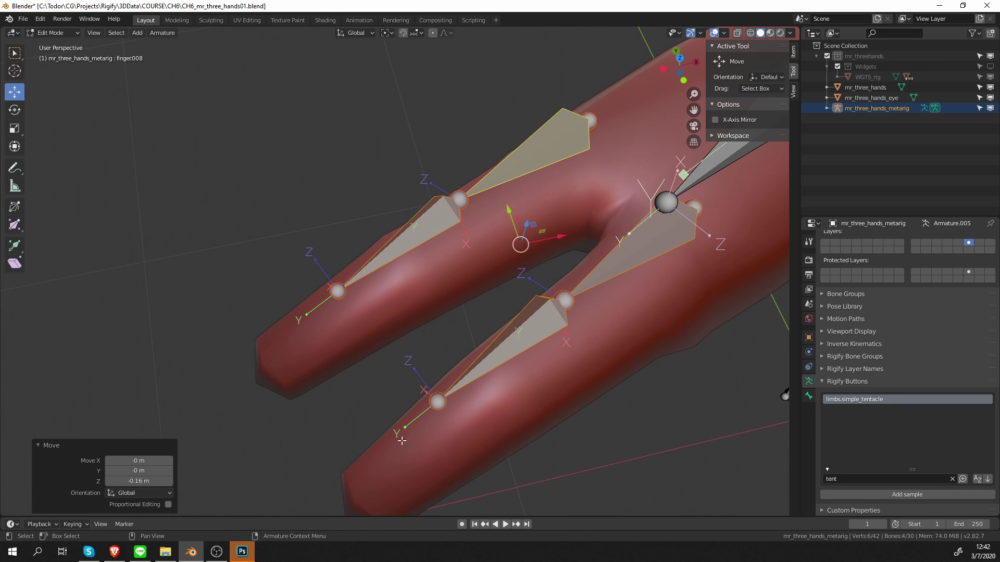
# - Examine the axis orientation of the single hand's finger bones and expand the armature's Viewport Display settings
pyautogui.moveTo(495, 408); pyautogui.dragTo(504, 380, button='middle')
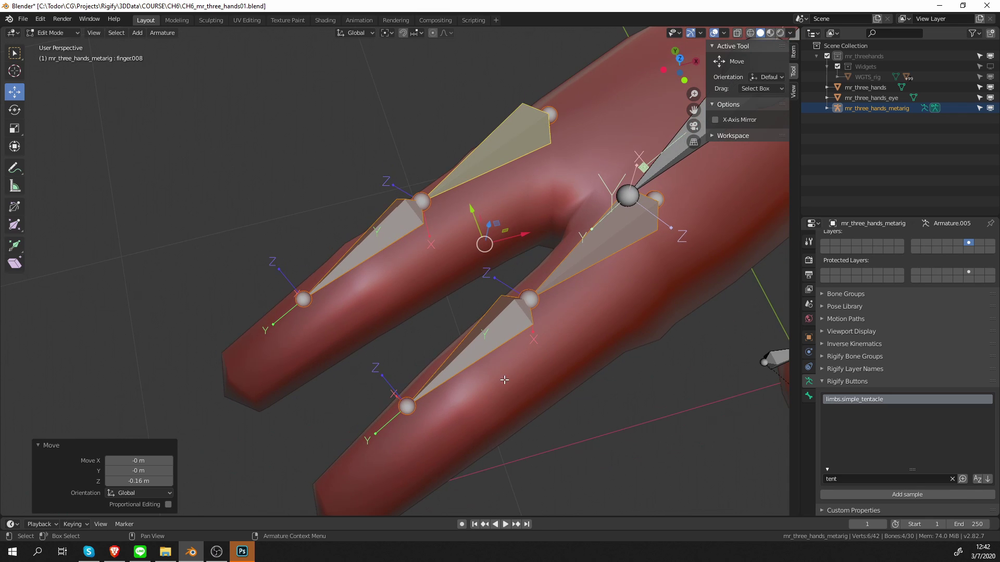
pyautogui.moveTo(533, 308); pyautogui.dragTo(537, 329, button='middle')
pyautogui.moveTo(524, 287); pyautogui.dragTo(491, 273, button='middle')
pyautogui.click(822, 382)
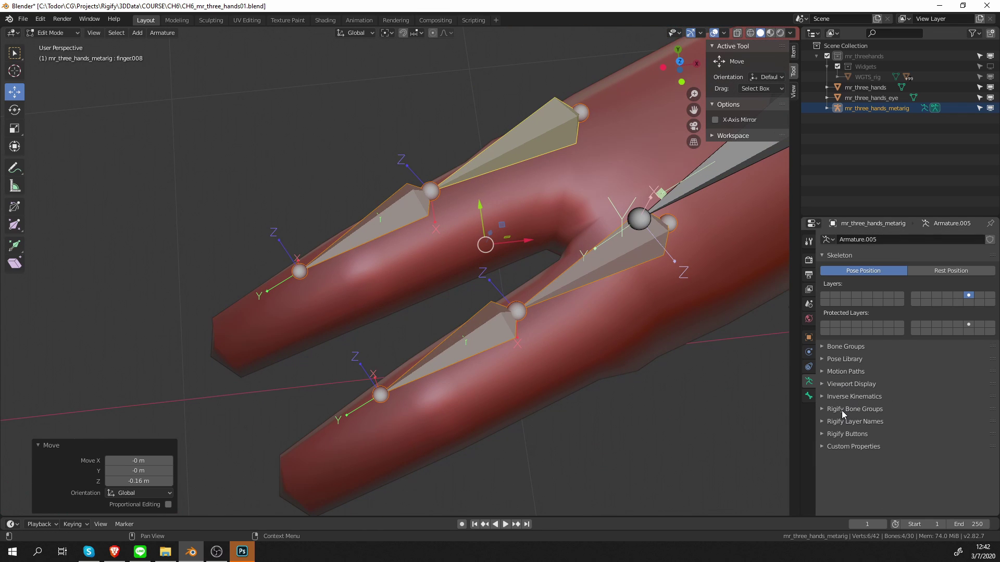
pyautogui.click(846, 384)
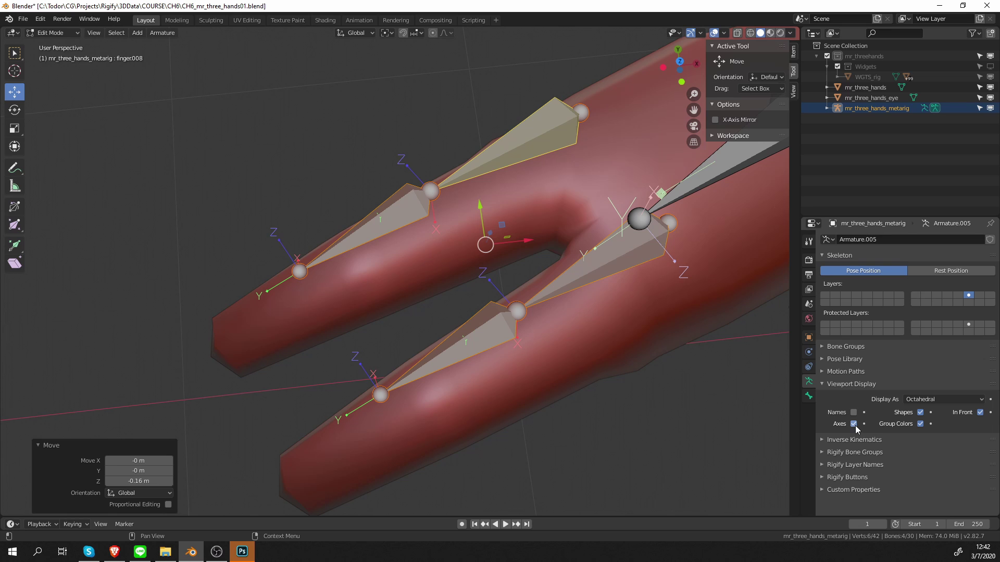
pyautogui.moveTo(640, 451); pyautogui.dragTo(578, 428, button='middle')
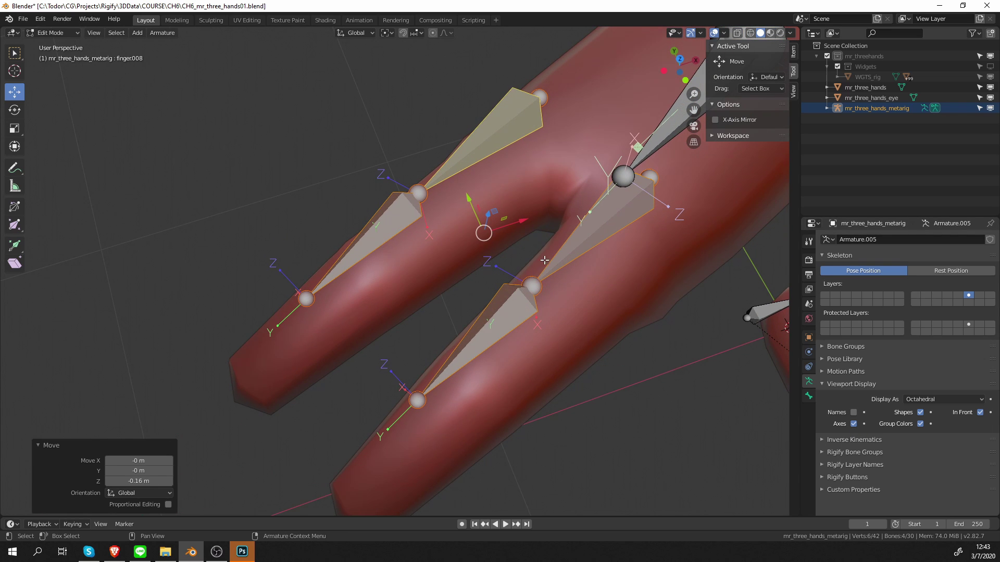
pyautogui.moveTo(544, 260); pyautogui.dragTo(514, 337, button='middle')
# - Move the single hand's finger bones about -0.042 m in both X and Y in top view to centre them in the fingers
pyautogui.press('KP_7')
pyautogui.press('g')
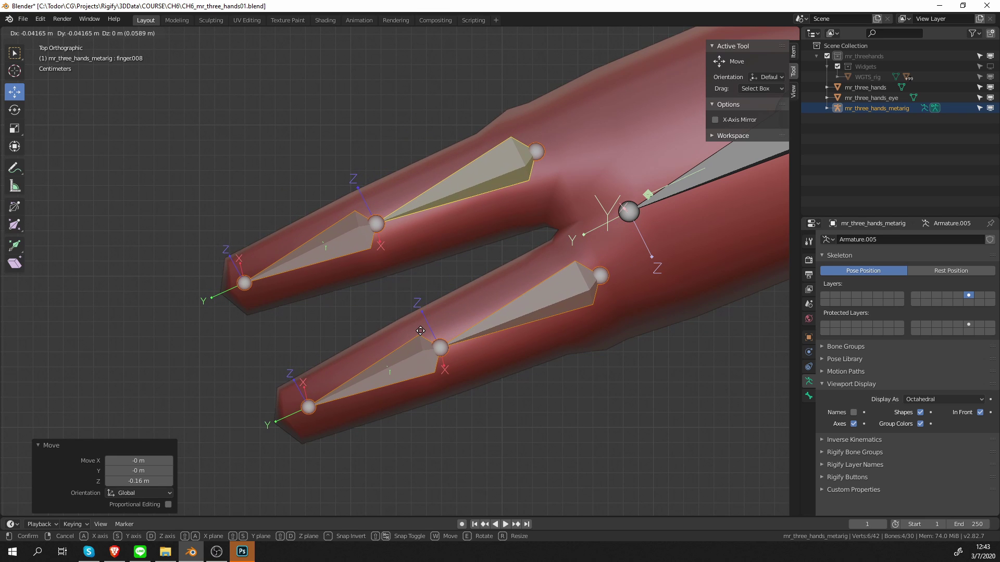
pyautogui.click(420, 330)
pyautogui.press('w')
pyautogui.press('d')
# - Select the base bone of the single hand's front finger and show its transform properties
pyautogui.moveTo(407, 323); pyautogui.dragTo(480, 329, button='middle')
pyautogui.click(340, 225)
pyautogui.moveTo(500, 276); pyautogui.dragTo(513, 279, button='middle')
pyautogui.click(517, 236)
pyautogui.moveTo(517, 236); pyautogui.dragTo(522, 221, button='middle')
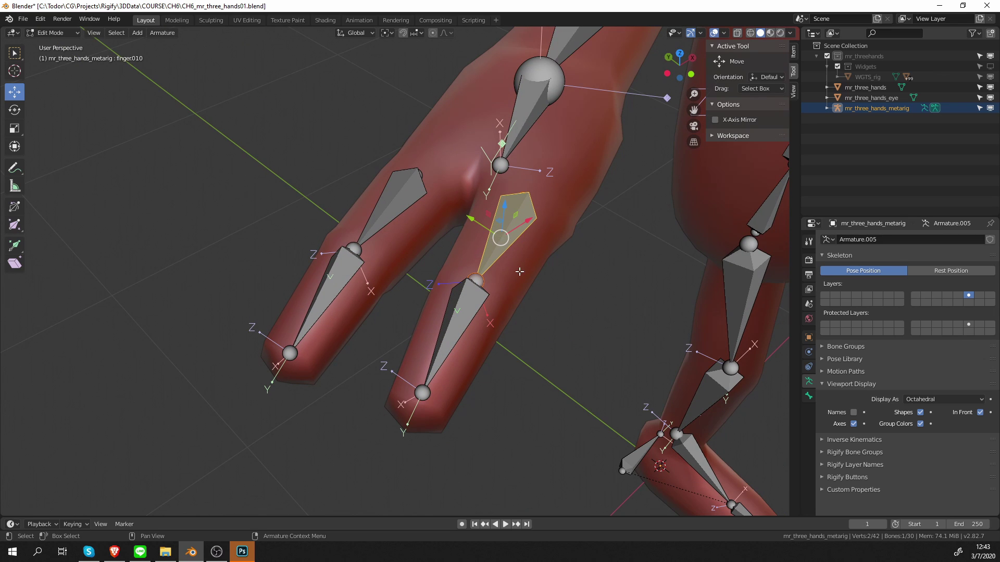
pyautogui.moveTo(519, 272); pyautogui.dragTo(495, 263, button='middle')
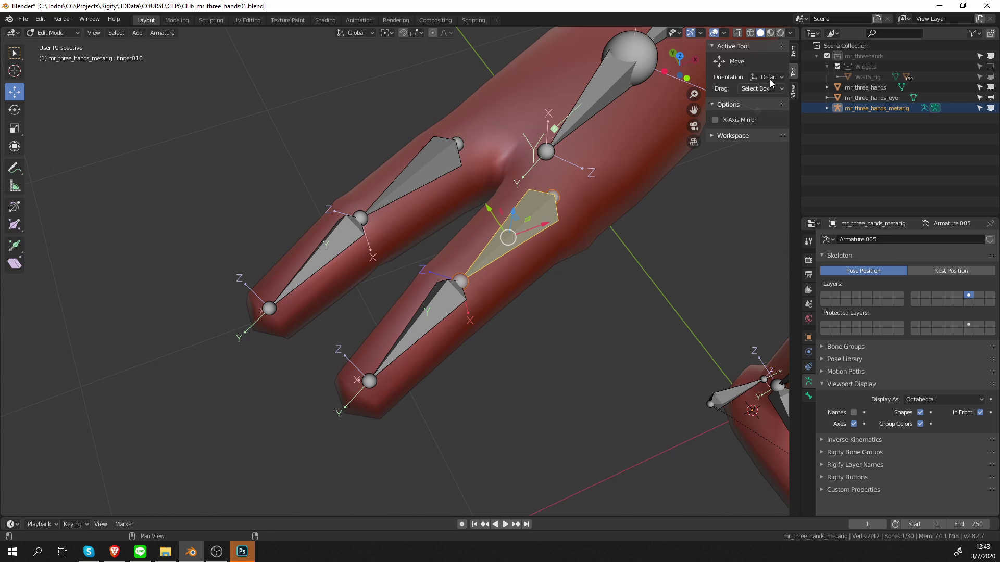
pyautogui.click(793, 52)
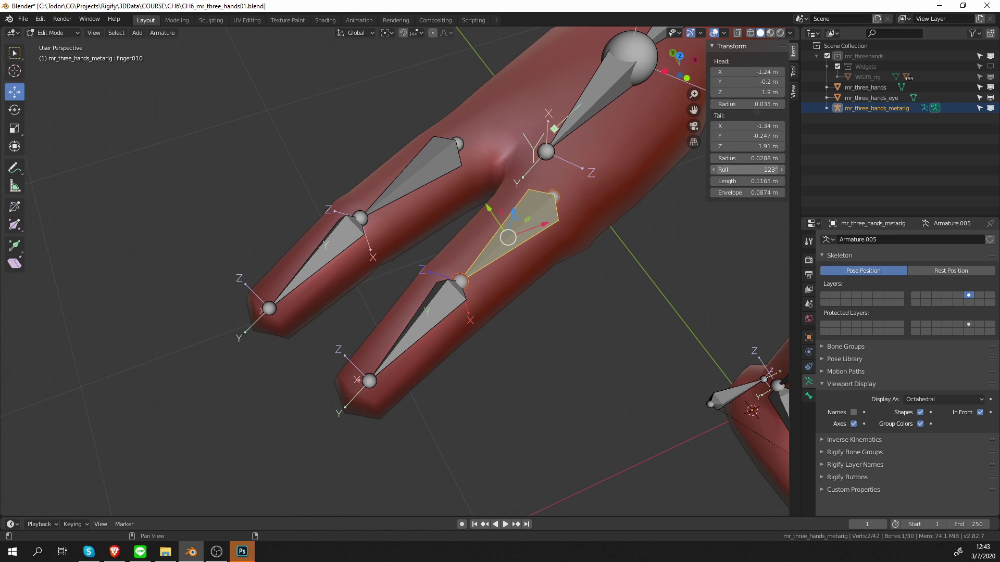
# - Try a roll of 197° on the base bone of the single hand's front finger
pyautogui.moveTo(749, 170); pyautogui.dragTo(781, 170)
pyautogui.scroll(-6, 473, 208)
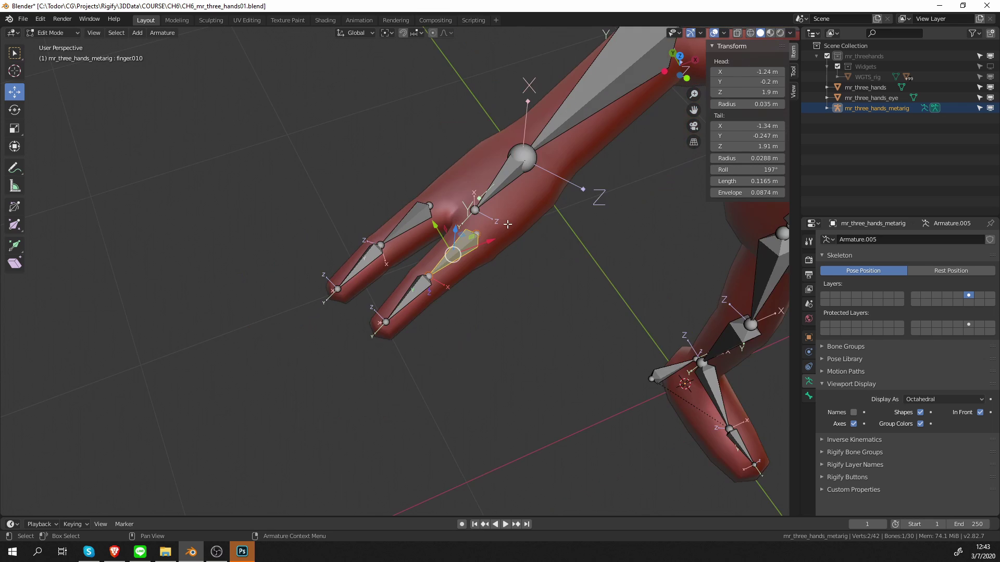
# - Examine the X and Z axis directions of the finger bones on the paired hands as a roll reference
pyautogui.keyDown('shift'); pyautogui.moveTo(473, 207); pyautogui.dragTo(237, 266, button='middle'); pyautogui.keyUp('shift')
pyautogui.scroll(4, 472, 58)
pyautogui.keyDown('shift'); pyautogui.moveTo(729, 41); pyautogui.dragTo(482, 300, button='middle'); pyautogui.keyUp('shift')
pyautogui.scroll(3, 482, 299)
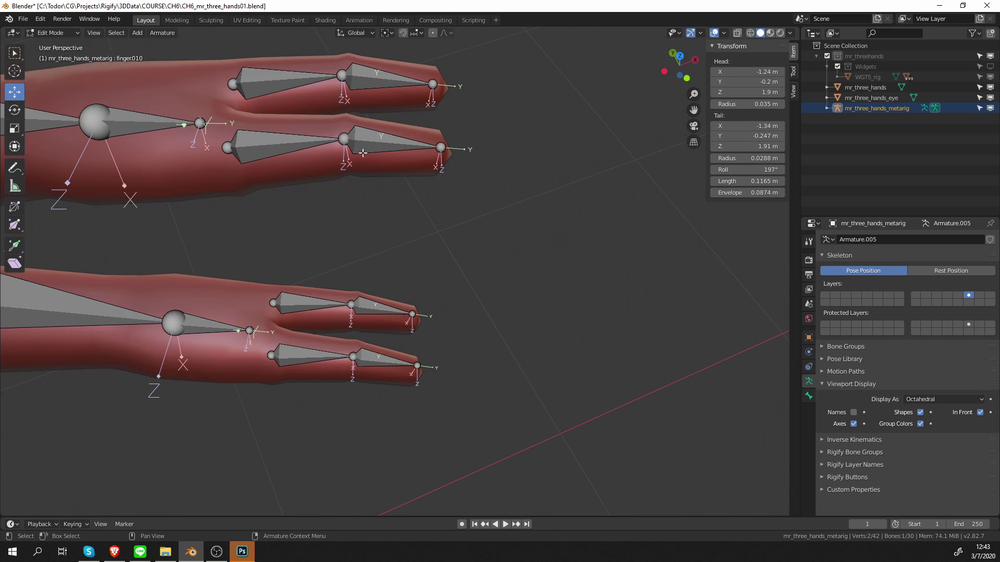
pyautogui.moveTo(393, 282); pyautogui.dragTo(377, 236, button='middle')
pyautogui.scroll(-7, 377, 183)
pyautogui.keyDown('shift'); pyautogui.moveTo(377, 183); pyautogui.dragTo(370, 237, button='middle'); pyautogui.keyUp('shift')
pyautogui.scroll(6, 492, 374)
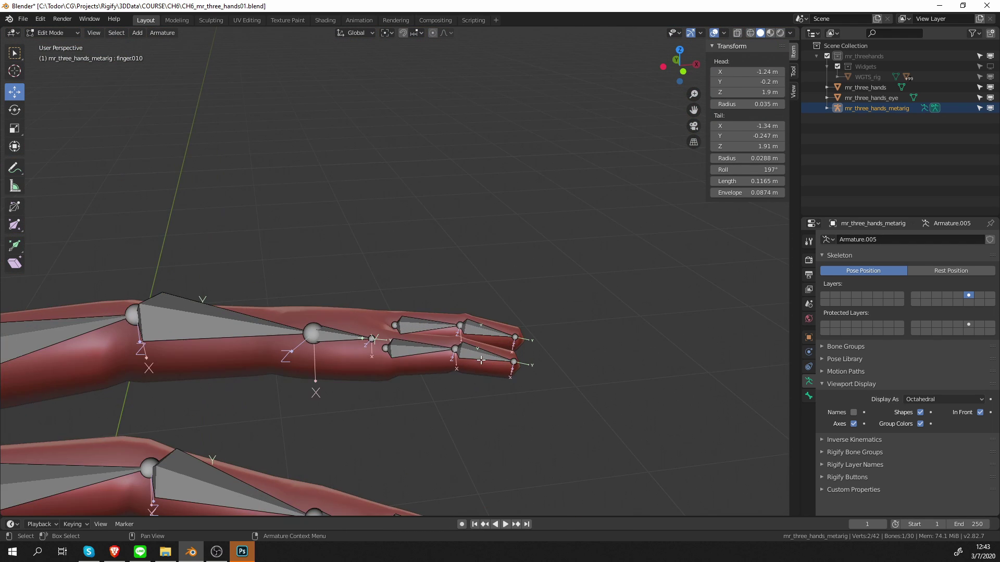
pyautogui.keyDown('shift'); pyautogui.moveTo(492, 374); pyautogui.dragTo(466, 331, button='middle'); pyautogui.keyUp('shift')
pyautogui.moveTo(466, 330); pyautogui.dragTo(422, 244, button='middle')
pyautogui.scroll(2, 456, 284)
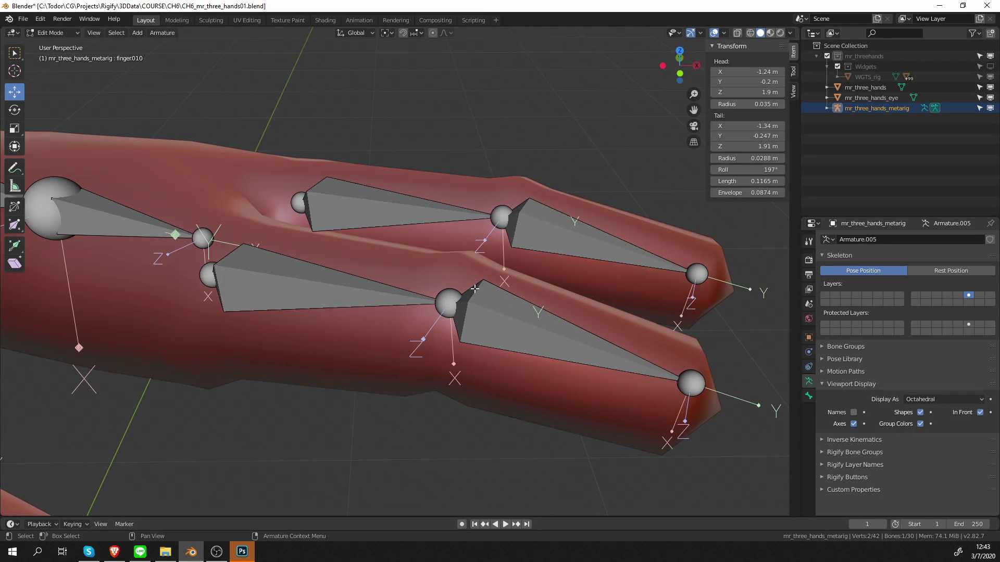
pyautogui.scroll(3, 446, 316)
pyautogui.keyDown('shift'); pyautogui.moveTo(437, 156); pyautogui.dragTo(397, 272, button='middle'); pyautogui.keyUp('shift')
pyautogui.scroll(-4, 399, 276)
pyautogui.keyDown('shift'); pyautogui.moveTo(419, 365); pyautogui.dragTo(411, 345, button='middle'); pyautogui.keyUp('shift')
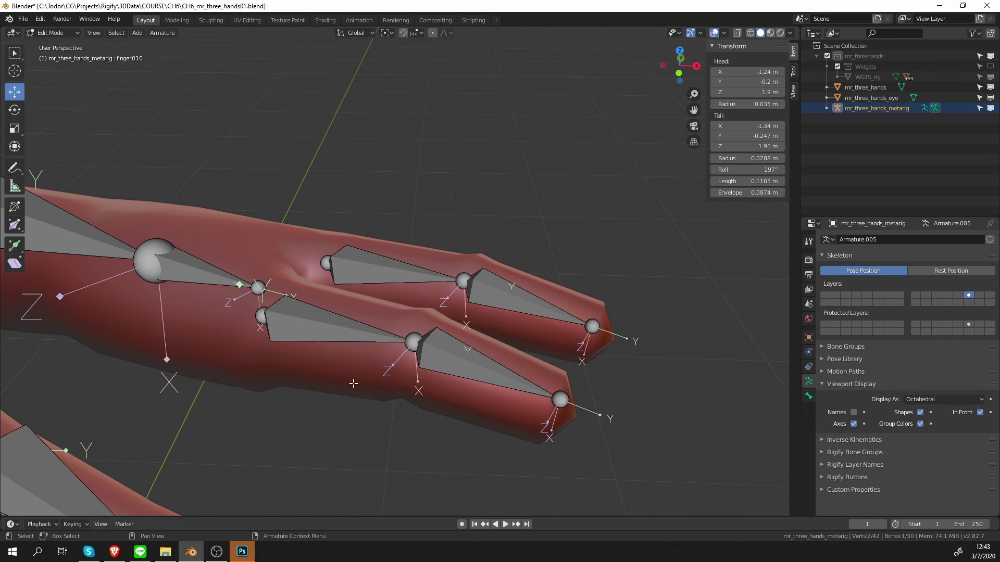
# - Readjust the roll of the single hand's front finger base bone so its Z axis points sideways across the finger
pyautogui.scroll(-8, 364, 385)
pyautogui.keyDown('shift'); pyautogui.moveTo(193, 371); pyautogui.dragTo(513, 318, button='middle'); pyautogui.keyUp('shift')
pyautogui.keyDown('shift'); pyautogui.moveTo(249, 333); pyautogui.dragTo(521, 304, button='middle'); pyautogui.keyUp('shift')
pyautogui.scroll(4, 392, 220)
pyautogui.moveTo(392, 219); pyautogui.dragTo(399, 247, button='middle')
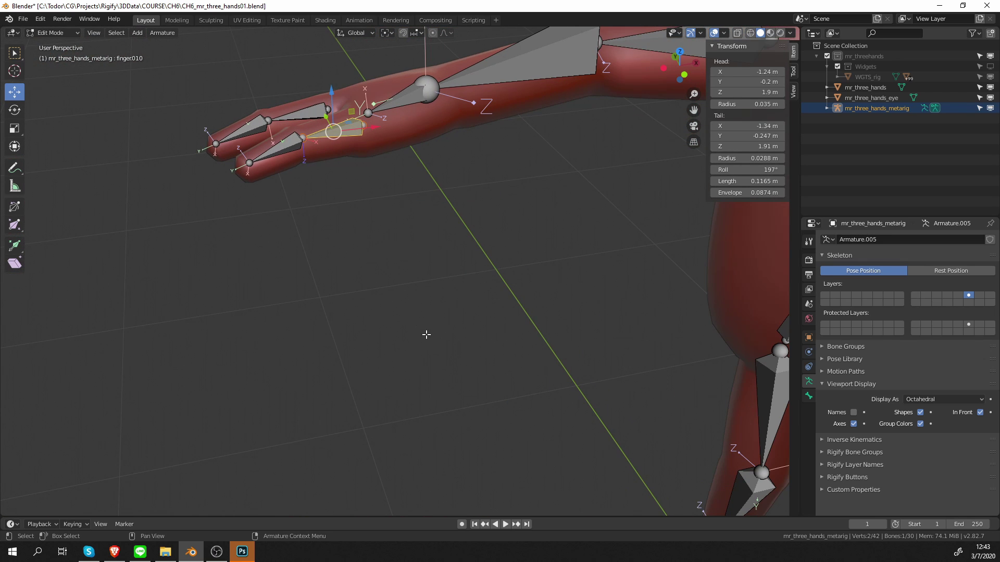
pyautogui.moveTo(426, 334); pyautogui.dragTo(458, 365, button='middle')
pyautogui.keyDown('shift'); pyautogui.moveTo(358, 123); pyautogui.dragTo(403, 235, button='middle'); pyautogui.keyUp('shift')
pyautogui.scroll(5, 402, 234)
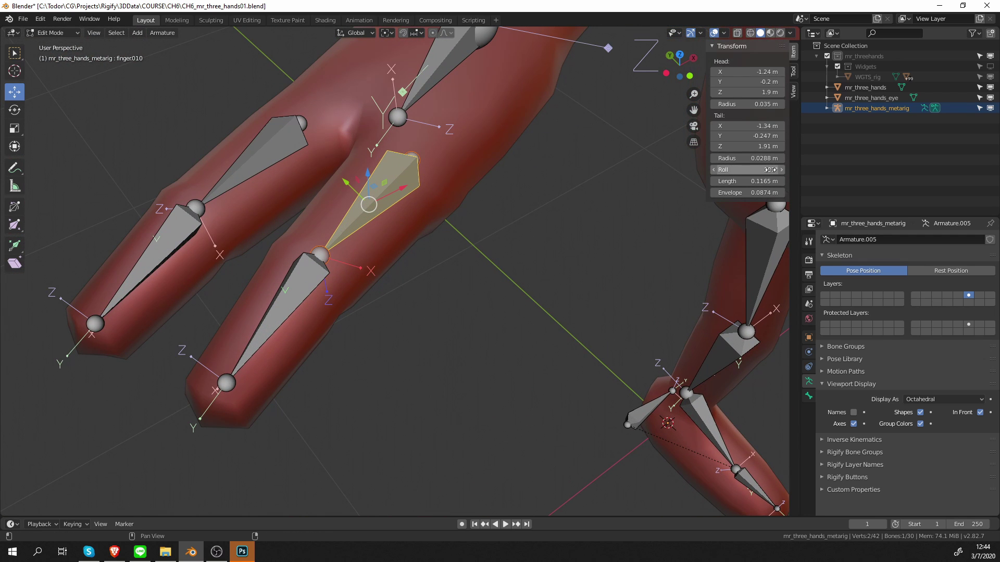
pyautogui.moveTo(770, 170); pyautogui.dragTo(729, 170)
# - Set the roll of the single hand's front fingertip bone to 80°
pyautogui.click(284, 291)
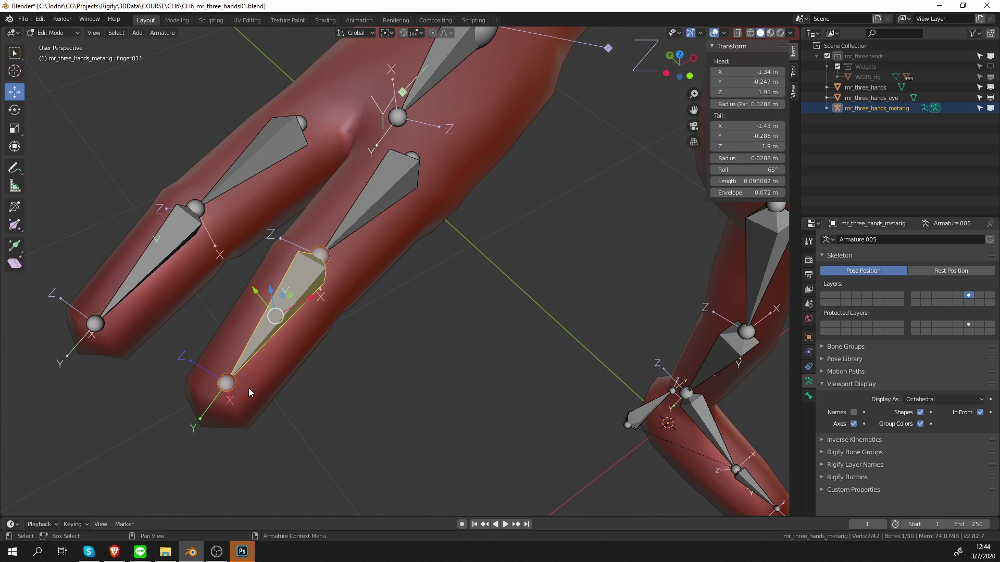
pyautogui.moveTo(249, 388); pyautogui.dragTo(308, 326, button='middle')
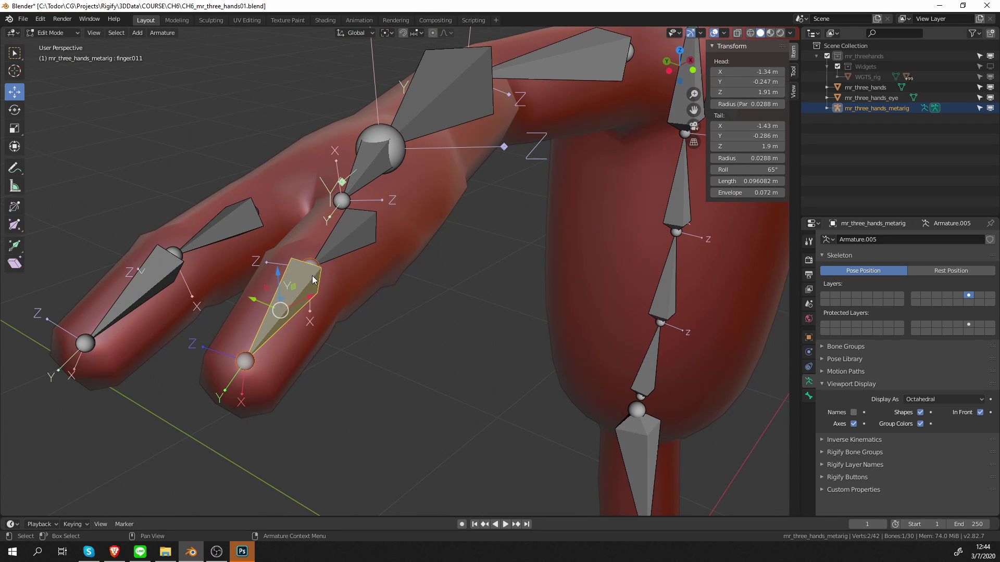
pyautogui.moveTo(312, 279); pyautogui.dragTo(308, 280, button='middle')
pyautogui.moveTo(765, 170); pyautogui.dragTo(773, 170)
pyautogui.moveTo(348, 296); pyautogui.dragTo(367, 308, button='middle')
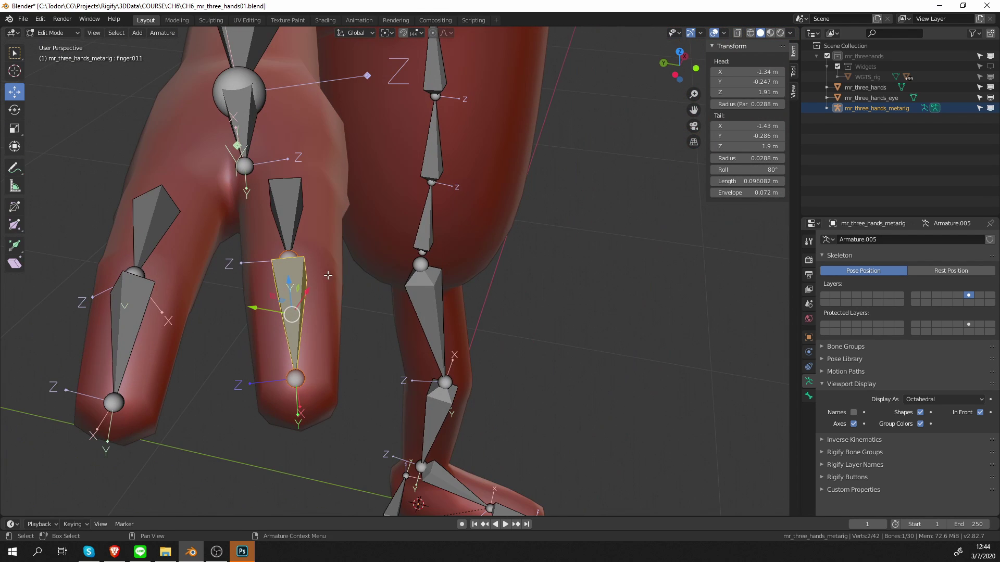
pyautogui.moveTo(328, 275); pyautogui.dragTo(306, 254, button='middle')
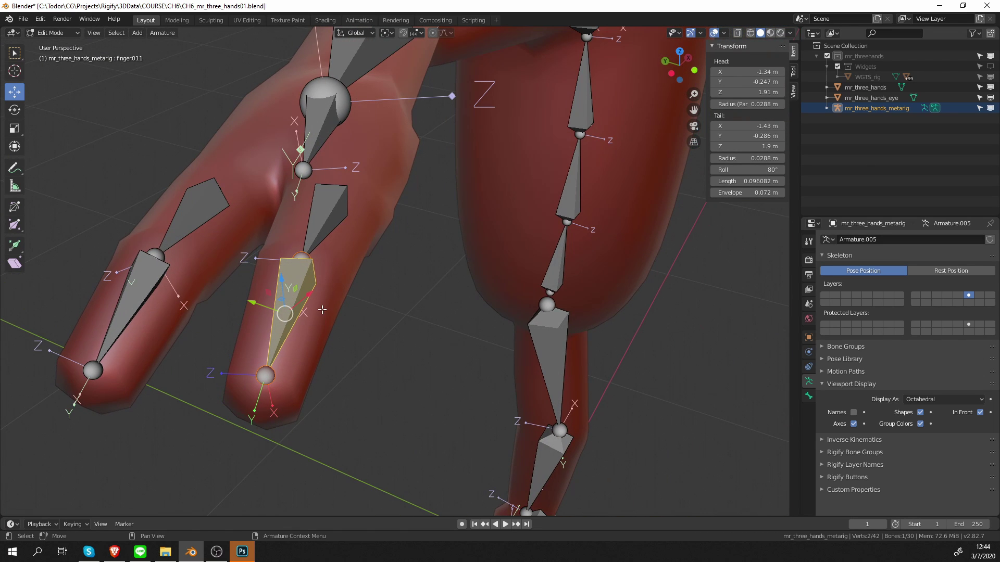
# - Set the roll of the single hand's rear finger base bone to 94°
pyautogui.click(192, 217)
pyautogui.moveTo(195, 219); pyautogui.dragTo(212, 224, button='middle')
pyautogui.moveTo(751, 170); pyautogui.dragTo(739, 170)
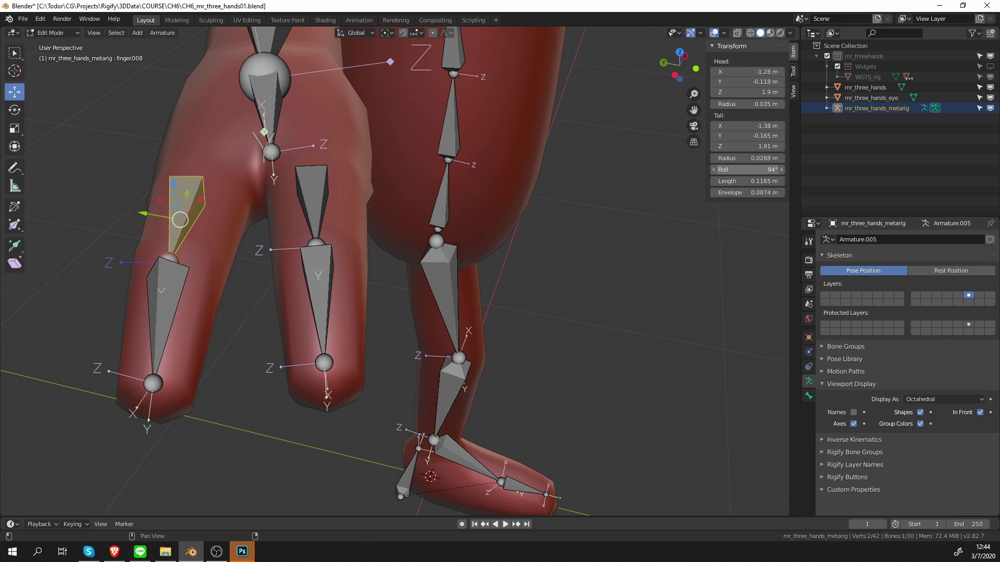
# - Set the roll of the single hand's rear fingertip bone to 69°
pyautogui.click(172, 304)
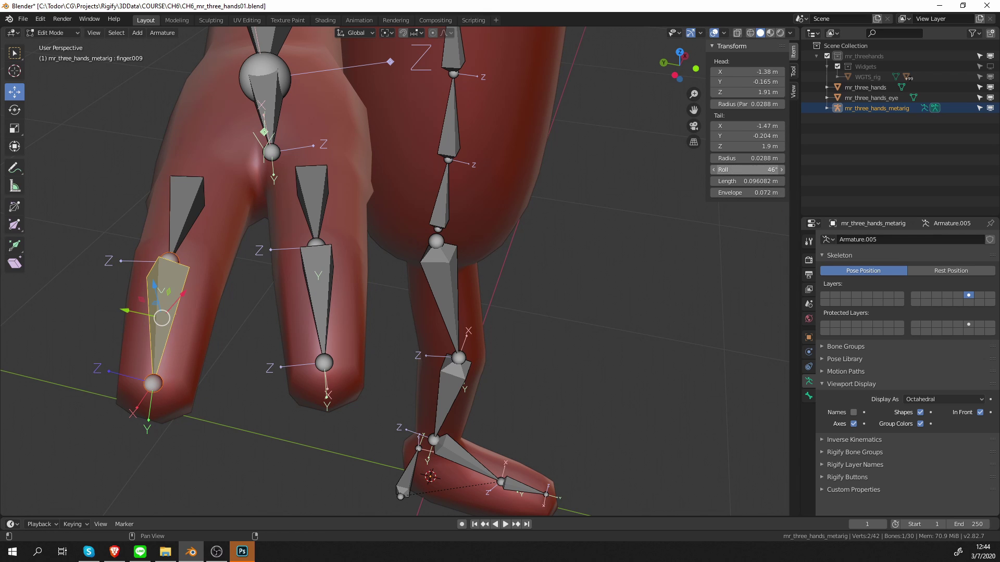
pyautogui.moveTo(747, 170); pyautogui.dragTo(747, 170)
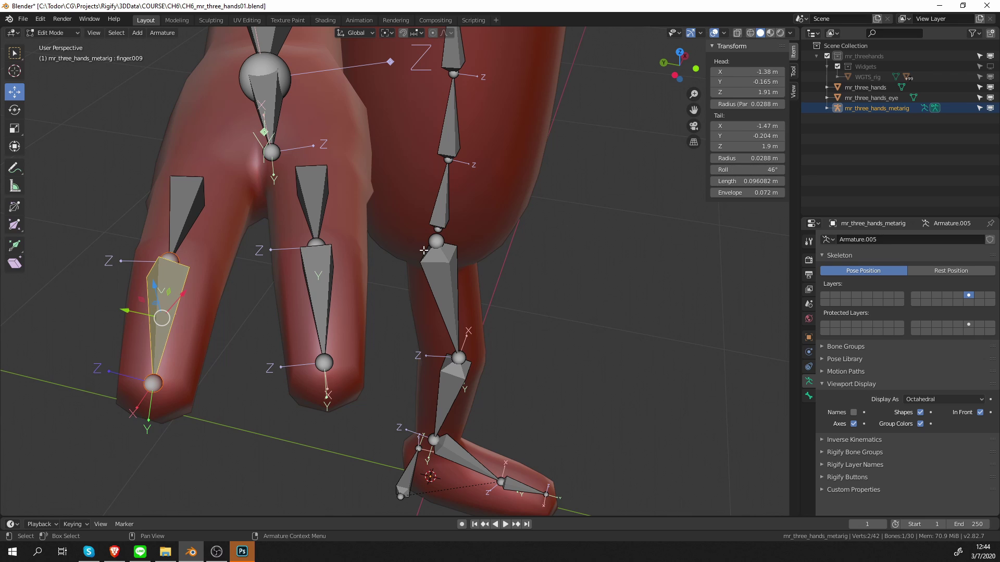
pyautogui.keyDown('shift'); pyautogui.moveTo(345, 263); pyautogui.dragTo(360, 264, button='middle'); pyautogui.keyUp('shift')
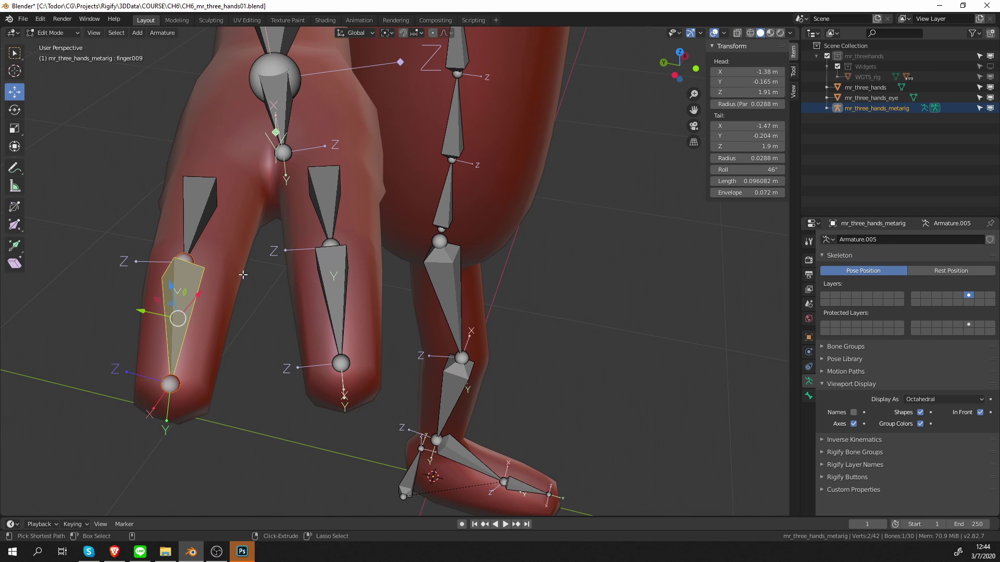
pyautogui.hotkey('ctrl', 'r')
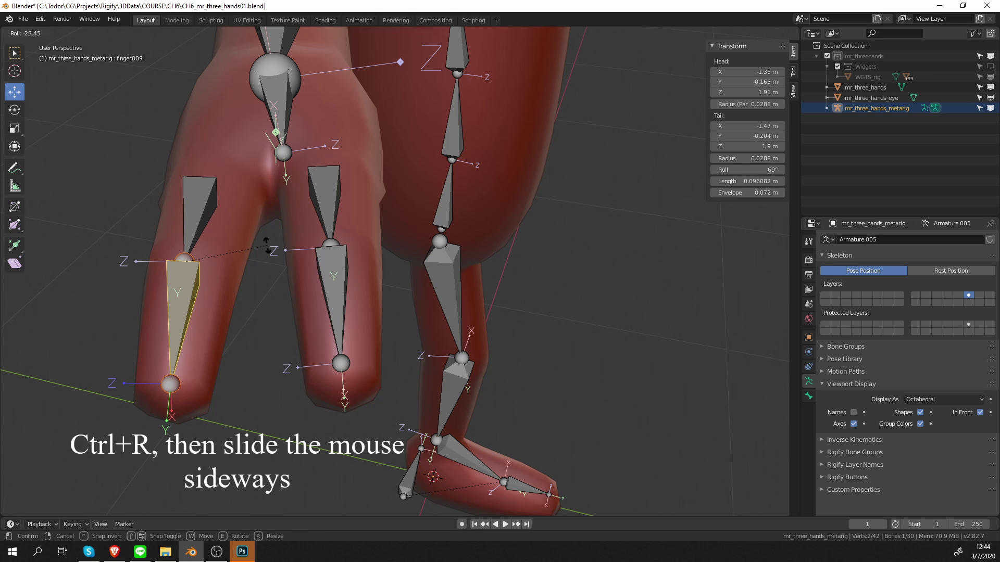
pyautogui.click(267, 245)
# - Add a spines.super_head Rigify sample to the metarig in Edit Mode, filtering the sample list by "head"
pyautogui.moveTo(267, 245); pyautogui.dragTo(418, 251, button='middle')
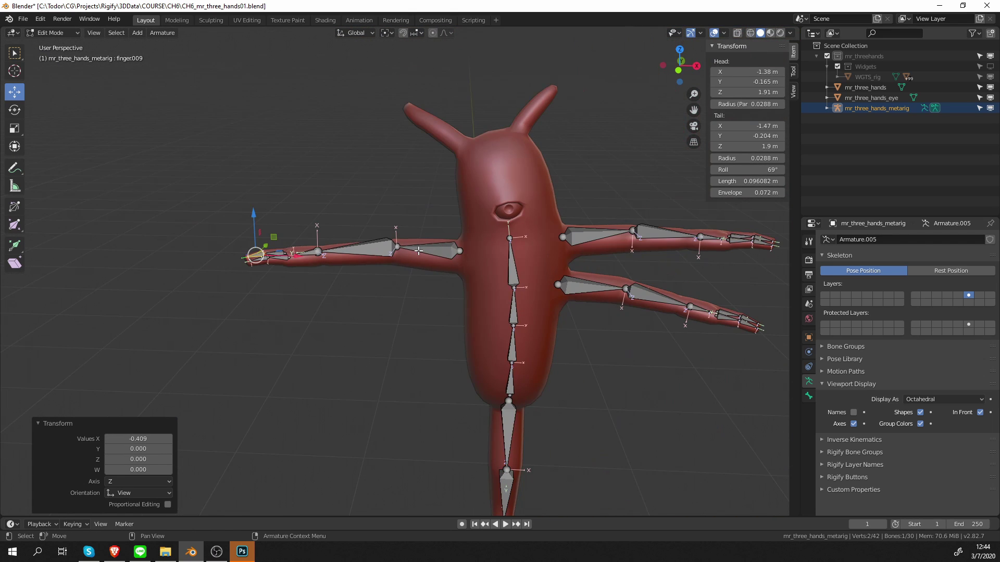
pyautogui.press('KP_1')
pyautogui.keyDown('shift'); pyautogui.moveTo(520, 249); pyautogui.dragTo(440, 224, button='middle'); pyautogui.keyUp('shift')
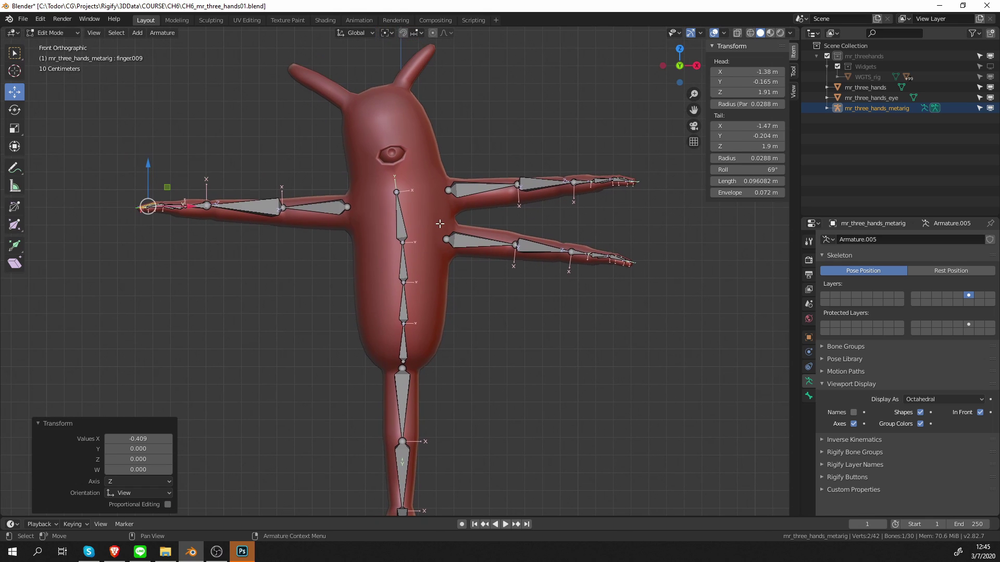
pyautogui.hotkey('ctrl', 'Tab')
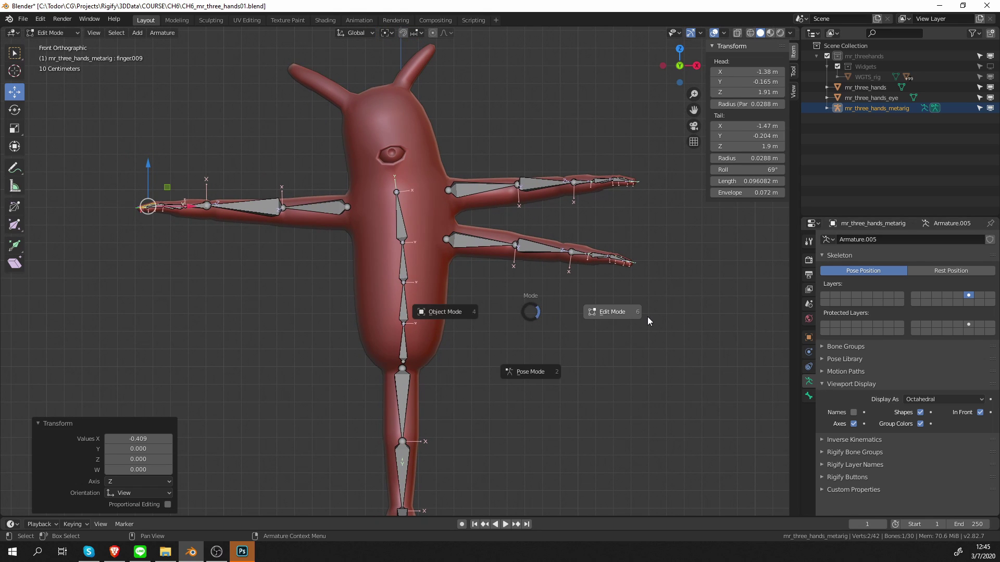
pyautogui.click(648, 321)
pyautogui.click(857, 477)
pyautogui.scroll(-5, 885, 450)
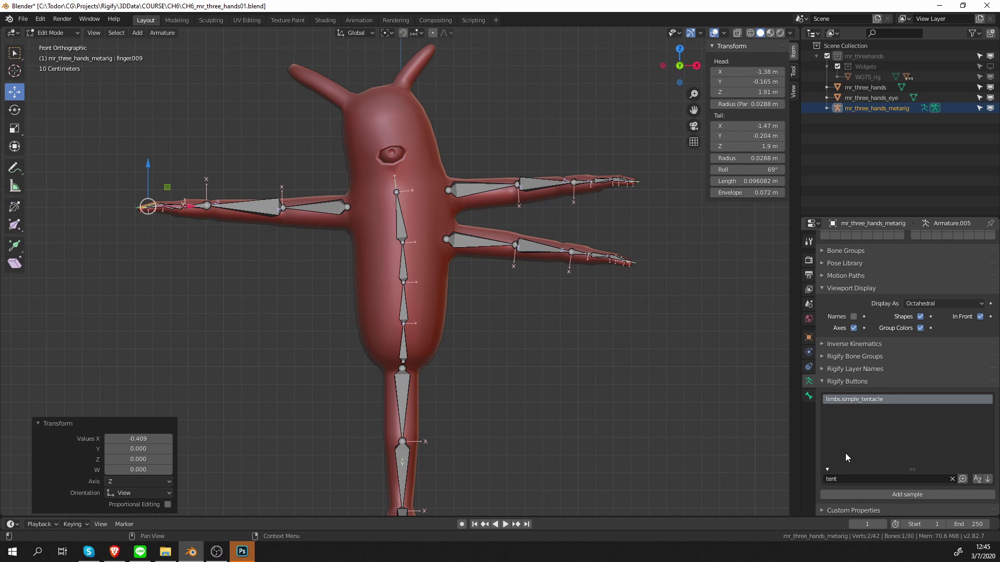
pyautogui.click(864, 479)
pyautogui.press('BackSpace')
pyautogui.write('head')
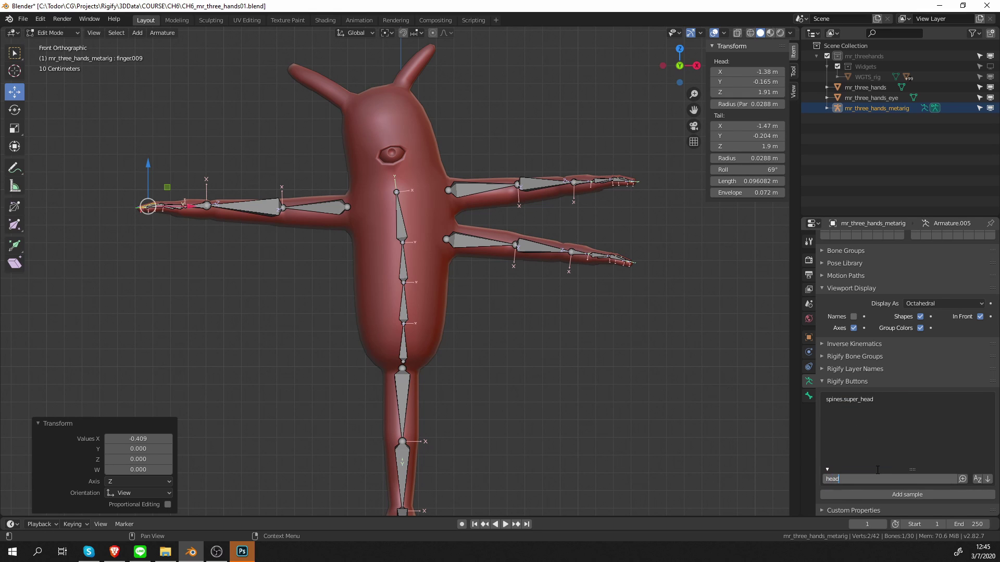
pyautogui.press('Return')
pyautogui.click(864, 399)
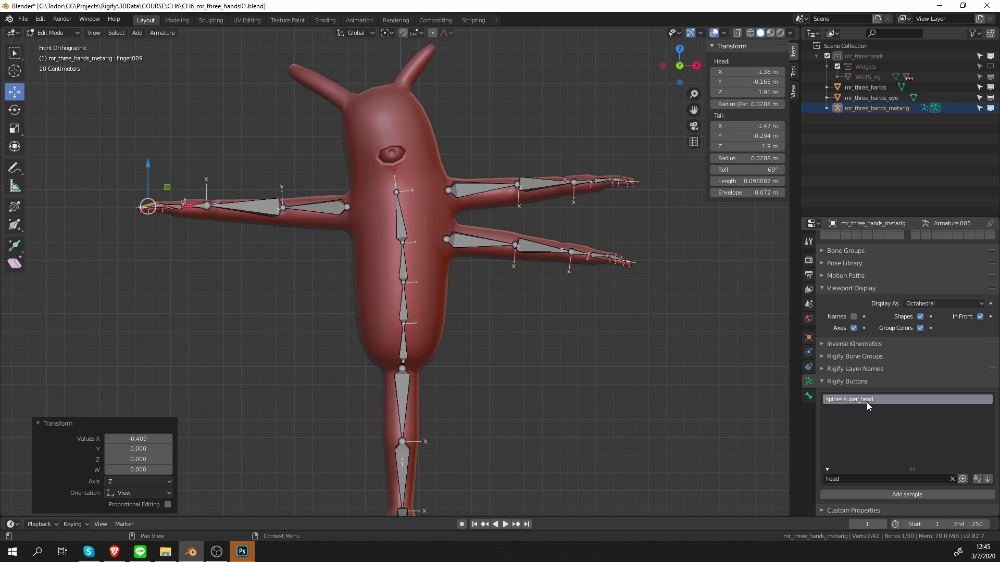
pyautogui.click(907, 495)
# - Fit the new head and neck chain inside the character's head at about double size, with the head bone's tip at the crown between the horns
pyautogui.press('KP_Decimal')
pyautogui.press('g')
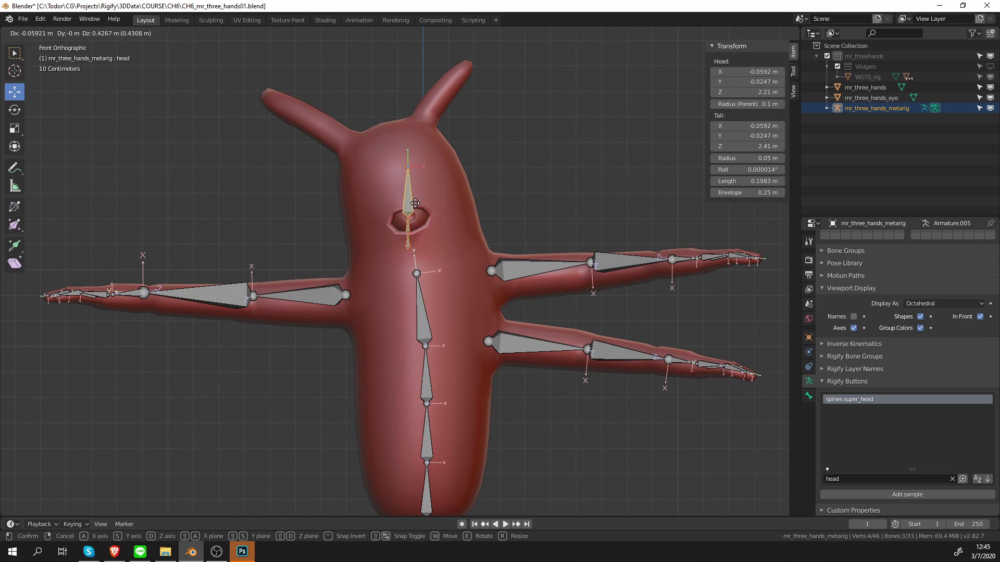
pyautogui.click(448, 238)
pyautogui.press('KP_Decimal')
pyautogui.press('s')
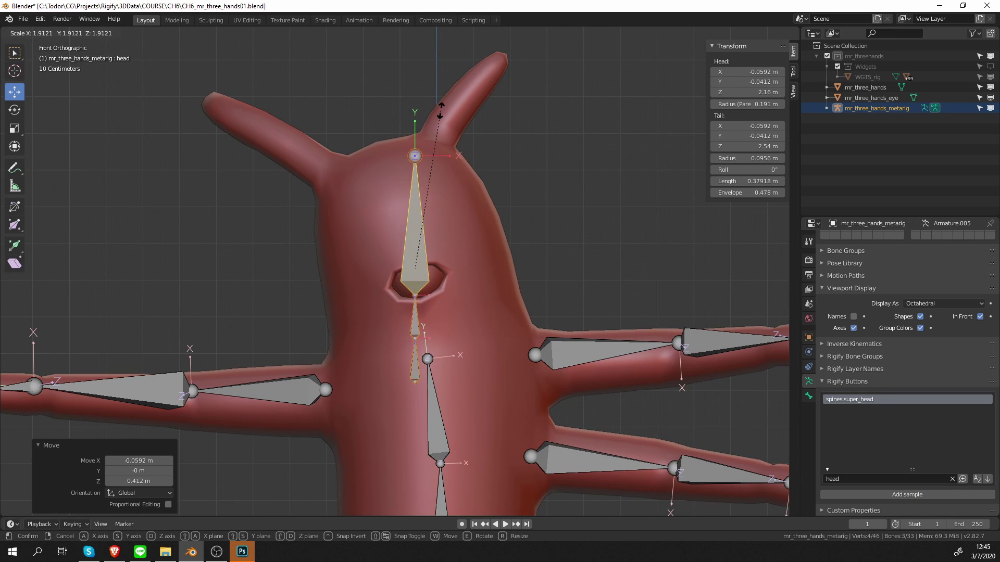
pyautogui.click(412, 146)
pyautogui.press('g')
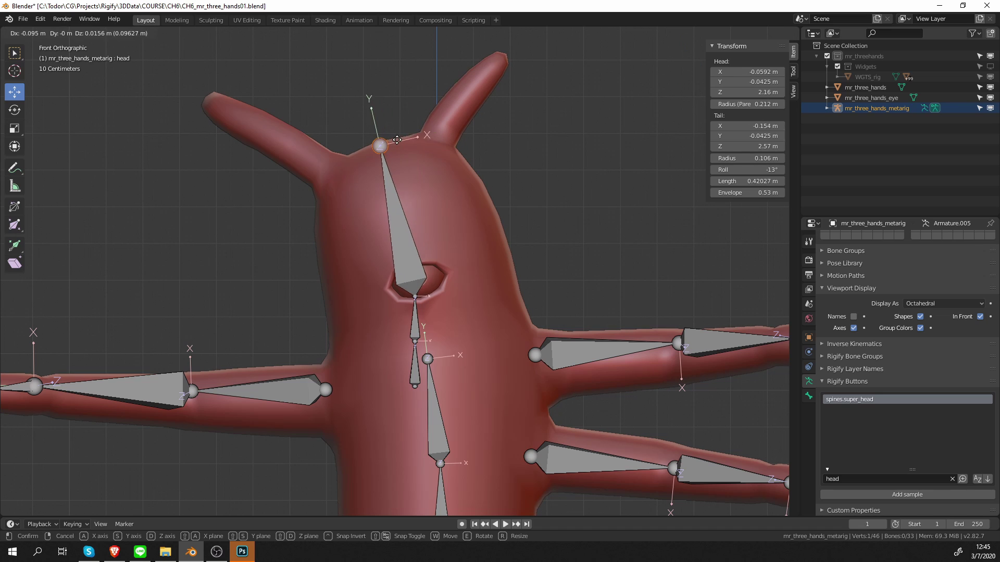
pyautogui.click(393, 149)
# - Dissolve the joint between the two neck bones to merge them into a single neck bone
pyautogui.scroll(2, 399, 373)
pyautogui.click(424, 365)
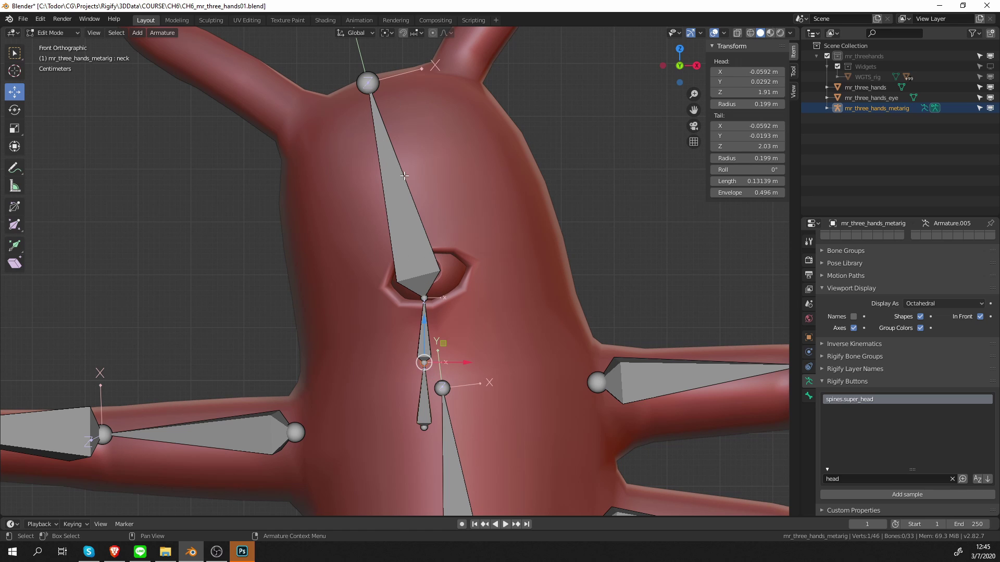
pyautogui.scroll(2, 404, 176)
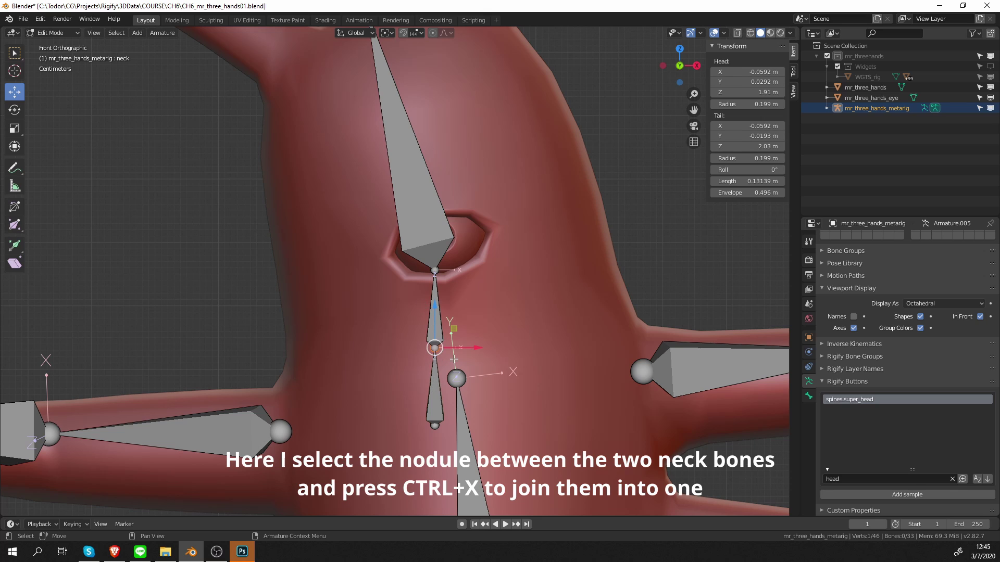
pyautogui.hotkey('ctrl', 'x')
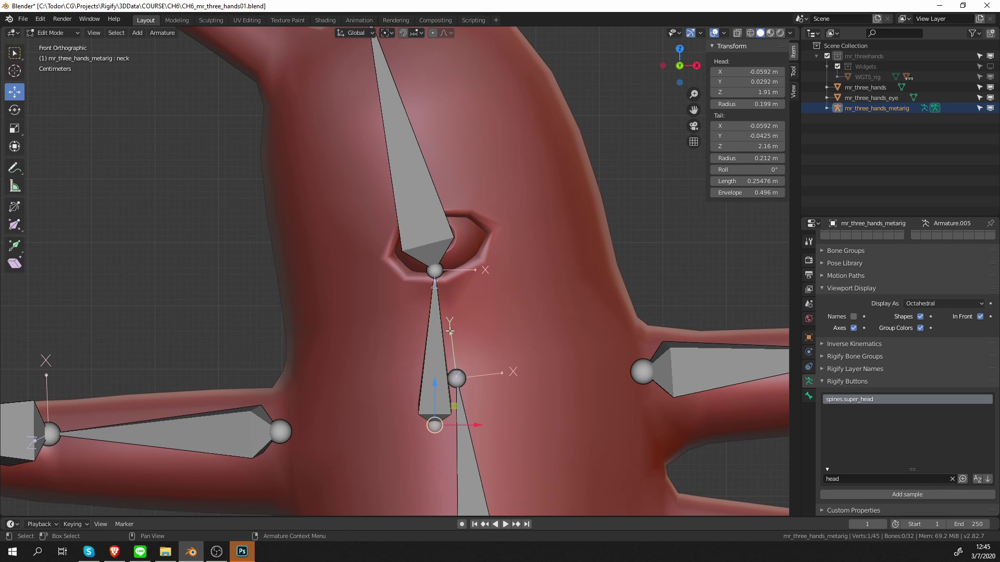
# - Shorten the neck bone by raising its base to just above the spine's tip and lowering the neck-head joint below the eye
pyautogui.keyDown('shift'); pyautogui.moveTo(421, 224); pyautogui.dragTo(426, 282, button='middle'); pyautogui.keyUp('shift')
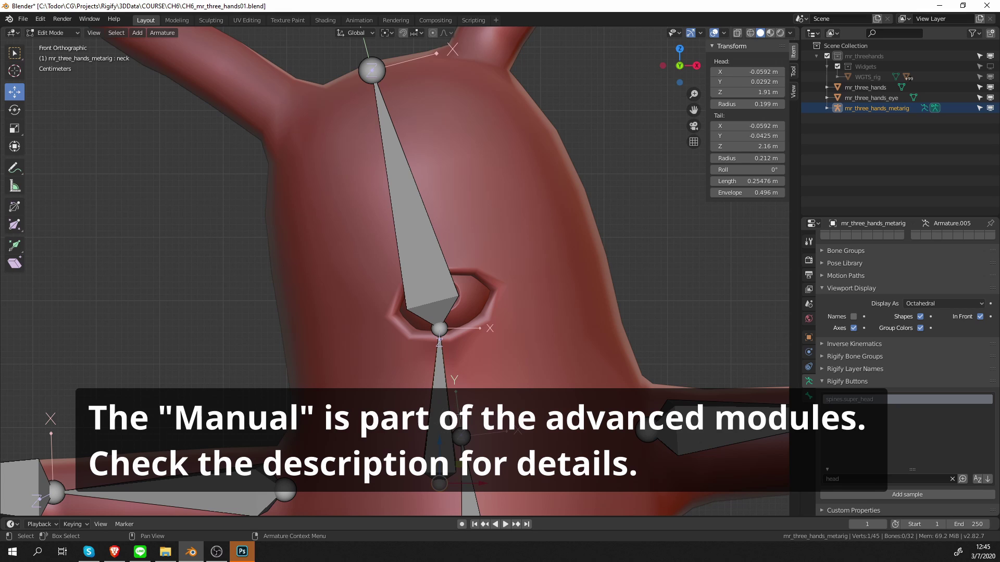
pyautogui.moveTo(440, 470); pyautogui.dragTo(455, 411)
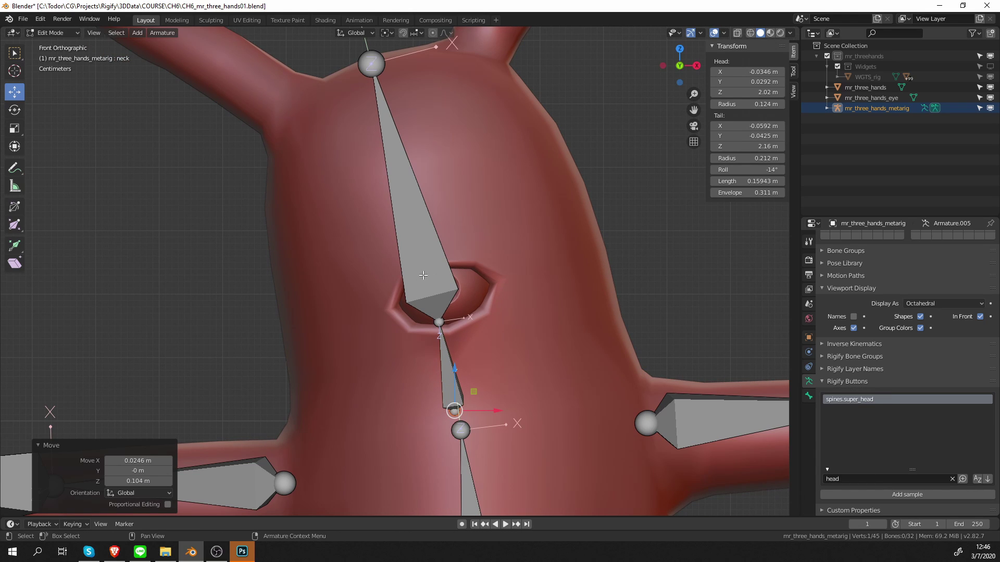
pyautogui.moveTo(438, 319); pyautogui.dragTo(452, 365)
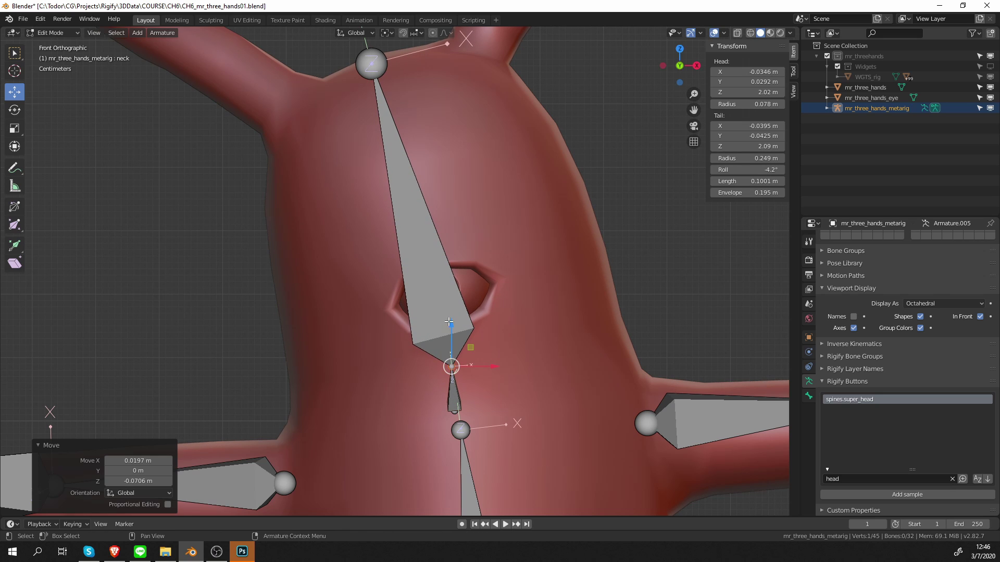
# - Snap the base joint of the neck bone onto the tip of the uppermost spine bone using the 3D cursor
pyautogui.click(465, 393)
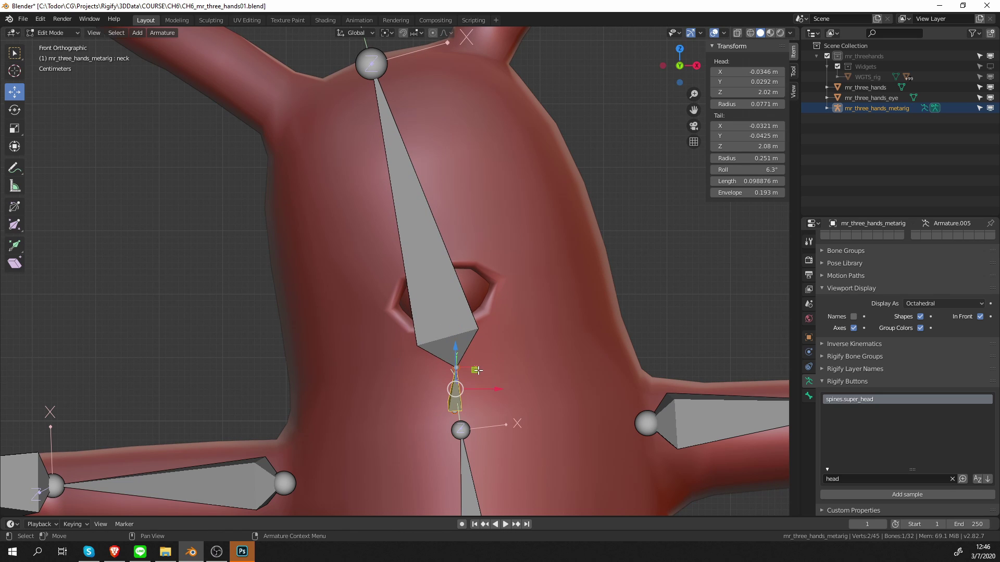
pyautogui.moveTo(477, 370); pyautogui.dragTo(487, 359, button='middle')
pyautogui.scroll(1, 492, 358)
pyautogui.click(521, 372)
pyautogui.keyDown('shift'); pyautogui.moveTo(535, 414); pyautogui.dragTo(530, 395, button='middle'); pyautogui.keyUp('shift')
pyautogui.scroll(1, 530, 396)
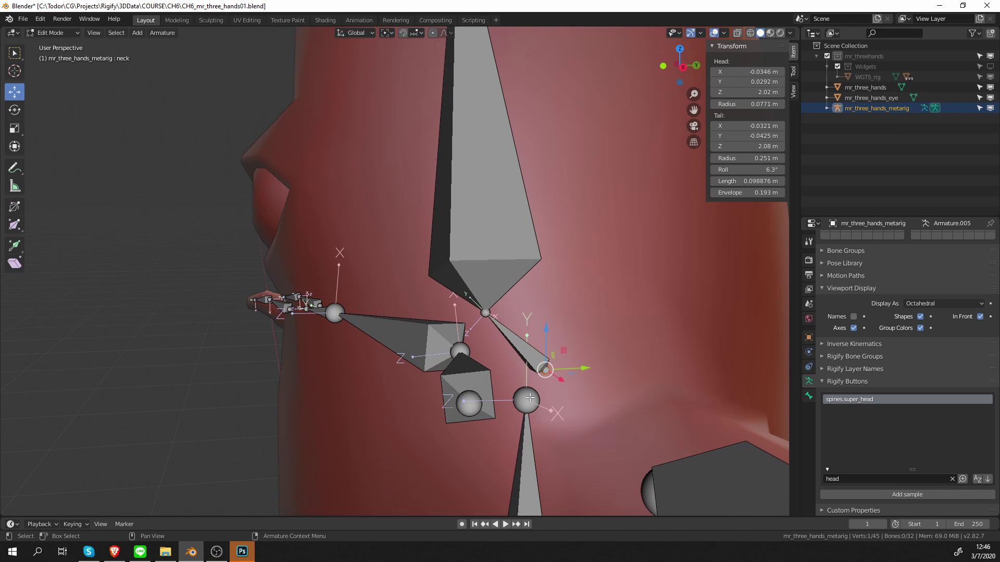
pyautogui.click(530, 398)
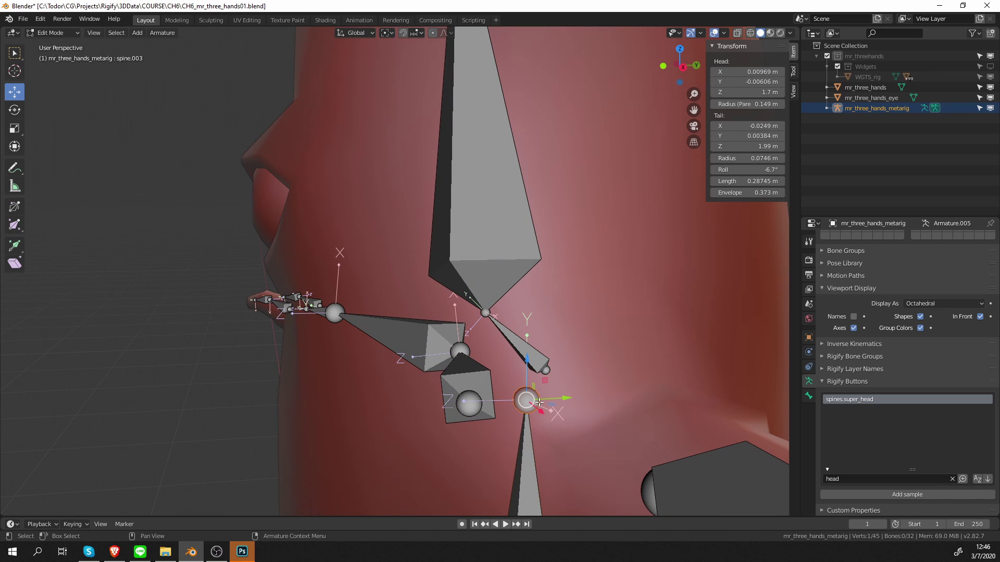
pyautogui.hotkey('shift', 's')
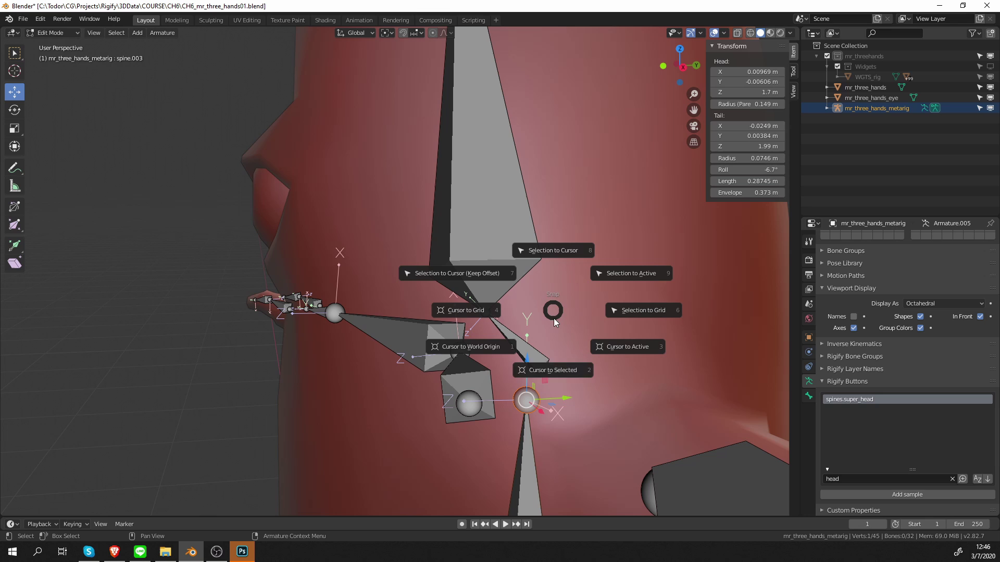
pyautogui.click(555, 370)
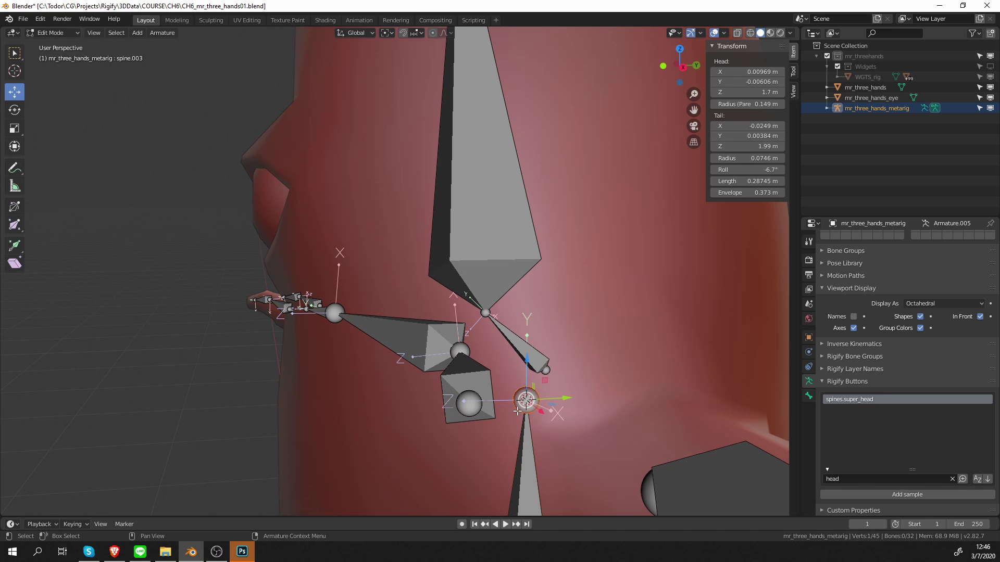
pyautogui.click(545, 369)
pyautogui.hotkey('shift', 's')
pyautogui.click(551, 306)
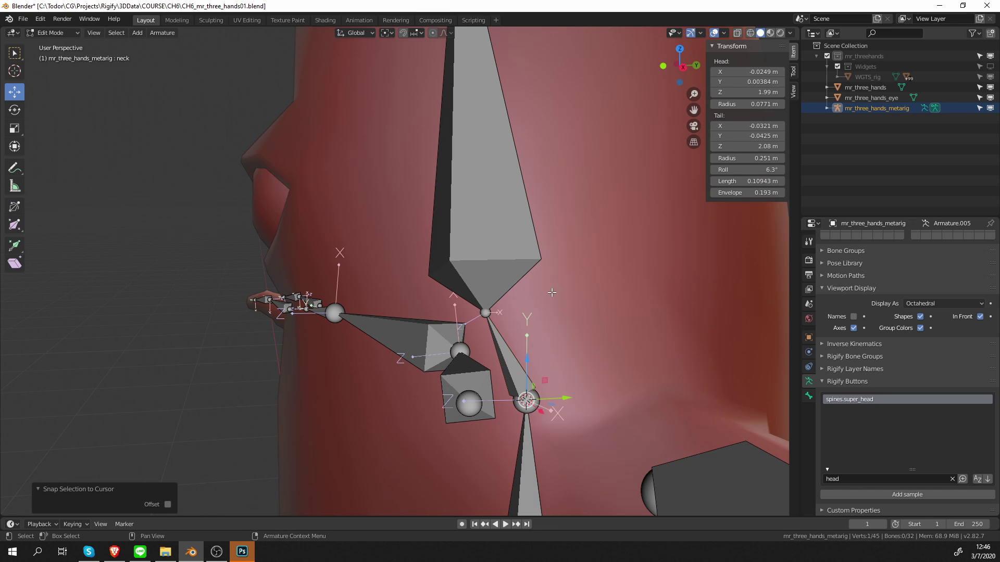
# - Enable Connect chain in the Rigify Type options of the neck bone in Pose Mode
pyautogui.keyDown('shift'); pyautogui.moveTo(533, 382); pyautogui.dragTo(526, 360, button='middle'); pyautogui.keyUp('shift')
pyautogui.moveTo(521, 354); pyautogui.dragTo(550, 355, button='middle')
pyautogui.scroll(-3, 550, 356)
pyautogui.hotkey('ctrl', 'Tab')
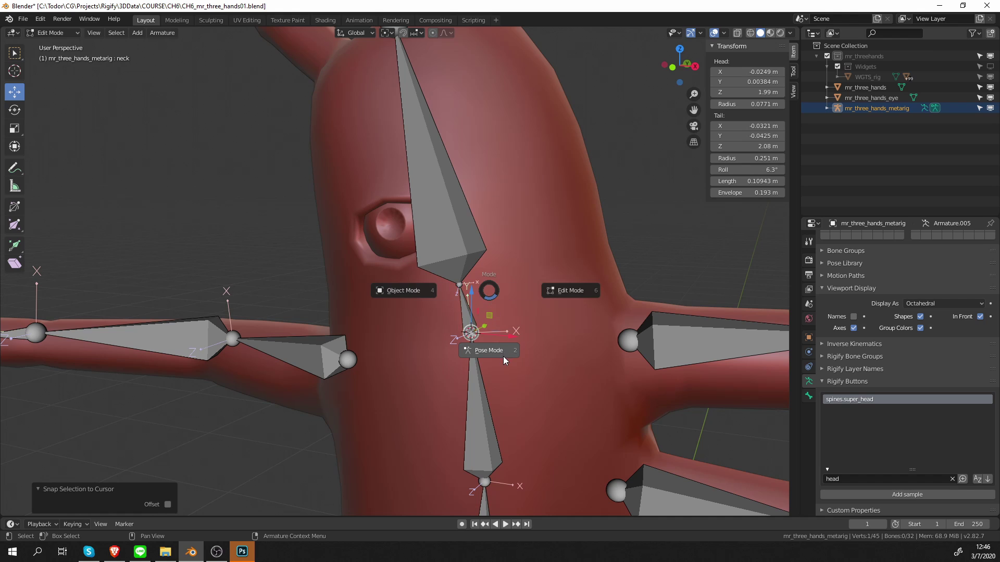
pyautogui.click(502, 356)
pyautogui.click(470, 302)
pyautogui.click(808, 396)
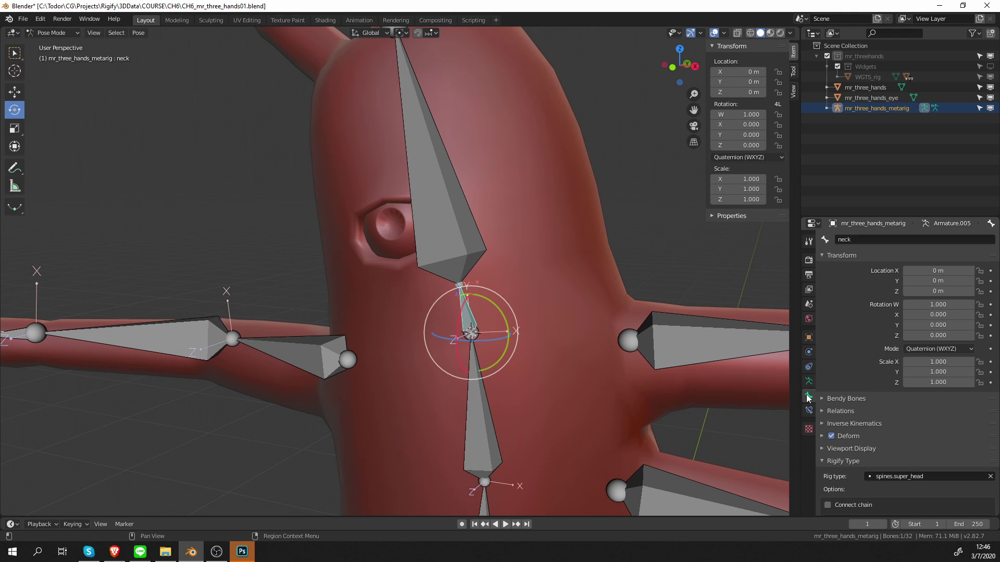
pyautogui.scroll(-3, 905, 467)
pyautogui.scroll(-1, 882, 440)
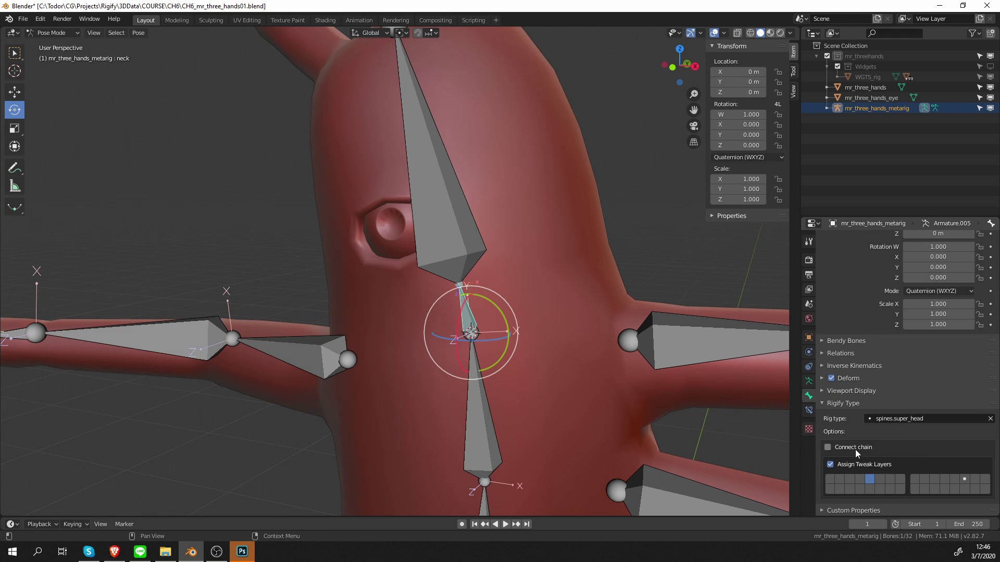
pyautogui.click(826, 449)
# - Return the metarig to Edit Mode and add a new single bone at the 3D cursor
pyautogui.moveTo(406, 272); pyautogui.dragTo(470, 292, button='middle')
pyautogui.press('KP_1')
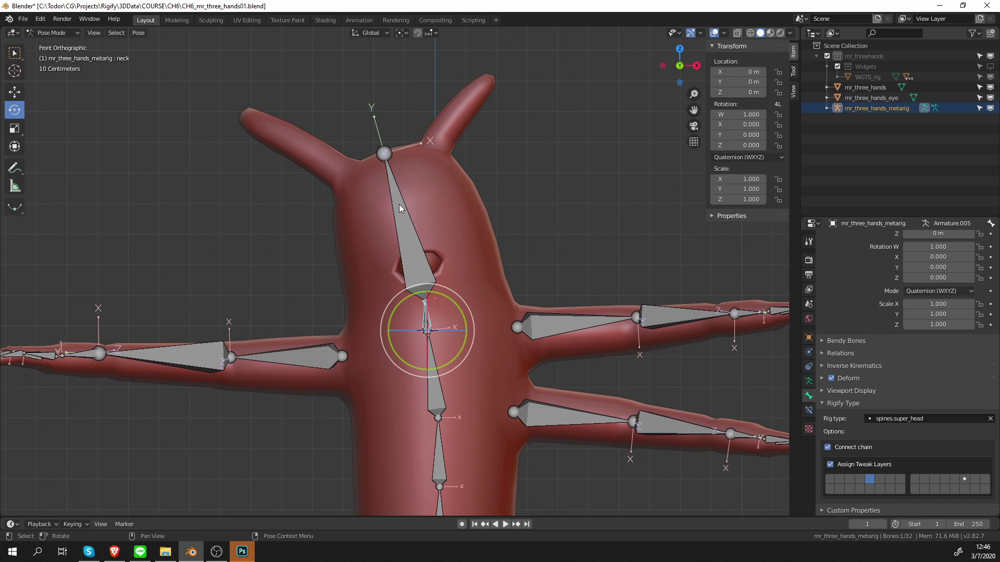
pyautogui.scroll(-2, 399, 205)
pyautogui.scroll(-2, 472, 345)
pyautogui.scroll(2, 440, 159)
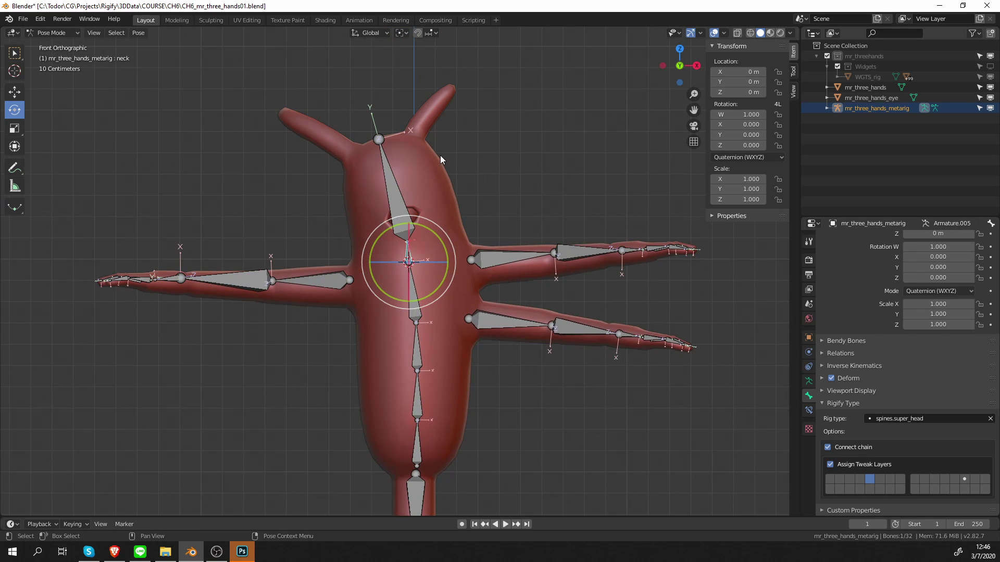
pyautogui.scroll(1, 440, 159)
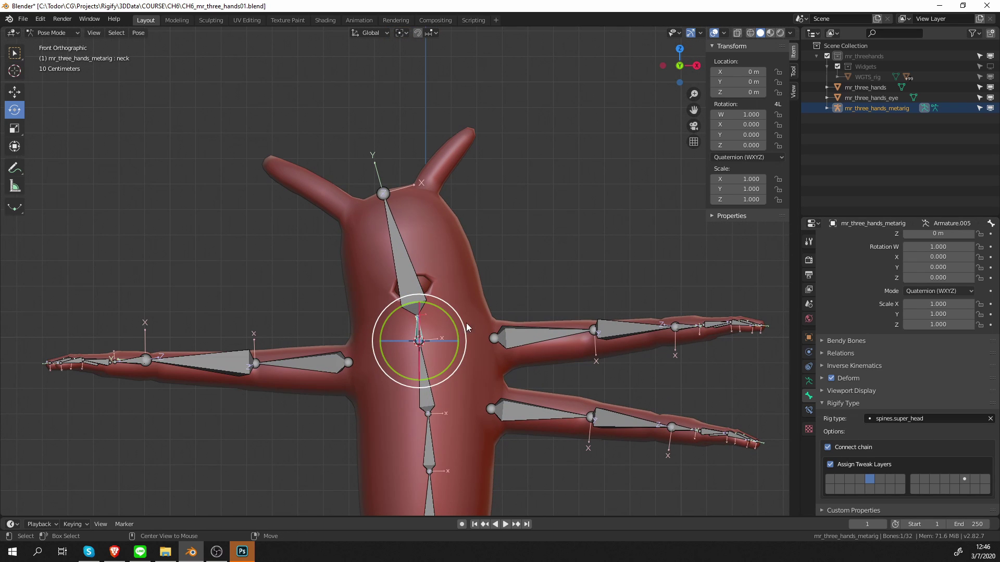
pyautogui.hotkey('ctrl', 'Tab')
pyautogui.click(567, 325)
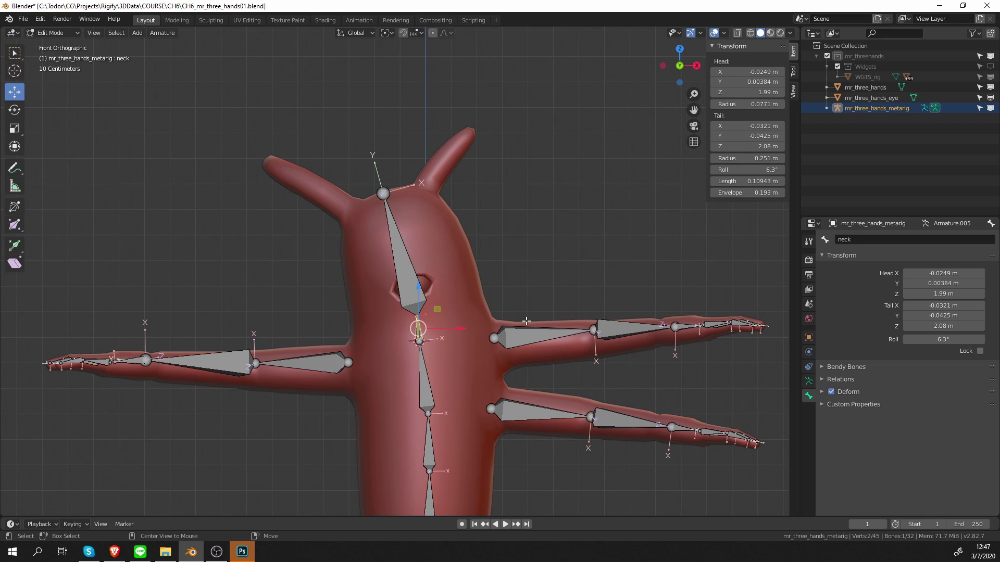
pyautogui.hotkey('shift', 'a')
pyautogui.click(430, 287)
# - Fit the new bone inside the shorter, more upright horn from base to tip, about 0.29 m long
pyautogui.press('g')
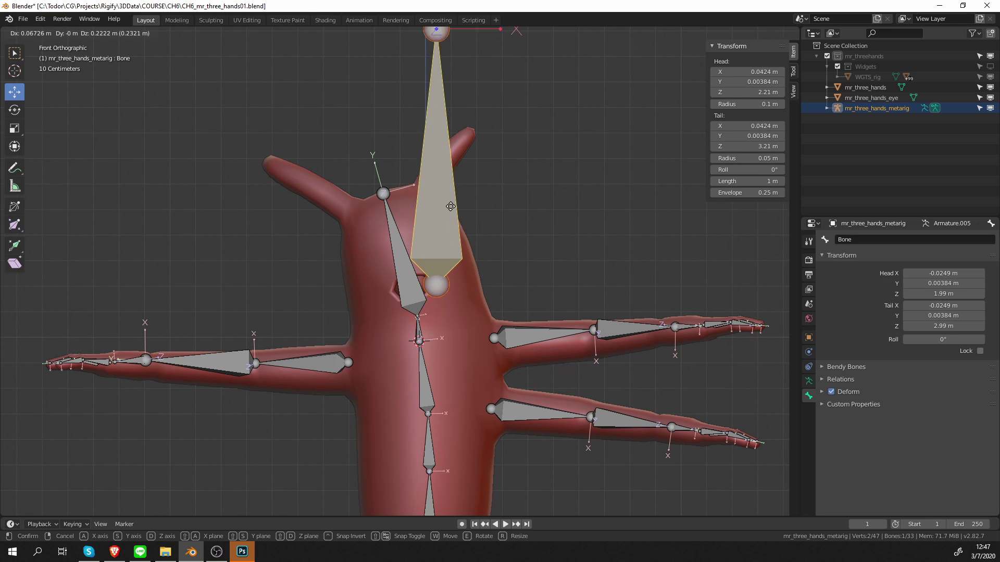
pyautogui.click(449, 124)
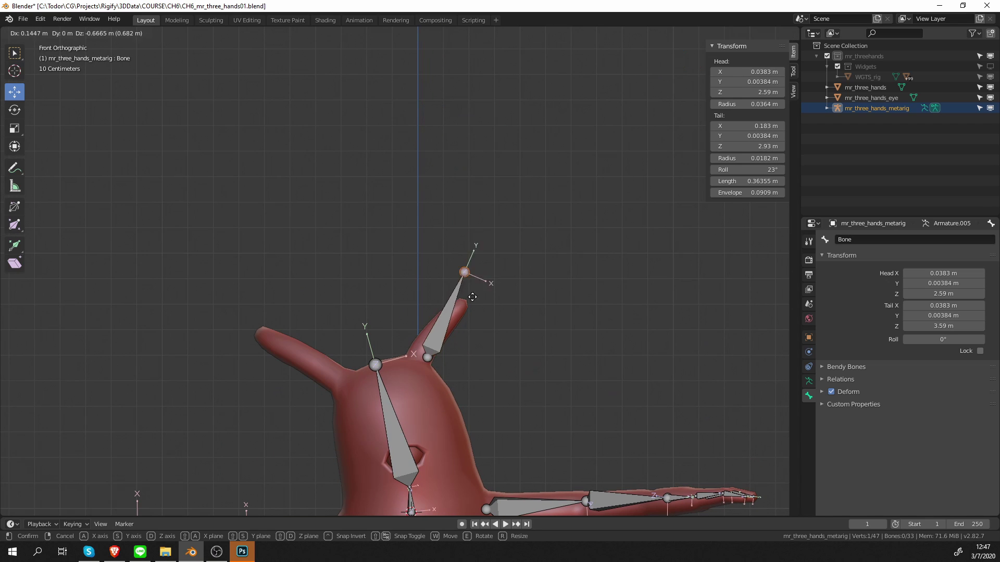
pyautogui.press('g')
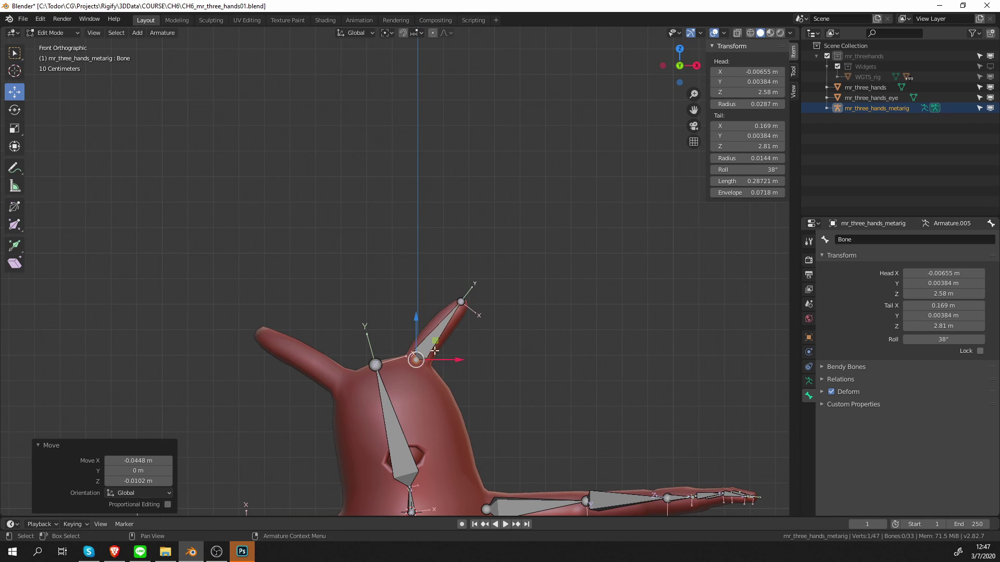
# - Shorten the upright horn's bone to about 0.13 m and rename it tentacle.L
pyautogui.click(471, 382)
pyautogui.press('F2')
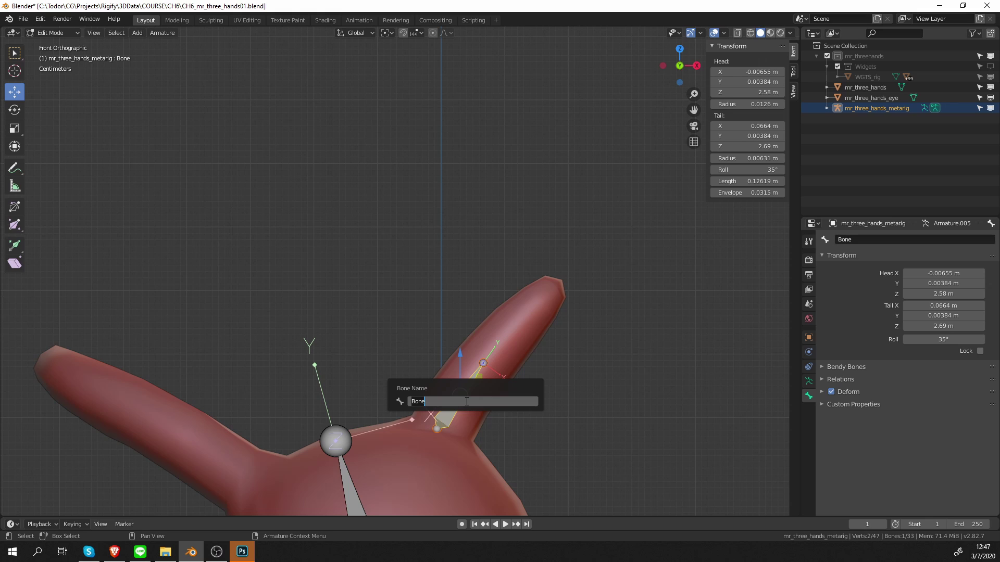
pyautogui.write('tentacle.L')
pyautogui.press('Return')
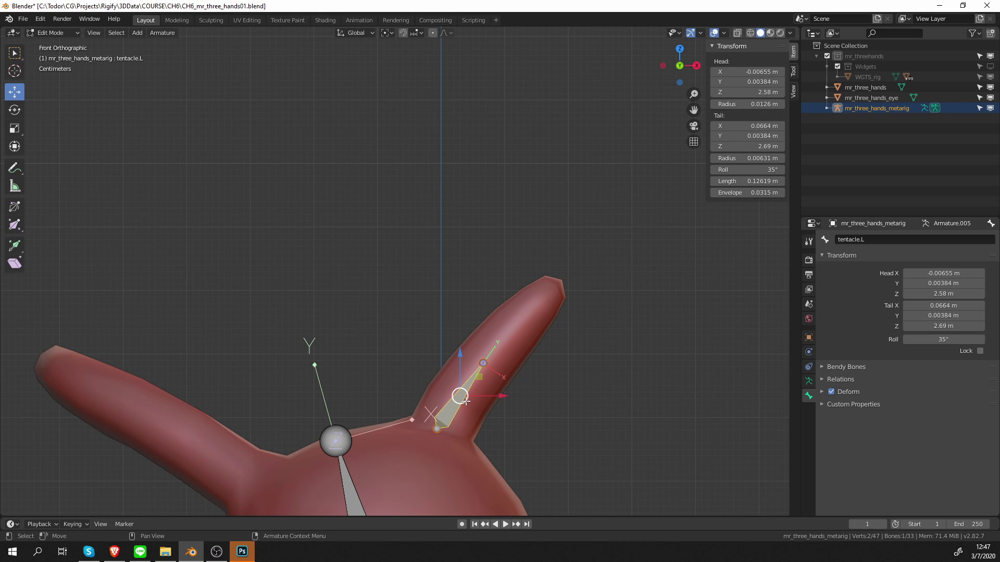
# - Shorten tentacle.L to about 0.10 m and extrude two more bones from its end up to the upright horn's tip
pyautogui.press('g')
pyautogui.click(474, 374)
pyautogui.press('e')
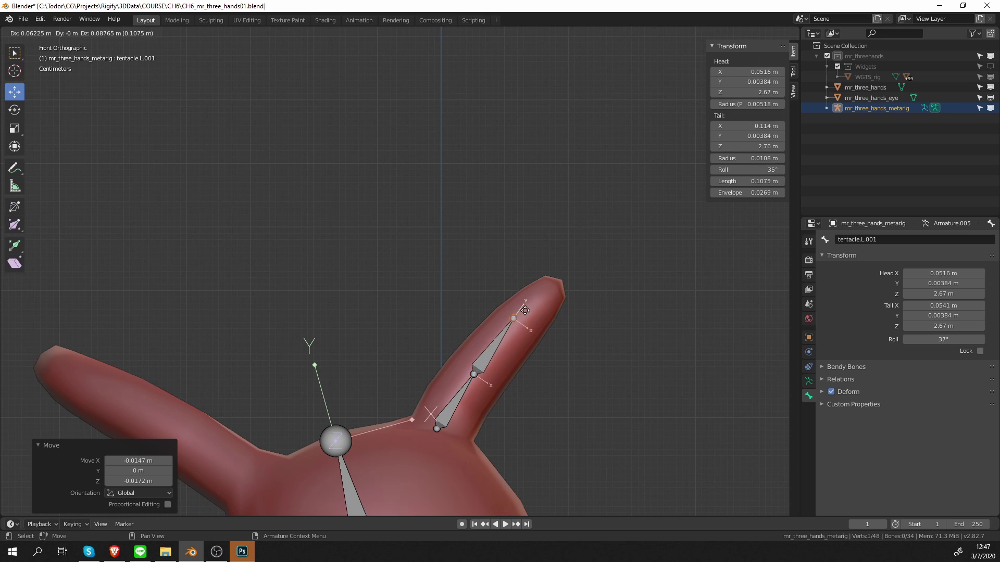
pyautogui.click(511, 326)
pyautogui.press('e')
pyautogui.click(571, 278)
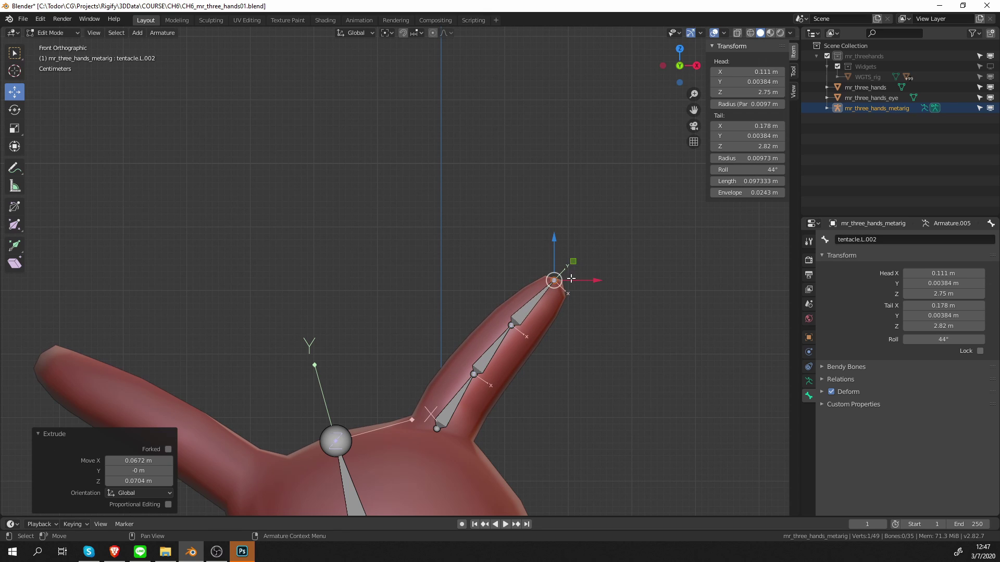
# - Assign the limbs.simple_tentacle Rigify type to the tentacle.L base bone in Pose Mode
pyautogui.click(451, 405)
pyautogui.press('Tab')
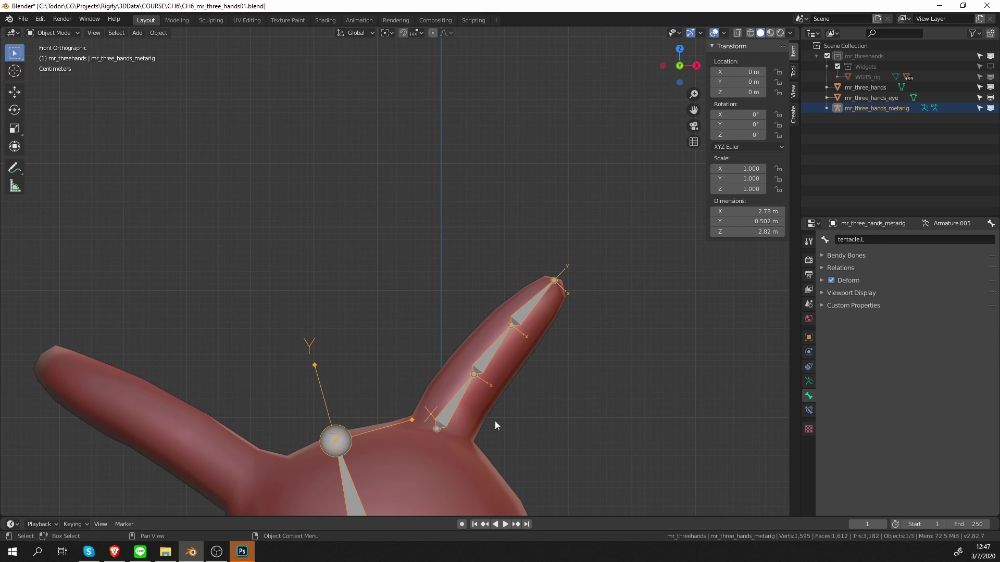
pyautogui.hotkey('ctrl', 'Tab')
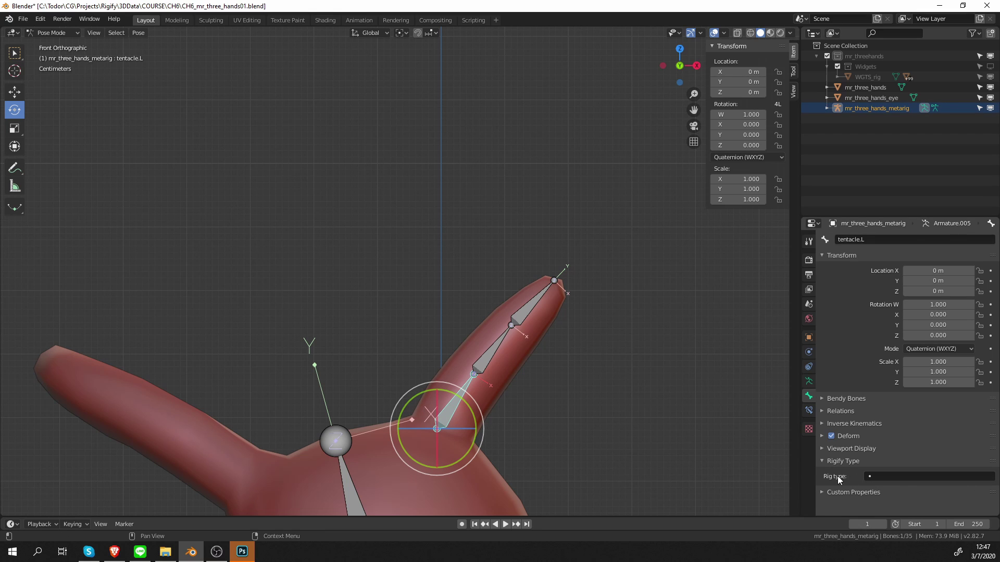
pyautogui.click(890, 477)
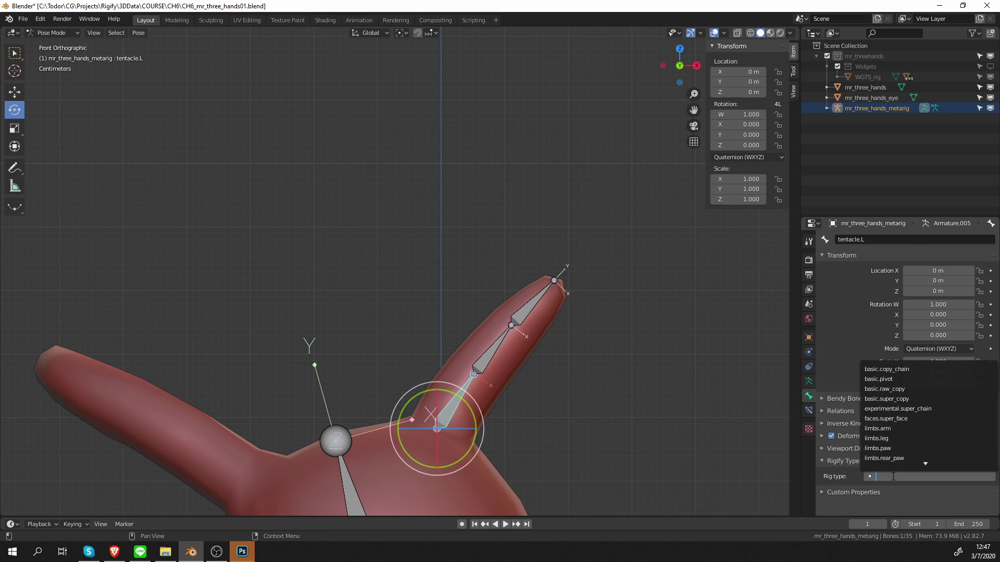
pyautogui.write('tent')
pyautogui.press('Return')
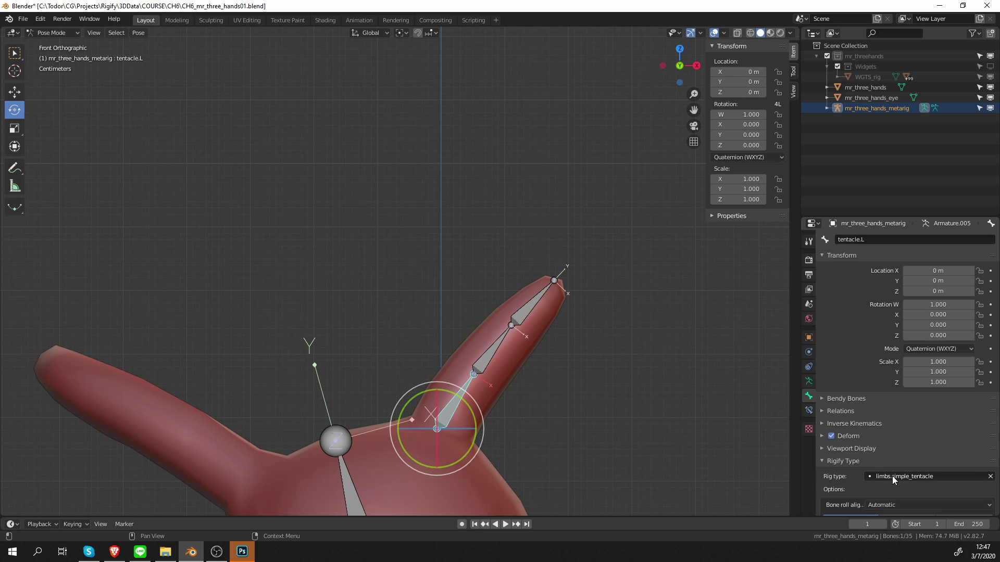
pyautogui.scroll(-2, 916, 452)
pyautogui.scroll(-2, 608, 357)
# - Duplicate the three tentacle bones in Edit Mode, rotate the copy by -96.8° and place it inside the other, more slanted horn
pyautogui.press('Tab')
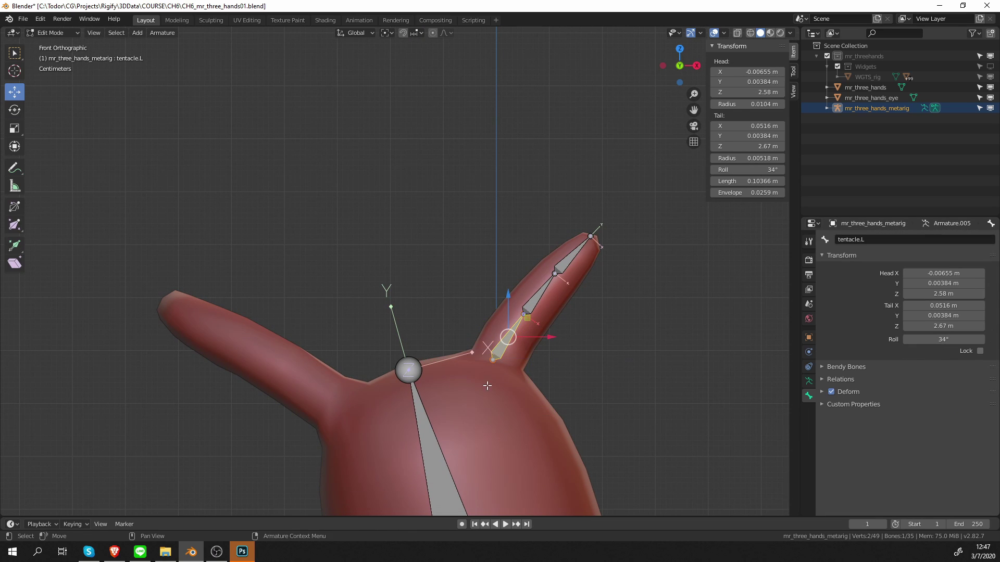
pyautogui.moveTo(476, 383); pyautogui.dragTo(627, 230)
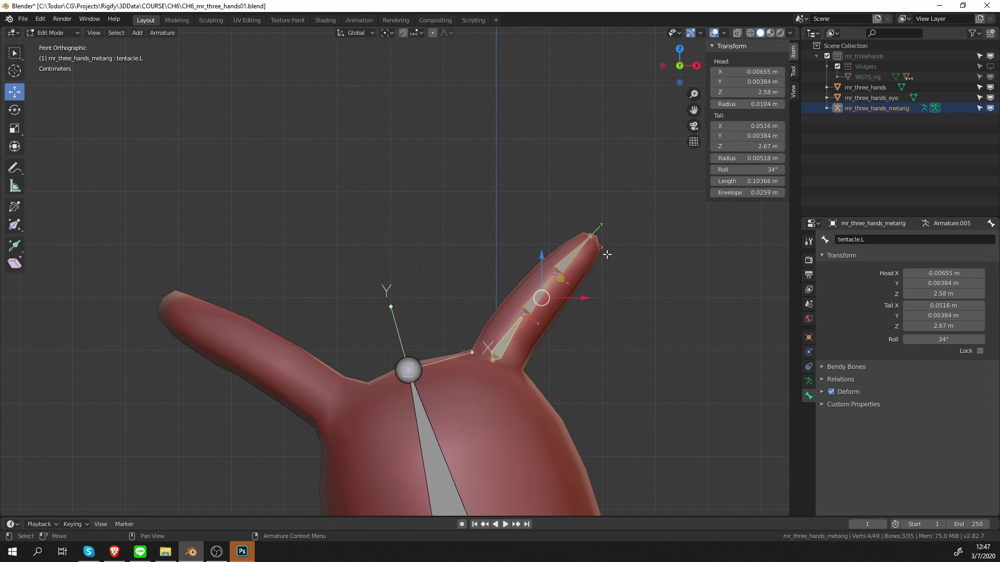
pyautogui.click(161, 33)
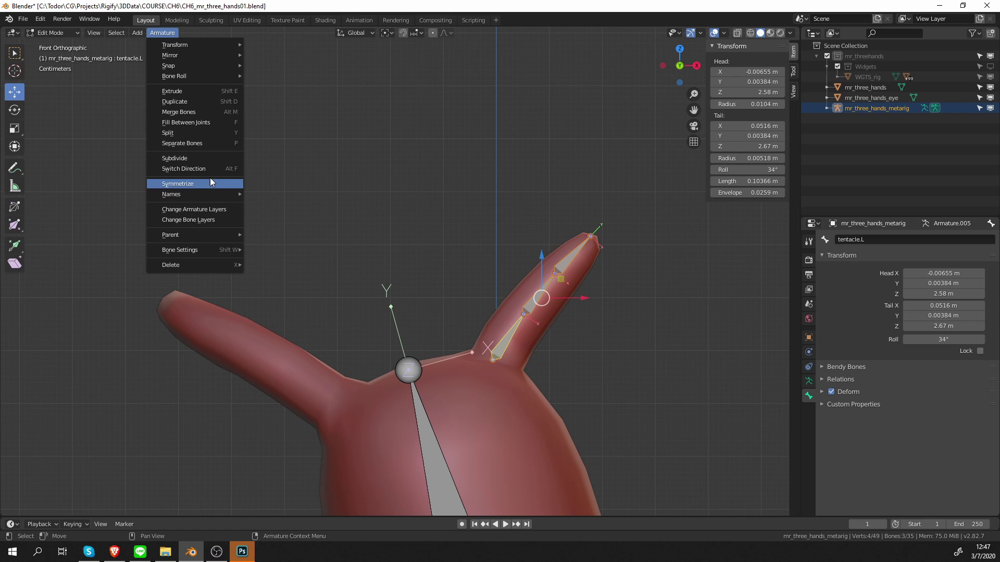
pyautogui.keyDown('shift'); pyautogui.moveTo(559, 262); pyautogui.dragTo(572, 244, button='middle'); pyautogui.keyUp('shift')
pyautogui.hotkey('shift', 'd')
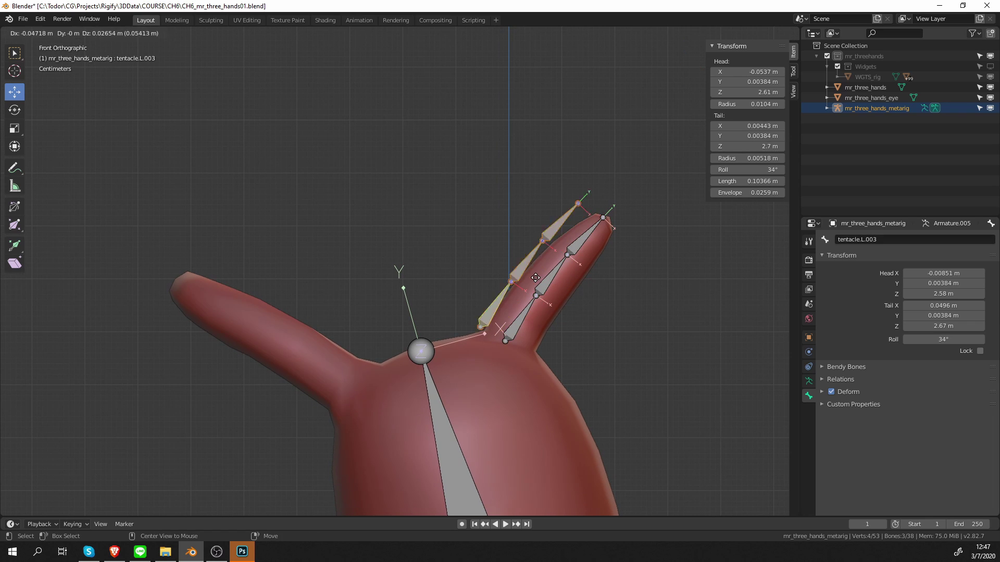
pyautogui.click(356, 351)
pyautogui.press('e')
pyautogui.click(300, 250)
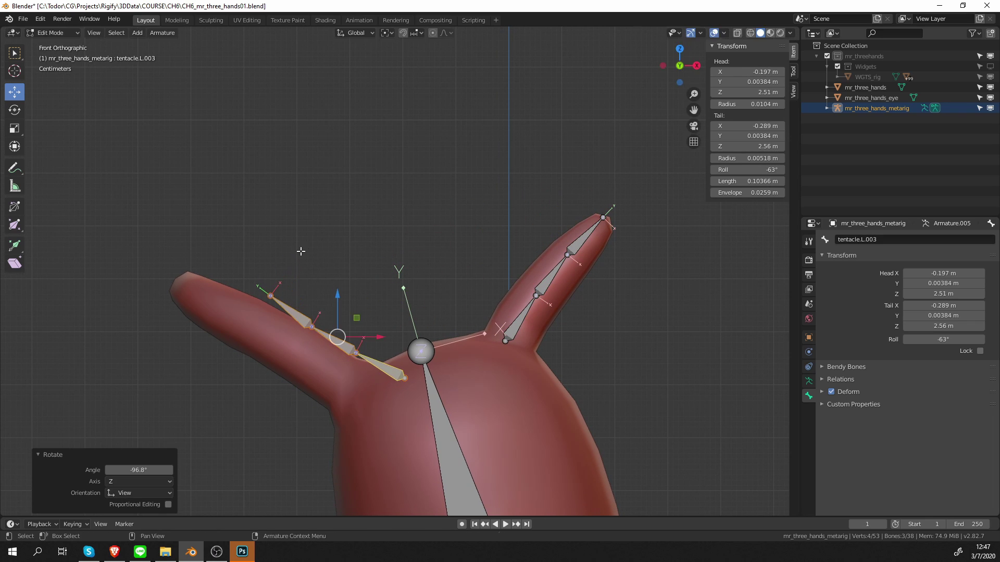
pyautogui.press('w')
pyautogui.click(227, 259)
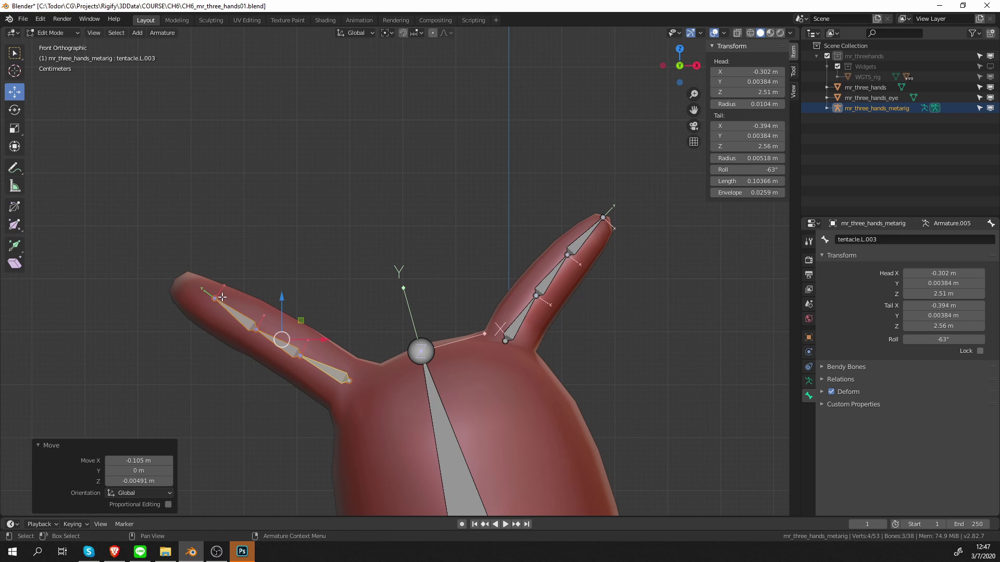
# - Adjust the copied chain's end joint and extrude a fourth bone about 0.08 m long to the slanted horn's tip
pyautogui.click(217, 298)
pyautogui.press('g')
pyautogui.click(212, 302)
pyautogui.scroll(3, 218, 305)
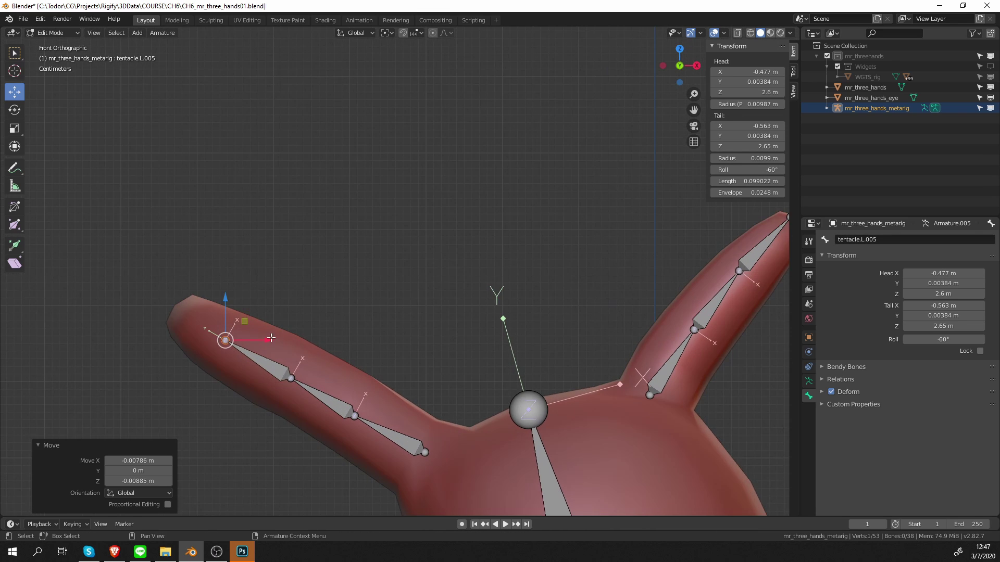
pyautogui.press('e')
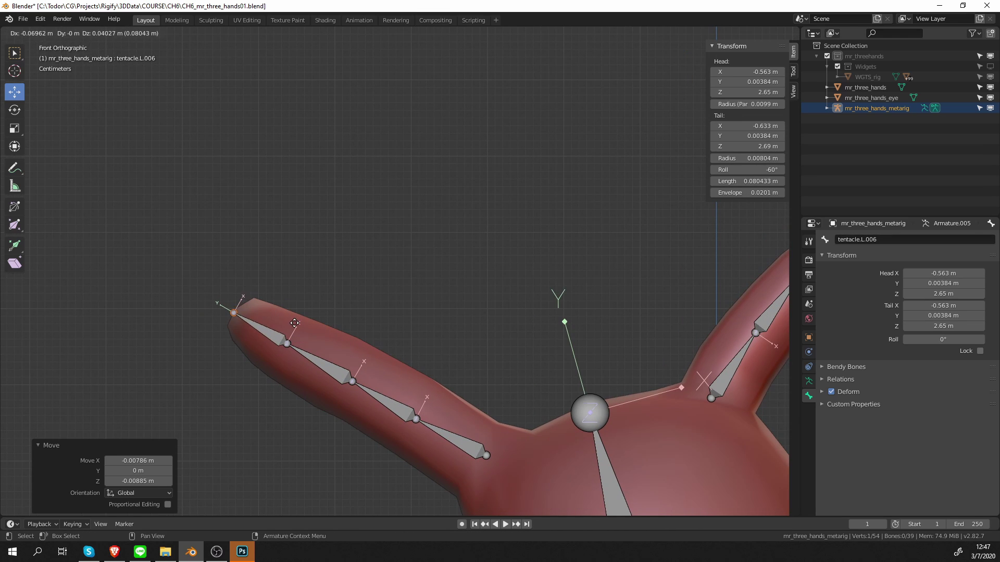
pyautogui.click(294, 323)
pyautogui.moveTo(294, 323); pyautogui.dragTo(300, 349, button='middle')
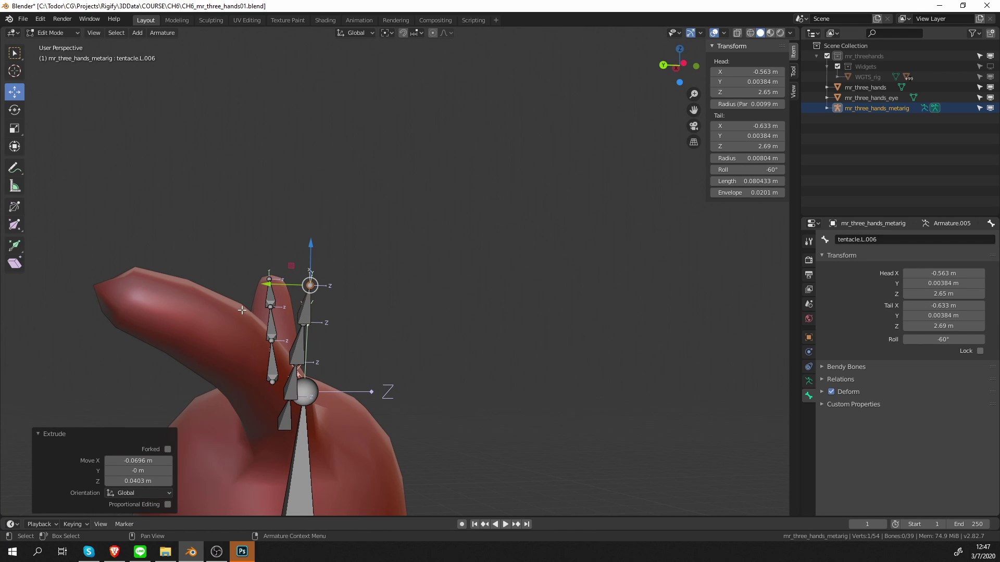
pyautogui.press('g')
pyautogui.press('x')
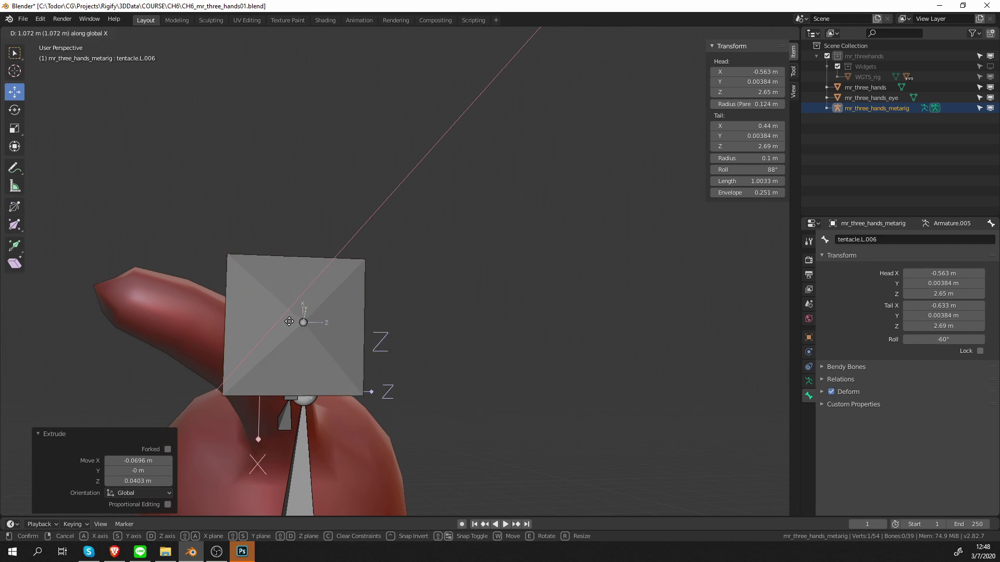
pyautogui.rightClick(331, 319)
# - Move the slanted horn chain's tip joint and the joint below it along Y to follow the horn's forward or backward curve
pyautogui.moveTo(274, 285); pyautogui.dragTo(92, 294)
pyautogui.keyDown('alt'); pyautogui.moveTo(310, 316); pyautogui.dragTo(315, 322, button='middle'); pyautogui.keyUp('alt')
pyautogui.click(309, 329)
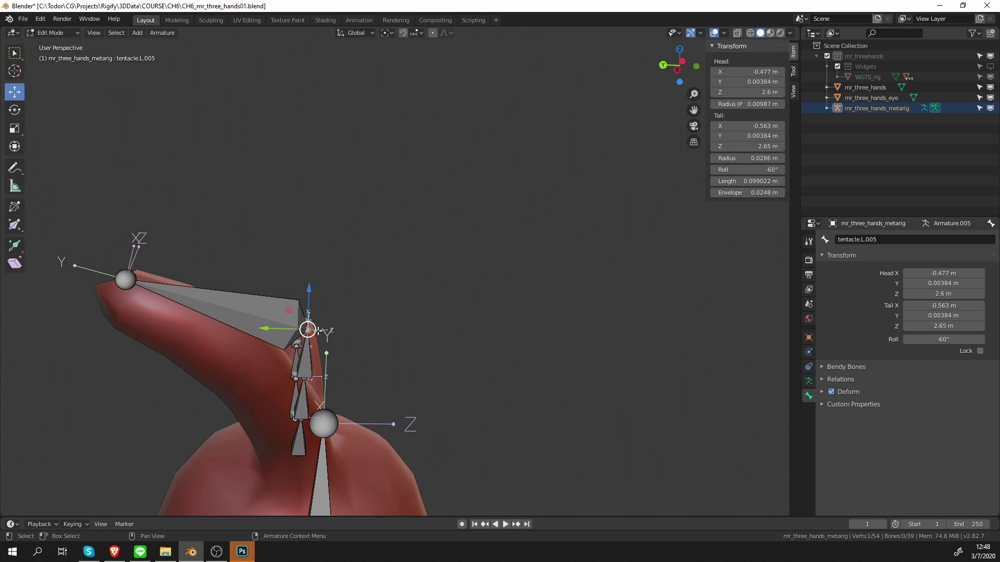
pyautogui.press('g')
pyautogui.press('y')
pyautogui.click(287, 382)
# - Move the two remaining inner joints of the slanted horn's chain along Y into the horn, the lowest by about 0.03 m
pyautogui.click(299, 377)
pyautogui.press('g')
pyautogui.press('y')
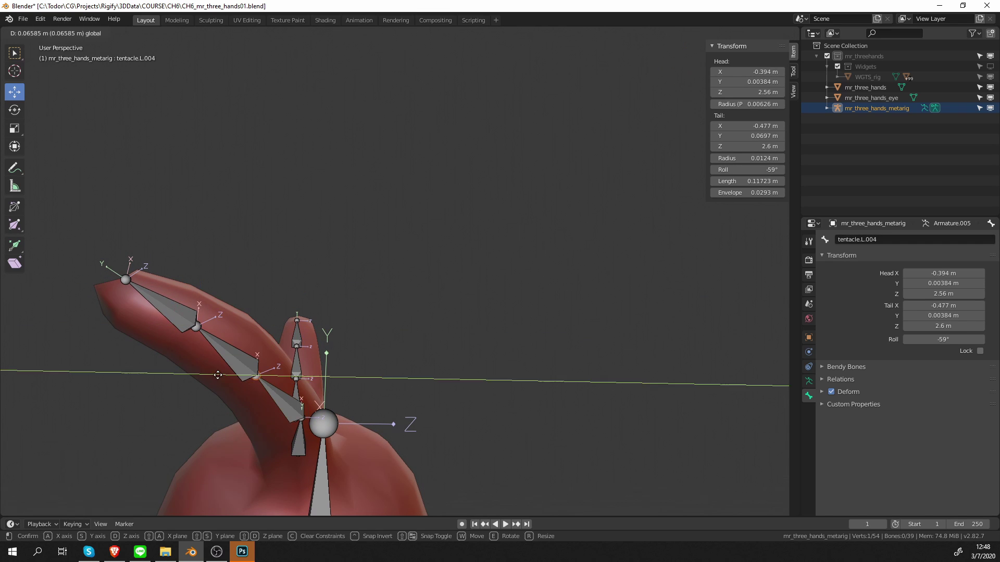
pyautogui.click(254, 375)
pyautogui.click(295, 418)
pyautogui.press('g')
pyautogui.press('y')
pyautogui.click(276, 417)
# - Examine the fitted bones in the horns, head and arms from several angles
pyautogui.keyDown('alt'); pyautogui.moveTo(276, 416); pyautogui.dragTo(315, 209, button='middle'); pyautogui.keyUp('alt')
pyautogui.scroll(-4, 306, 283)
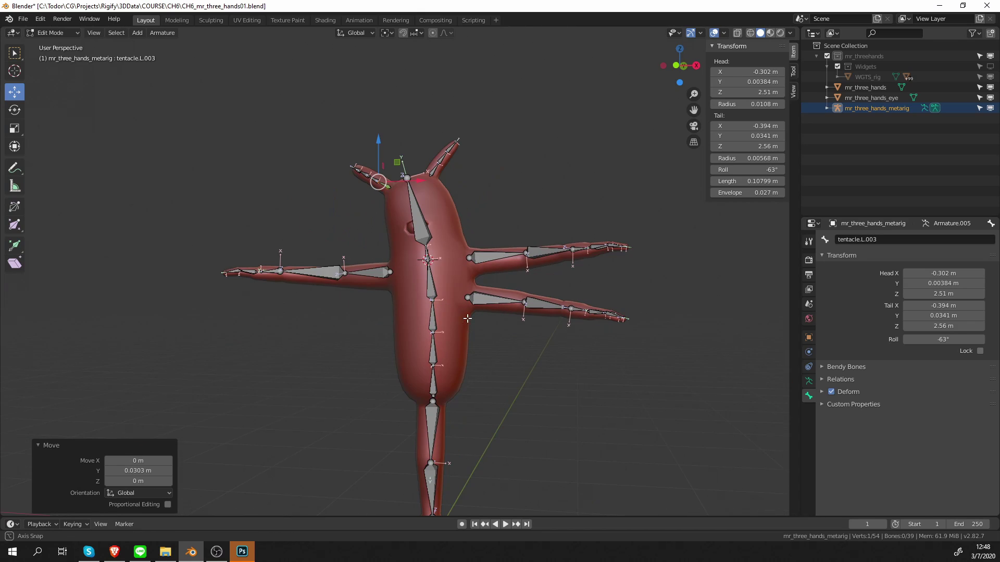
pyautogui.keyDown('alt'); pyautogui.moveTo(458, 304); pyautogui.dragTo(485, 341, button='middle'); pyautogui.keyUp('alt')
pyautogui.scroll(2, 482, 333)
pyautogui.keyDown('alt'); pyautogui.moveTo(478, 297); pyautogui.dragTo(416, 286, button='middle'); pyautogui.keyUp('alt')
pyautogui.scroll(2, 412, 260)
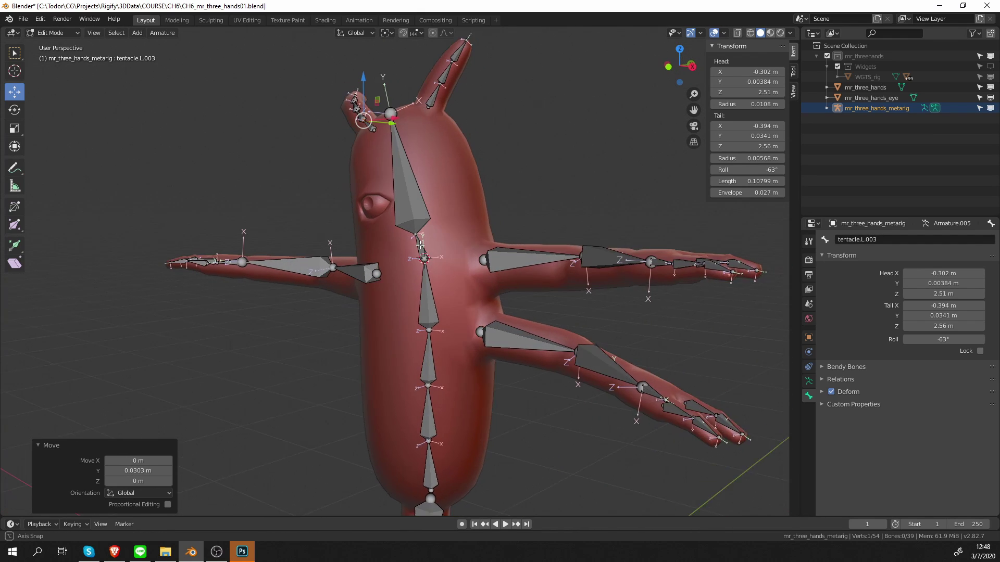
pyautogui.keyDown('alt'); pyautogui.moveTo(401, 172); pyautogui.dragTo(423, 186, button='middle'); pyautogui.keyUp('alt')
pyautogui.scroll(-4, 439, 208)
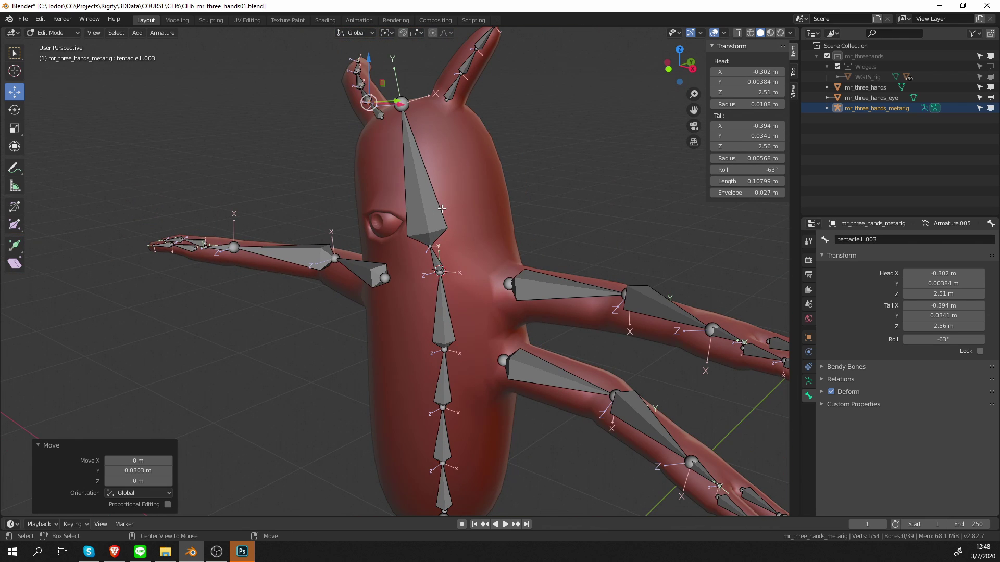
# - Add a new single bone at the 3D cursor and name it eye
pyautogui.hotkey('shift', 'a')
pyautogui.moveTo(441, 209); pyautogui.dragTo(482, 234, button='middle')
pyautogui.click(453, 175)
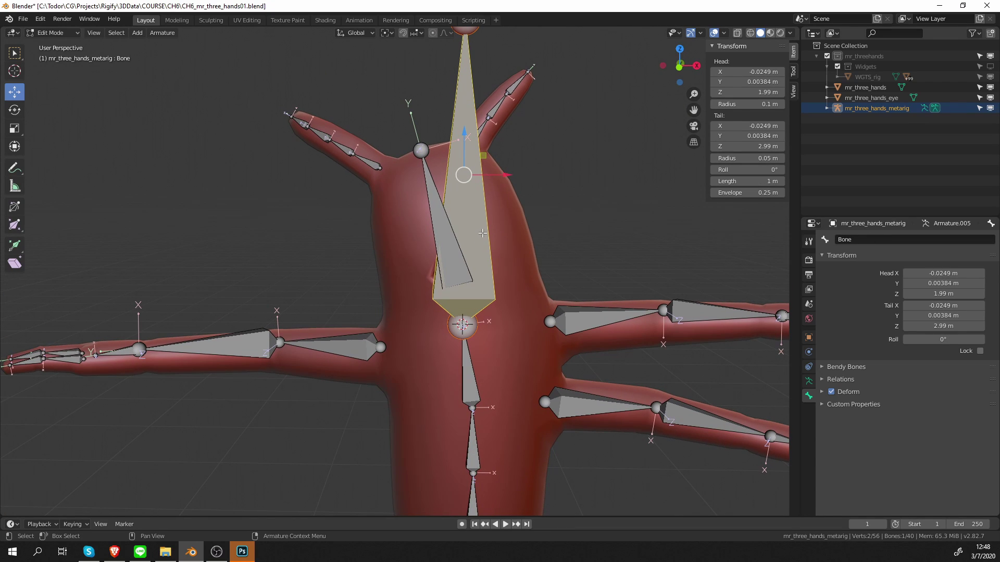
pyautogui.press('F2')
pyautogui.write('eye')
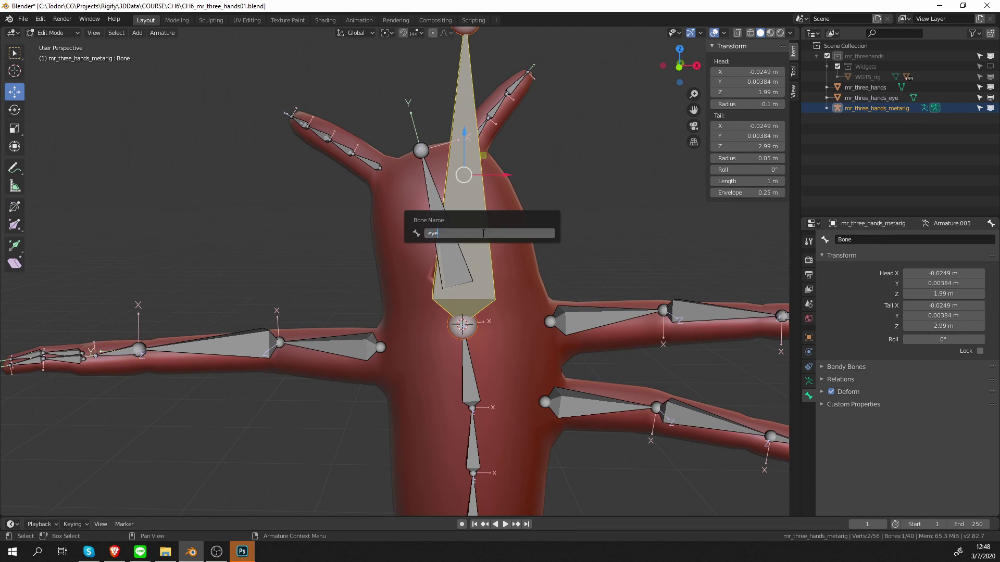
pyautogui.press('Return')
# - Assign the basic.super_copy Rigify type to the eye bone in Pose Mode and bring its options into view
pyautogui.hotkey('ctrl', 'Tab')
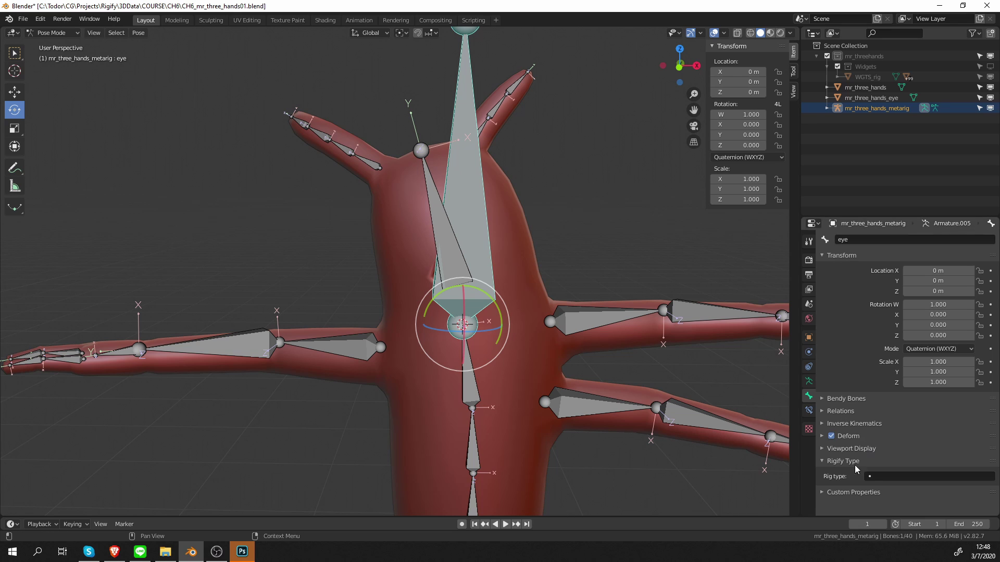
pyautogui.click(898, 477)
pyautogui.write('sup')
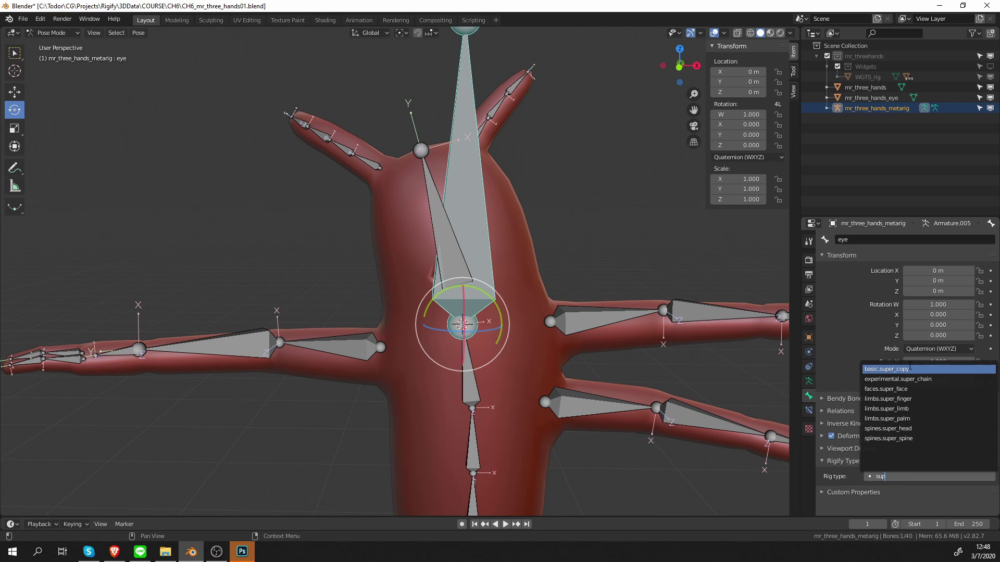
pyautogui.click(915, 369)
pyautogui.moveTo(551, 307); pyautogui.dragTo(524, 320, button='middle')
pyautogui.scroll(-3, 841, 448)
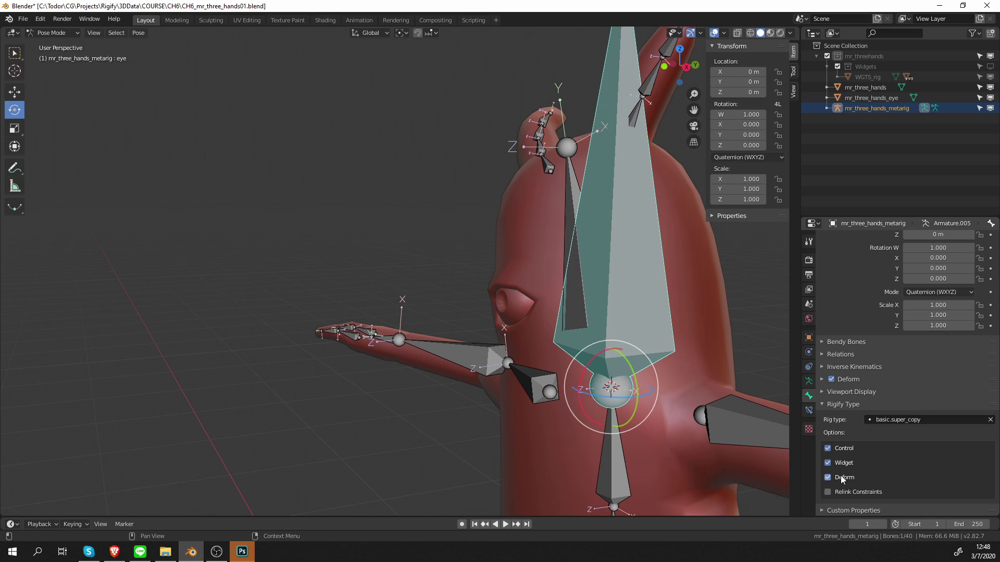
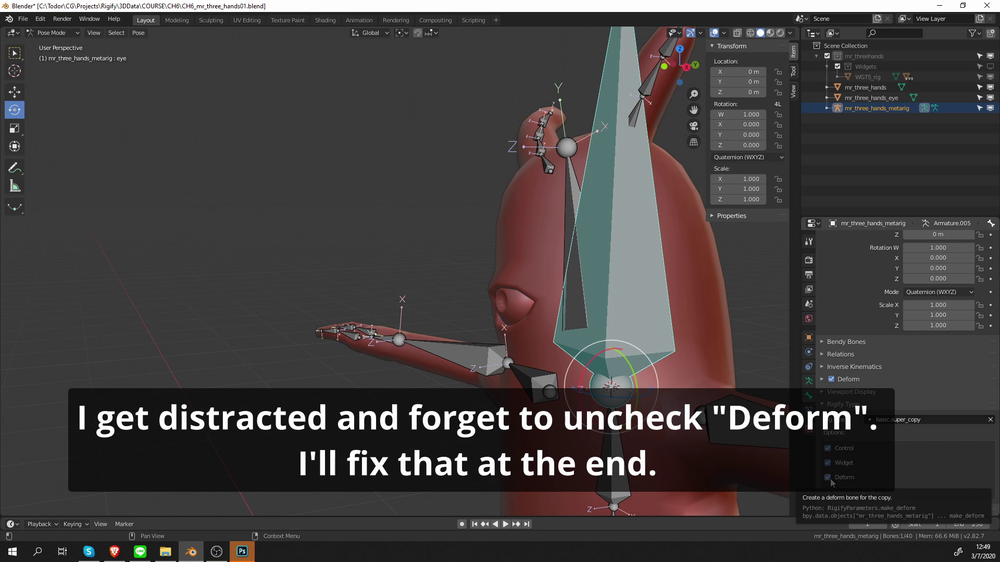
# - Return to Object Mode and select the eyeball mesh mr_three_hands_eye
pyautogui.hotkey('ctrl', 'Tab')
pyautogui.click(475, 307)
pyautogui.click(508, 304)
pyautogui.moveTo(532, 322); pyautogui.dragTo(561, 327, button='middle')
pyautogui.press('g')
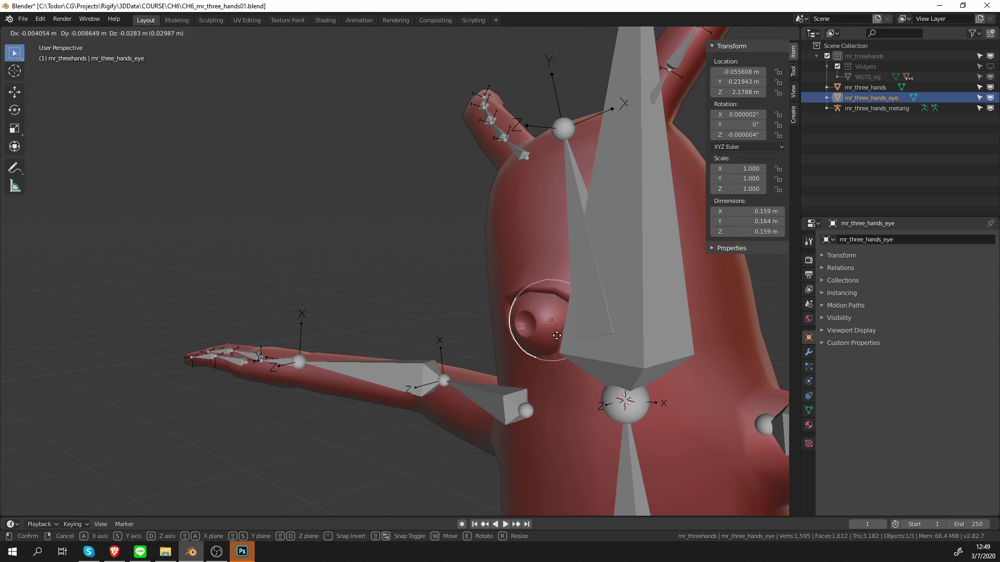
pyautogui.click(566, 339)
pyautogui.moveTo(567, 339); pyautogui.dragTo(556, 341, button='middle')
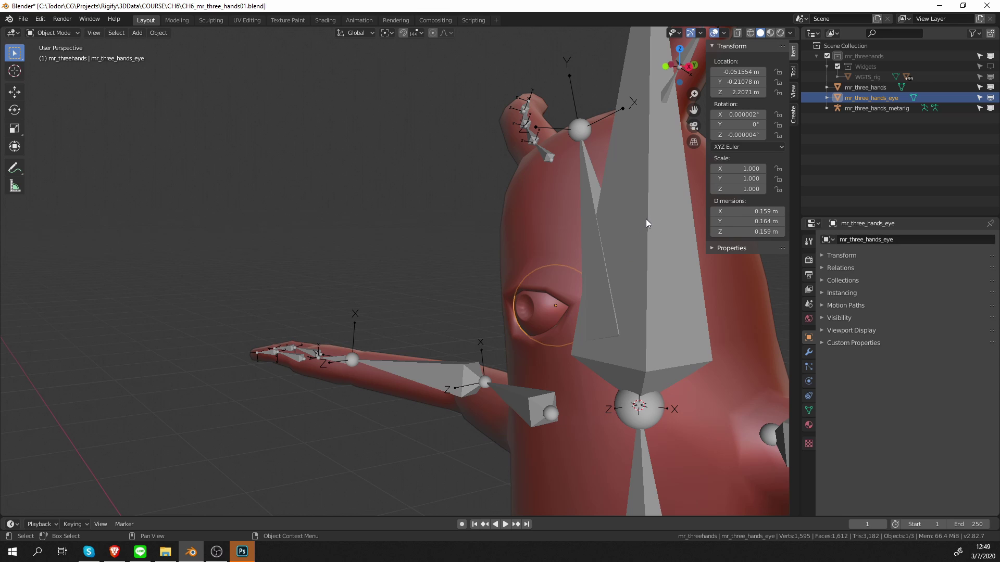
pyautogui.moveTo(643, 230); pyautogui.dragTo(474, 340, button='middle')
pyautogui.press('g')
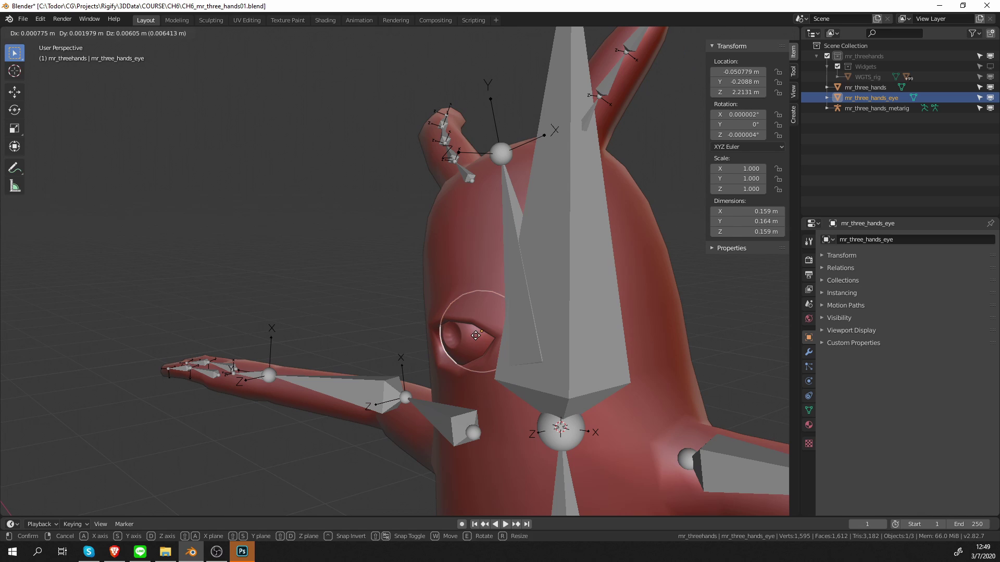
pyautogui.click(477, 339)
# - Snap the 3D cursor to the selected eyeball mesh's origin
pyautogui.hotkey('shift', 's')
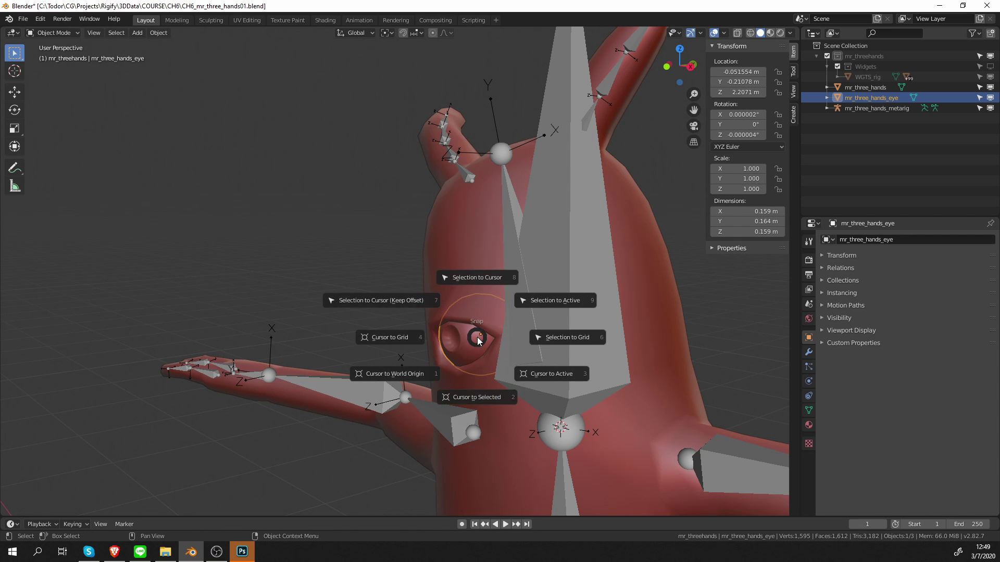
pyautogui.click(492, 392)
pyautogui.scroll(2, 490, 395)
pyautogui.moveTo(493, 351); pyautogui.dragTo(511, 366, button='middle')
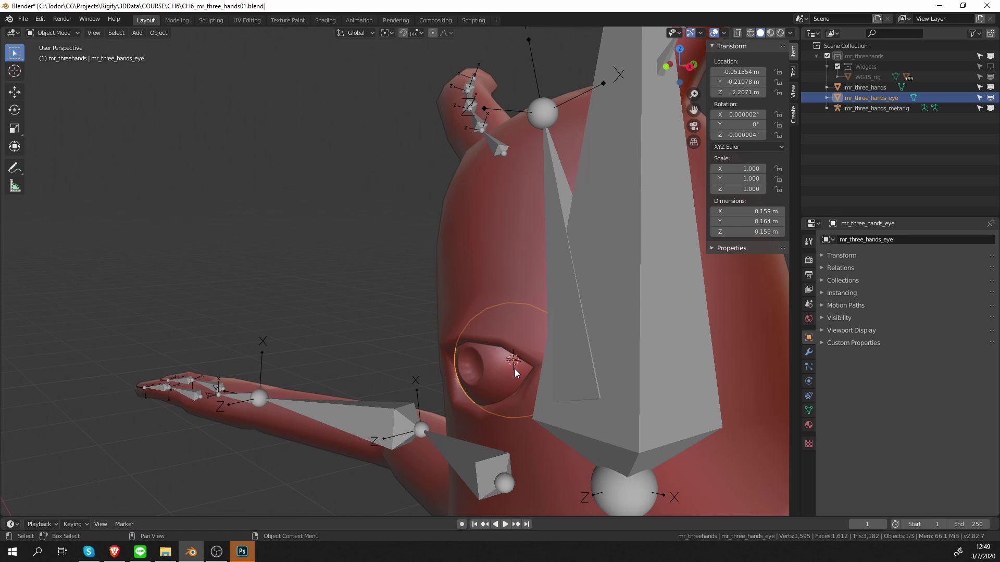
# - Try a free trackball rotation of the eyeball mesh about its origin and cancel it
pyautogui.press('r')
pyautogui.press('r')
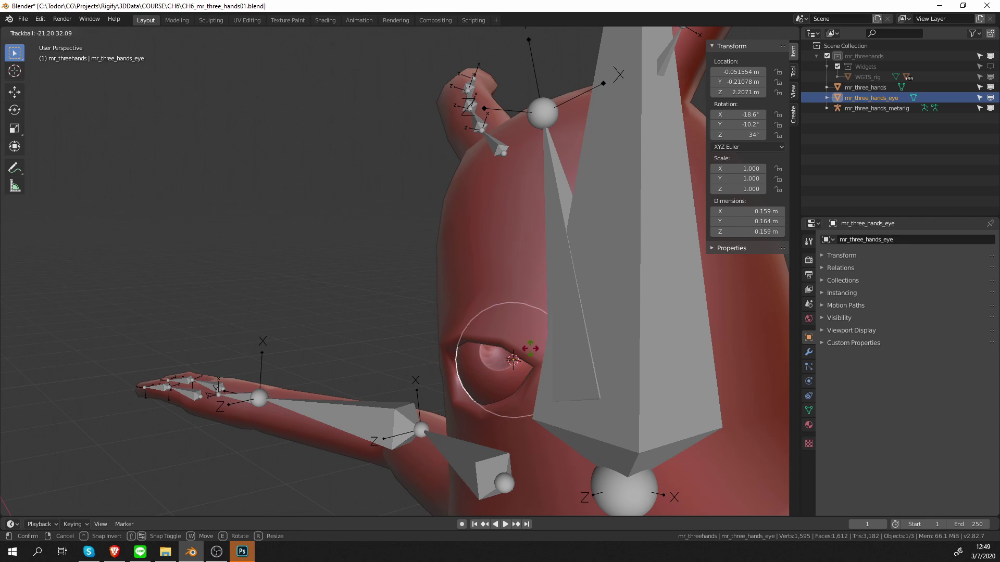
pyautogui.rightClick(533, 351)
# - Select the metarig, enter Edit Mode and snap the eye bone to the 3D cursor at the eyeball's centre
pyautogui.click(614, 354)
pyautogui.hotkey('ctrl', 'Tab')
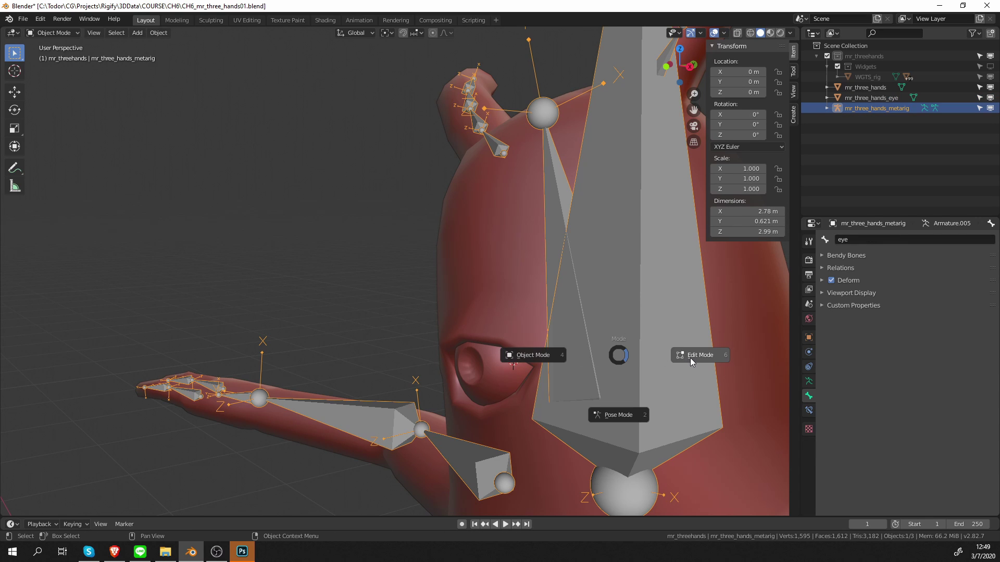
pyautogui.click(704, 358)
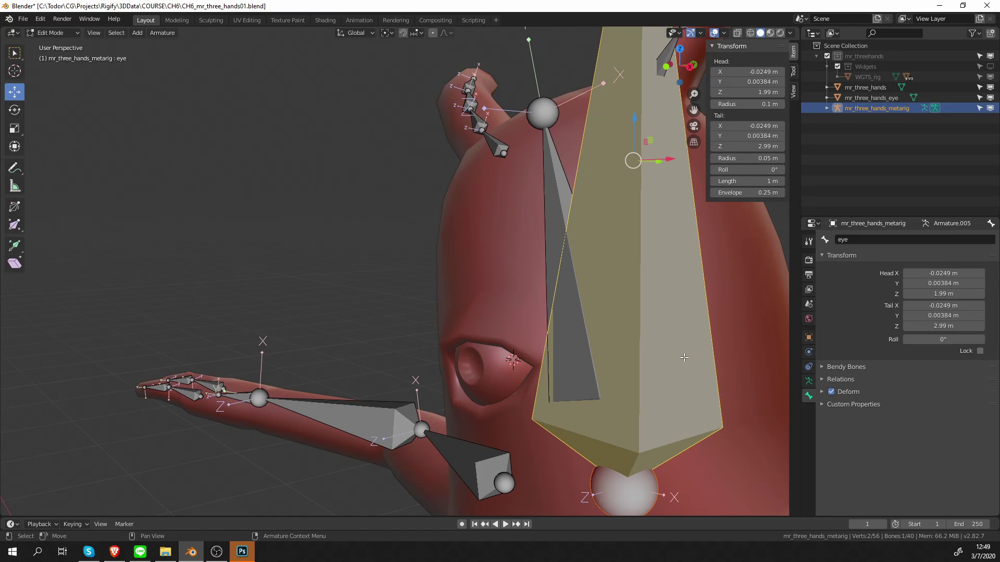
pyautogui.press('g')
pyautogui.rightClick(666, 312)
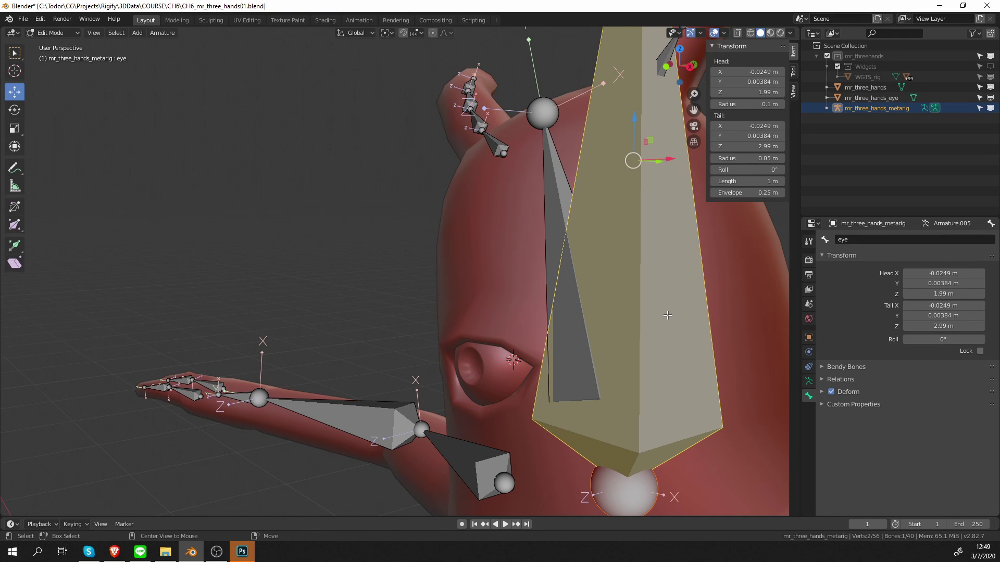
pyautogui.hotkey('shift', 's')
pyautogui.click(664, 257)
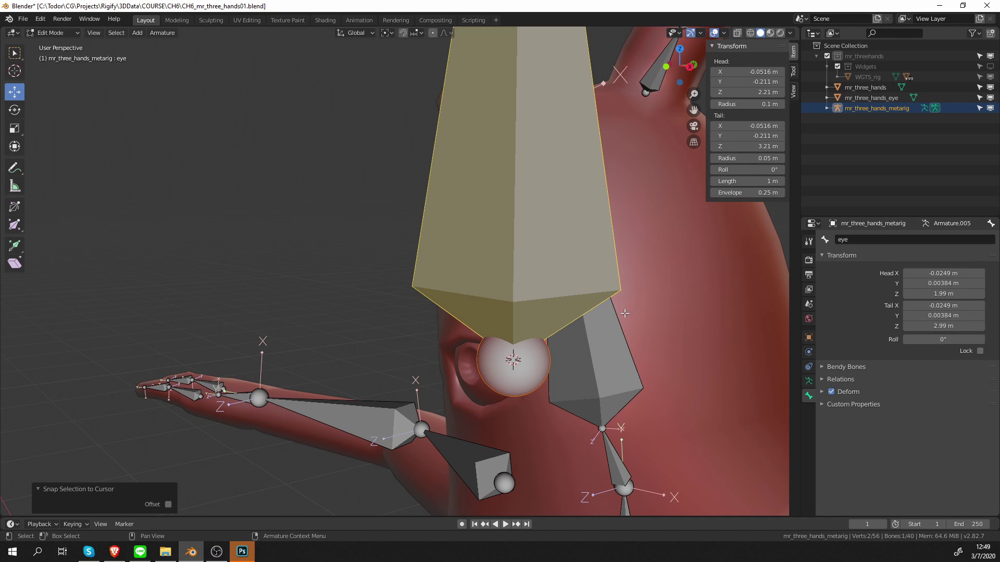
# - In the right orthographic view, move the eye bone's tail to the front of the eyeball, making the bone about 0.087 m long
pyautogui.moveTo(521, 333); pyautogui.dragTo(461, 319, button='middle')
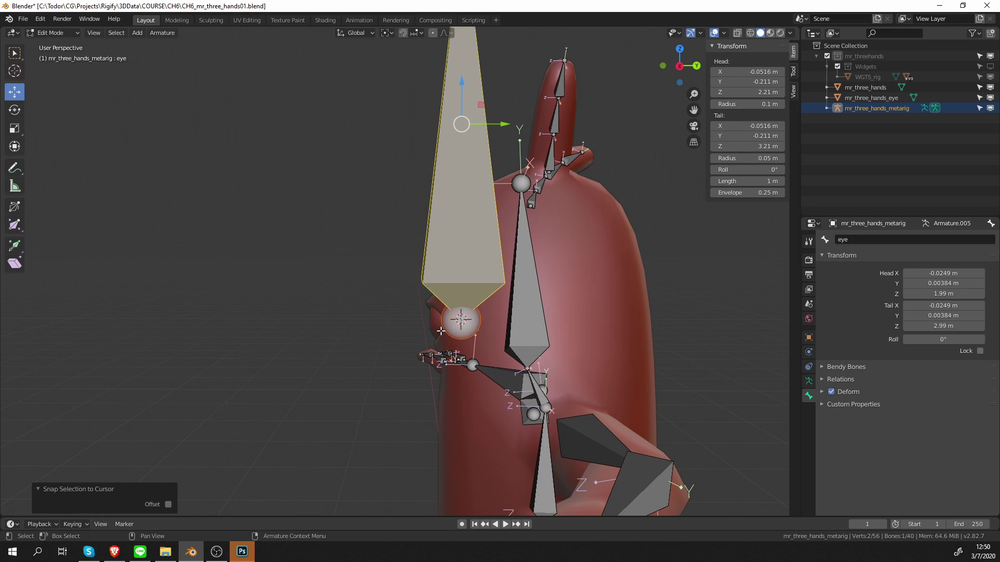
pyautogui.press('KP_3')
pyautogui.scroll(-5, 437, 291)
pyautogui.scroll(3, 431, 236)
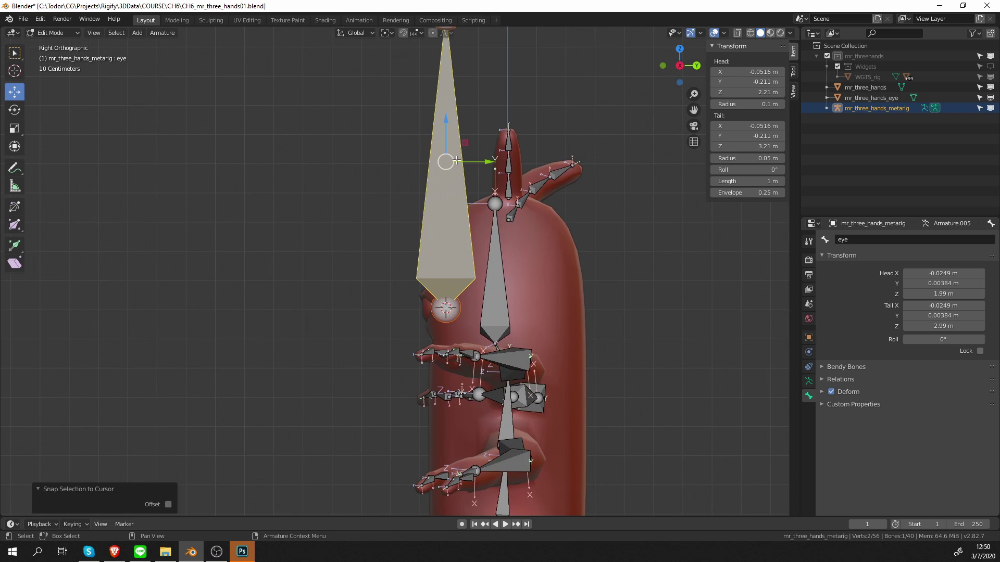
pyautogui.keyDown('shift'); pyautogui.moveTo(450, 70); pyautogui.dragTo(445, 143, button='middle'); pyautogui.keyUp('shift')
pyautogui.moveTo(449, 83); pyautogui.dragTo(417, 386)
pyautogui.scroll(8, 419, 378)
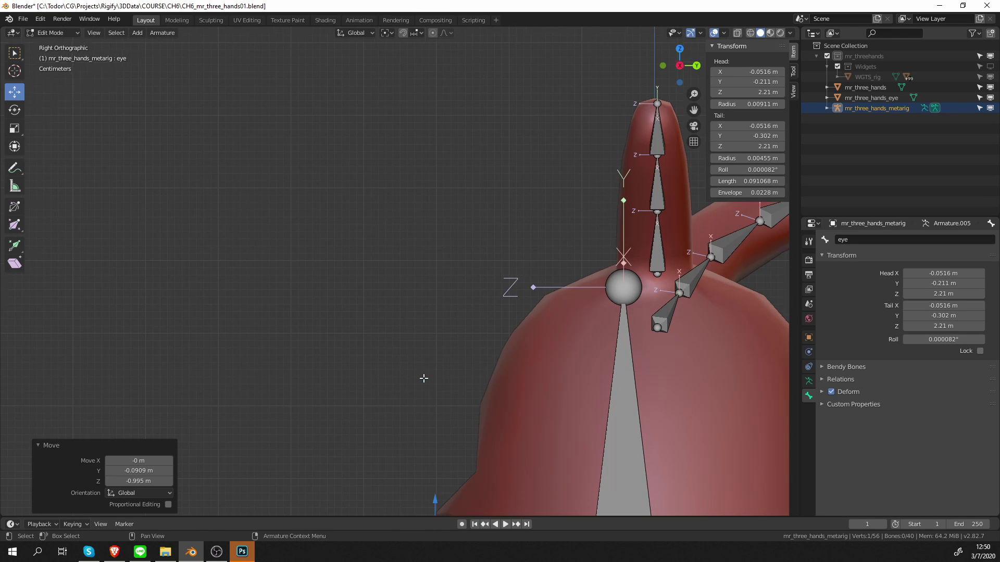
pyautogui.moveTo(443, 270); pyautogui.dragTo(445, 272)
pyautogui.click(342, 264)
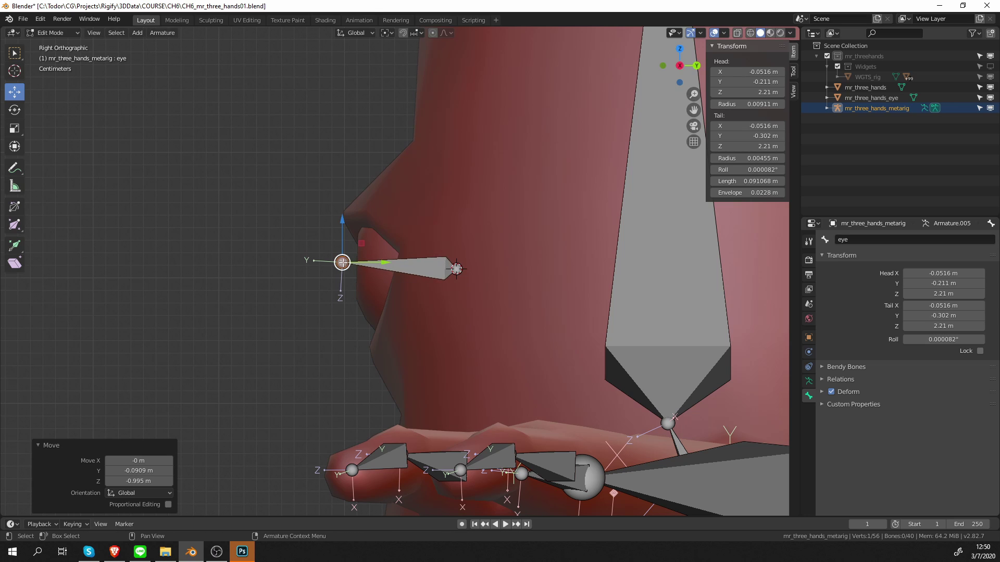
pyautogui.moveTo(354, 269); pyautogui.dragTo(431, 302)
pyautogui.click(364, 281)
# - In the front orthographic view, extrude a bone about 0.207 m long from the base joint of the lowest spine bone toward the character's left hip
pyautogui.scroll(-7, 431, 307)
pyautogui.moveTo(430, 325); pyautogui.dragTo(391, 238, button='middle')
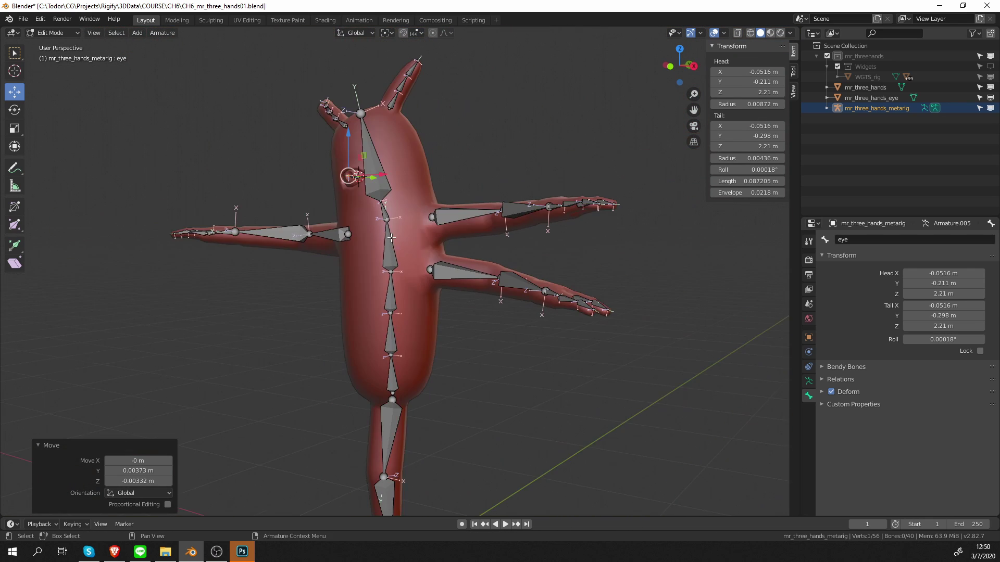
pyautogui.keyDown('alt'); pyautogui.moveTo(391, 238); pyautogui.dragTo(403, 253); pyautogui.keyUp('alt')
pyautogui.moveTo(403, 253); pyautogui.dragTo(418, 223, button='middle')
pyautogui.press('KP_1')
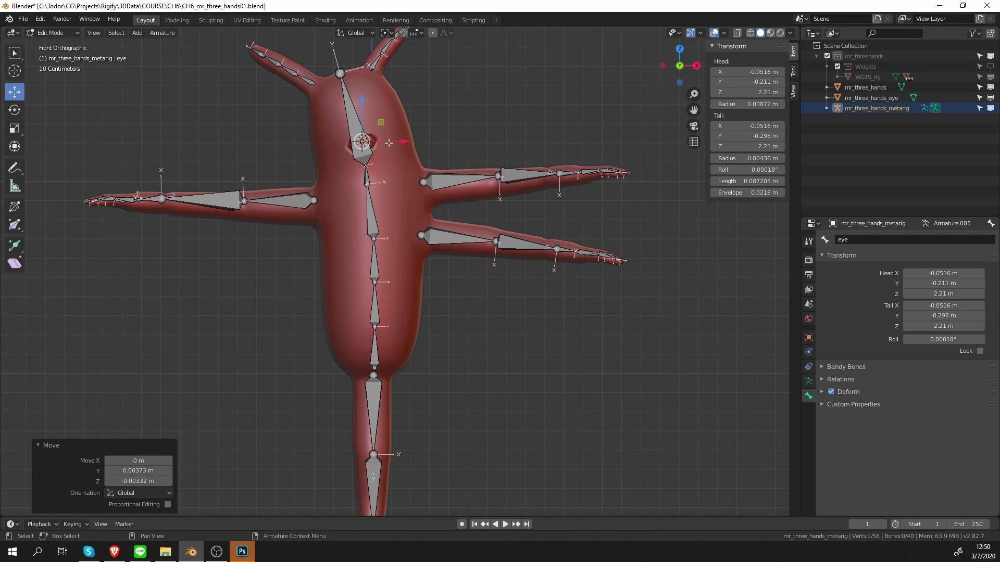
pyautogui.keyDown('shift'); pyautogui.moveTo(374, 345); pyautogui.dragTo(378, 330, button='middle'); pyautogui.keyUp('shift')
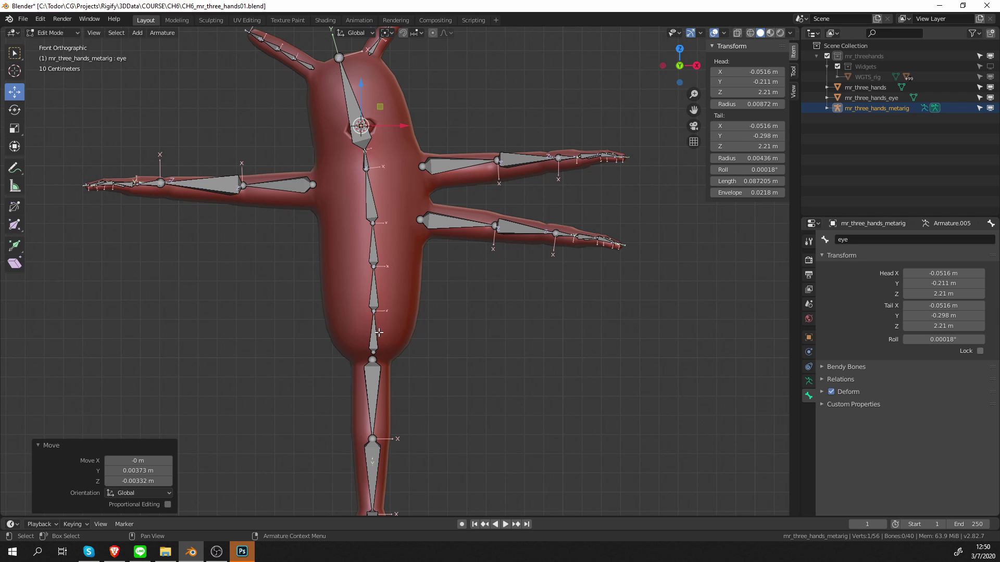
pyautogui.scroll(3, 384, 376)
pyautogui.moveTo(380, 367); pyautogui.dragTo(394, 381, button='middle')
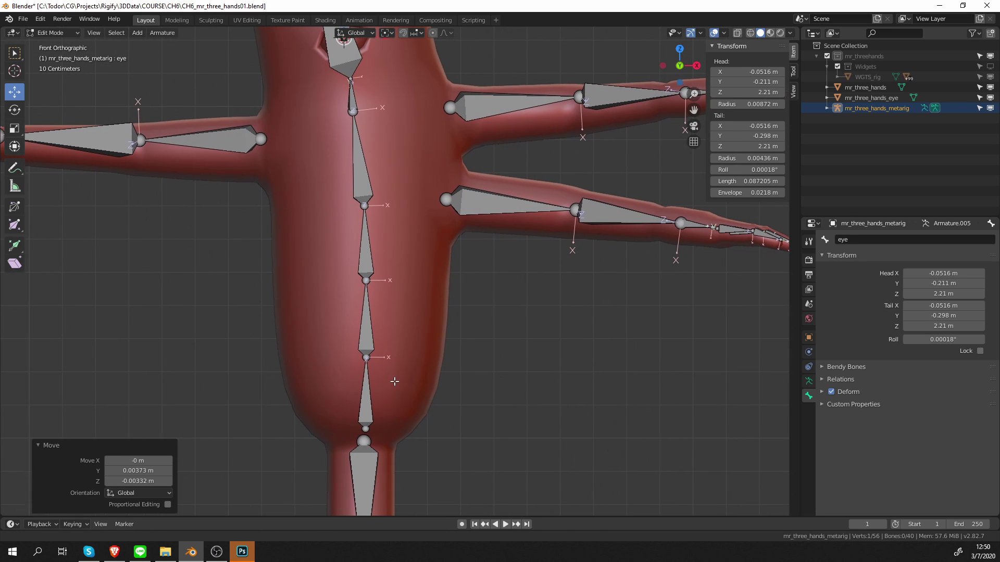
pyautogui.scroll(-2, 392, 383)
pyautogui.click(378, 380)
pyautogui.scroll(1, 379, 380)
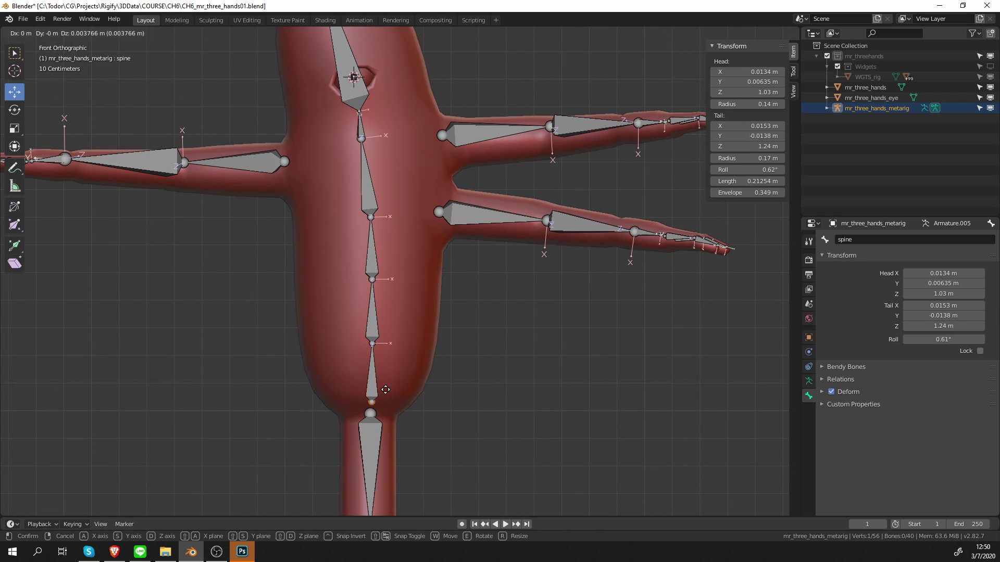
pyautogui.press('g')
pyautogui.press('Escape')
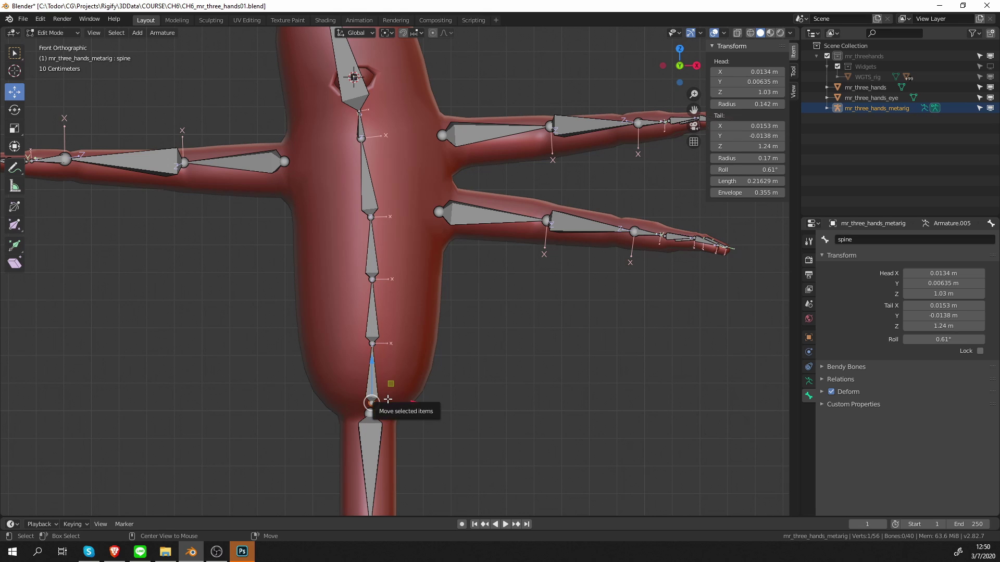
pyautogui.press('e')
pyautogui.click(439, 361)
pyautogui.click(435, 363)
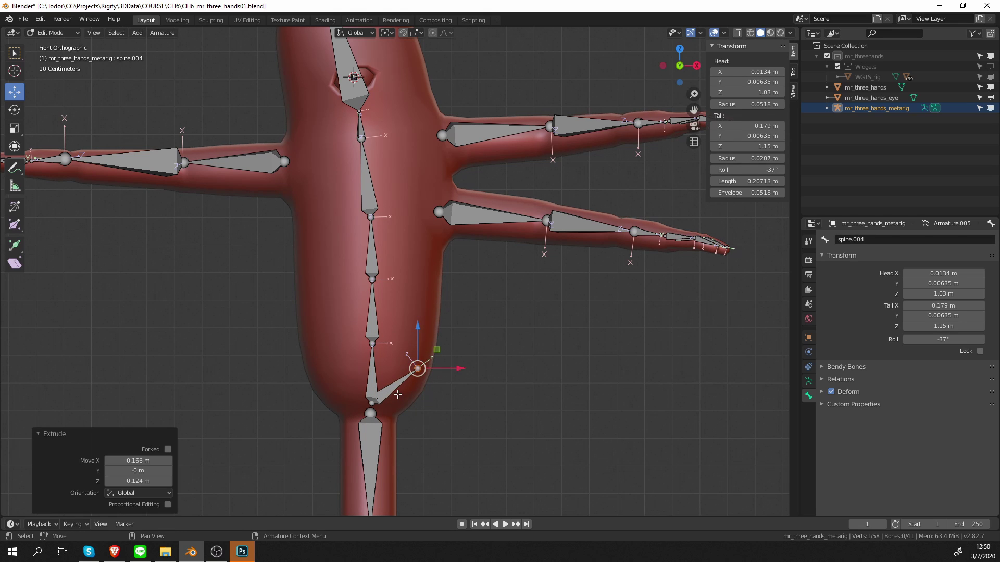
# - Rename the newly extruded hip bone to pelivs.L
pyautogui.click(399, 394)
pyautogui.press('F2')
pyautogui.write('peli')
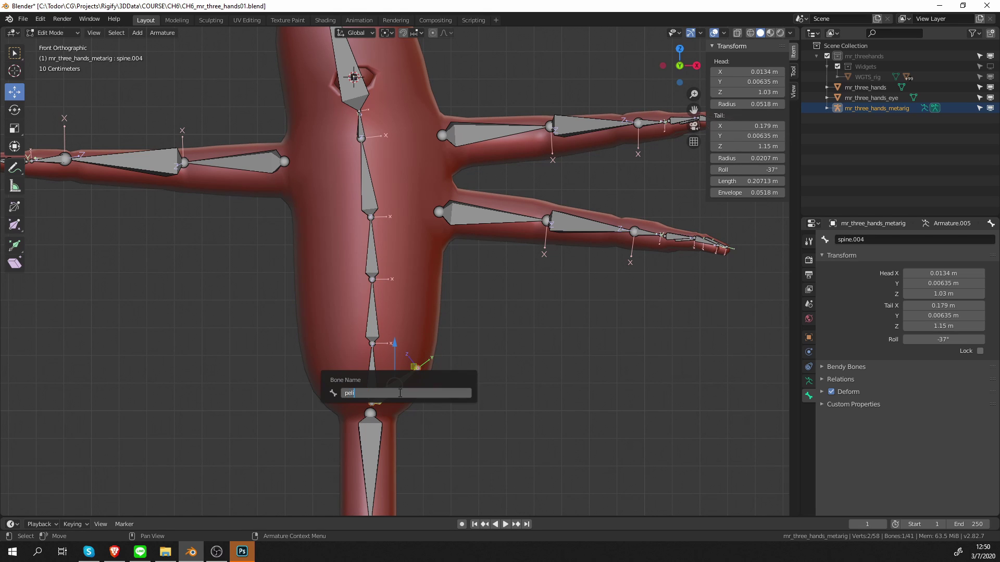
pyautogui.write('vs.L')
pyautogui.press('Return')
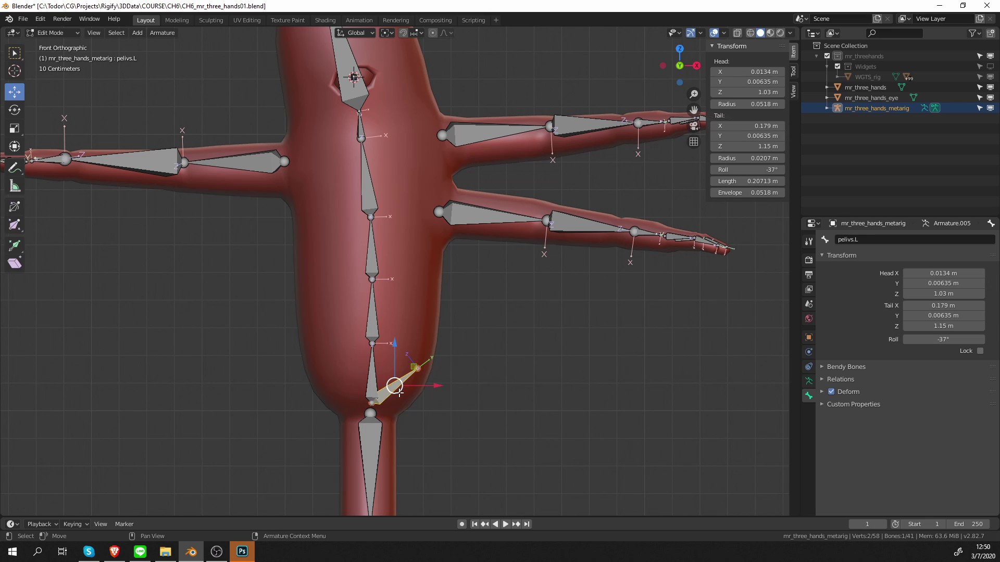
# - Assign the basic.super_copy Rigify type to the pelivs.L bone in Pose Mode and turn off its Control option
pyautogui.click(162, 32)
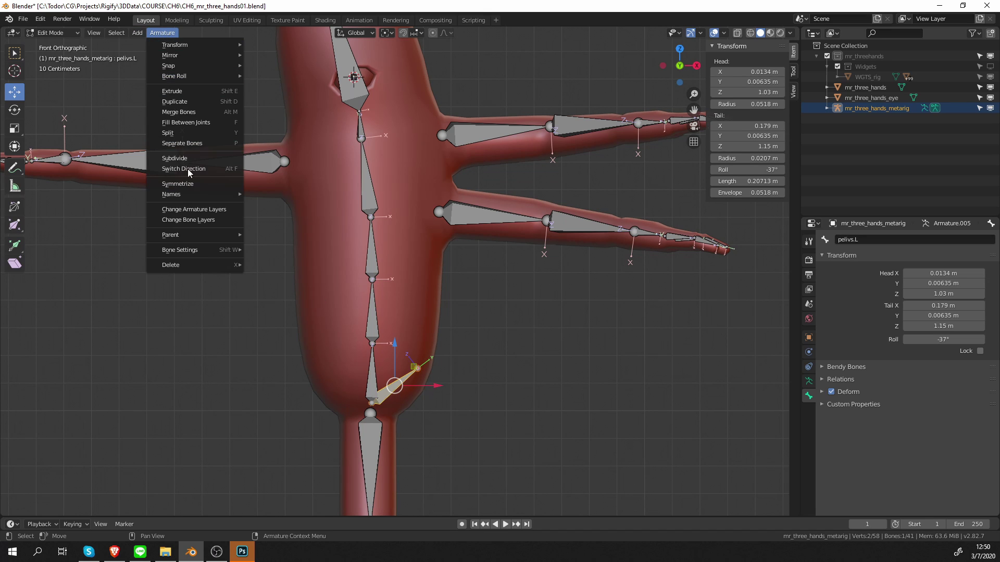
pyautogui.hotkey('ctrl', 'Tab')
pyautogui.click(714, 397)
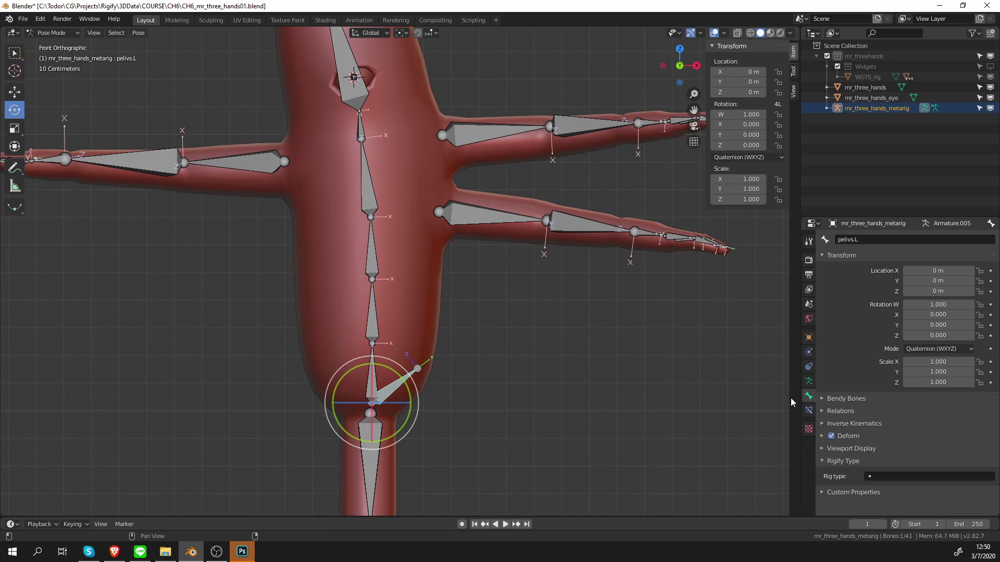
pyautogui.click(885, 476)
pyautogui.write('sup')
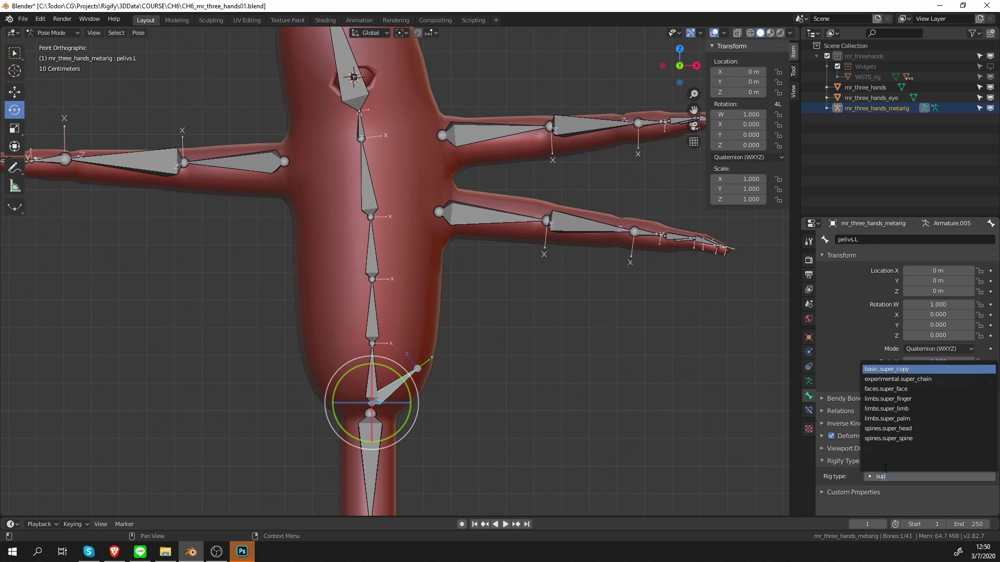
pyautogui.press('Return')
pyautogui.scroll(-3, 846, 449)
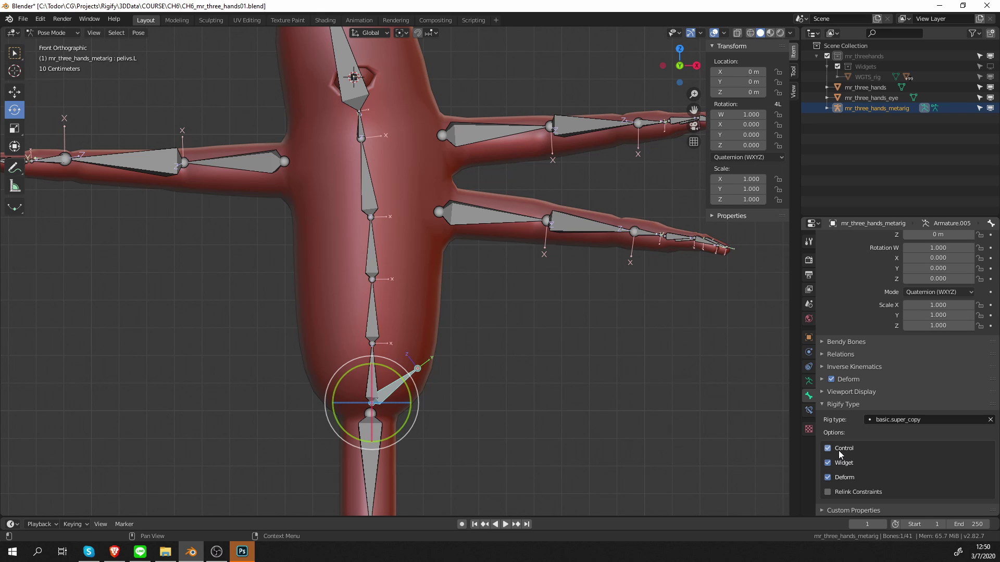
pyautogui.click(839, 451)
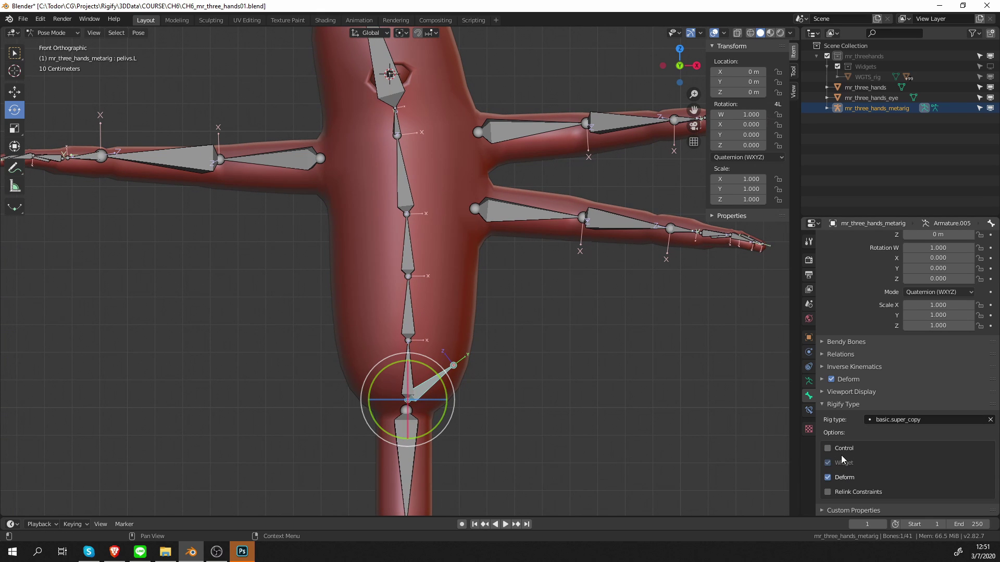
# - Return to Edit Mode and symmetrize the pelivs.L bone to the opposite side of the hips
pyautogui.keyDown('shift'); pyautogui.moveTo(551, 420); pyautogui.dragTo(589, 425, button='middle'); pyautogui.keyUp('shift')
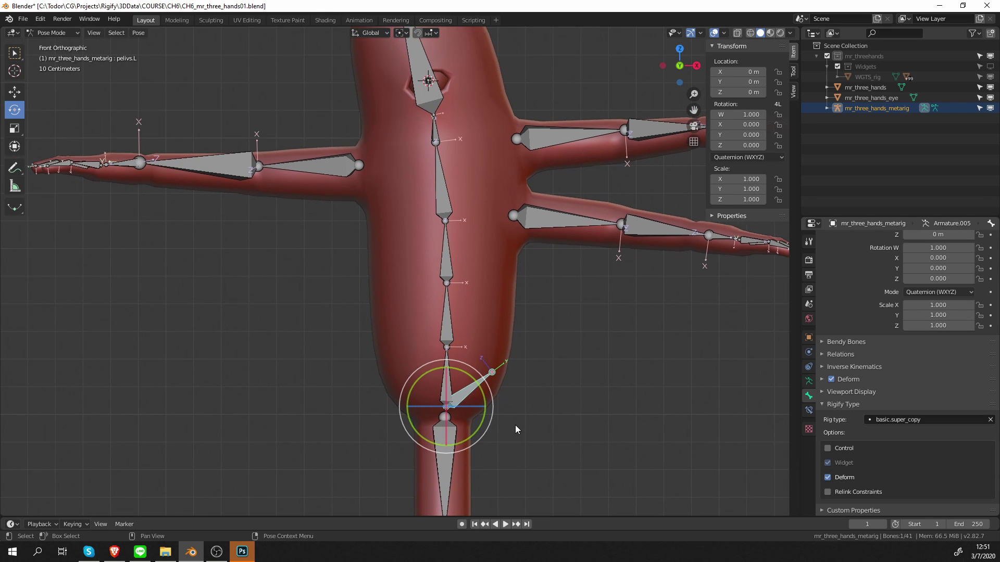
pyautogui.keyDown('shift'); pyautogui.moveTo(515, 427); pyautogui.dragTo(525, 429, button='middle'); pyautogui.keyUp('shift')
pyautogui.scroll(1, 458, 405)
pyautogui.hotkey('ctrl', 'Tab')
pyautogui.click(403, 339)
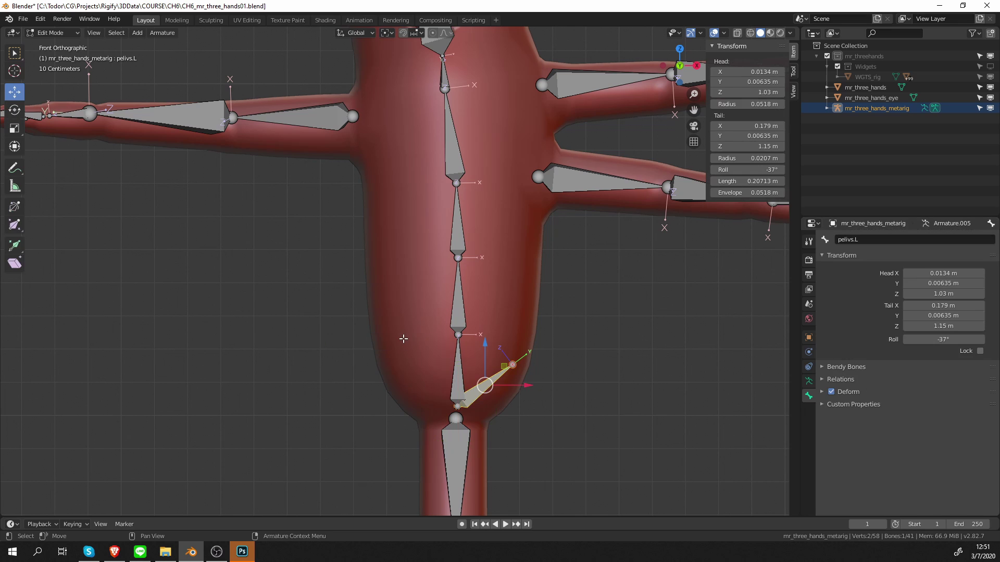
pyautogui.click(162, 32)
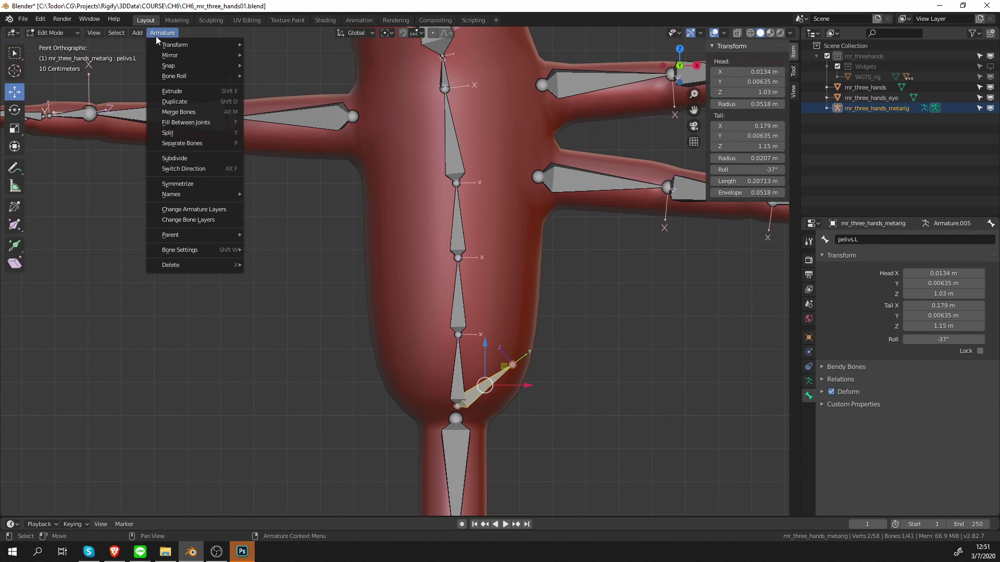
pyautogui.click(228, 186)
pyautogui.keyDown('shift'); pyautogui.moveTo(485, 393); pyautogui.dragTo(446, 383, button='middle'); pyautogui.keyUp('shift')
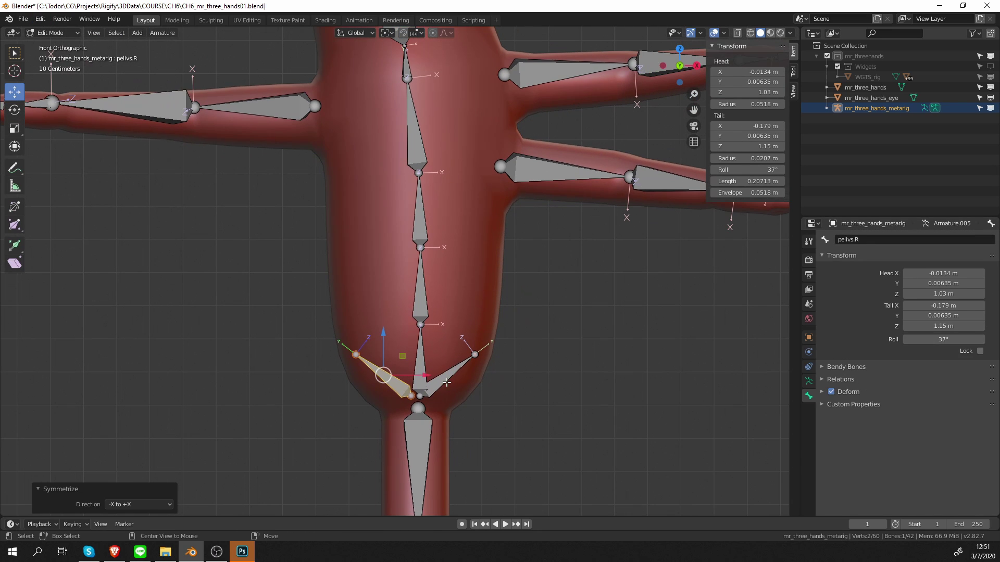
# - Duplicate both pelvis bones and place the copies at shoulder height, about 0.852 m above the originals
pyautogui.keyDown('shift'); pyautogui.click(448, 377); pyautogui.keyUp('shift')
pyautogui.scroll(-2, 447, 386)
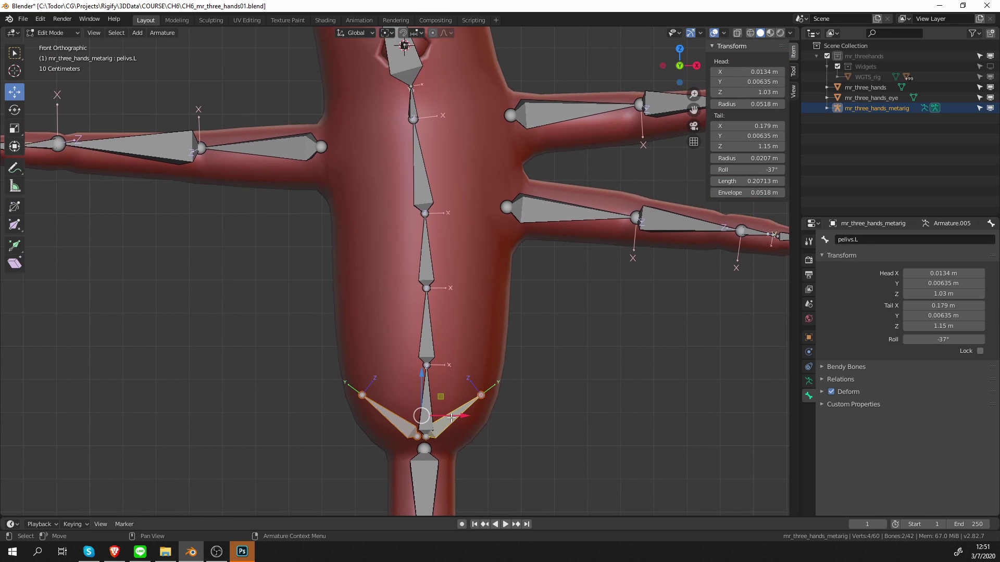
pyautogui.keyDown('shift'); pyautogui.moveTo(447, 389); pyautogui.dragTo(449, 410, button='middle'); pyautogui.keyUp('shift')
pyautogui.hotkey('shift', 'd')
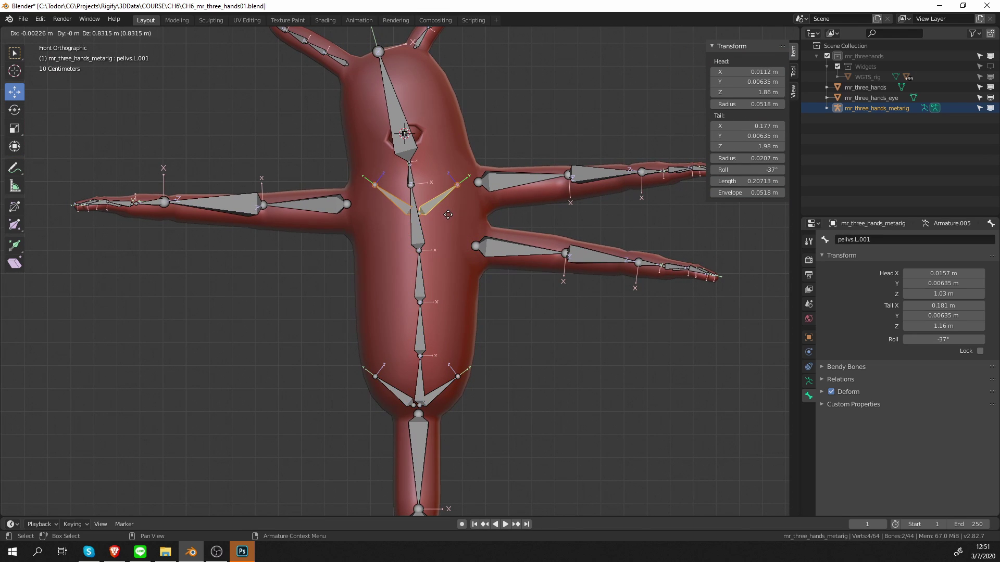
pyautogui.click(444, 208)
# - Circle the roots of the three arms with annotation strokes, and remove the strokes
pyautogui.scroll(2, 413, 244)
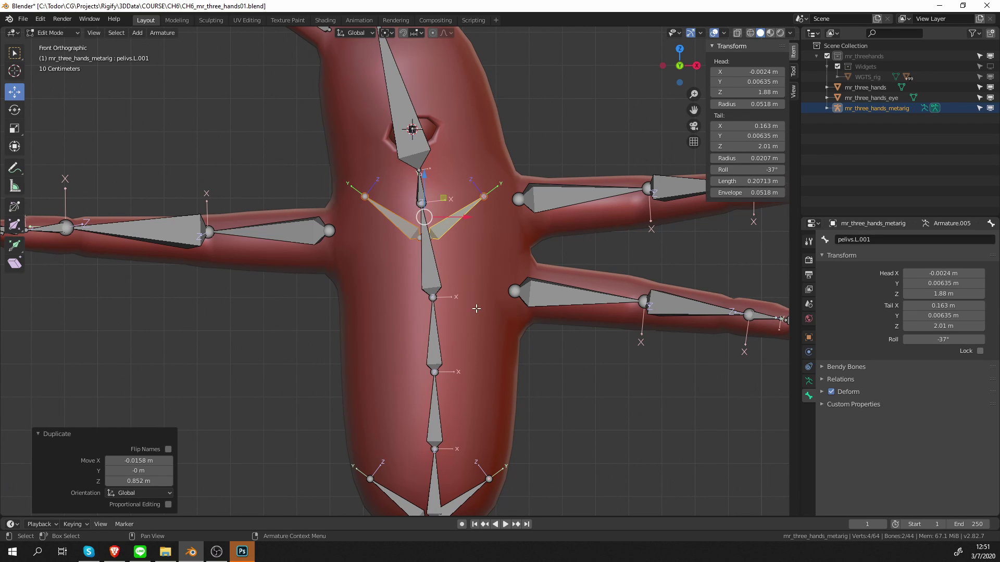
pyautogui.moveTo(566, 222); pyautogui.dragTo(517, 269, button='middle')
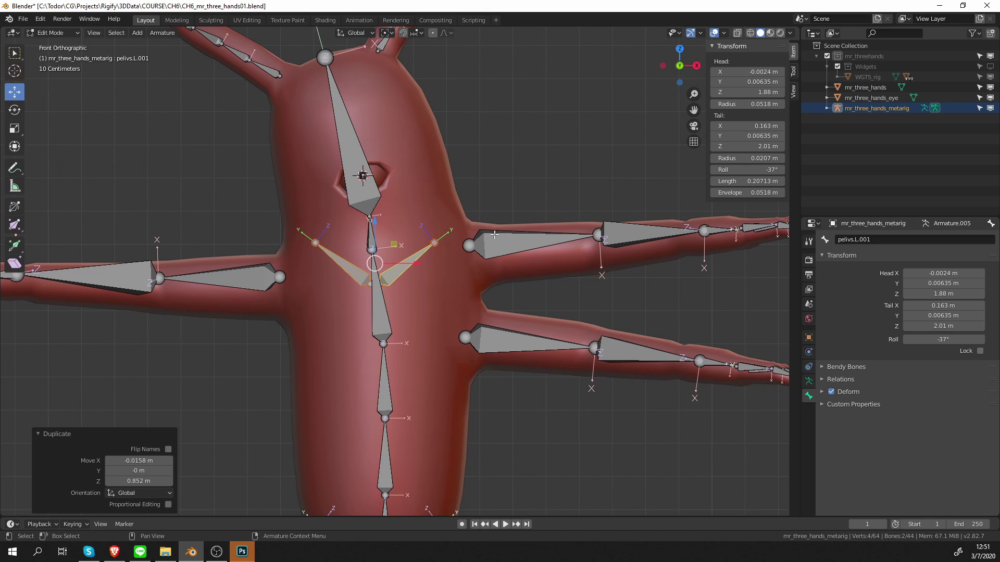
pyautogui.scroll(2, 479, 264)
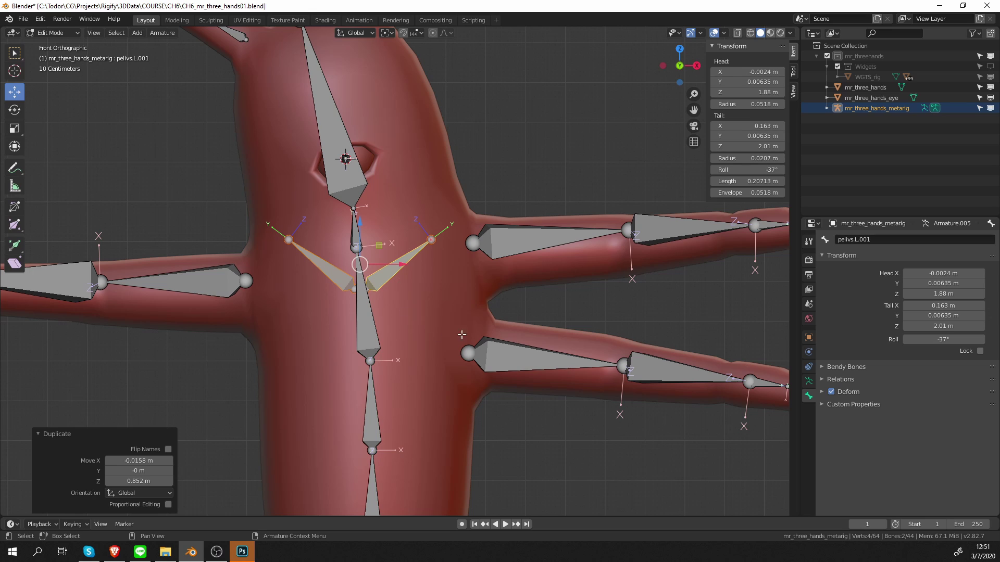
pyautogui.moveTo(446, 193); pyautogui.dragTo(476, 200)
pyautogui.moveTo(494, 286)
pyautogui.mouseDown()
pyautogui.moveTo(432, 317)
pyautogui.moveTo(546, 347)
pyautogui.mouseUp()
pyautogui.moveTo(280, 241); pyautogui.dragTo(310, 247)
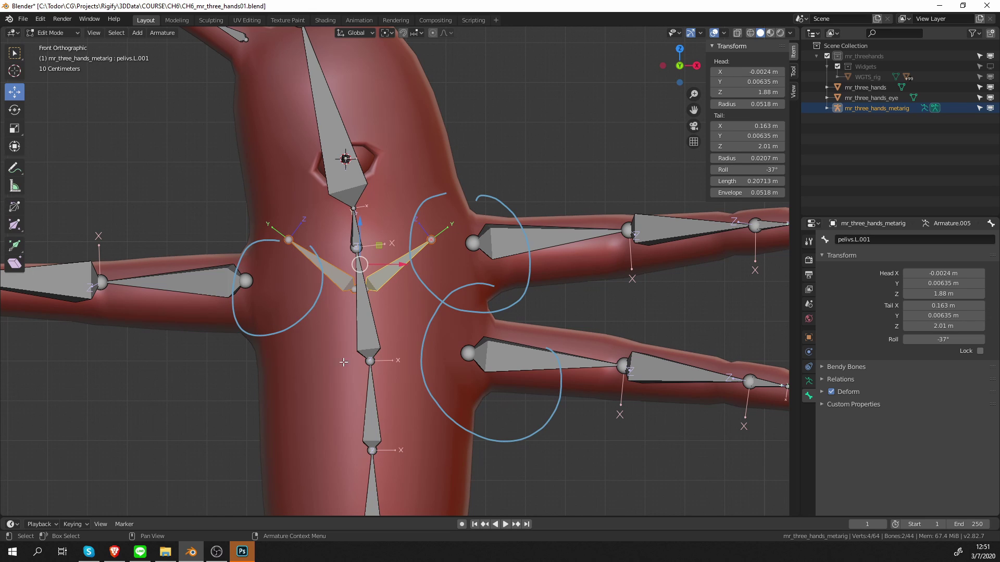
pyautogui.hotkey('alt', 'a')
pyautogui.click(793, 71)
pyautogui.click(793, 92)
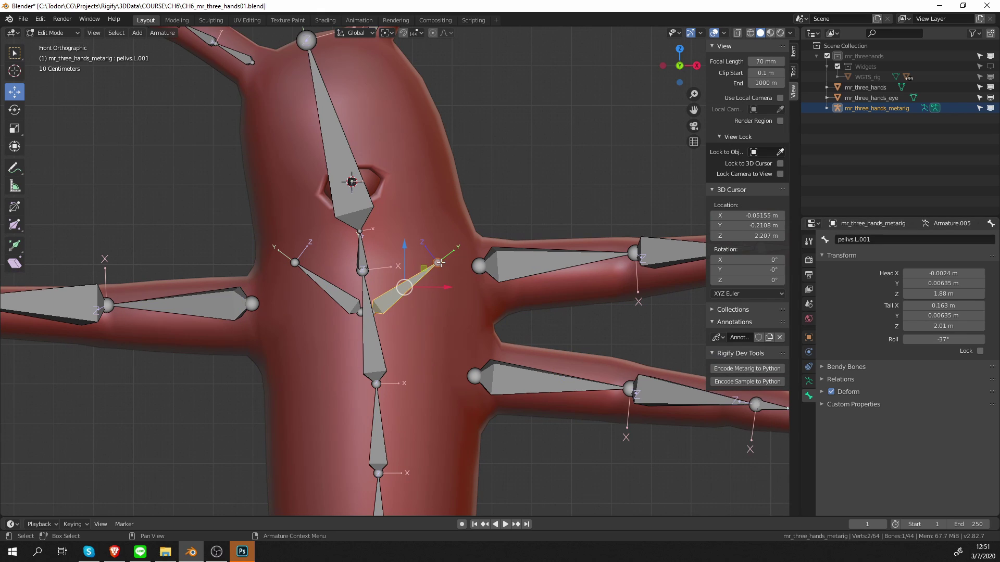
# - Move the tips of pelivs.L.001 and pelivs.R.001 to the adjacent arm roots, at about X 0.242, Z 1.99 m and X -0.275, Z 1.9 m
pyautogui.click(440, 265)
pyautogui.press('g')
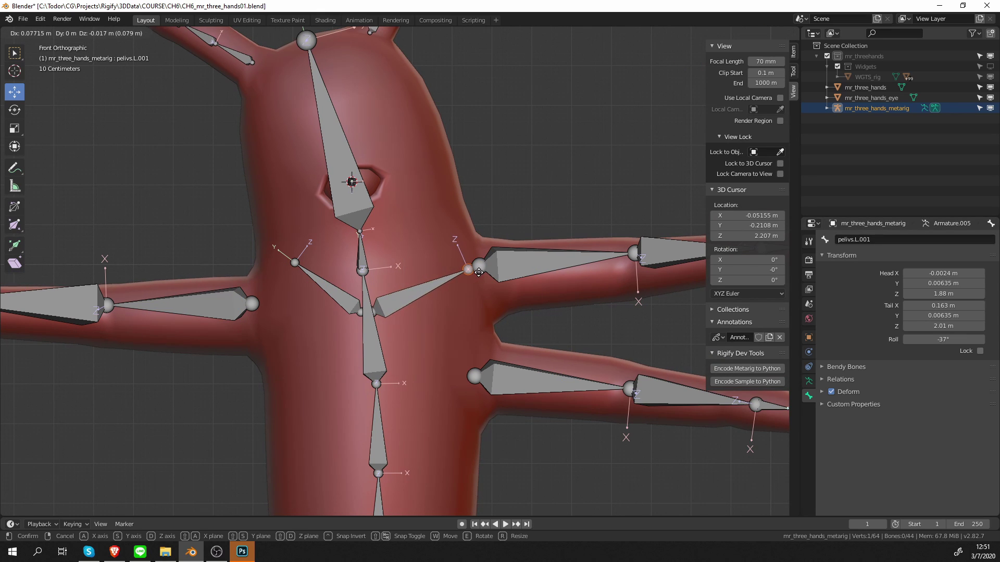
pyautogui.click(478, 271)
pyautogui.moveTo(305, 263); pyautogui.dragTo(262, 305)
# - Duplicate pelivs.L.001 slightly below itself and move the copy's tip to the lower arm's root, at about X 0.238, Z 1.73 m
pyautogui.click(422, 289)
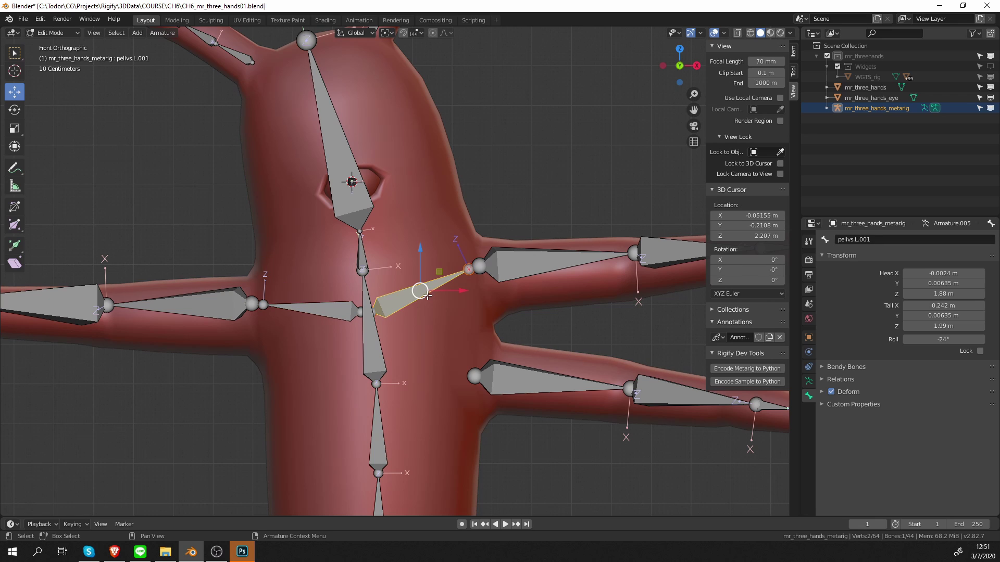
pyautogui.hotkey('shift', 'd')
pyautogui.click(435, 326)
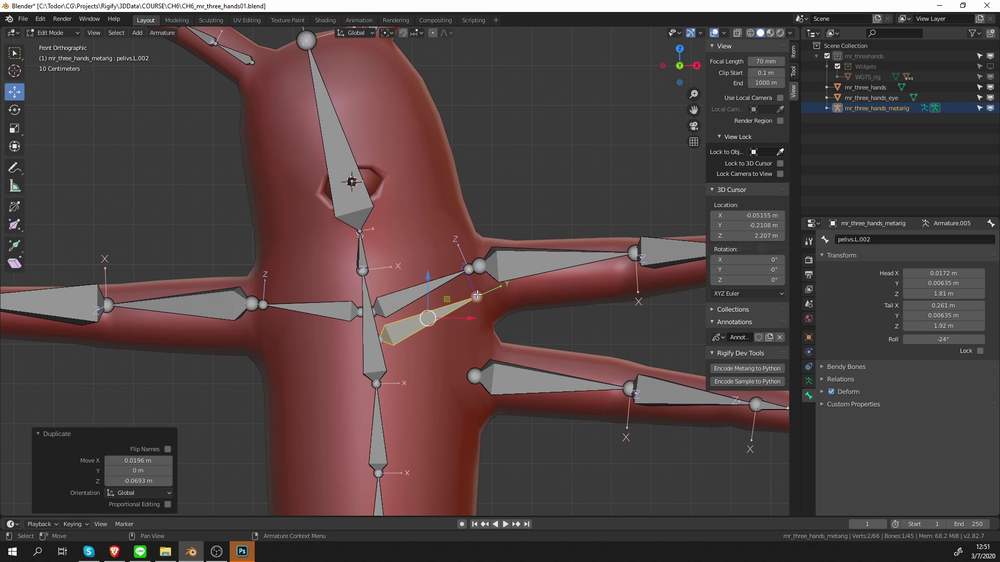
pyautogui.moveTo(477, 295); pyautogui.dragTo(467, 376)
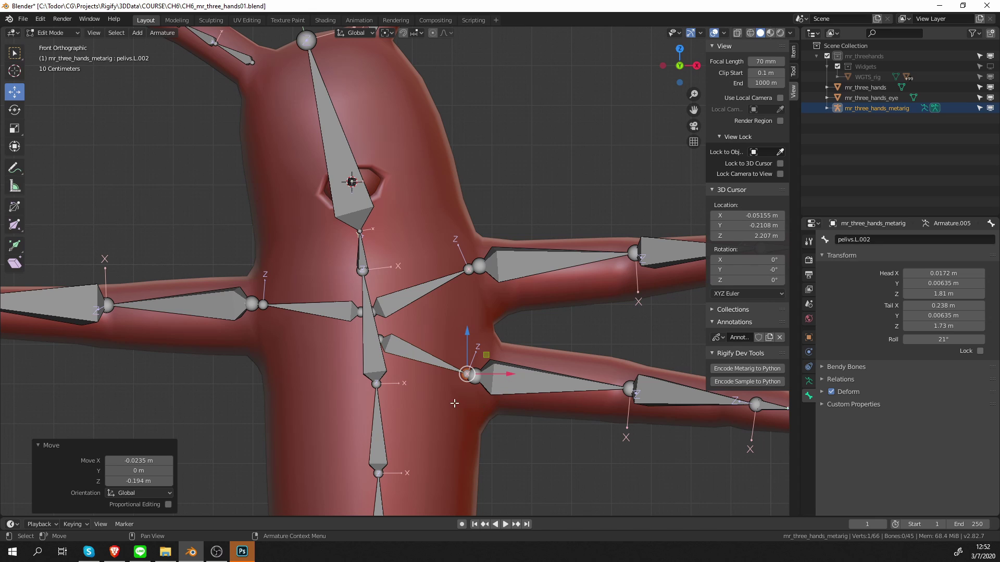
# - Batch rename the three shoulder bones leading to the arms as "chest"
pyautogui.click(430, 354)
pyautogui.keyDown('shift'); pyautogui.click(411, 296); pyautogui.keyUp('shift')
pyautogui.keyDown('shift'); pyautogui.click(339, 319); pyautogui.keyUp('shift')
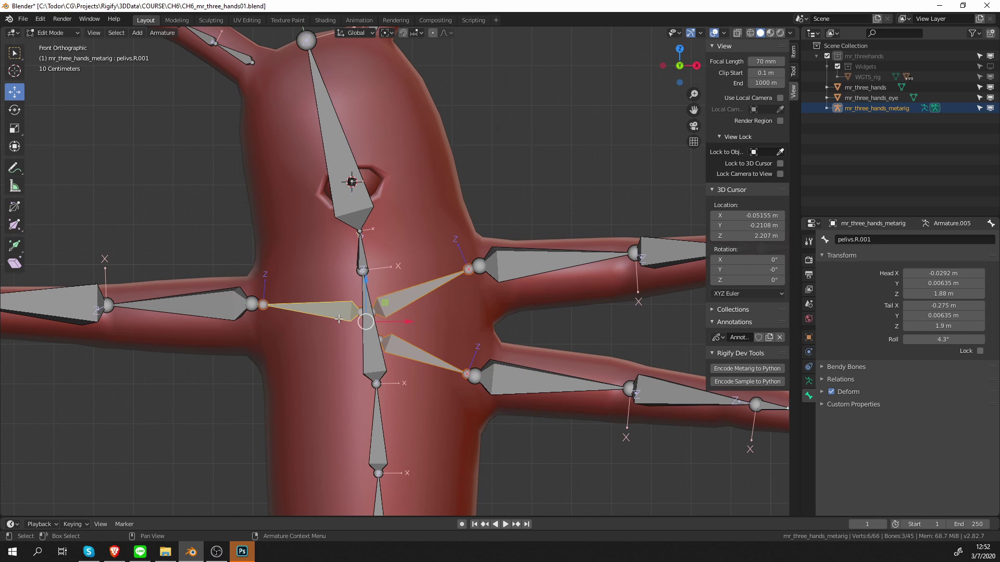
pyautogui.click(41, 18)
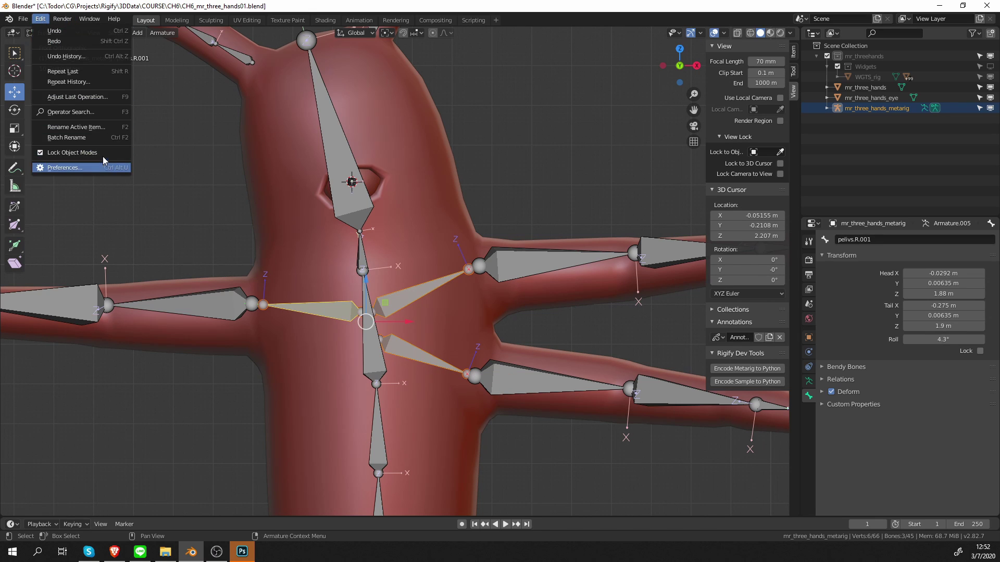
pyautogui.click(104, 139)
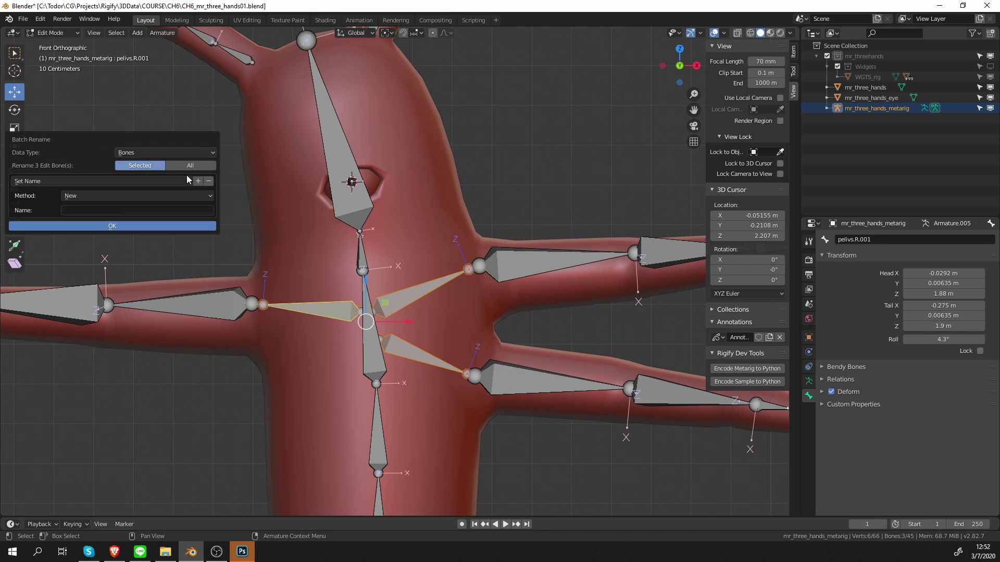
pyautogui.click(128, 211)
pyautogui.write('chest')
pyautogui.press('Return')
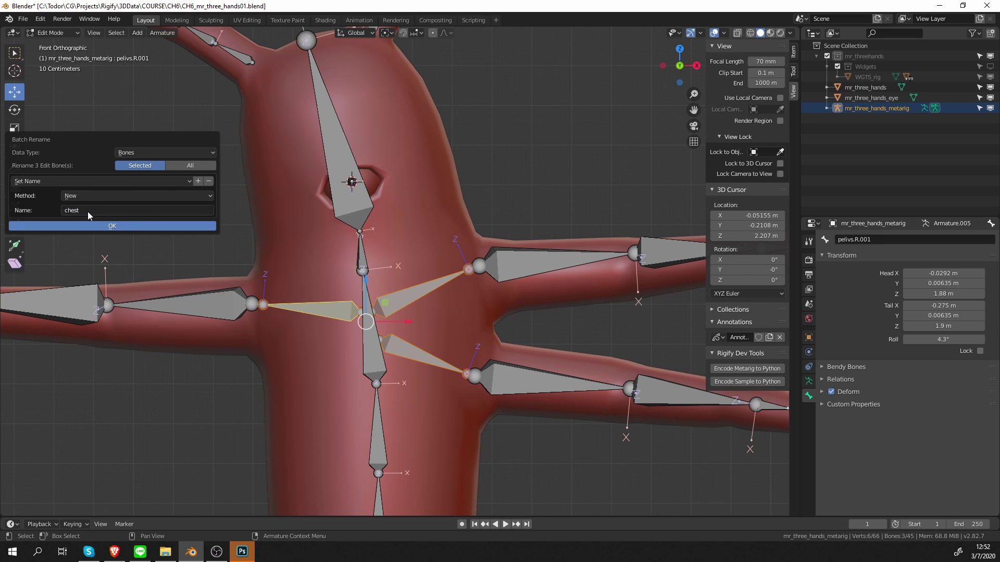
pyautogui.click(92, 226)
# - Duplicate the chest and chest.001 bones up into the head, about 0.491 m higher and 0.109 m toward negative X
pyautogui.scroll(-2, 377, 305)
pyautogui.keyDown('shift'); pyautogui.moveTo(388, 278); pyautogui.dragTo(393, 312, button='middle'); pyautogui.keyUp('shift')
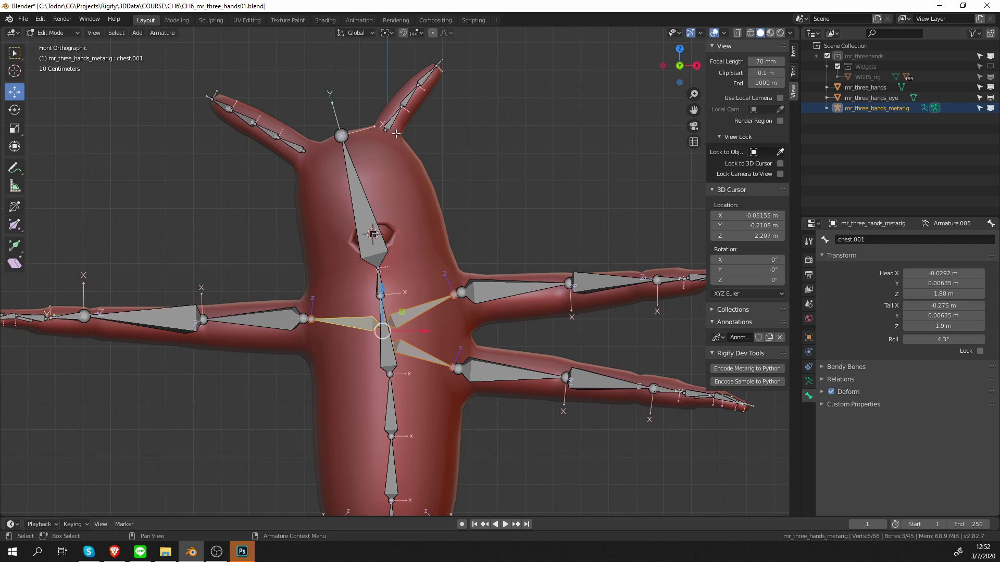
pyautogui.hotkey('shift', 'd')
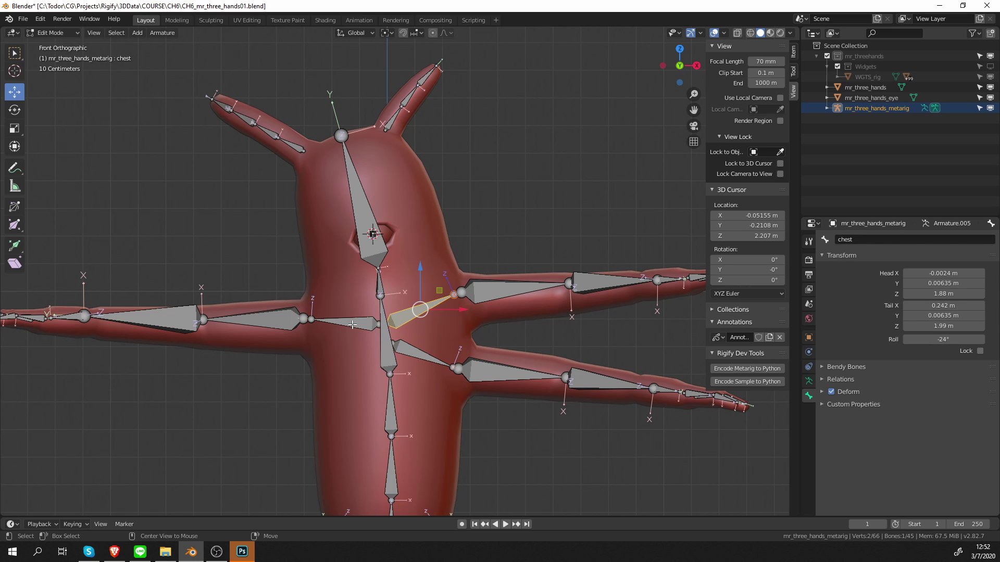
pyautogui.click(392, 135)
pyautogui.scroll(3, 339, 170)
pyautogui.keyDown('shift'); pyautogui.moveTo(339, 171); pyautogui.dragTo(362, 223, button='middle'); pyautogui.keyUp('shift')
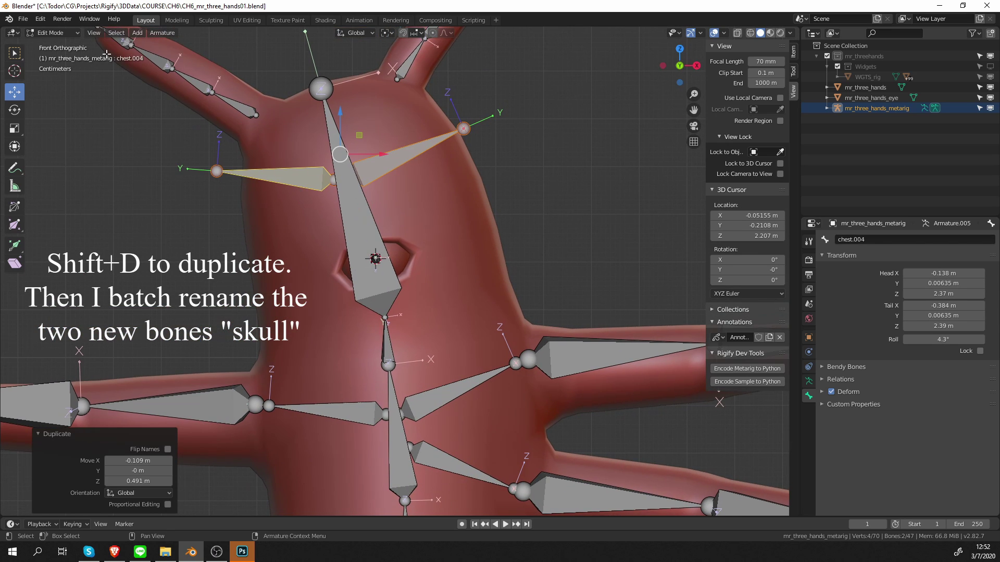
# - Batch rename the two duplicated bones in the head as "skull"
pyautogui.click(40, 18)
pyautogui.click(57, 138)
pyautogui.click(168, 206)
pyautogui.write('s')
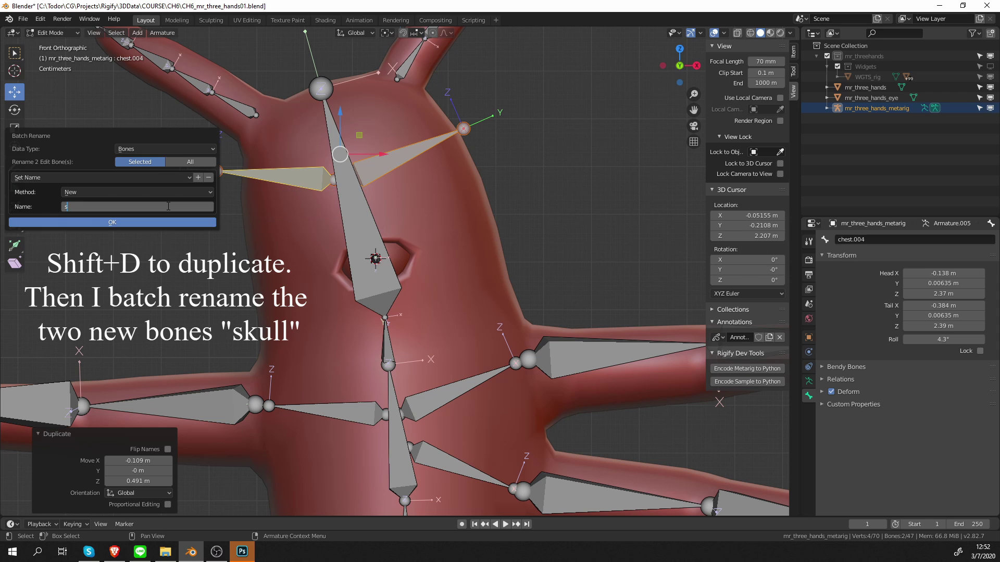
pyautogui.write('kull')
pyautogui.press('Return')
pyautogui.click(176, 221)
# - Move the tips of both skull bones to the horn roots, at about X -0.286, Z 2.49 m and X -0.0113, Z 2.57 m
pyautogui.moveTo(231, 177); pyautogui.dragTo(279, 252, button='middle')
pyautogui.click(266, 246)
pyautogui.press('w')
pyautogui.click(310, 198)
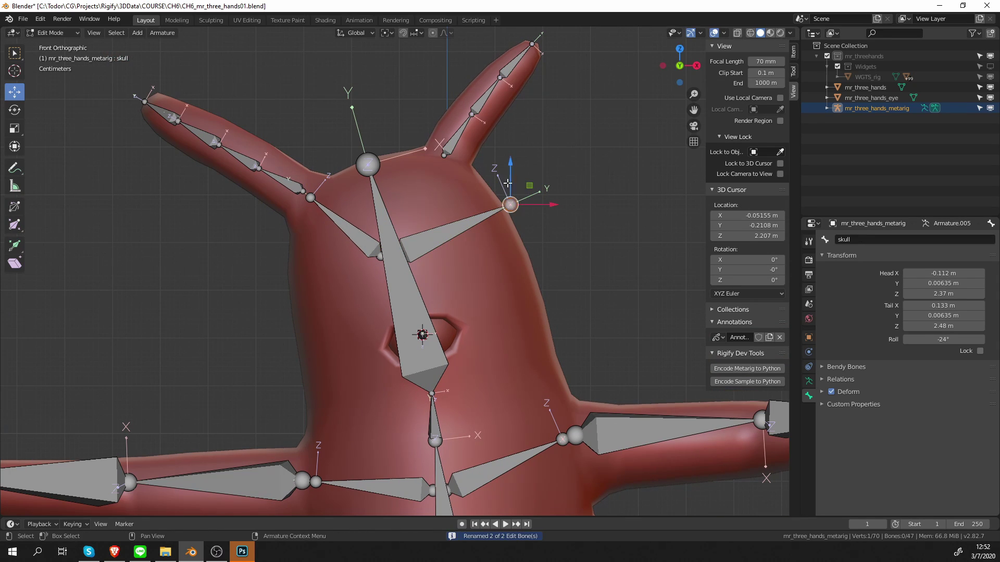
pyautogui.click(443, 147)
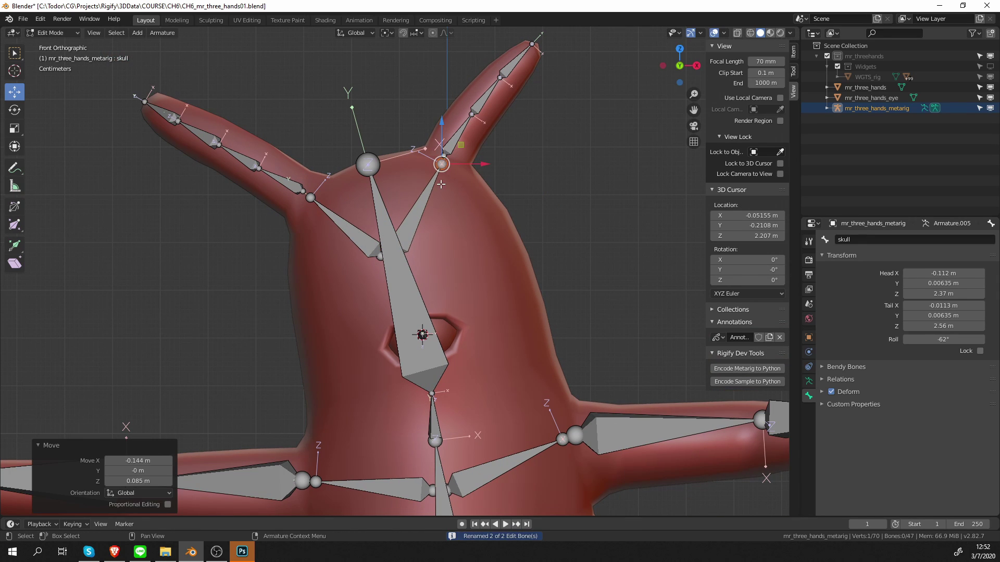
pyautogui.press('w')
pyautogui.click(455, 144)
# - Check the Rigify type and options of the skull, chest and pelvis bones in Pose Mode
pyautogui.scroll(-4, 451, 237)
pyautogui.moveTo(451, 235); pyautogui.dragTo(398, 260, button='middle')
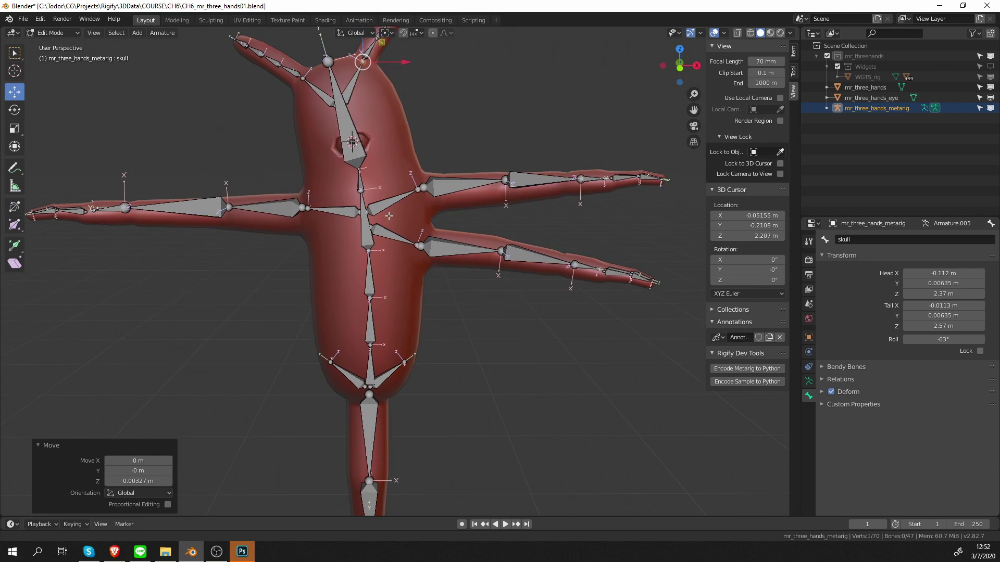
pyautogui.scroll(3, 385, 251)
pyautogui.hotkey('ctrl', 'Tab')
pyautogui.click(351, 155)
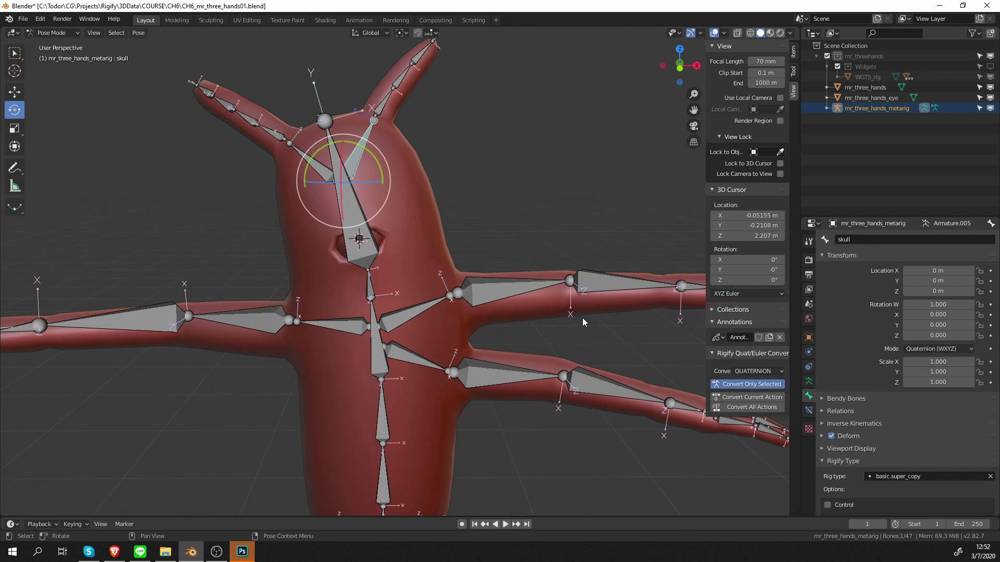
pyautogui.scroll(-3, 910, 477)
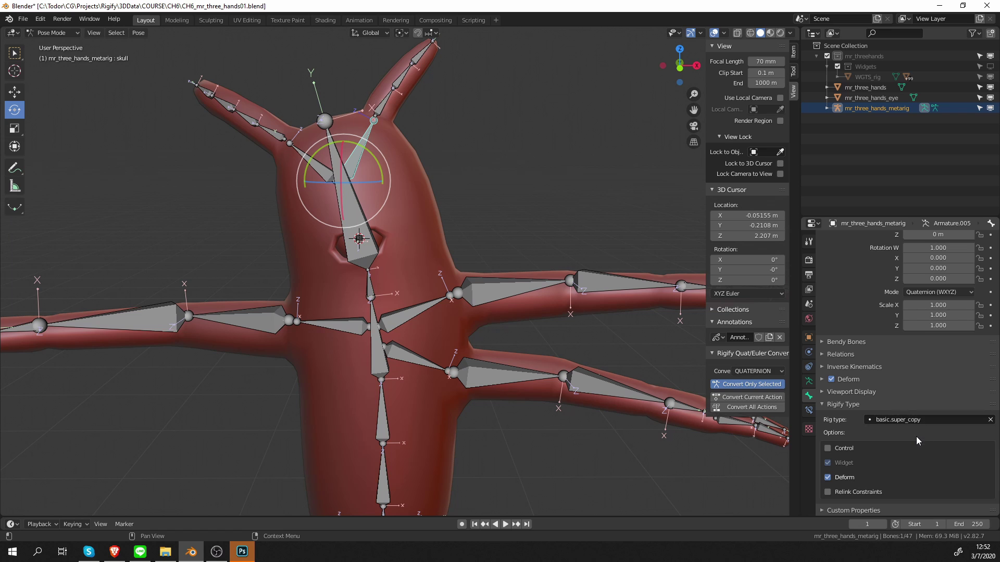
pyautogui.click(318, 170)
pyautogui.click(351, 329)
pyautogui.click(401, 320)
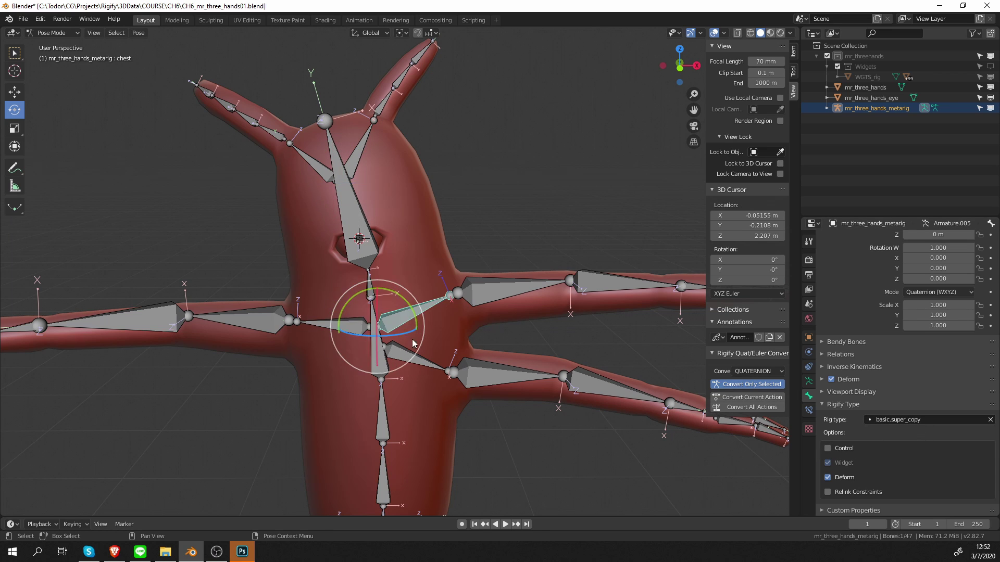
pyautogui.click(412, 355)
pyautogui.keyDown('shift'); pyautogui.moveTo(414, 356); pyautogui.dragTo(389, 316, button='middle'); pyautogui.keyUp('shift')
pyautogui.click(398, 460)
pyautogui.click(346, 463)
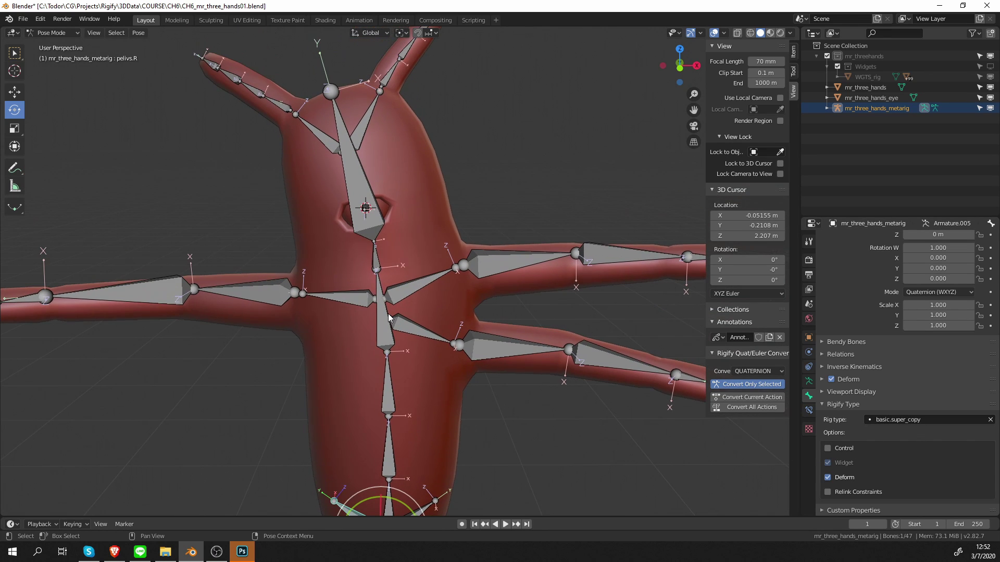
pyautogui.keyDown('shift'); pyautogui.moveTo(367, 235); pyautogui.dragTo(370, 283, button='middle'); pyautogui.keyUp('shift')
# - Return to Edit Mode and parent each horn's root tentacle bone to its adjoining skull bone with Keep Offset
pyautogui.hotkey('ctrl', 'Tab')
pyautogui.click(440, 168)
pyautogui.scroll(4, 402, 173)
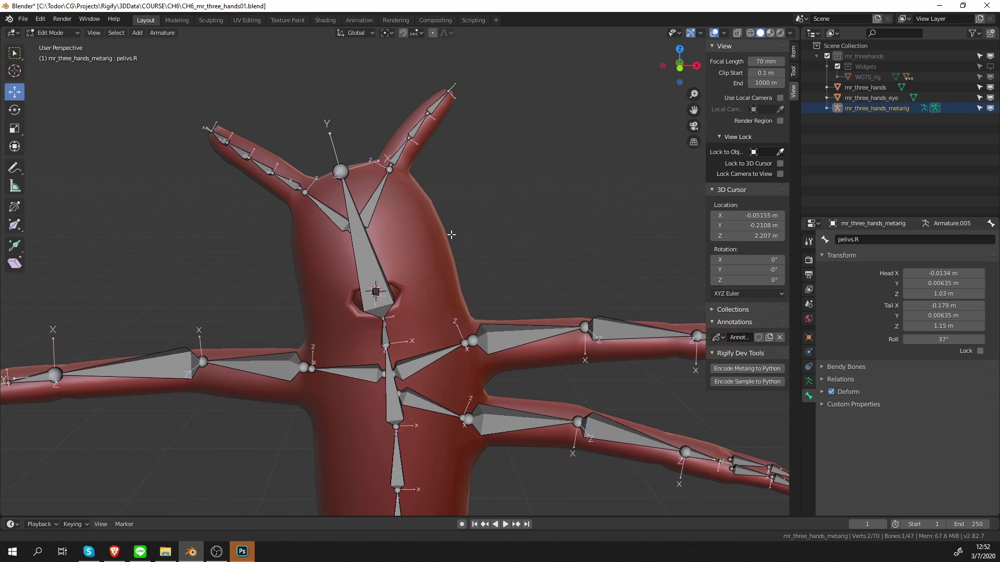
pyautogui.scroll(-2, 420, 223)
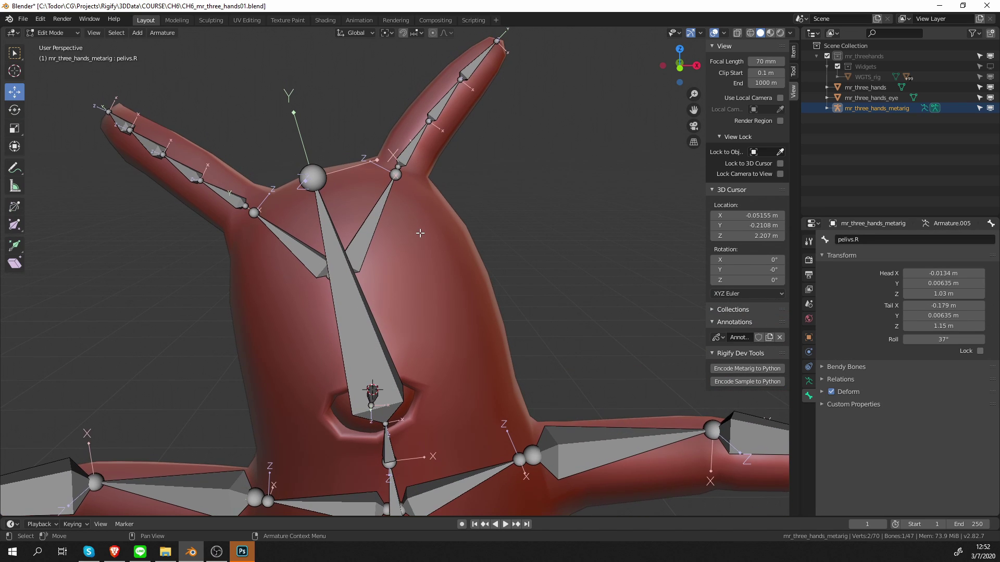
pyautogui.click(409, 177)
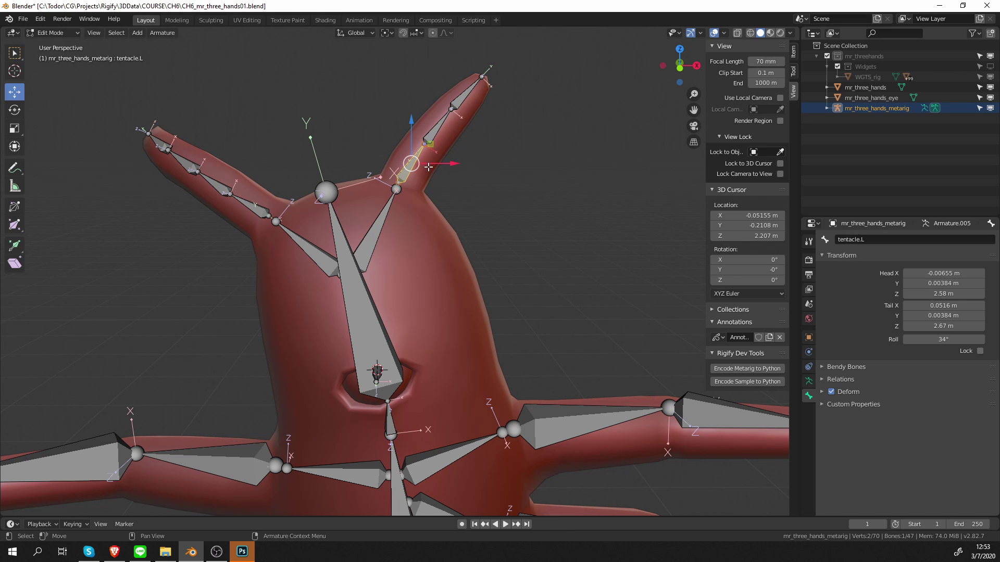
pyautogui.keyDown('ctrl'); pyautogui.click(391, 218); pyautogui.keyUp('ctrl')
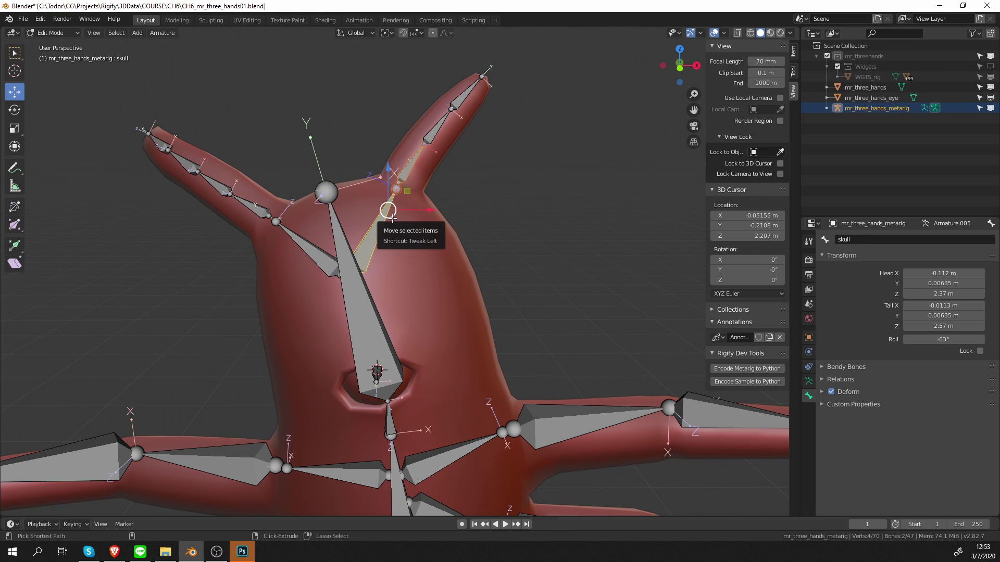
pyautogui.hotkey('ctrl', 'p')
pyautogui.click(392, 218)
pyautogui.click(258, 209)
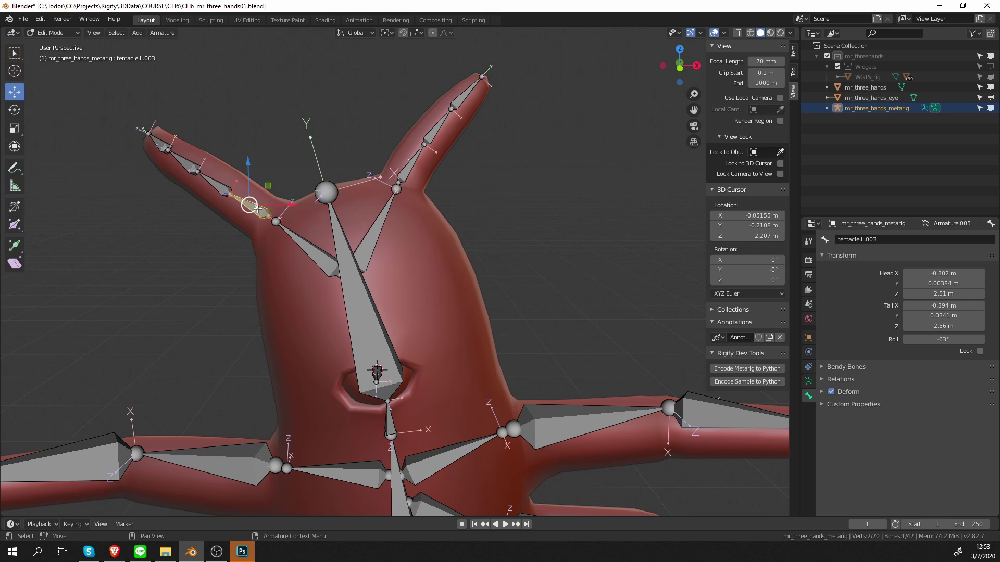
pyautogui.keyDown('ctrl'); pyautogui.click(300, 247); pyautogui.keyUp('ctrl')
pyautogui.hotkey('ctrl', 'p')
pyautogui.click(299, 247)
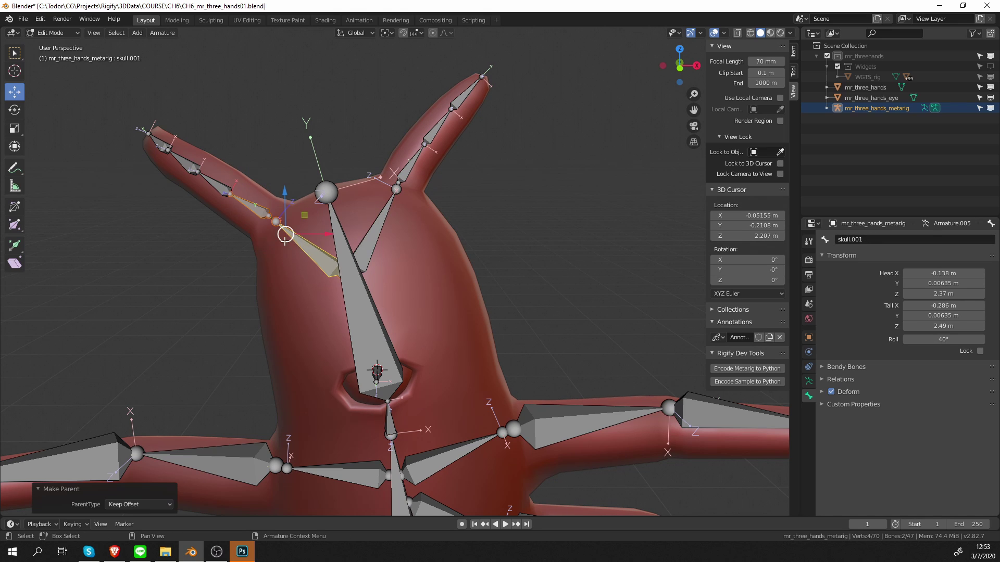
# - Parent both skull bones to the head bone with Keep Offset
pyautogui.click(311, 249)
pyautogui.keyDown('shift'); pyautogui.click(383, 227); pyautogui.keyUp('shift')
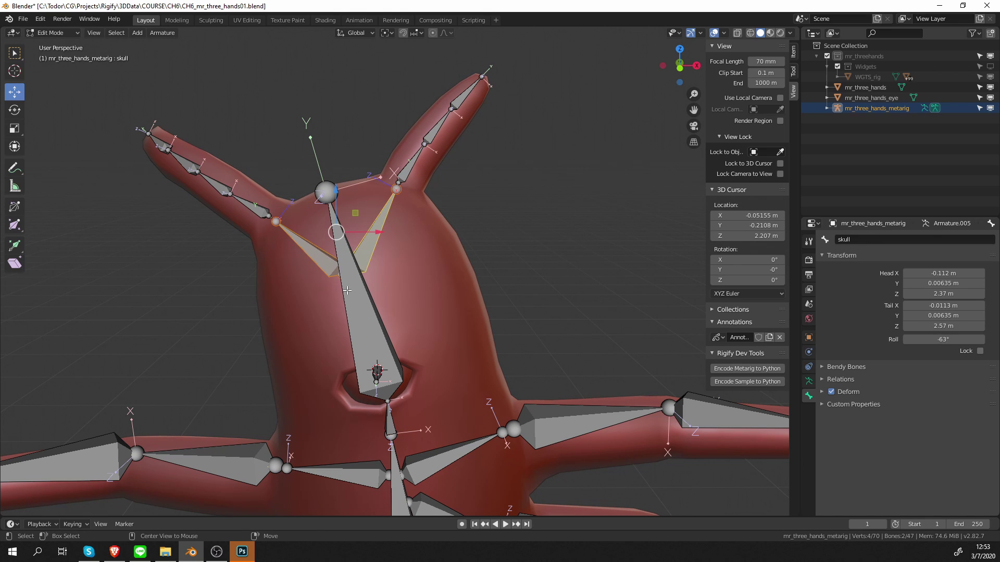
pyautogui.keyDown('shift'); pyautogui.click(346, 290); pyautogui.keyUp('shift')
pyautogui.hotkey('ctrl', 'p')
pyautogui.click(348, 284)
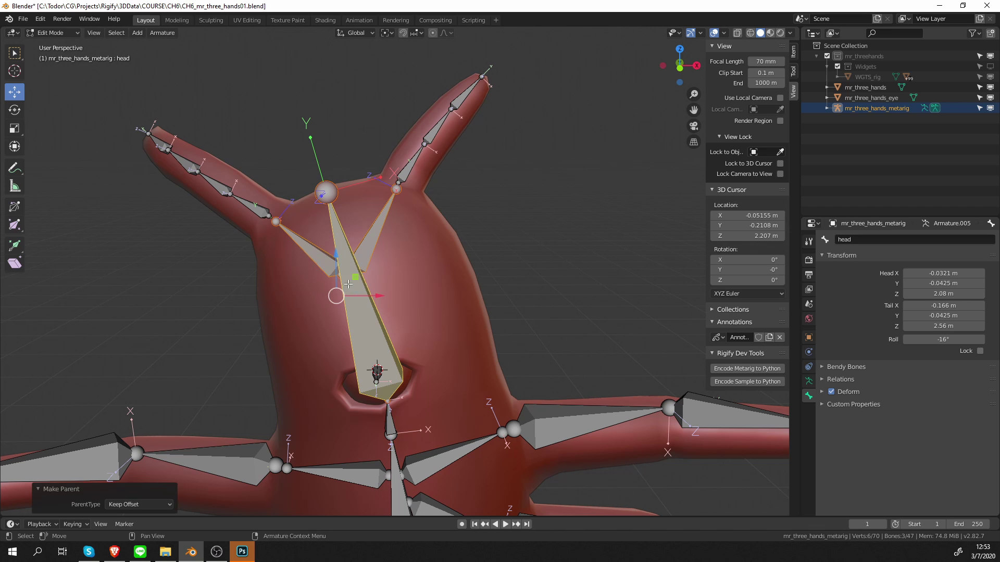
# - Parent the eye bone to the head bone with Keep Offset
pyautogui.moveTo(348, 283); pyautogui.dragTo(362, 334, button='middle')
pyautogui.click(323, 346)
pyautogui.keyDown('shift'); pyautogui.click(349, 325); pyautogui.keyUp('shift')
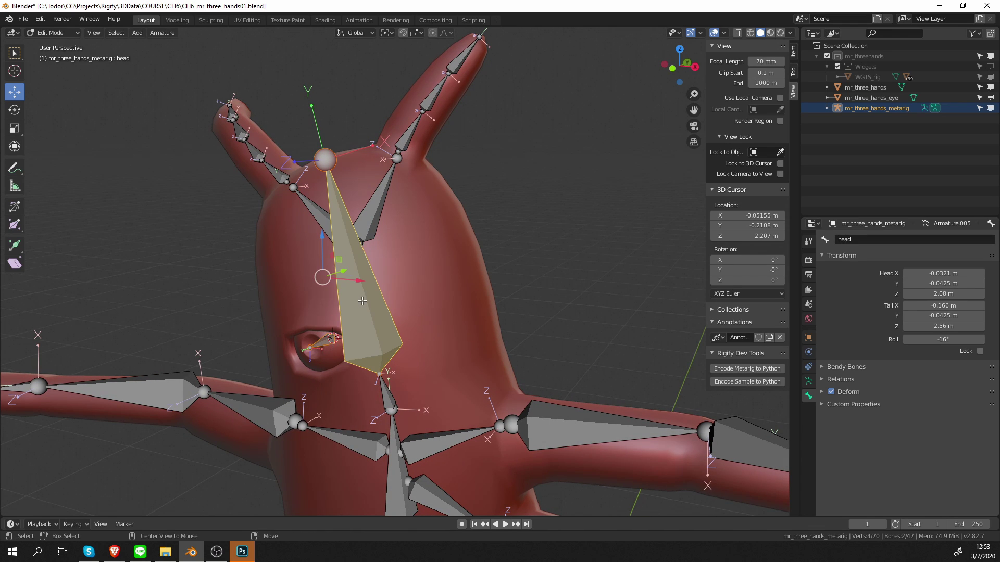
pyautogui.hotkey('ctrl', 'p')
pyautogui.click(349, 307)
# - Parent the neck bone and the three chest bones to spine.003, keeping their offsets
pyautogui.keyDown('shift'); pyautogui.moveTo(384, 371); pyautogui.dragTo(368, 318, button='middle'); pyautogui.keyUp('shift')
pyautogui.click(367, 332)
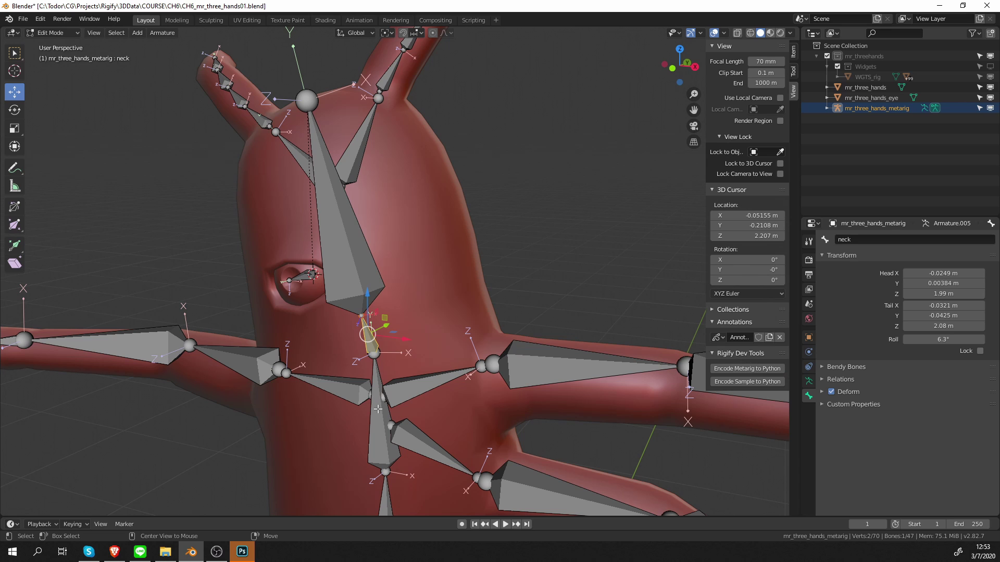
pyautogui.keyDown('shift'); pyautogui.click(377, 382); pyautogui.keyUp('shift')
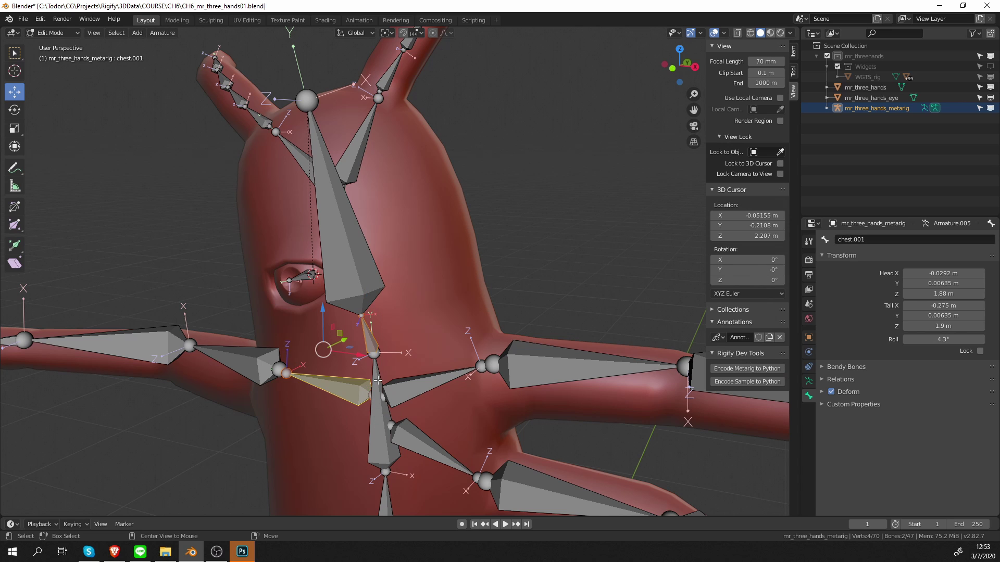
pyautogui.keyDown('shift'); pyautogui.click(404, 386); pyautogui.keyUp('shift')
pyautogui.keyDown('shift'); pyautogui.click(419, 439); pyautogui.keyUp('shift')
pyautogui.moveTo(420, 439); pyautogui.dragTo(389, 357, button='middle')
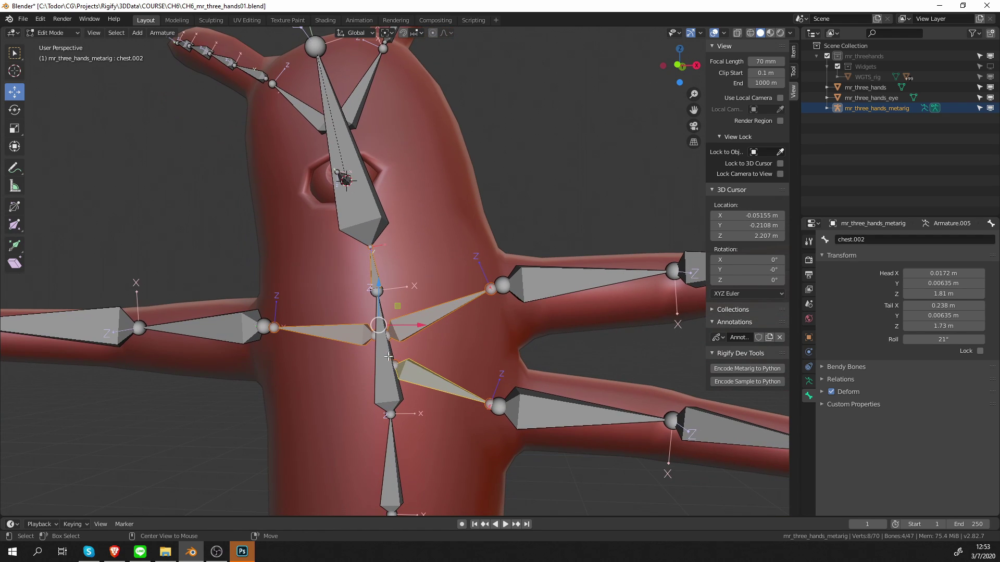
pyautogui.keyDown('shift'); pyautogui.click(383, 357); pyautogui.keyUp('shift')
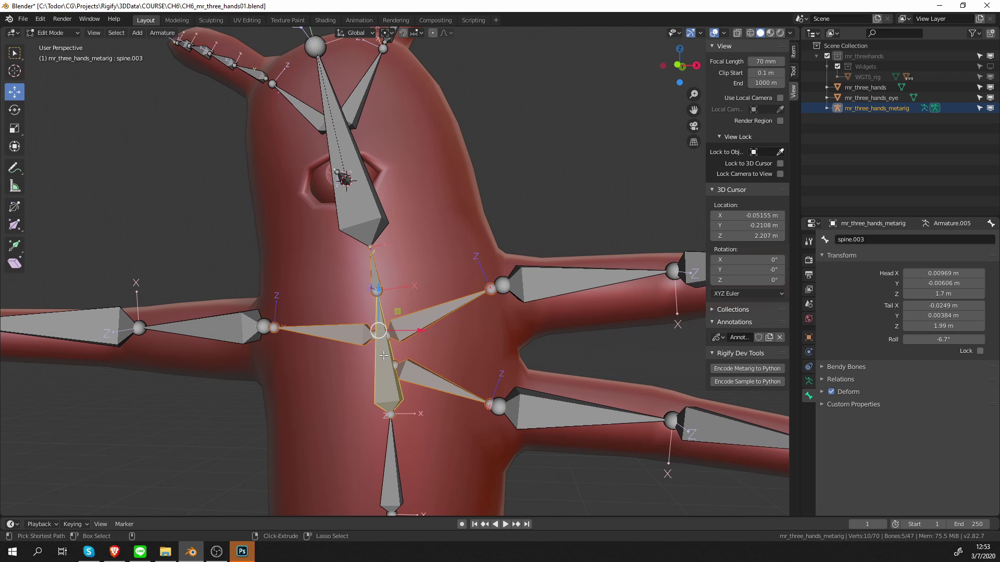
pyautogui.hotkey('ctrl', 'p')
pyautogui.click(382, 354)
# - Parent each of the three upper arm bones to its adjoining chest bone with Keep Offset
pyautogui.click(524, 307)
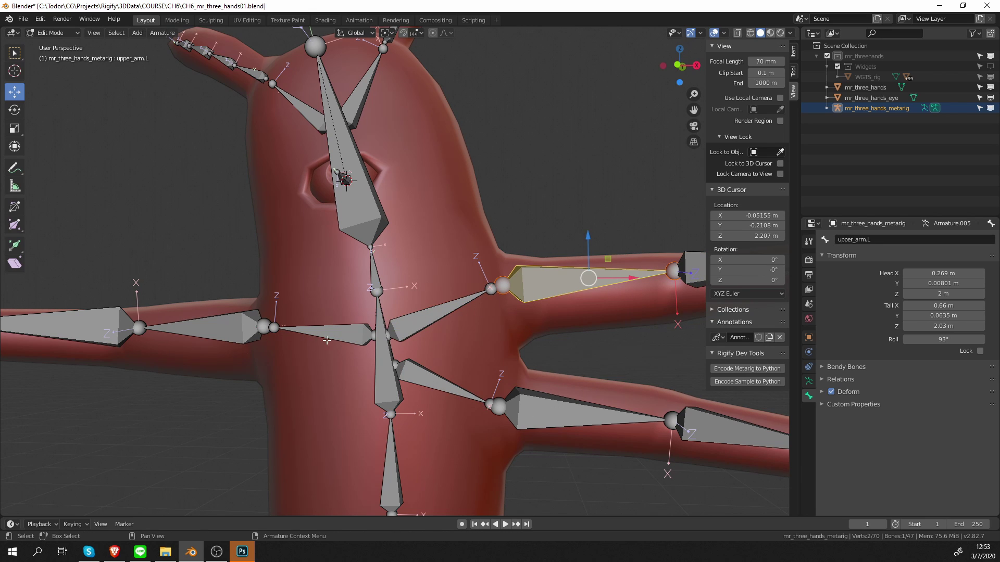
pyautogui.keyDown('shift'); pyautogui.click(455, 301); pyautogui.keyUp('shift')
pyautogui.hotkey('ctrl', 'p')
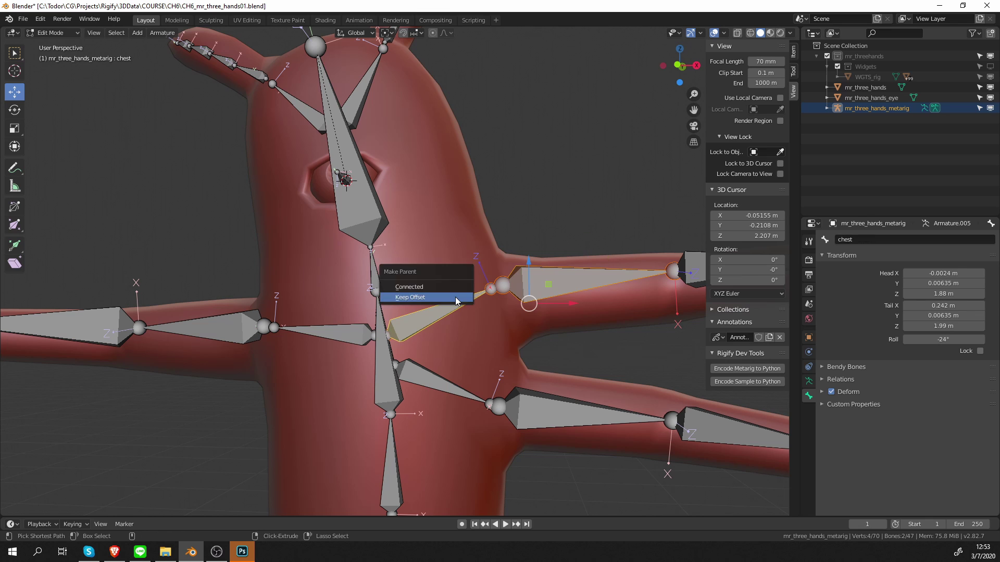
pyautogui.click(455, 300)
pyautogui.click(534, 408)
pyautogui.keyDown('shift'); pyautogui.click(448, 388); pyautogui.keyUp('shift')
pyautogui.hotkey('ctrl', 'p')
pyautogui.click(448, 389)
pyautogui.click(261, 324)
pyautogui.keyDown('shift'); pyautogui.click(327, 332); pyautogui.keyUp('shift')
pyautogui.hotkey('ctrl', 'p')
pyautogui.click(327, 332)
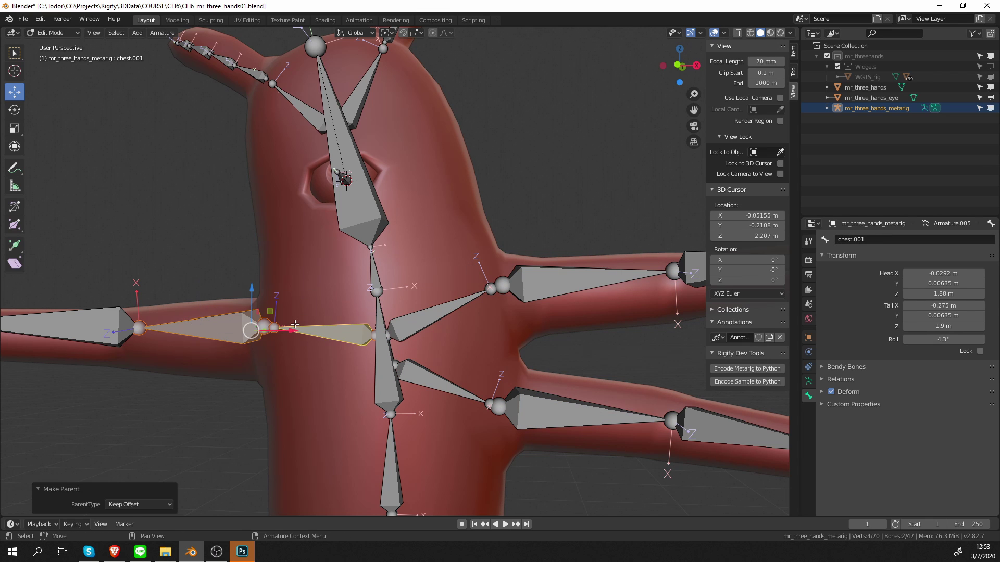
# - Parent the two base finger bones of the upper paired arm to hand.L with Keep Offset
pyautogui.scroll(-5, 334, 331)
pyautogui.moveTo(359, 323); pyautogui.dragTo(312, 338, button='middle')
pyautogui.scroll(3, 484, 320)
pyautogui.moveTo(485, 319); pyautogui.dragTo(450, 310, button='middle')
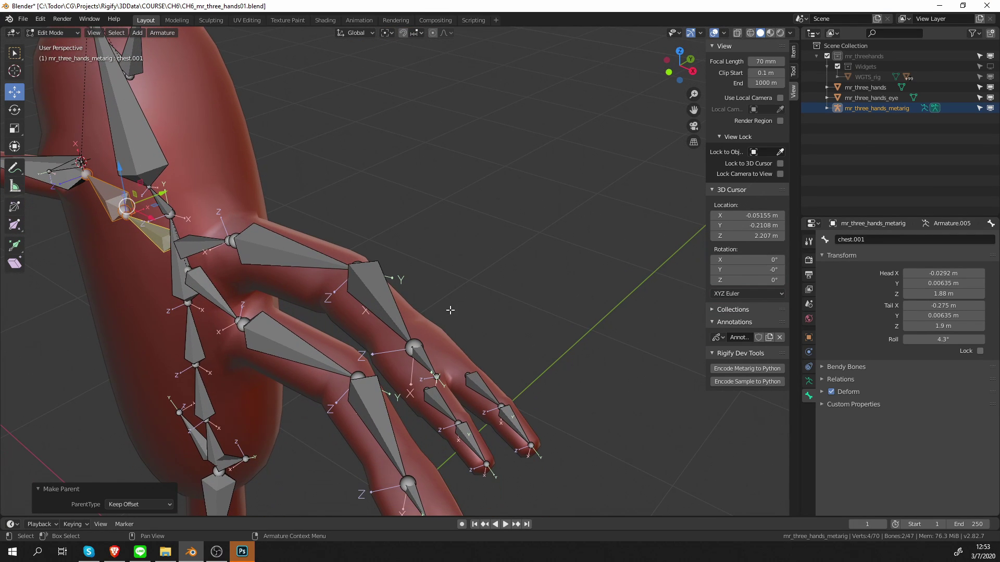
pyautogui.click(452, 413)
pyautogui.keyDown('shift'); pyautogui.moveTo(452, 414); pyautogui.dragTo(484, 384, button='middle'); pyautogui.keyUp('shift')
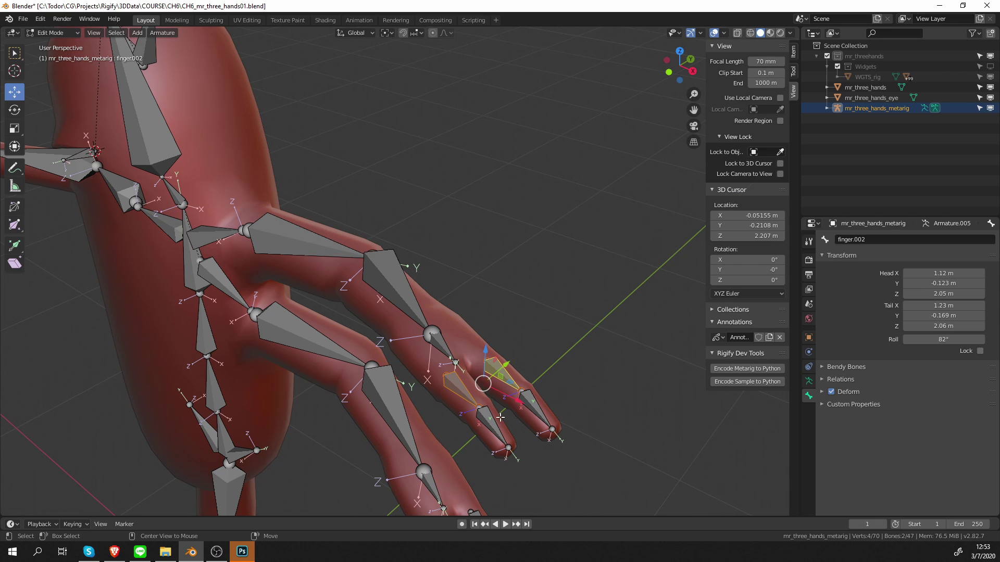
pyautogui.keyDown('shift'); pyautogui.click(442, 347); pyautogui.keyUp('shift')
pyautogui.hotkey('ctrl', 'p')
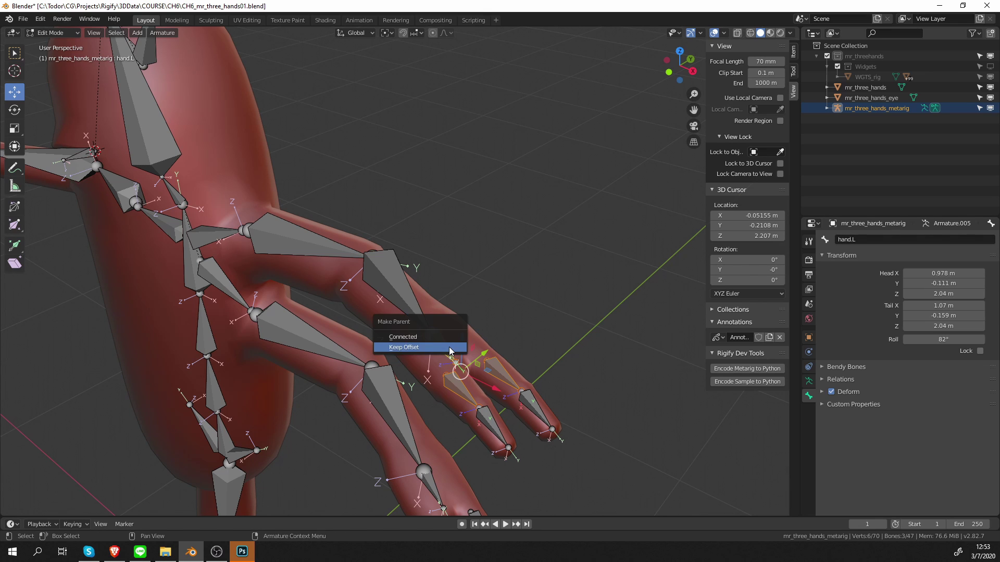
pyautogui.click(450, 347)
# - Parent the two base finger bones of the lower paired arm to hand.L.001 with Keep Offset
pyautogui.keyDown('shift'); pyautogui.moveTo(489, 361); pyautogui.dragTo(507, 265, button='middle'); pyautogui.keyUp('shift')
pyautogui.click(462, 441)
pyautogui.keyDown('shift'); pyautogui.click(495, 424); pyautogui.keyUp('shift')
pyautogui.keyDown('shift'); pyautogui.click(449, 397); pyautogui.keyUp('shift')
pyautogui.hotkey('ctrl', 'p')
pyautogui.click(454, 398)
# - Parent the two base finger bones of the single arm on the opposite side to its hand bone with Keep Offset
pyautogui.moveTo(583, 360); pyautogui.dragTo(620, 352, button='middle')
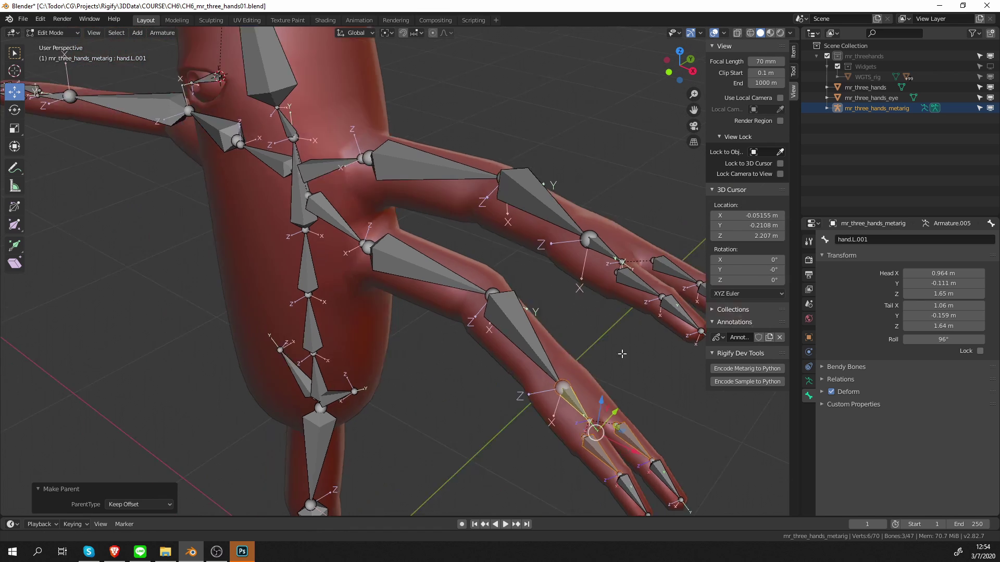
pyautogui.keyDown('shift'); pyautogui.moveTo(172, 232); pyautogui.dragTo(521, 217, button='middle'); pyautogui.keyUp('shift')
pyautogui.scroll(2, 374, 190)
pyautogui.click(286, 160)
pyautogui.keyDown('shift'); pyautogui.click(289, 133); pyautogui.keyUp('shift')
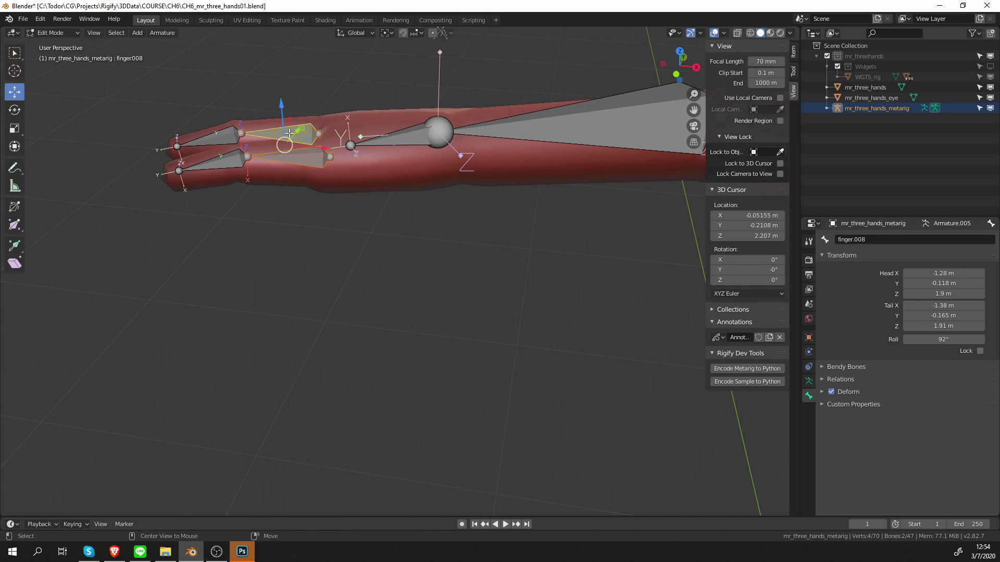
pyautogui.keyDown('shift'); pyautogui.click(388, 134); pyautogui.keyUp('shift')
pyautogui.hotkey('ctrl', 'p')
pyautogui.click(393, 134)
# - Parent both pelvis bones and the thigh bone to the base spine bone with Keep Offset
pyautogui.scroll(-4, 454, 176)
pyautogui.keyDown('shift'); pyautogui.moveTo(677, 476); pyautogui.dragTo(404, 280, button='middle'); pyautogui.keyUp('shift')
pyautogui.click(473, 241)
pyautogui.moveTo(461, 260); pyautogui.dragTo(454, 226, button='middle')
pyautogui.keyDown('shift'); pyautogui.click(429, 236); pyautogui.keyUp('shift')
pyautogui.keyDown('shift'); pyautogui.click(453, 285); pyautogui.keyUp('shift')
pyautogui.keyDown('shift'); pyautogui.click(455, 220); pyautogui.keyUp('shift')
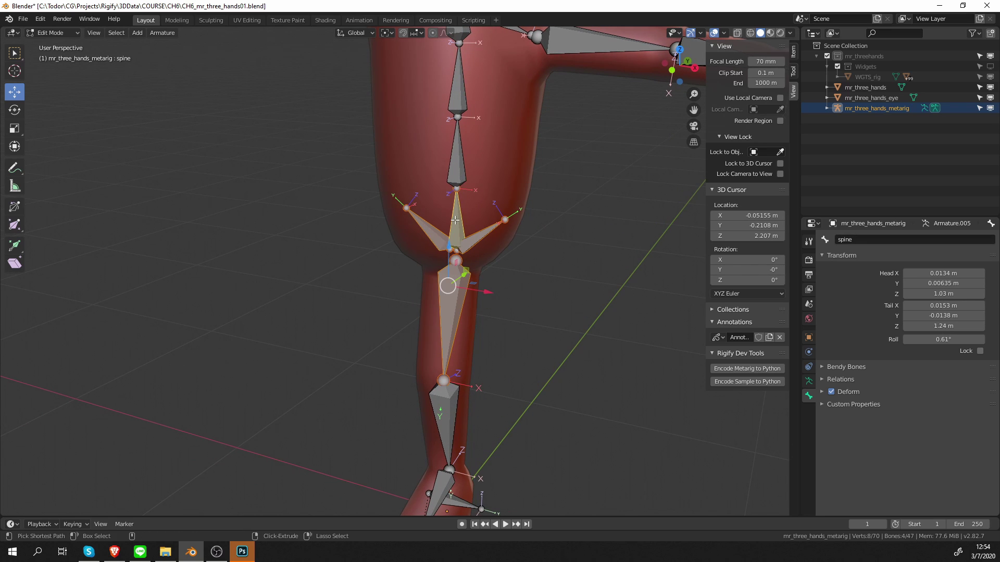
pyautogui.hotkey('ctrl', 'p')
pyautogui.click(460, 222)
# - In Pose Mode, try moving the base spine bone and rotating thigh.L to check the hierarchy
pyautogui.scroll(-4, 460, 224)
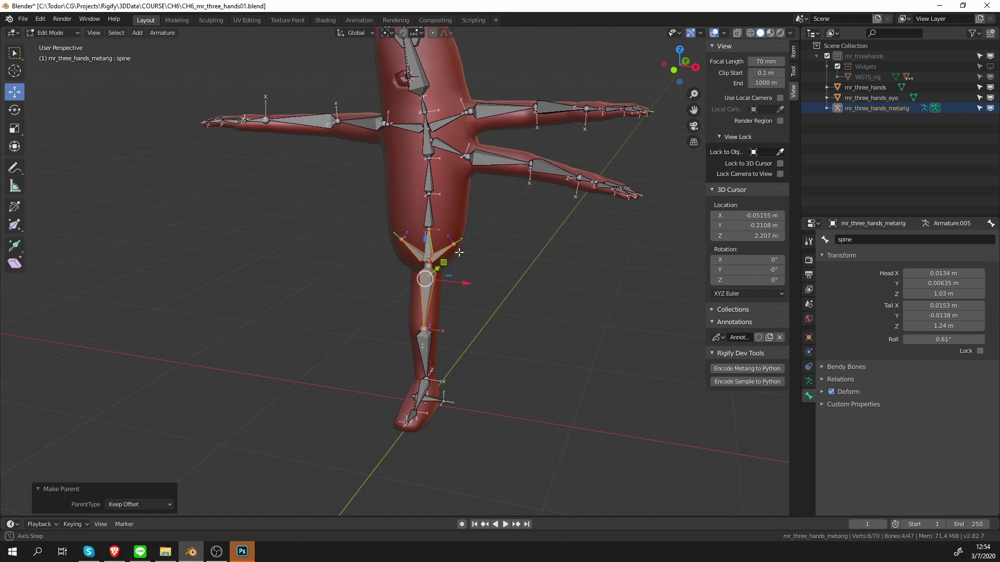
pyautogui.hotkey('ctrl', 'Tab')
pyautogui.click(427, 255)
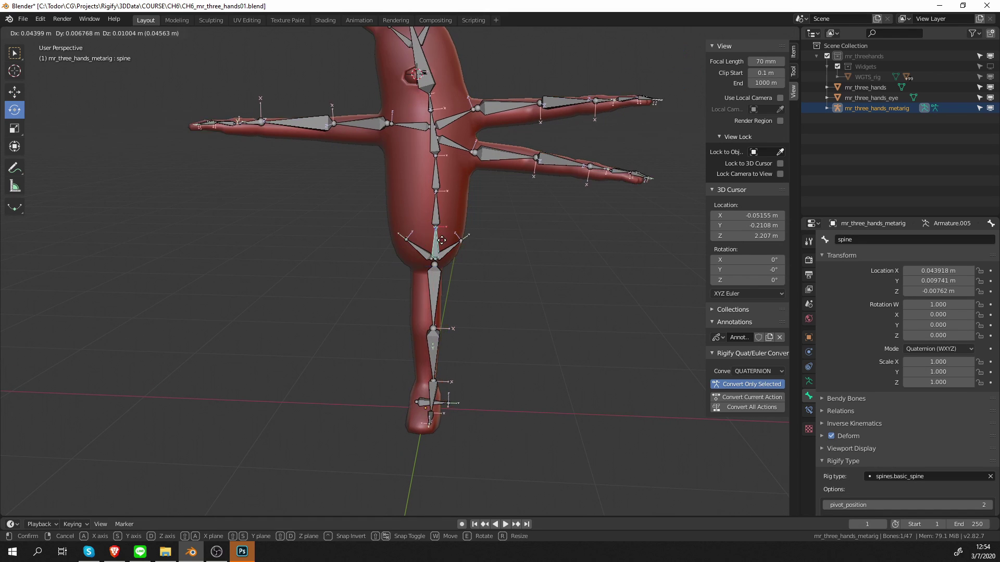
pyautogui.press('g')
pyautogui.rightClick(453, 276)
pyautogui.click(429, 294)
pyautogui.press('e')
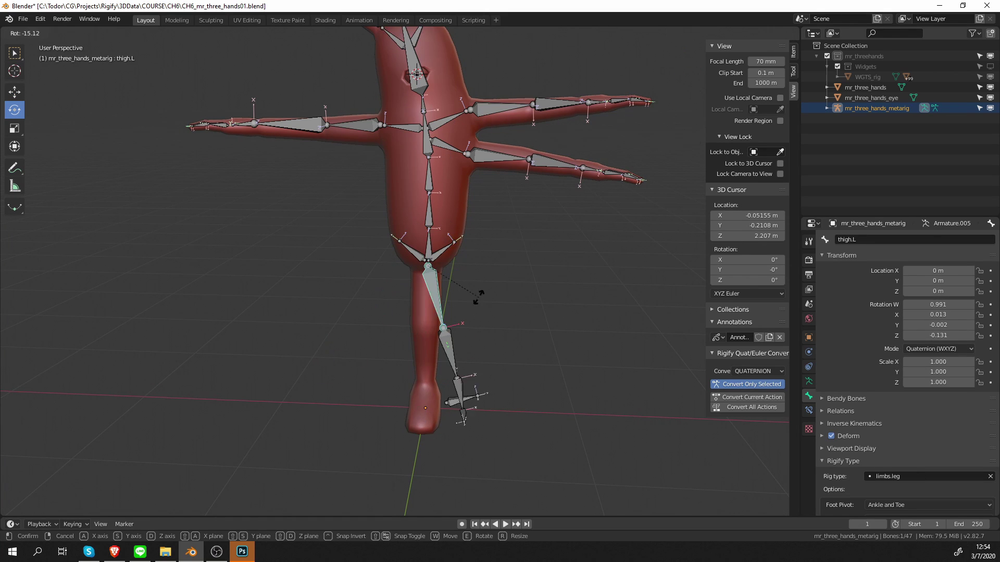
pyautogui.rightClick(476, 294)
# - Try rotating the upper spine, an upper arm and the chest bone to check that the arm chains follow
pyautogui.click(429, 141)
pyautogui.press('e')
pyautogui.rightClick(481, 133)
pyautogui.click(494, 156)
pyautogui.press('e')
pyautogui.click(452, 118)
pyautogui.press('e')
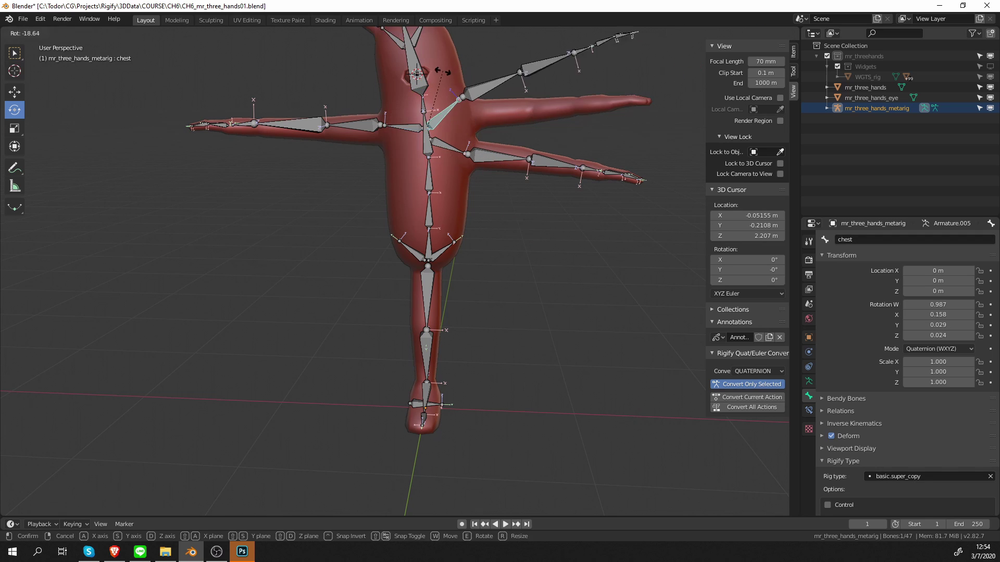
pyautogui.rightClick(417, 64)
# - Try rotating the head and skull bones to check that the horn chains follow
pyautogui.moveTo(416, 60); pyautogui.dragTo(435, 191, button='middle')
pyautogui.click(437, 193)
pyautogui.press('e')
pyautogui.rightClick(489, 173)
pyautogui.press('e')
pyautogui.rightClick(468, 177)
pyautogui.click(441, 165)
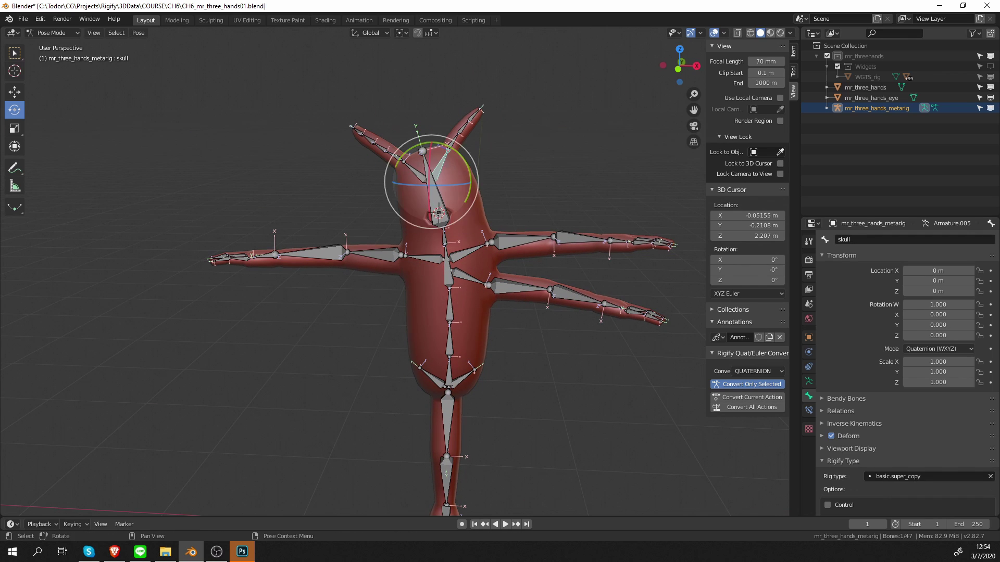
pyautogui.press('e')
pyautogui.rightClick(494, 196)
# - Return to Object Mode, generate the Rigify rig from the metarig, and hide the metarig
pyautogui.press('Tab')
pyautogui.click(444, 199)
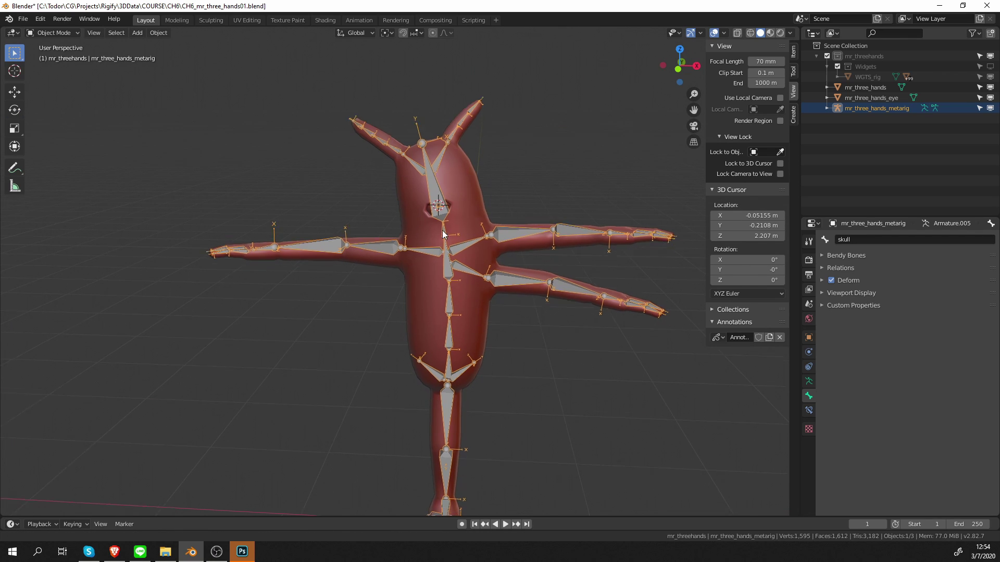
pyautogui.scroll(-2, 453, 239)
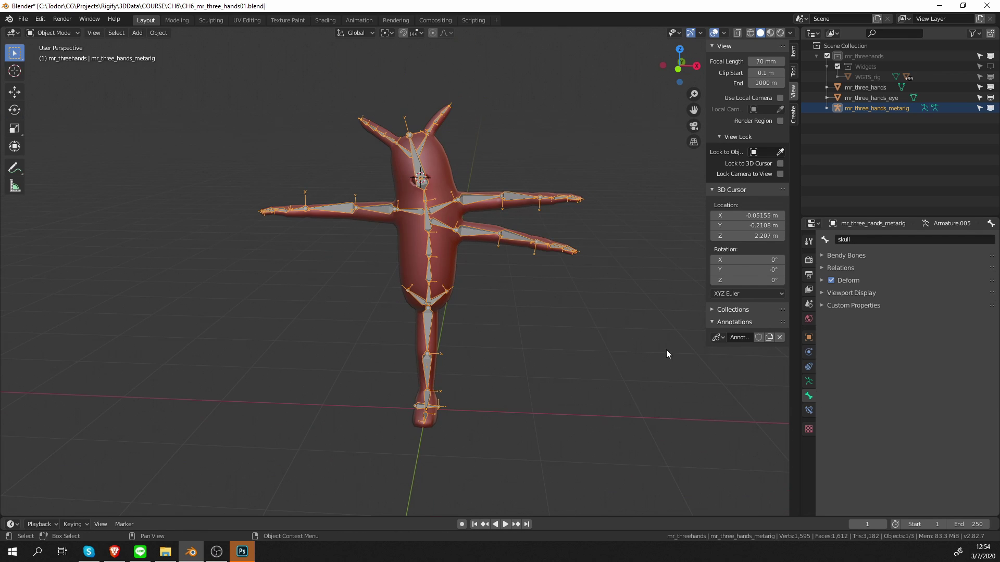
pyautogui.click(808, 382)
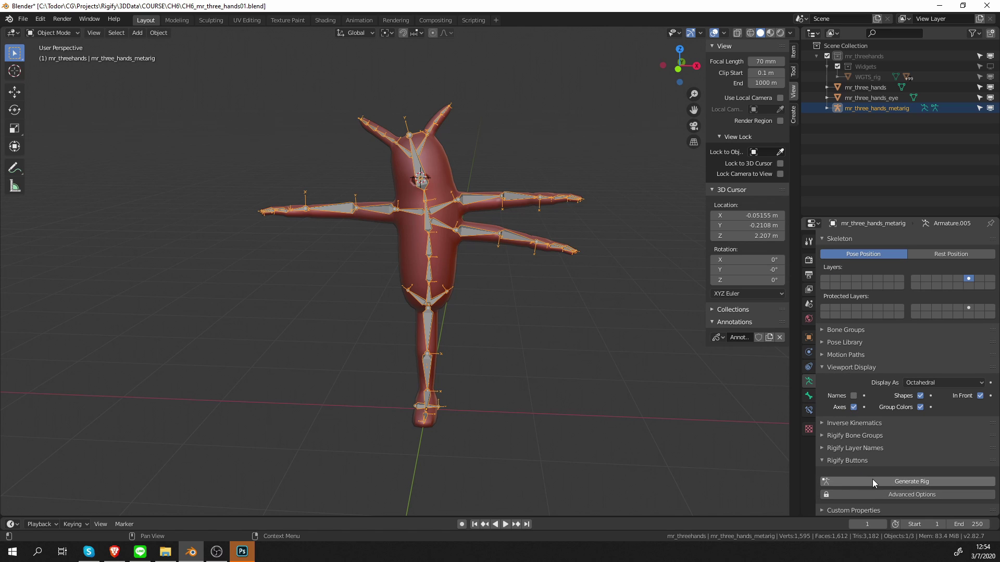
pyautogui.click(915, 482)
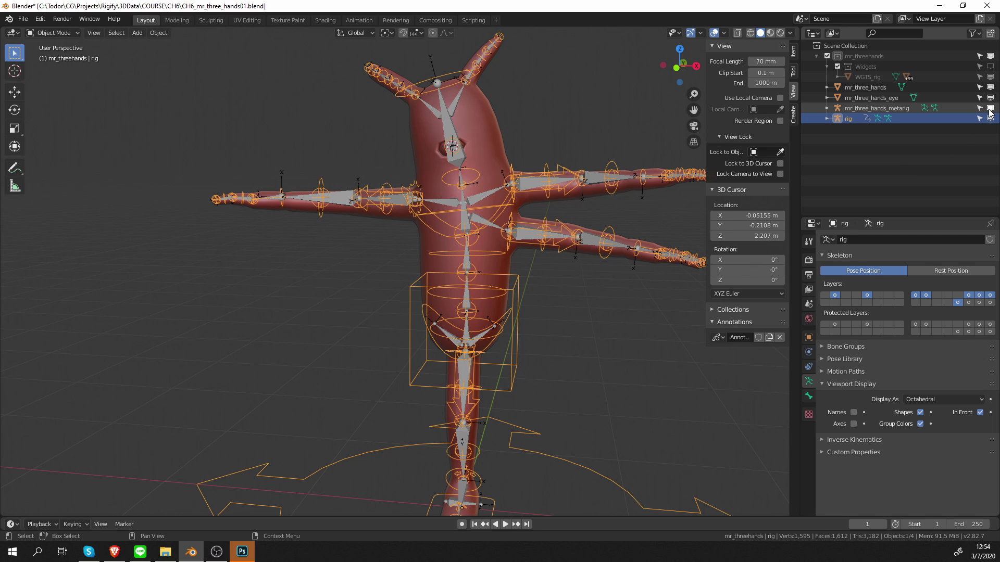
pyautogui.click(989, 110)
# - Parent the mr_three_hands body mesh to the generated rig With Automatic Weights
pyautogui.keyDown('shift'); pyautogui.moveTo(587, 163); pyautogui.dragTo(588, 196, button='middle'); pyautogui.keyUp('shift')
pyautogui.scroll(1, 587, 195)
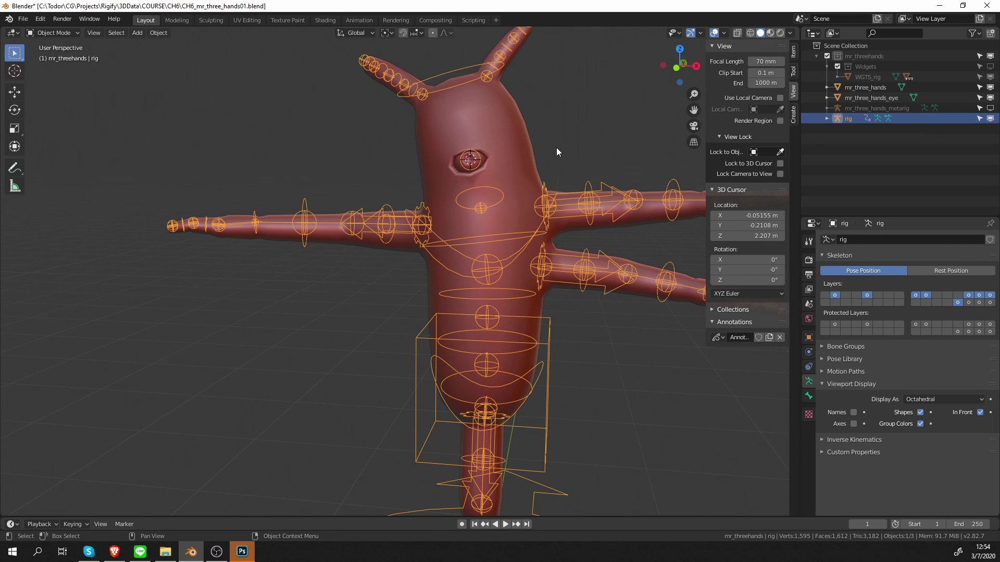
pyautogui.click(521, 132)
pyautogui.moveTo(545, 155); pyautogui.dragTo(449, 177, button='middle')
pyautogui.scroll(3, 468, 187)
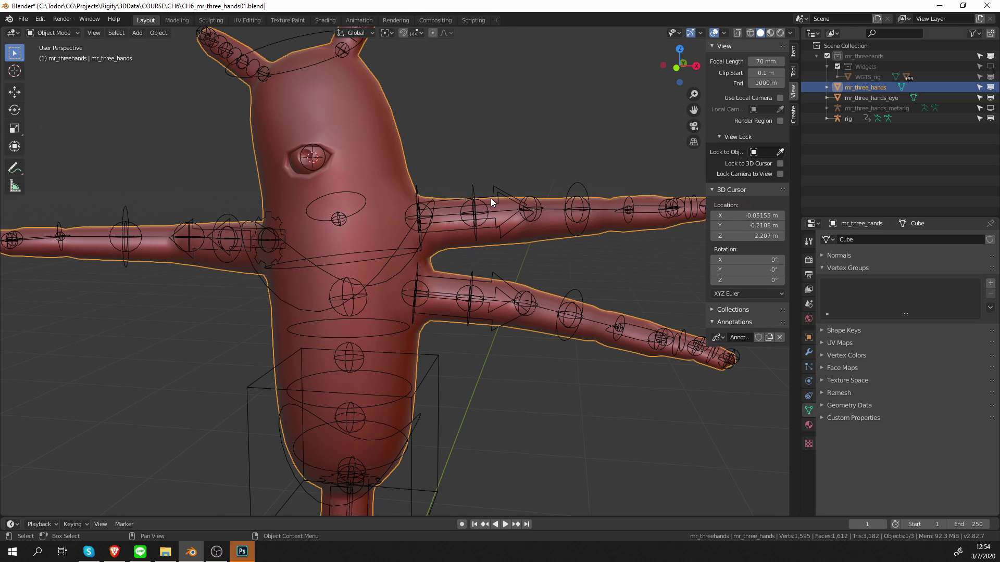
pyautogui.keyDown('shift'); pyautogui.click(495, 179); pyautogui.keyUp('shift')
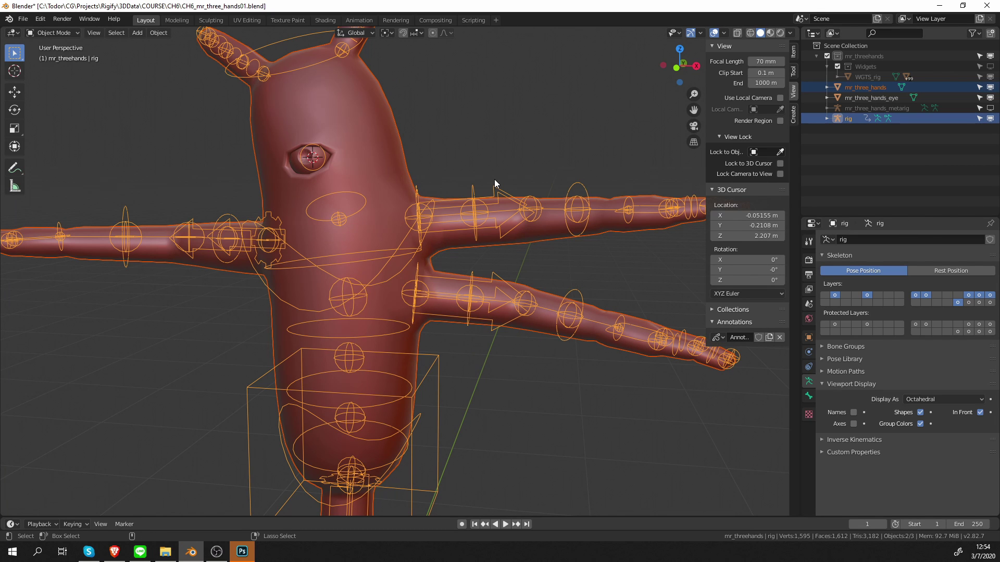
pyautogui.hotkey('ctrl', 'p')
pyautogui.click(495, 179)
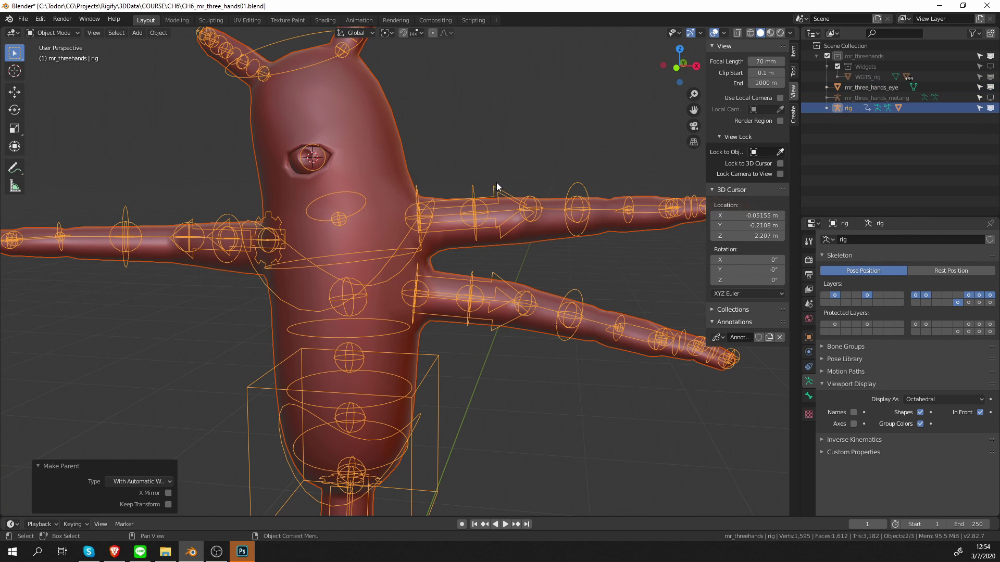
# - In Pose Mode, raise the hand_ik.L control by about -0.196 m in X, 0.12 m in Y and 0.301 m in Z
pyautogui.moveTo(457, 233); pyautogui.dragTo(501, 272, button='middle')
pyautogui.hotkey('ctrl', 'Tab')
pyautogui.click(483, 328)
pyautogui.moveTo(483, 328); pyautogui.dragTo(491, 313, button='middle')
pyautogui.press('g')
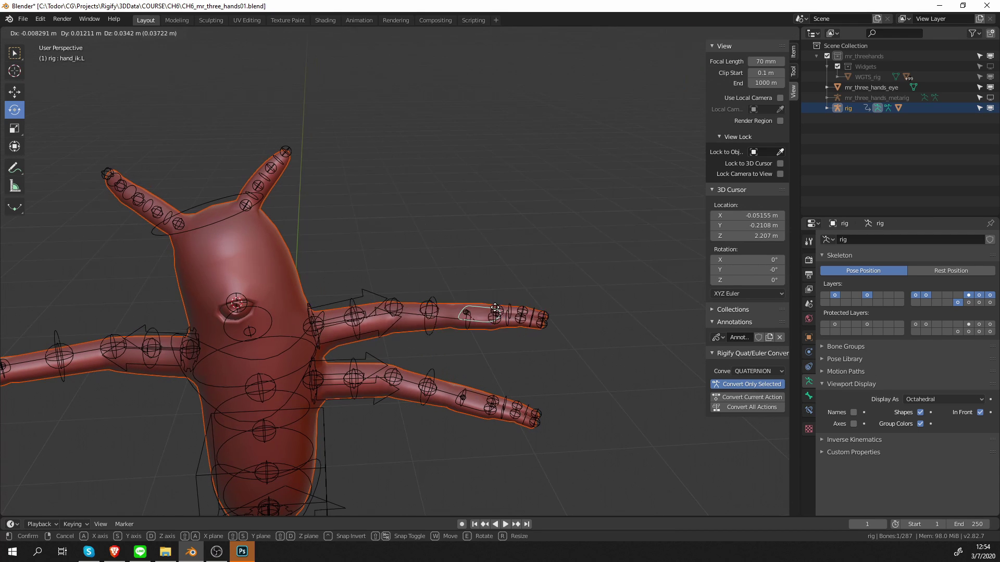
pyautogui.click(444, 247)
pyautogui.moveTo(504, 364); pyautogui.dragTo(503, 344, button='middle')
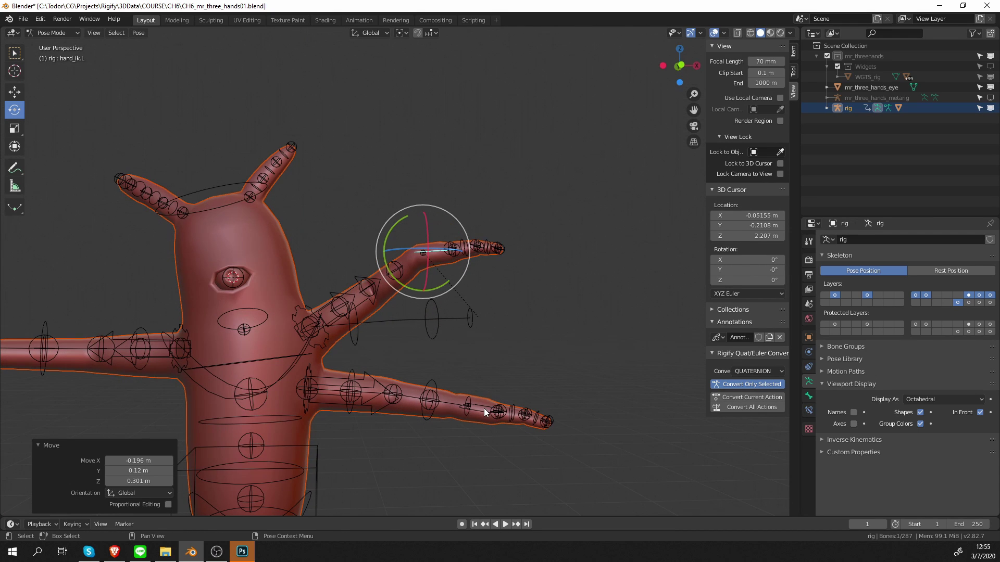
# - Lower hand_ik.L.001 by about 0.191 m in Z and raise the single arm's hand IK control
pyautogui.click(484, 408)
pyautogui.press('g')
pyautogui.click(431, 447)
pyautogui.keyDown('shift'); pyautogui.moveTo(226, 409); pyautogui.dragTo(399, 377, button='middle'); pyautogui.keyUp('shift')
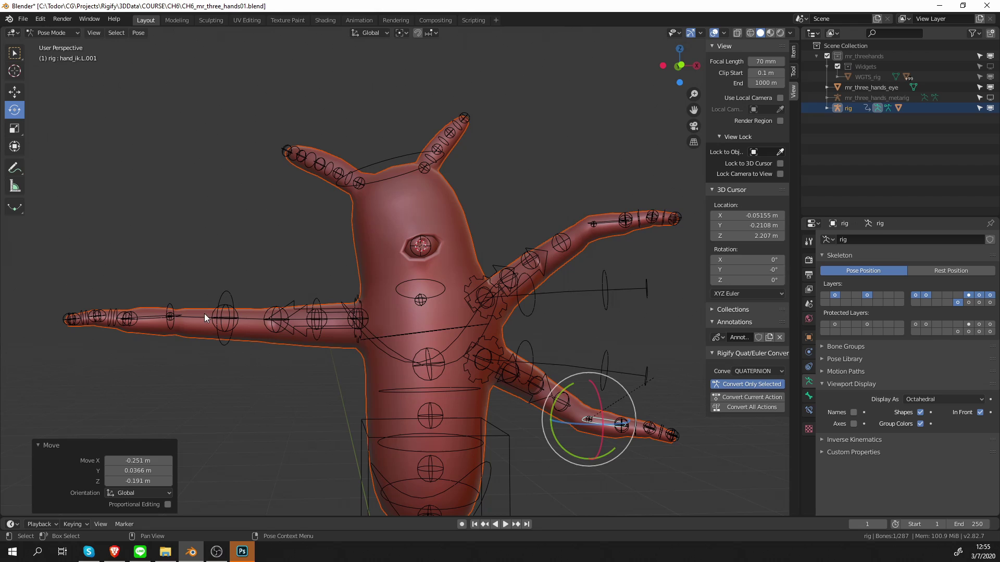
pyautogui.click(155, 318)
pyautogui.press('g')
pyautogui.click(224, 246)
# - Move the box-shaped torso control and rotate the hips control to test the body deformation
pyautogui.keyDown('shift'); pyautogui.moveTo(447, 439); pyautogui.dragTo(460, 291, button='middle'); pyautogui.keyUp('shift')
pyautogui.click(492, 337)
pyautogui.press('g')
pyautogui.click(515, 397)
pyautogui.click(465, 326)
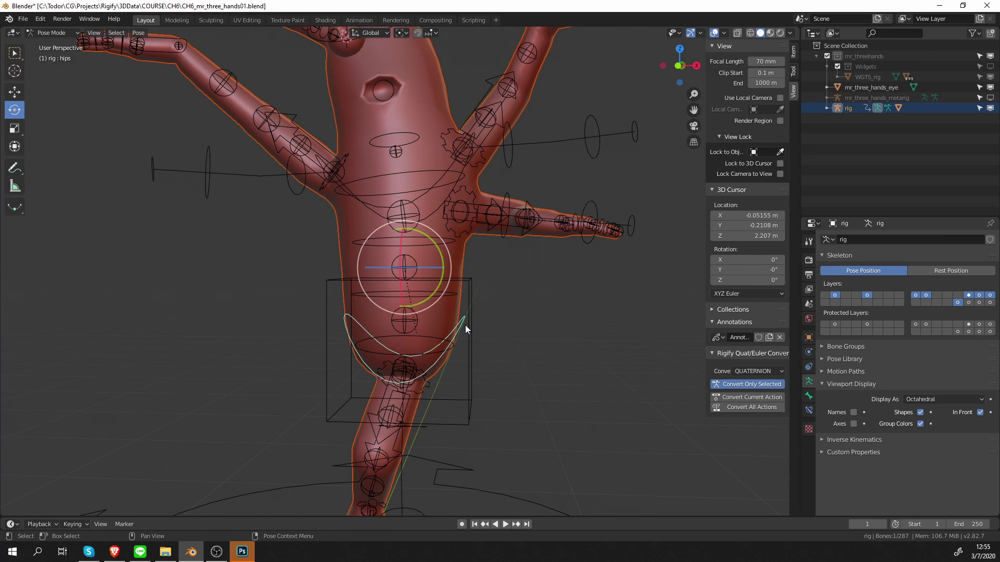
pyautogui.press('r')
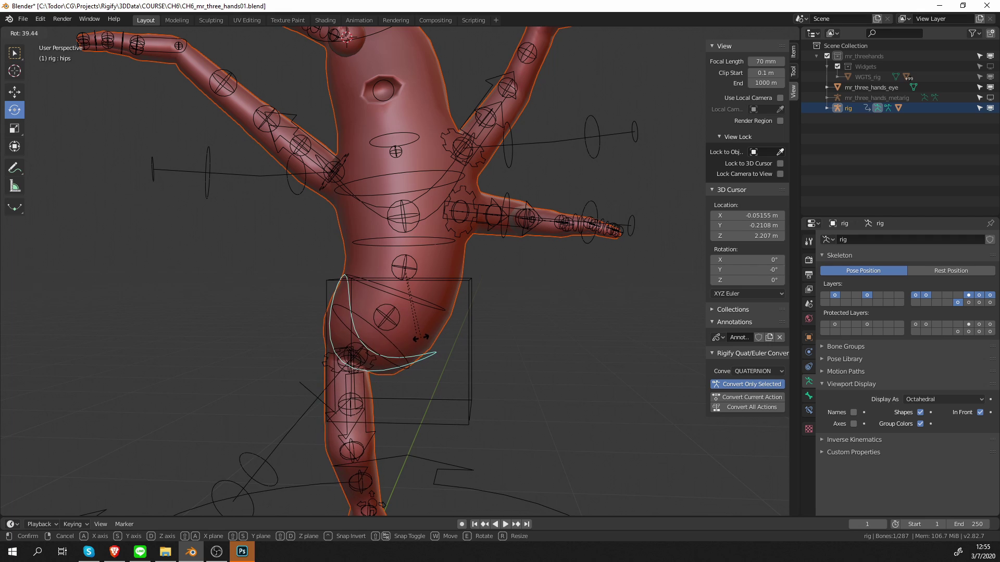
pyautogui.click(473, 381)
# - Rotate the chest control and the head control to bend the upper body
pyautogui.keyDown('shift'); pyautogui.moveTo(478, 381); pyautogui.dragTo(465, 314, button='middle'); pyautogui.keyUp('shift')
pyautogui.keyDown('shift'); pyautogui.moveTo(428, 110); pyautogui.dragTo(430, 178, button='middle'); pyautogui.keyUp('shift')
pyautogui.click(433, 176)
pyautogui.press('r')
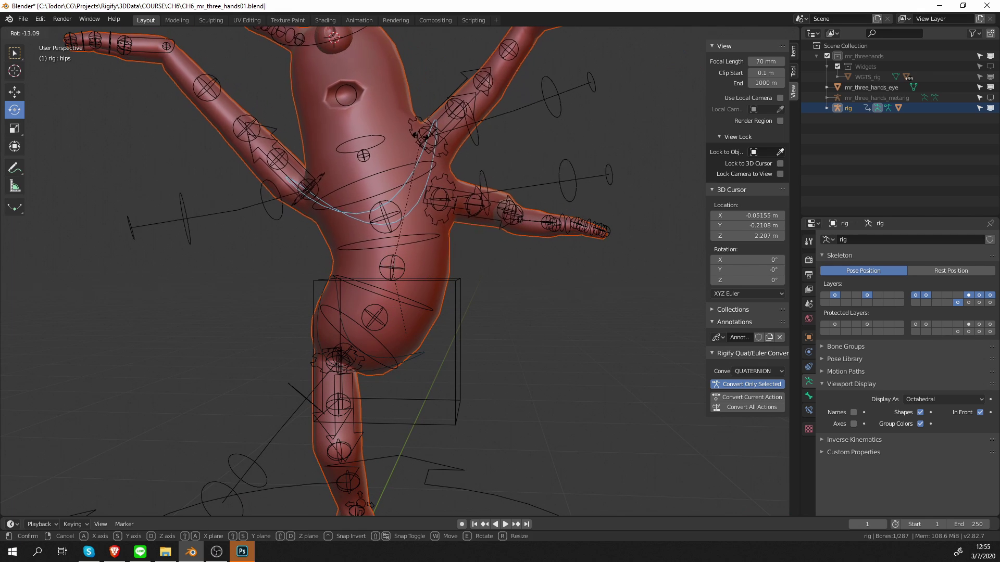
pyautogui.click(412, 126)
pyautogui.keyDown('shift'); pyautogui.moveTo(411, 125); pyautogui.dragTo(405, 191, button='middle'); pyautogui.keyUp('shift')
pyautogui.click(409, 193)
pyautogui.press('r')
pyautogui.click(384, 179)
# - Rotate tentacle.L by about 25.6° and tentacle.L.003 by about 49.9° to bend both horns
pyautogui.click(375, 174)
pyautogui.press('r')
pyautogui.click(401, 176)
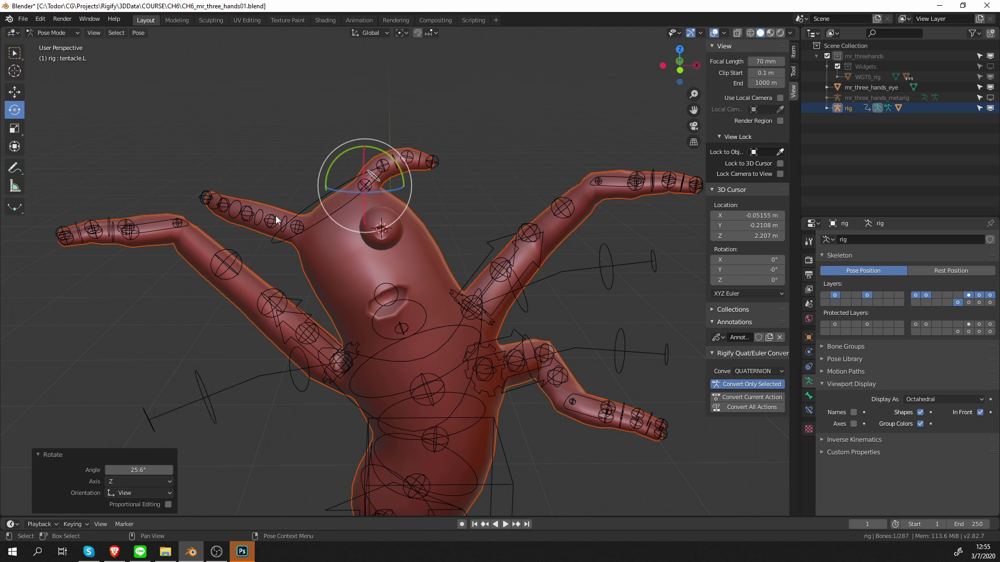
pyautogui.click(281, 215)
pyautogui.click(321, 199)
pyautogui.moveTo(320, 199); pyautogui.dragTo(394, 207, button='middle')
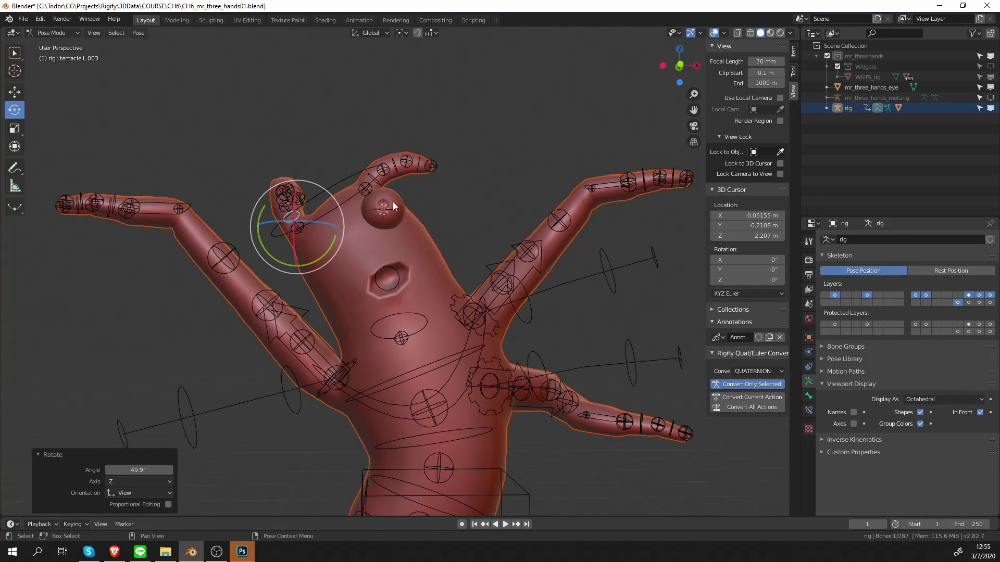
# - Undo the test poses of the horns, head, chest, hips, torso and lower hand controls
pyautogui.hotkey('ctrl', 'z')
pyautogui.hotkey('ctrl', 'z')
pyautogui.hotkey('ctrl', 'z')
pyautogui.hotkey('ctrl', 'z')
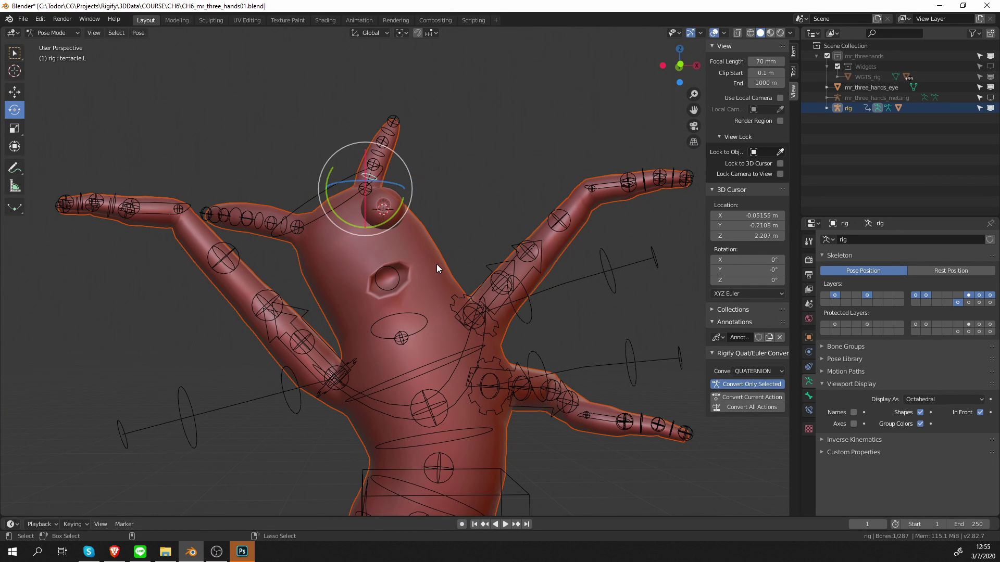
pyautogui.hotkey('ctrl', 'z')
pyautogui.hotkey('ctrl', 'z')
pyautogui.hotkey('ctrl', 'z')
pyautogui.hotkey('ctrl', 'z')
pyautogui.hotkey('ctrl', 'z')
pyautogui.hotkey('ctrl', 'z')
pyautogui.hotkey('ctrl', 'z')
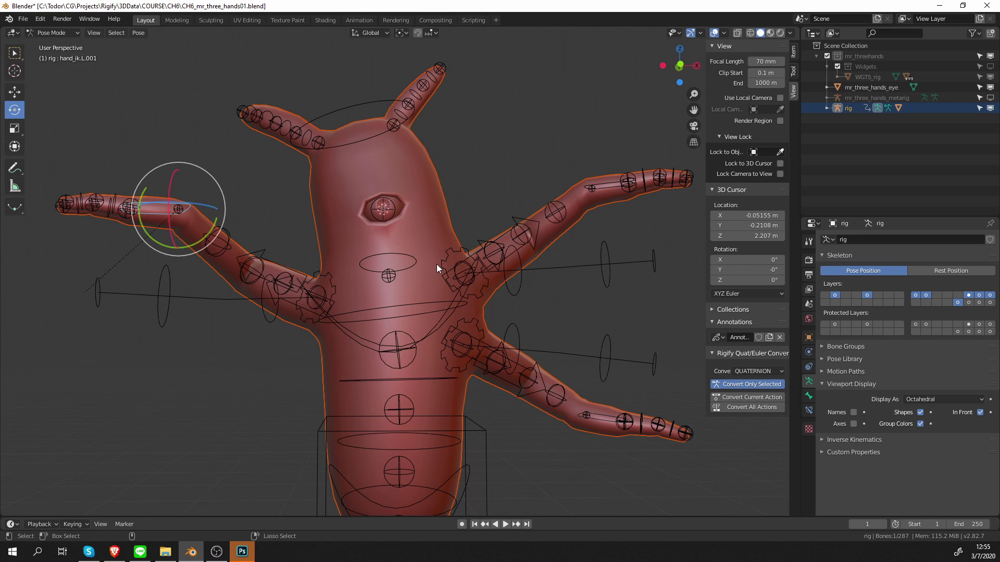
# - Return to Object Mode and select the mr_three_hands_eye mesh
pyautogui.moveTo(437, 264); pyautogui.dragTo(450, 253, button='middle')
pyautogui.press('Tab')
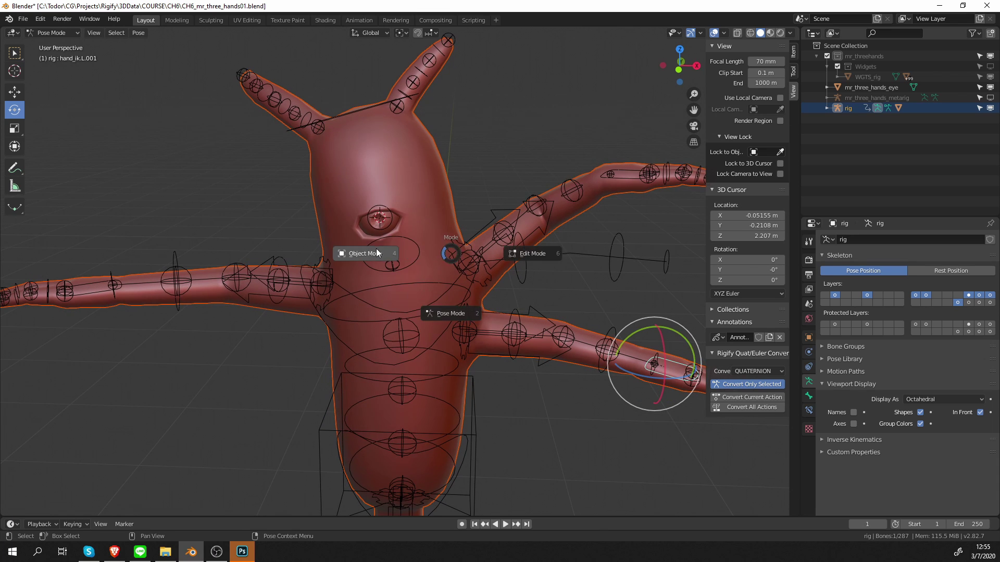
pyautogui.click(376, 248)
pyautogui.scroll(2, 388, 204)
pyautogui.moveTo(388, 204); pyautogui.dragTo(391, 244, button='middle')
pyautogui.click(374, 242)
pyautogui.press('g')
pyautogui.rightClick(395, 247)
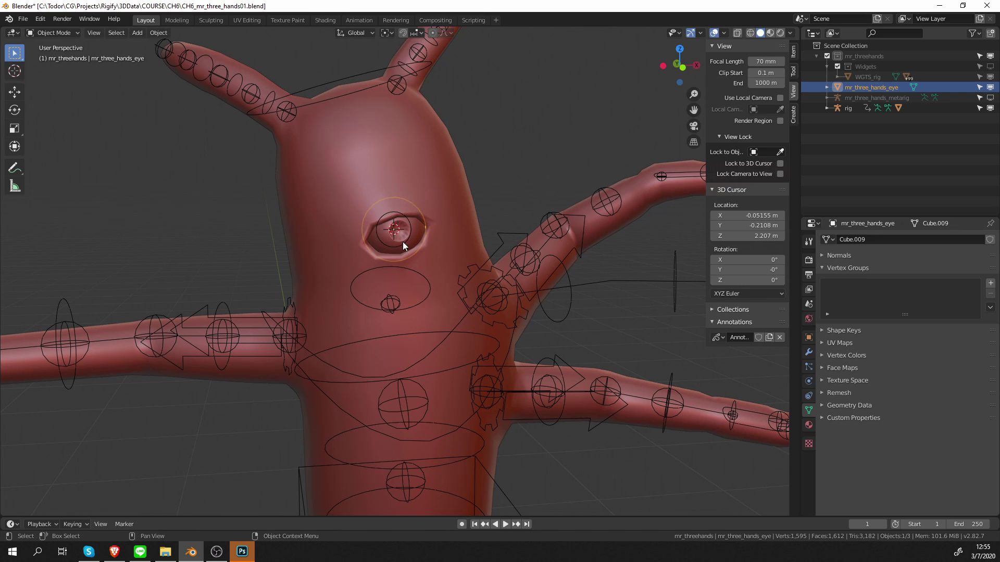
# - Add the rig to the eye mesh selection, enter Pose Mode, and parent the mesh to the eye control using Bone parenting
pyautogui.keyDown('shift'); pyautogui.click(409, 222); pyautogui.keyUp('shift')
pyautogui.hotkey('ctrl', 'Tab')
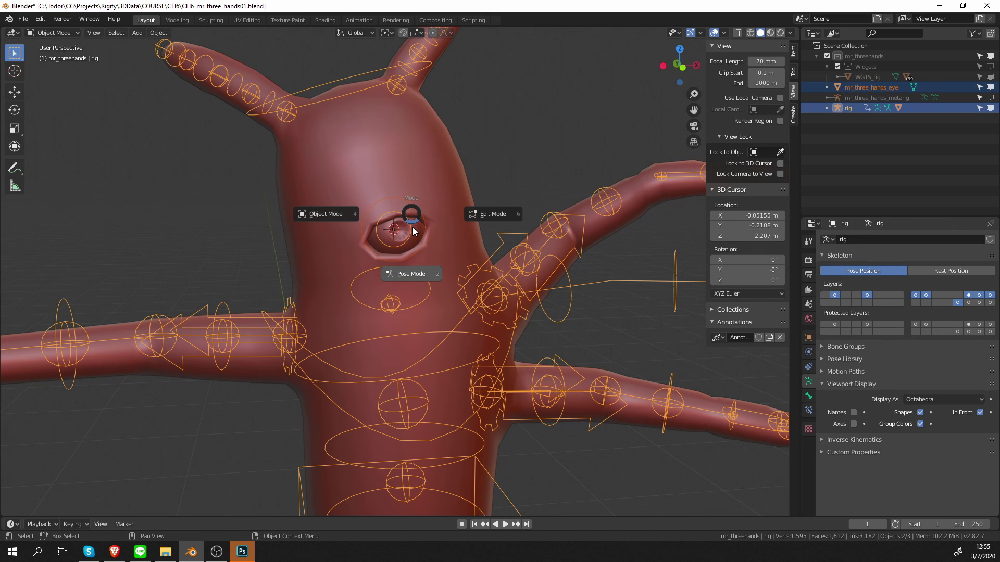
pyautogui.click(414, 282)
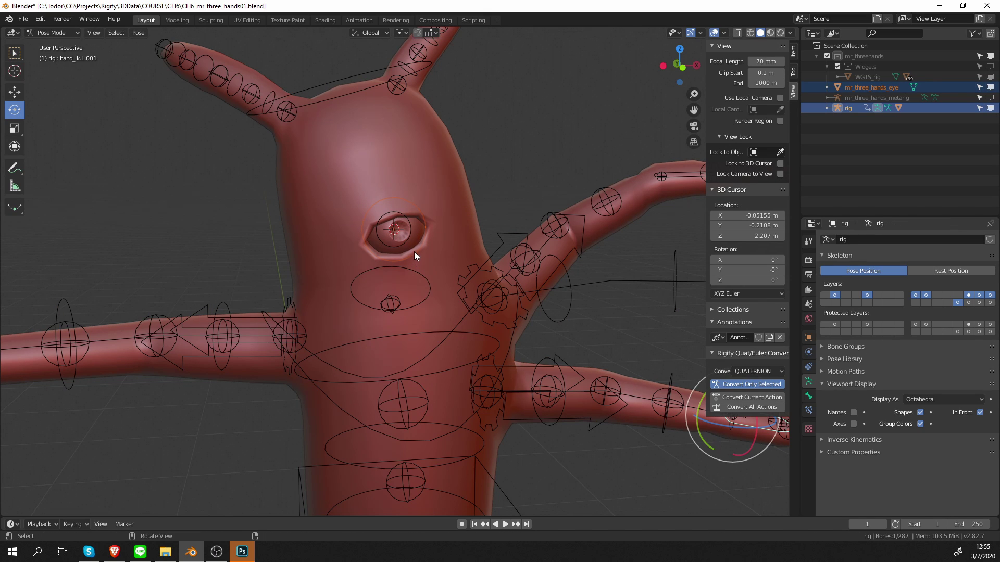
pyautogui.click(408, 224)
pyautogui.scroll(3, 404, 226)
pyautogui.moveTo(402, 227); pyautogui.dragTo(408, 227, button='middle')
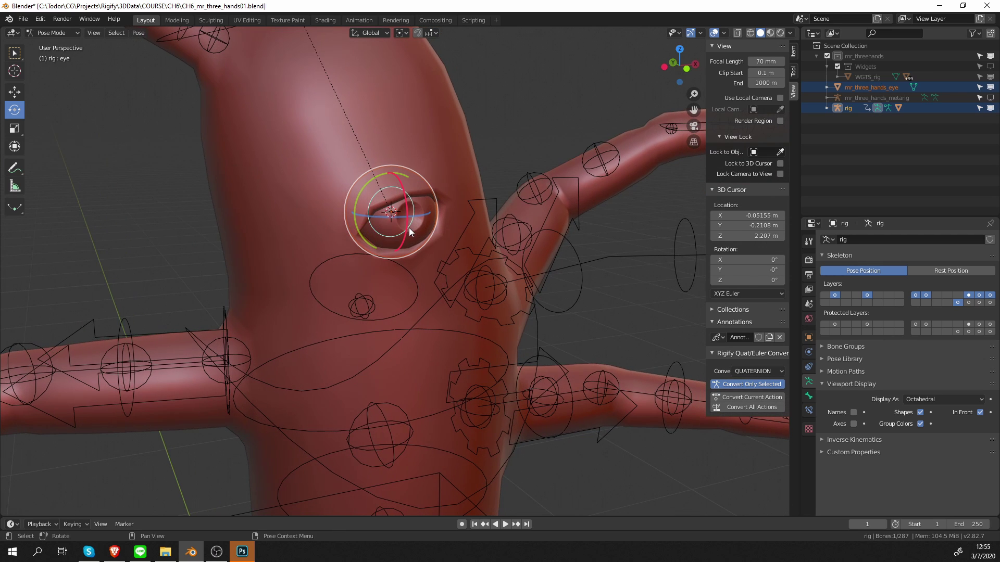
pyautogui.hotkey('ctrl', 'p')
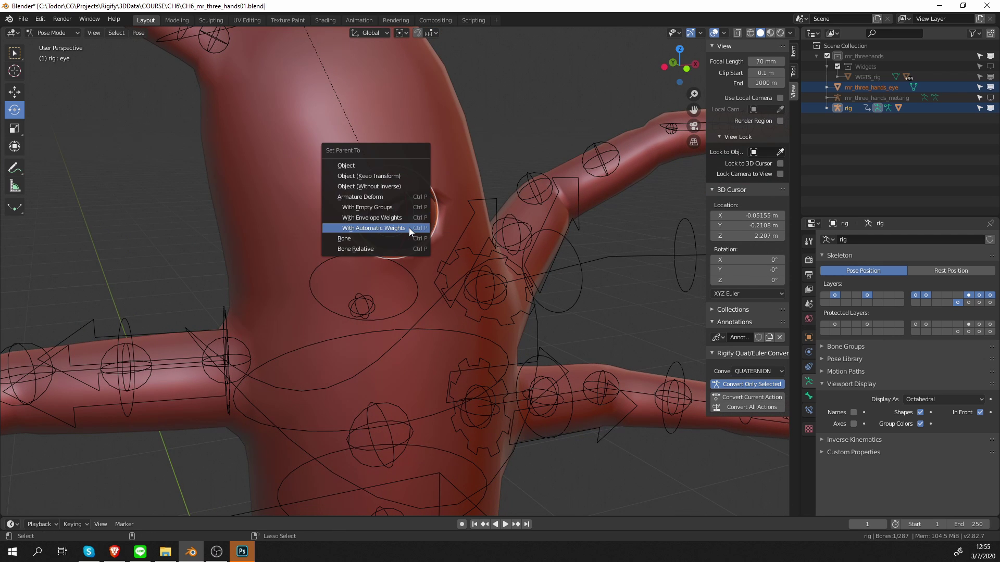
pyautogui.click(360, 239)
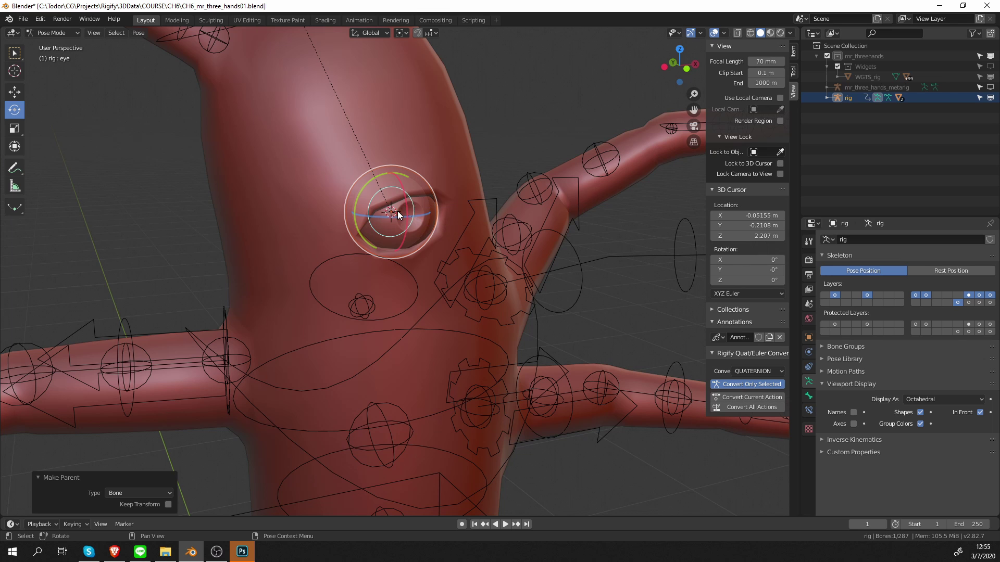
# - Test the eye control with a free trackball rotation and restore its pose
pyautogui.moveTo(395, 205); pyautogui.dragTo(407, 205, button='middle')
pyautogui.press('r')
pyautogui.press('r')
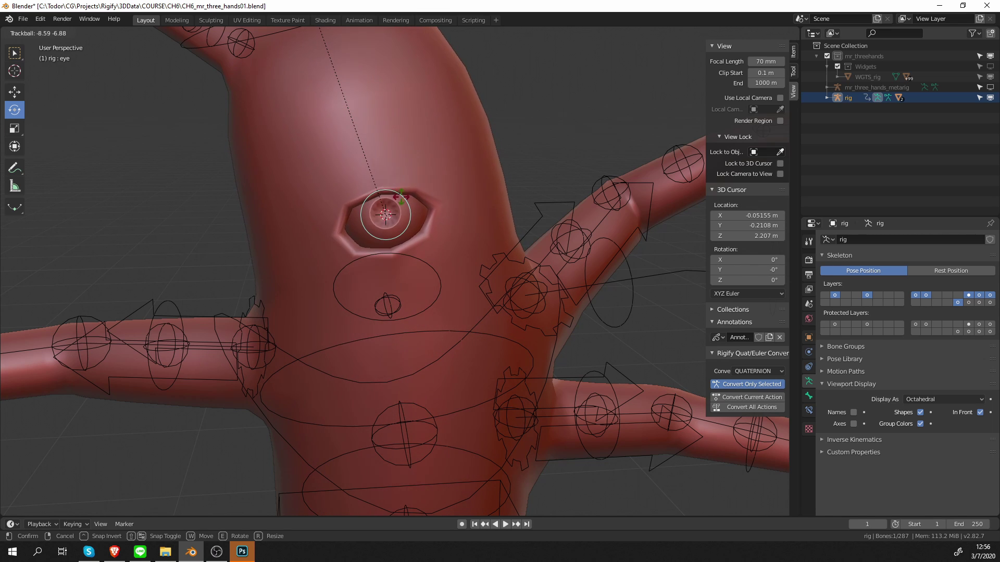
pyautogui.rightClick(401, 200)
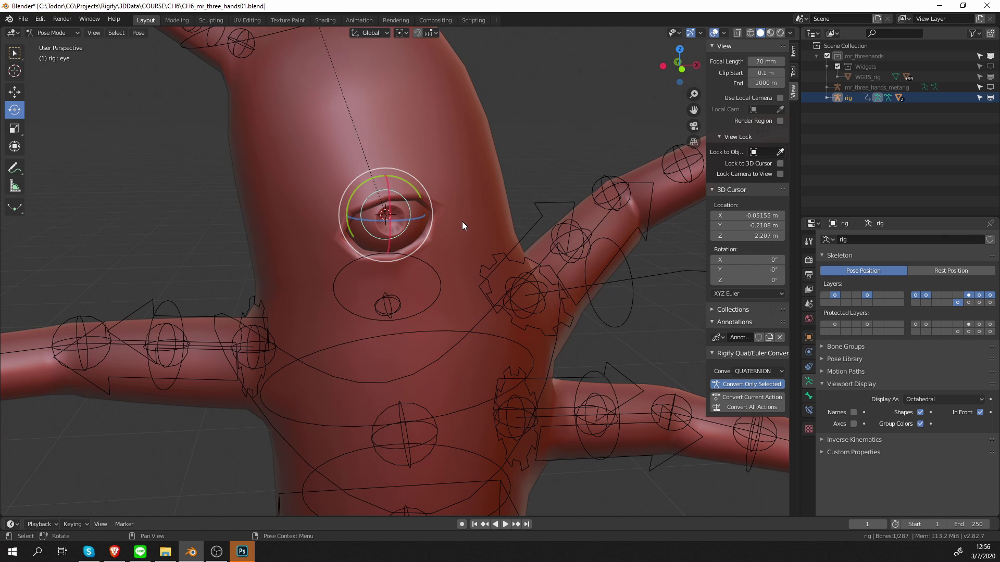
# - Return the rig to Object Mode, show mr_three_hands_metarig, and enter Pose Mode on that metarig
pyautogui.hotkey('ctrl', 'Tab')
pyautogui.click(543, 222)
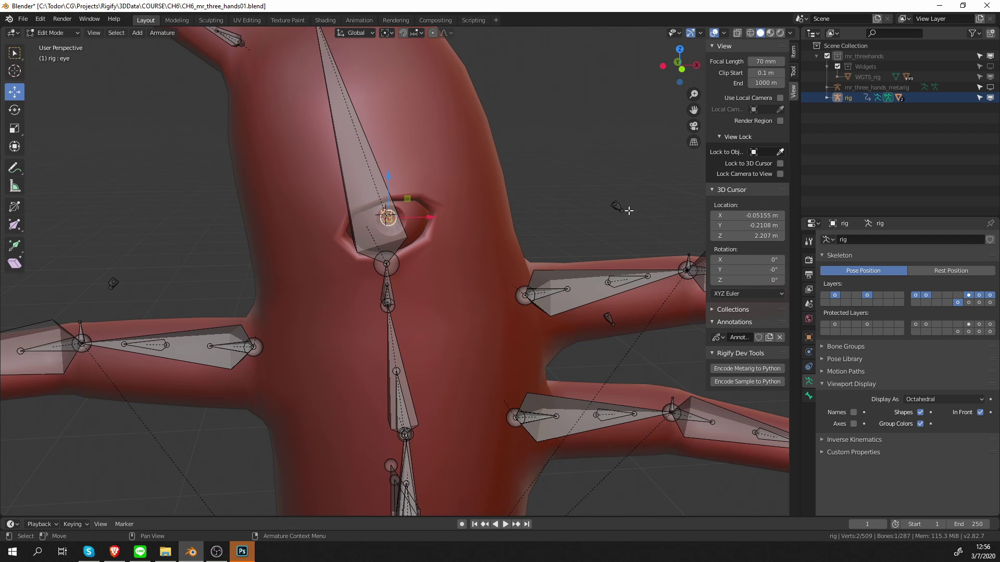
pyautogui.hotkey('ctrl', 'Tab')
pyautogui.click(475, 217)
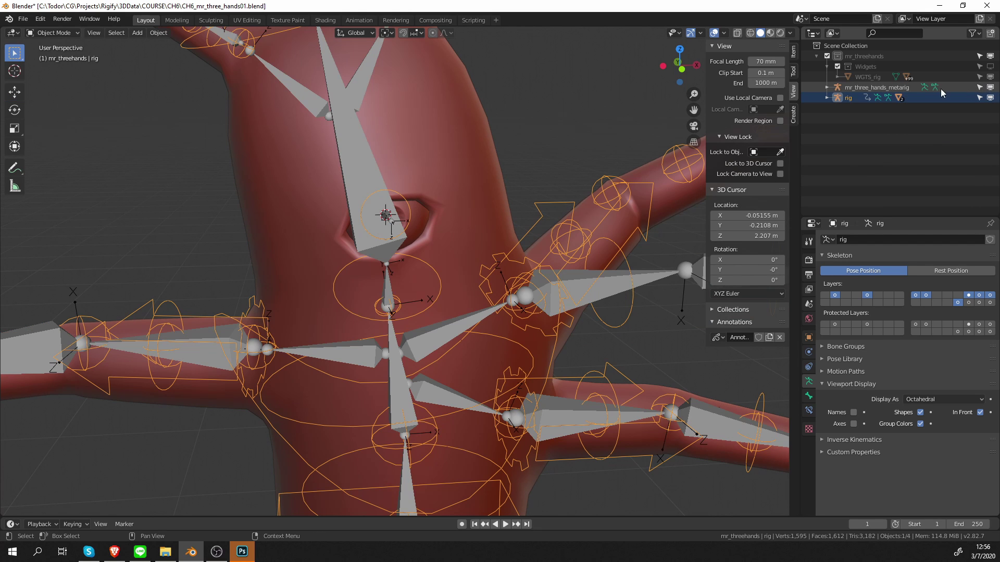
pyautogui.click(895, 87)
pyautogui.hotkey('ctrl', 'Tab')
pyautogui.click(377, 224)
# - Turn off the Deform option in the Rigify type settings of the metarig's eye bone
pyautogui.moveTo(390, 229); pyautogui.dragTo(458, 219, button='middle')
pyautogui.click(441, 213)
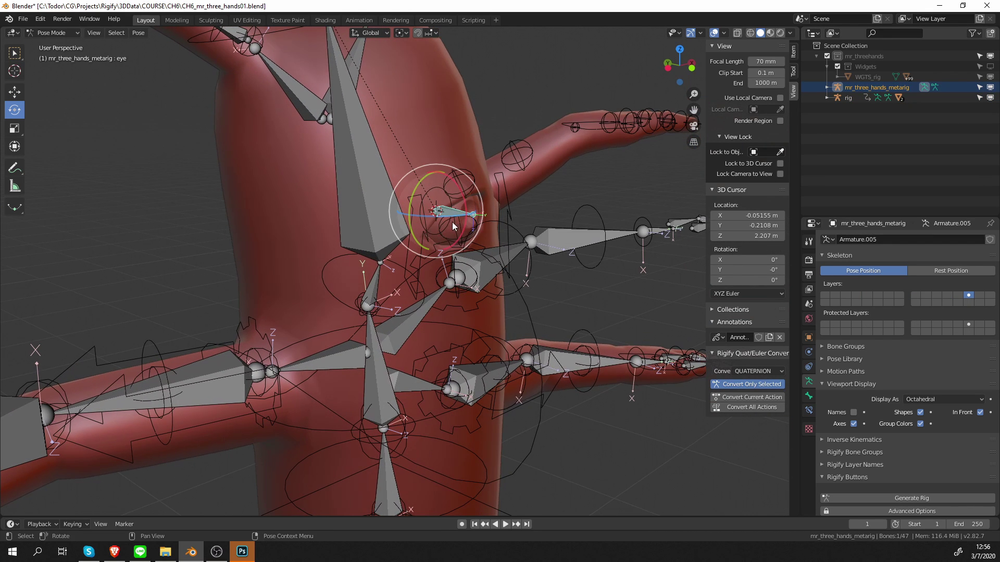
pyautogui.click(809, 397)
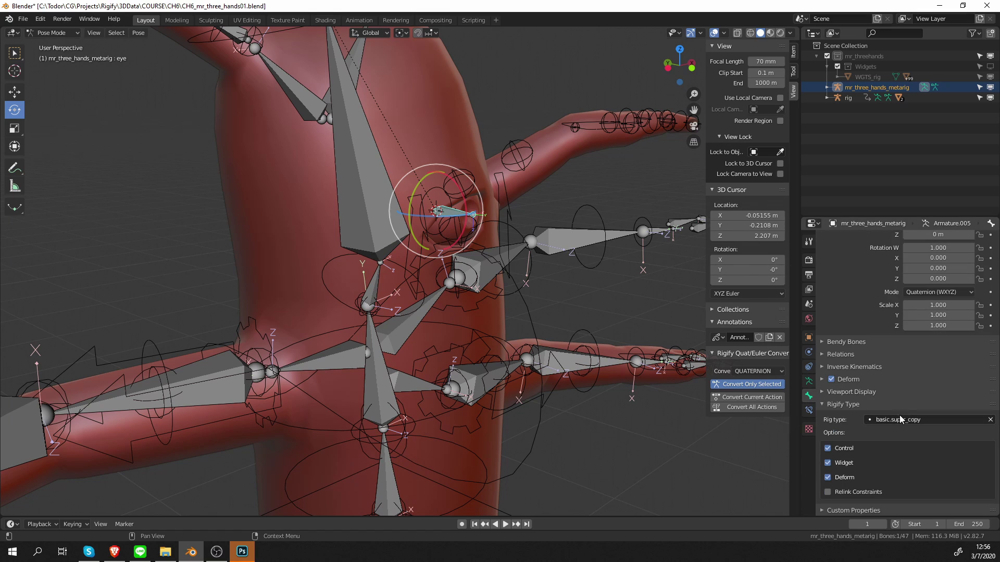
pyautogui.click(844, 477)
pyautogui.moveTo(651, 385); pyautogui.dragTo(623, 381, button='middle')
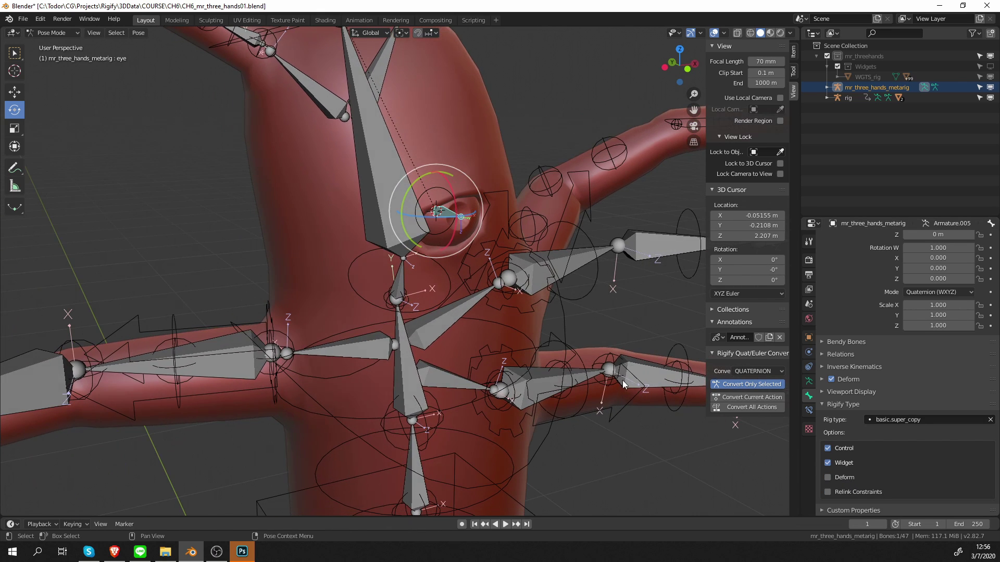
# - Return the metarig to Object Mode and regenerate the Rigify rig
pyautogui.hotkey('ctrl', 'Tab')
pyautogui.click(808, 382)
pyautogui.scroll(-1, 911, 463)
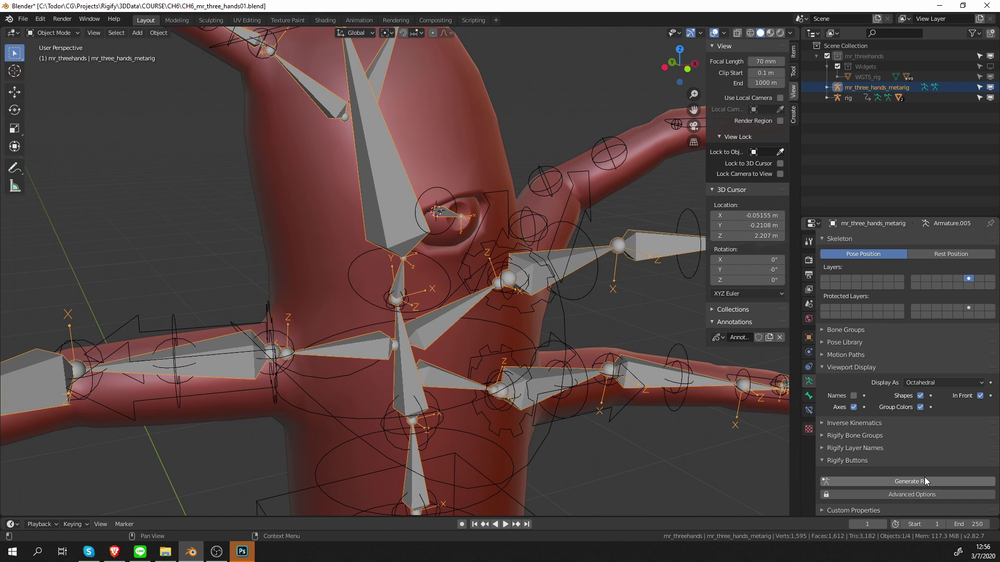
pyautogui.click(930, 482)
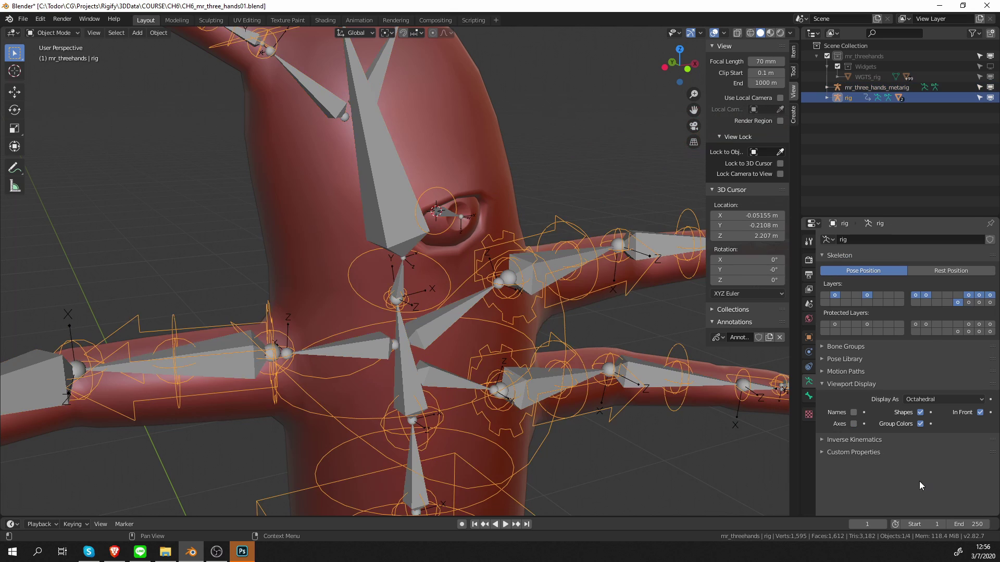
# - Select the mr_three_hands body mesh and delete all of its vertex groups
pyautogui.moveTo(703, 364); pyautogui.dragTo(563, 335, button='middle')
pyautogui.scroll(-3, 562, 336)
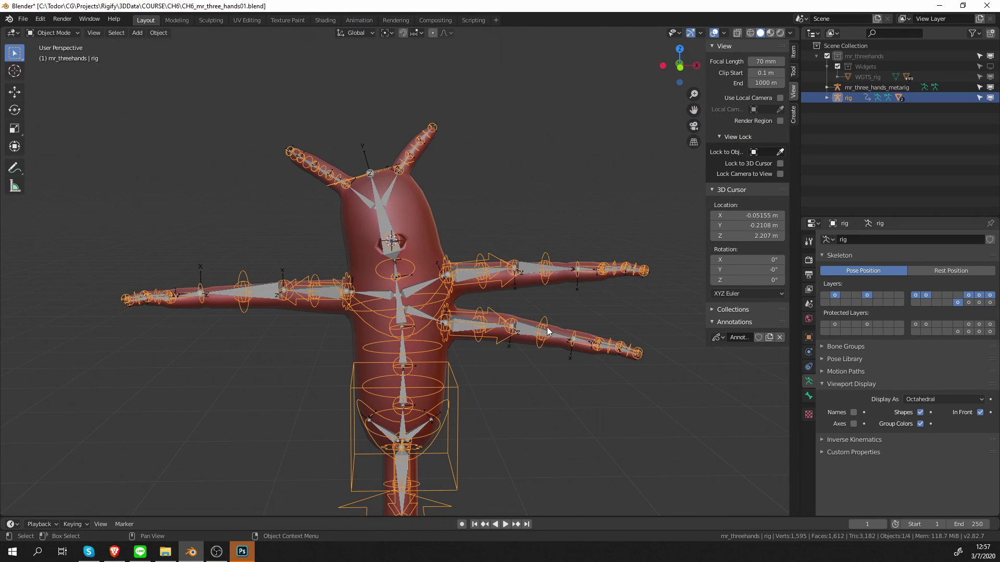
pyautogui.click(407, 229)
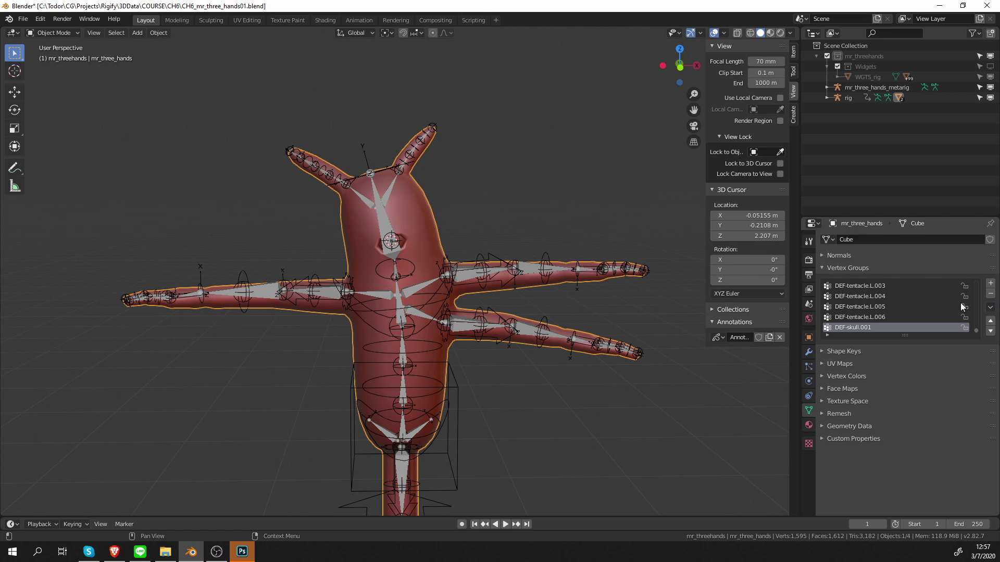
pyautogui.click(989, 307)
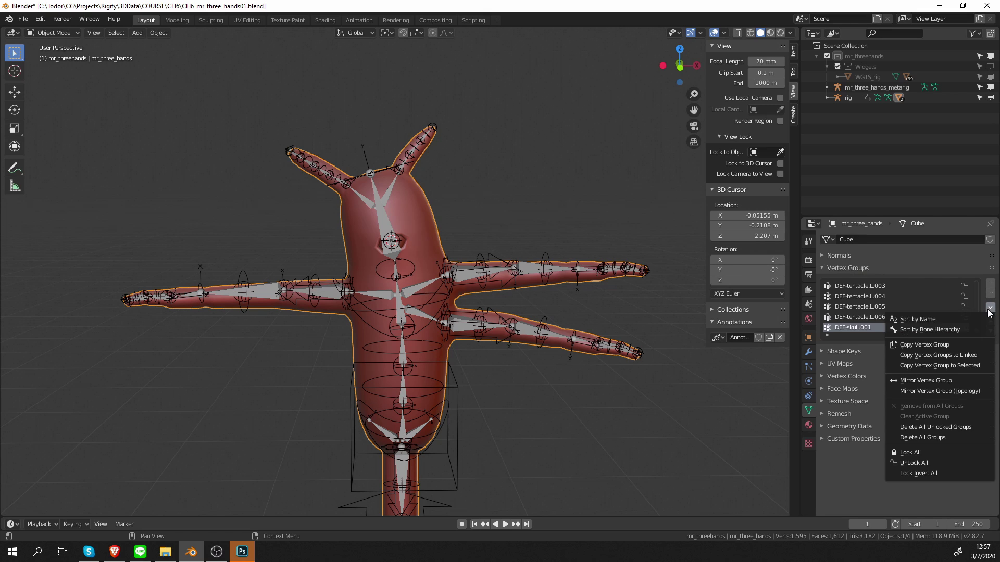
pyautogui.click(956, 437)
# - Add the rig to the selection and parent the body mesh to it with automatic weights
pyautogui.scroll(1, 530, 235)
pyautogui.click(515, 252)
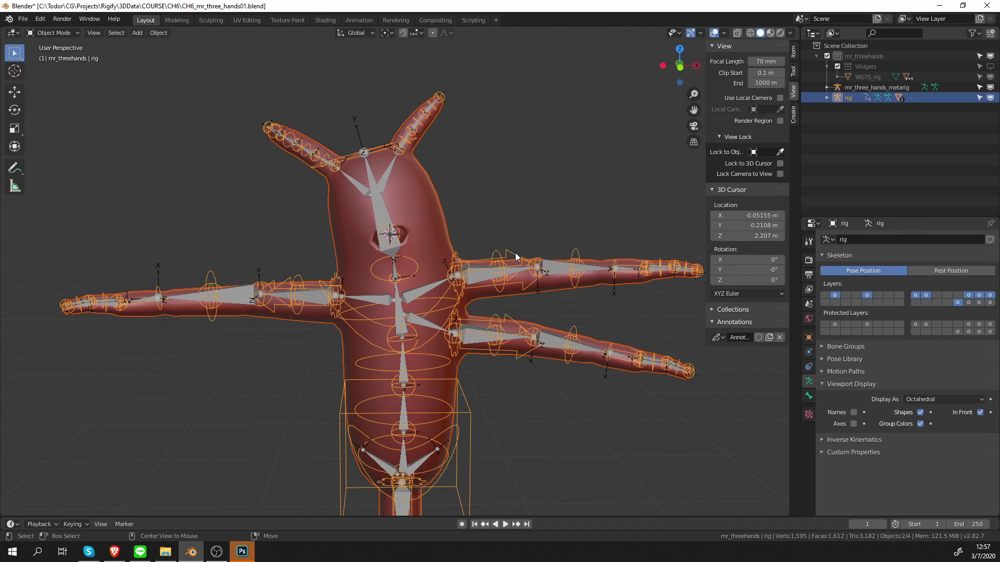
pyautogui.hotkey('ctrl', 'p')
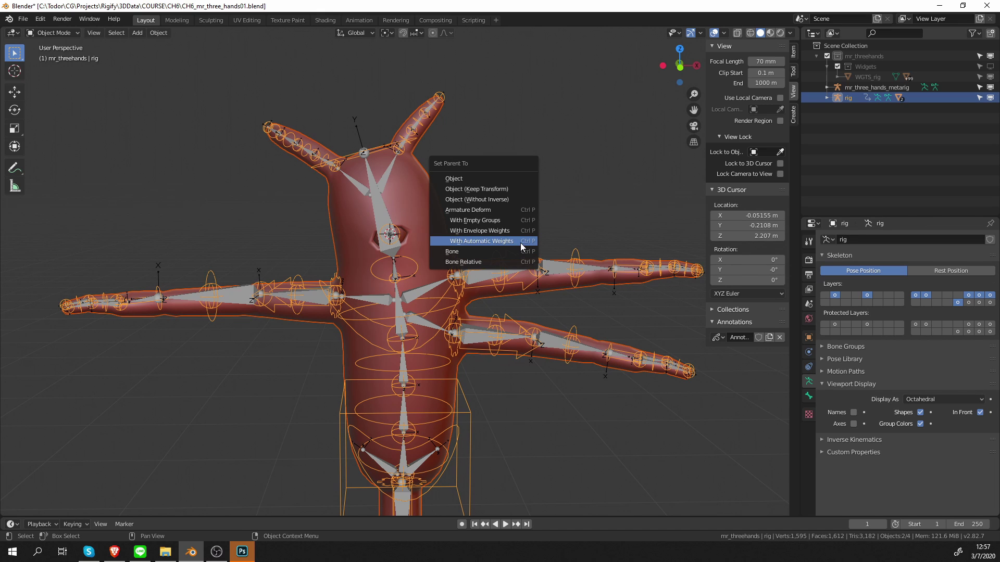
pyautogui.click(513, 243)
pyautogui.keyDown('shift'); pyautogui.moveTo(522, 248); pyautogui.dragTo(502, 267, button='middle'); pyautogui.keyUp('shift')
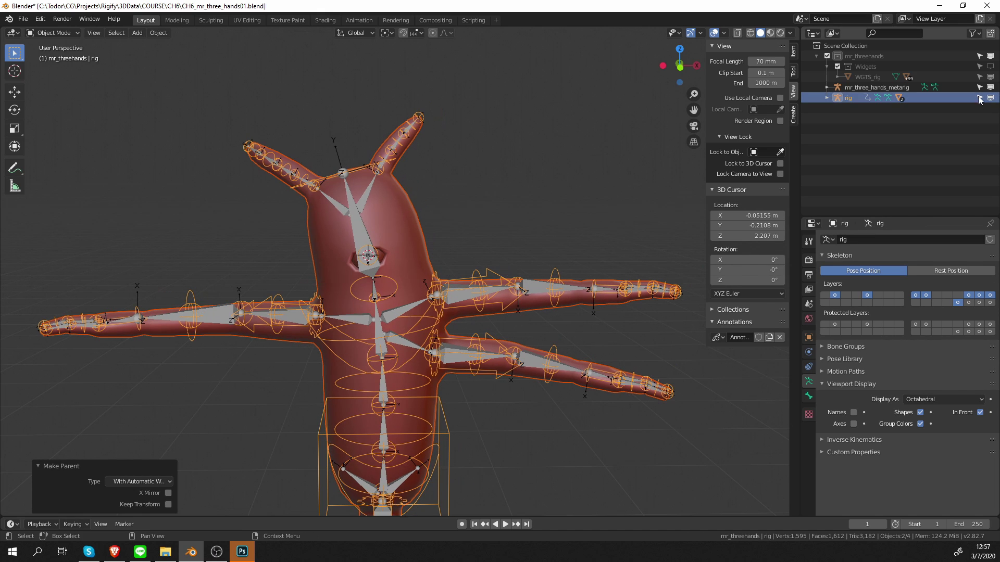
# - Hide the metarig and, in the rig's Pose Mode, test moving the hand_ik.L control and rotating the head control
pyautogui.click(990, 87)
pyautogui.hotkey('ctrl', 'Tab')
pyautogui.click(597, 292)
pyautogui.press('w')
pyautogui.rightClick(557, 229)
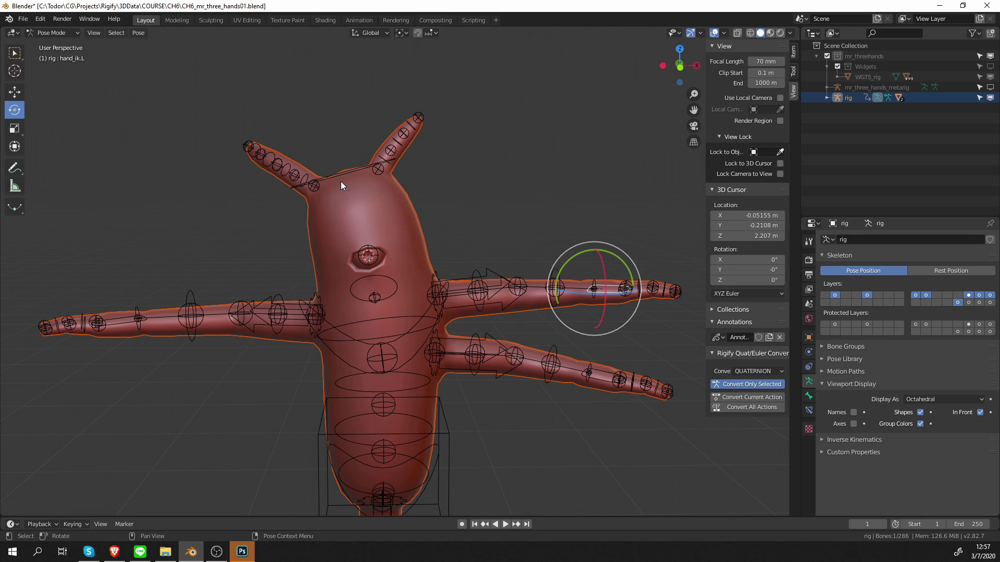
pyautogui.click(345, 177)
pyautogui.press('e')
pyautogui.rightClick(391, 187)
# - Try trackball rotations on the eye control to check the newly bound body and eye, restoring its pose each time
pyautogui.scroll(3, 381, 254)
pyautogui.click(359, 252)
pyautogui.press('e')
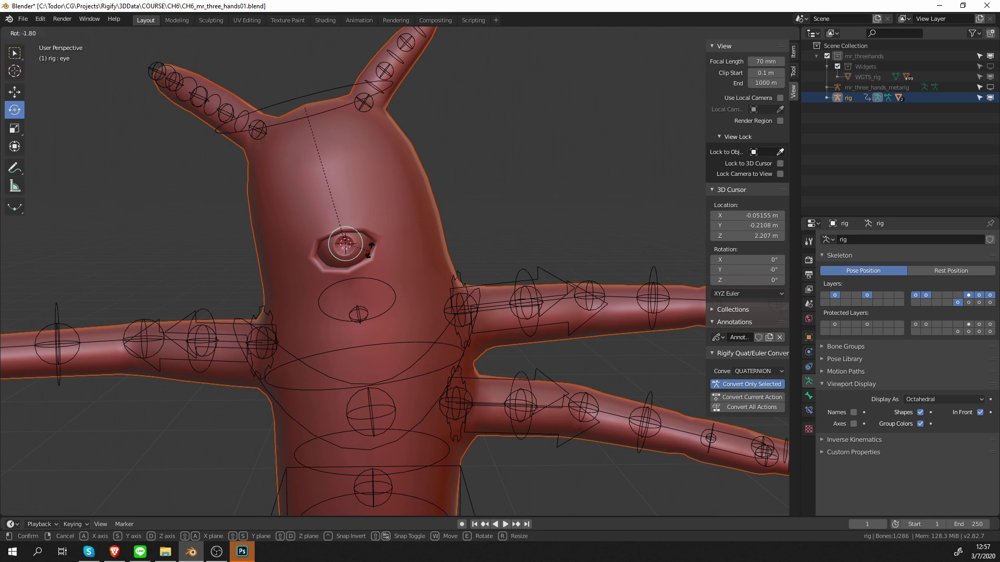
pyautogui.press('e')
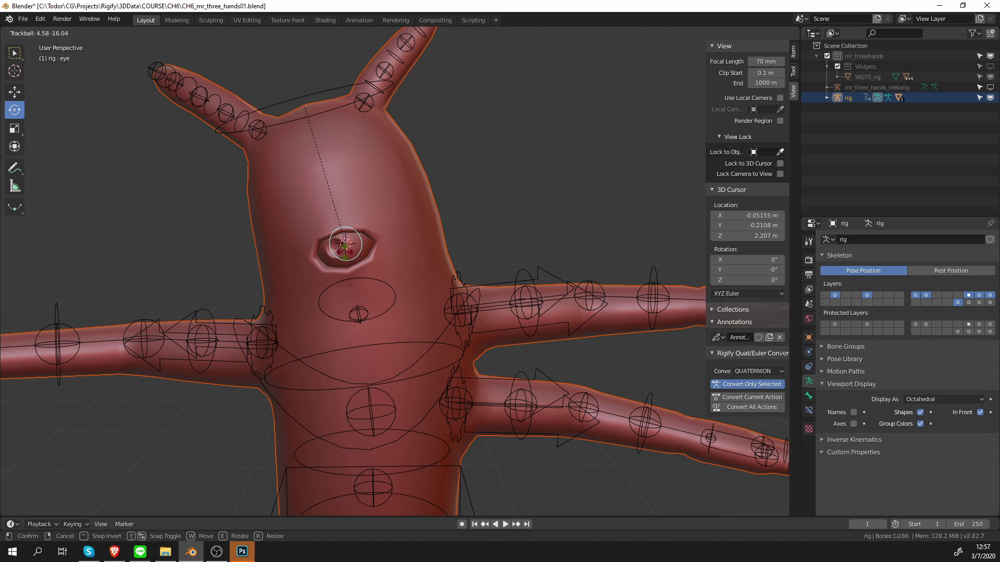
pyautogui.press('Escape')
pyautogui.press('r')
pyautogui.press('r')
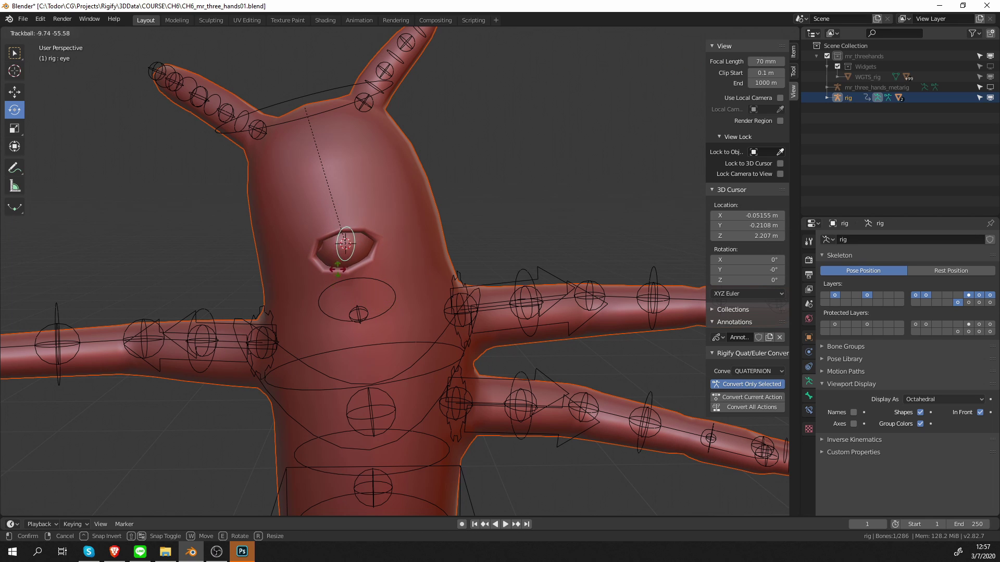
pyautogui.rightClick(391, 302)
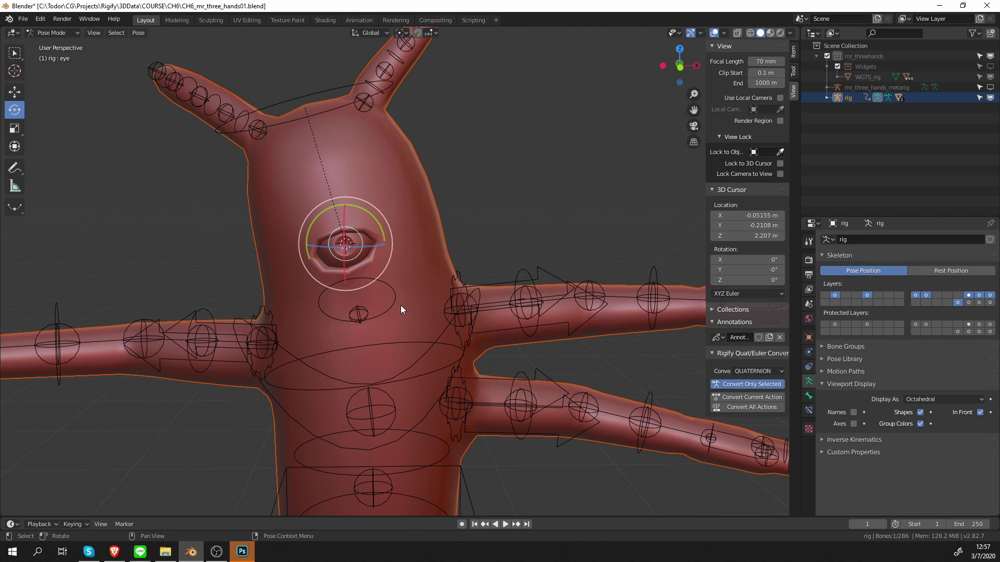
# - Test-rotate the neck control and a lower torso control, cancelling each rotation
pyautogui.click(394, 302)
pyautogui.press('e')
pyautogui.rightClick(389, 272)
pyautogui.click(384, 90)
pyautogui.scroll(-6, 386, 162)
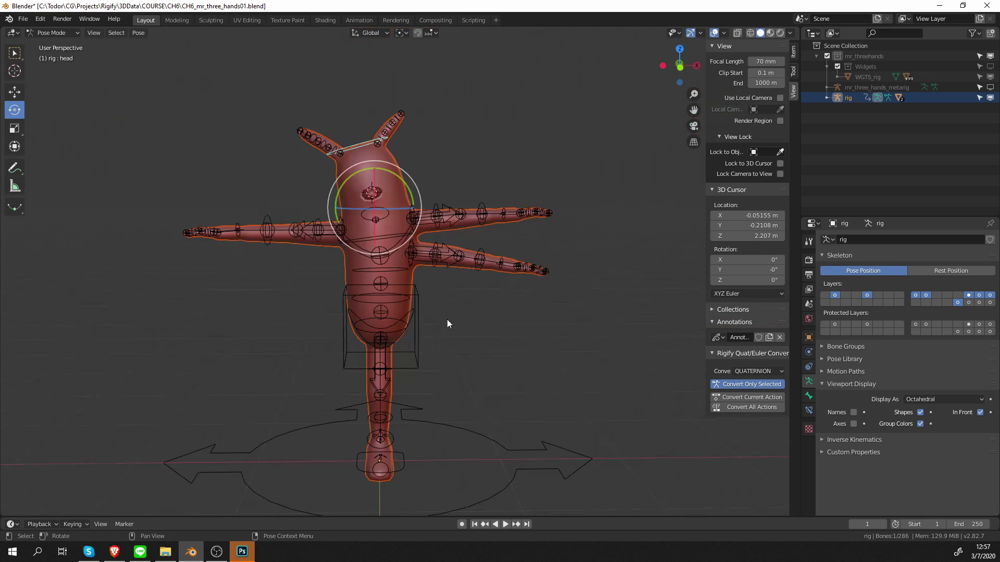
pyautogui.click(412, 309)
pyautogui.press('e')
pyautogui.rightClick(412, 312)
# - Test-move and rotate the torso control, inspect the deformation without overlays, and cancel the transforms
pyautogui.click(417, 299)
pyautogui.press('w')
pyautogui.rightClick(442, 308)
pyautogui.press('z')
pyautogui.click(443, 269)
pyautogui.press('w')
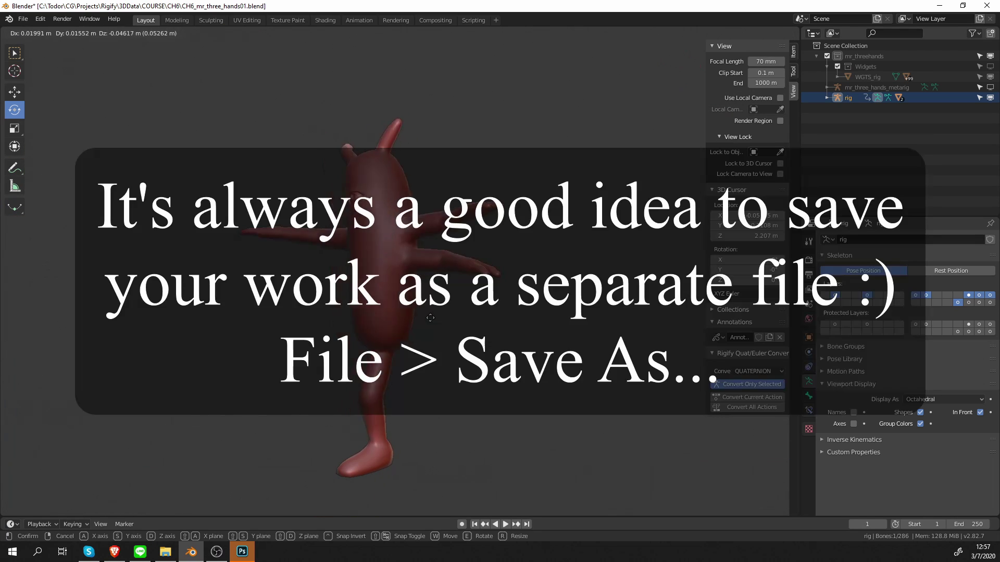
pyautogui.press('e')
pyautogui.press('Escape')
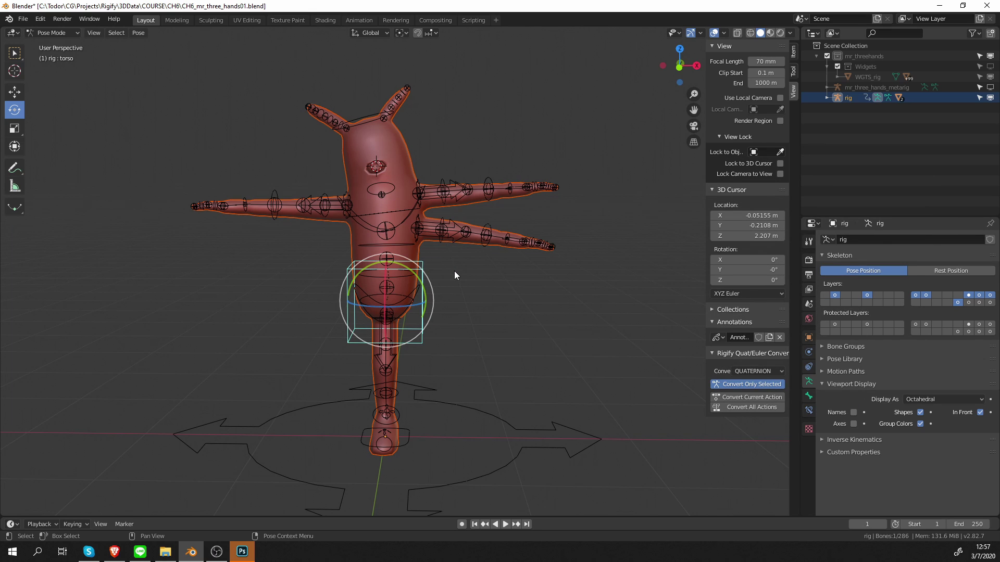
# - Collapse the Viewport Display settings, return to Object Mode, and show and select mr_three_hands_metarig
pyautogui.click(828, 384)
pyautogui.hotkey('ctrl', 'Tab')
pyautogui.click(520, 312)
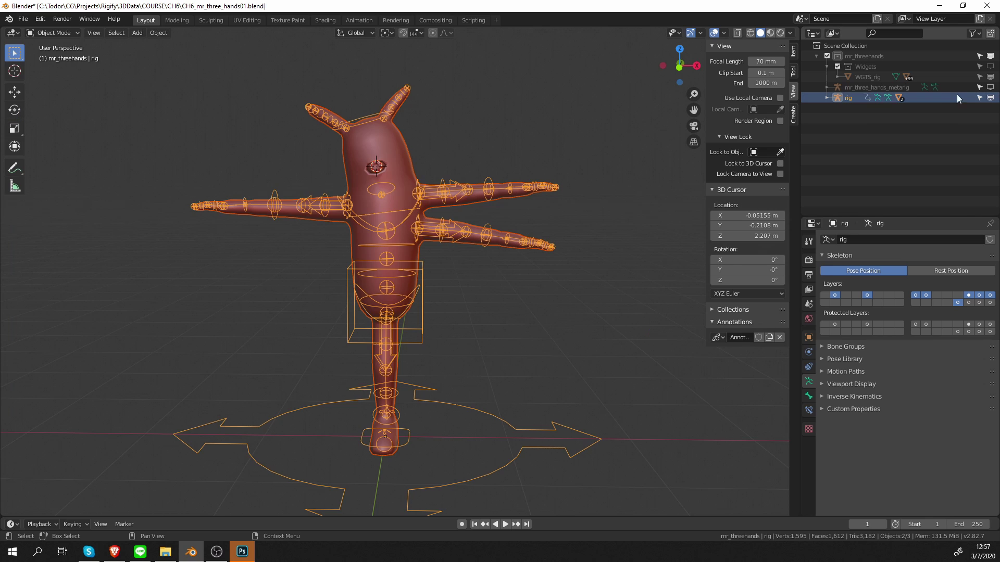
pyautogui.click(889, 86)
pyautogui.scroll(2, 548, 307)
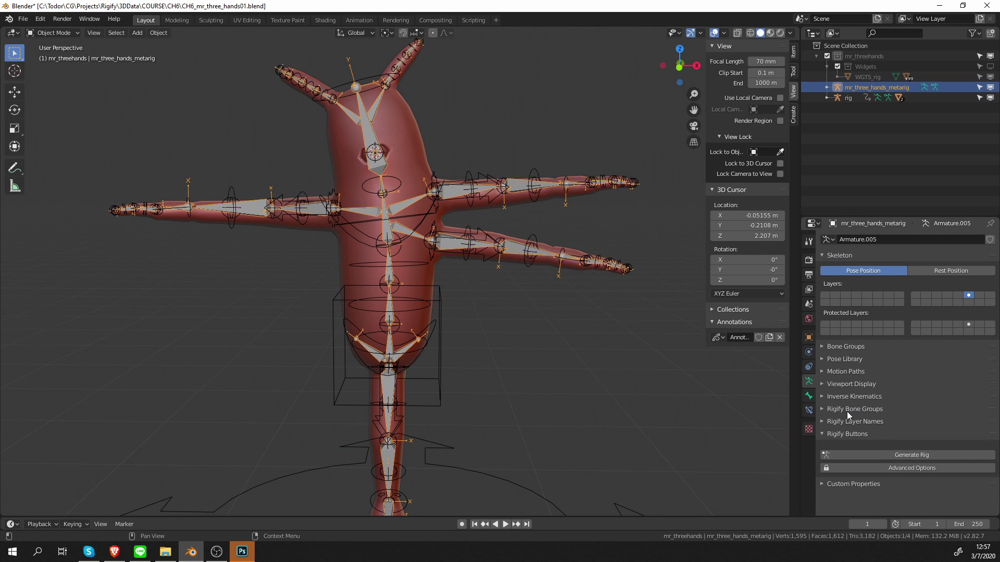